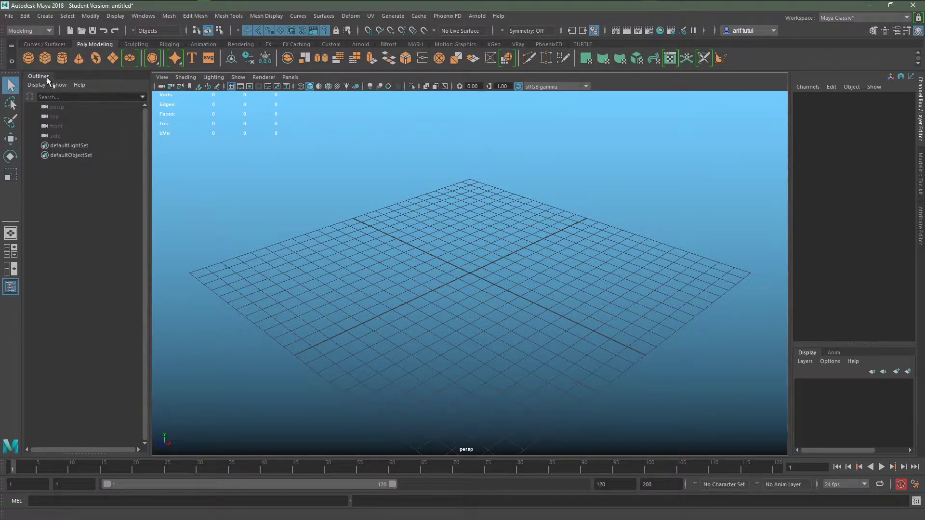
# Create pCube1 at the origin, briefly enter Vertex mode, then return to Object Mode.
pyautogui.click(45, 59)
pyautogui.scroll(3, 479, 354)
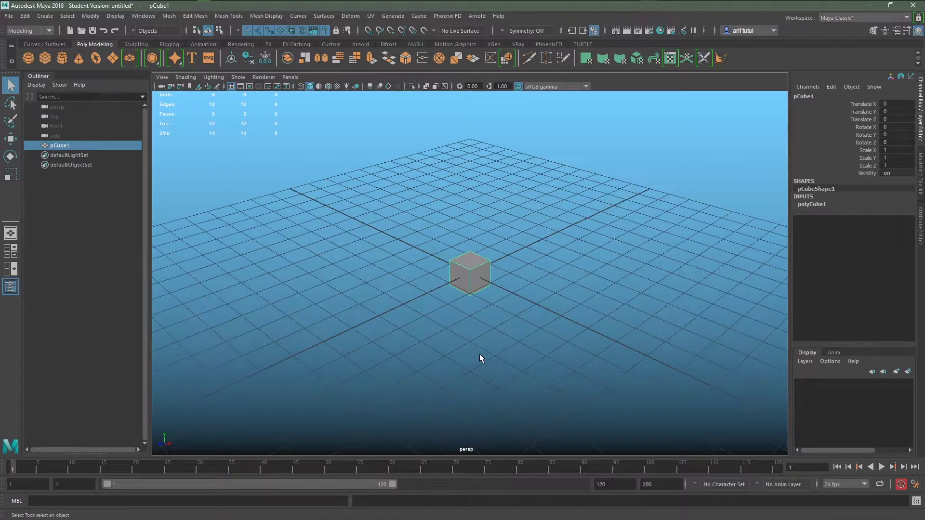
pyautogui.scroll(5, 461, 272)
pyautogui.moveTo(461, 273)
pyautogui.mouseDown(button='right')
pyautogui.moveTo(443, 272)
pyautogui.moveTo(478, 206)
pyautogui.moveTo(473, 265)
pyautogui.mouseUp(button='right')
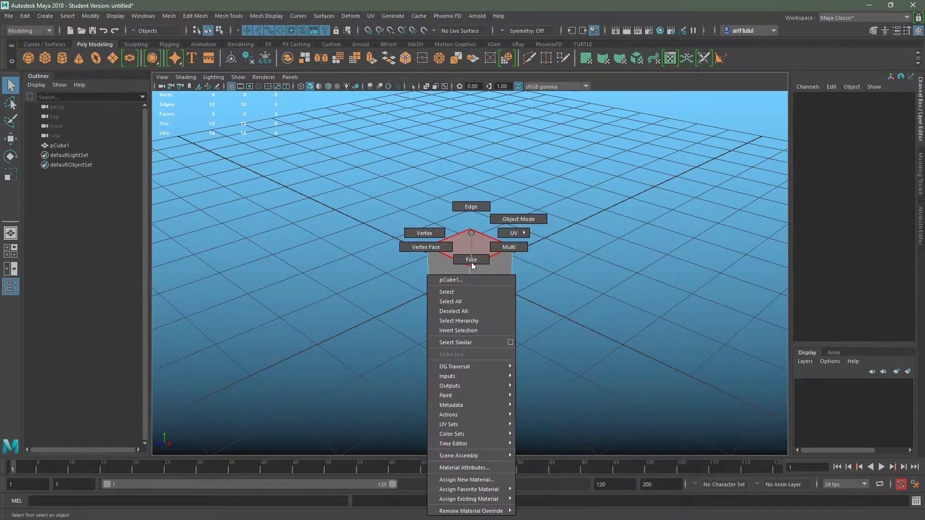
pyautogui.moveTo(528, 222); pyautogui.dragTo(528, 222, button='right')
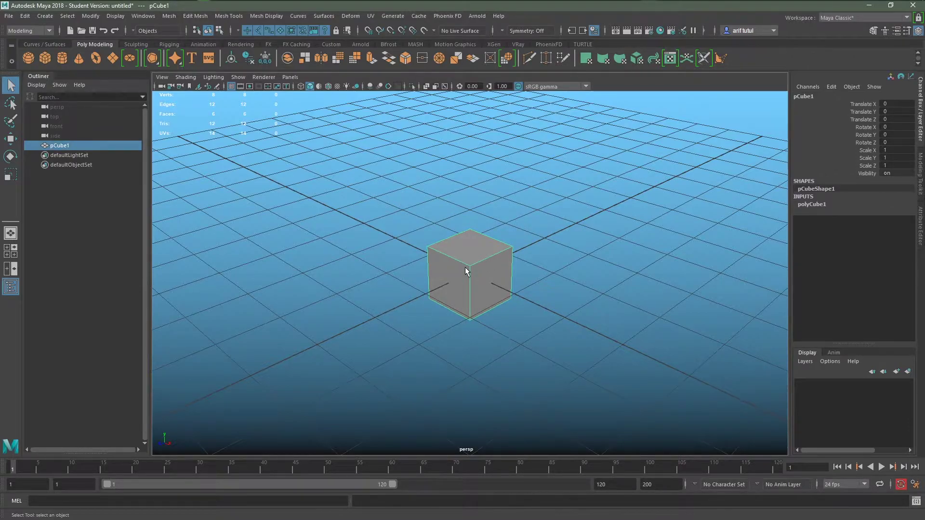
pyautogui.press('F9')
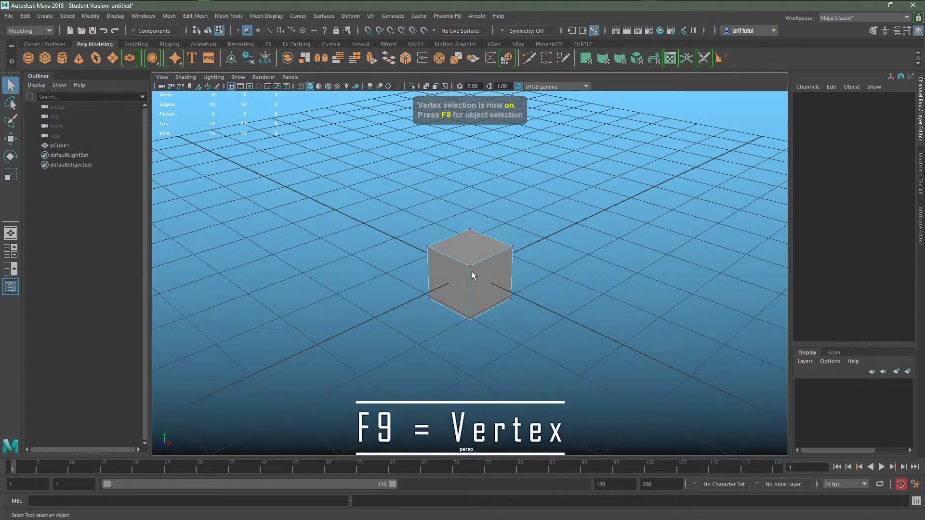
pyautogui.press('F10')
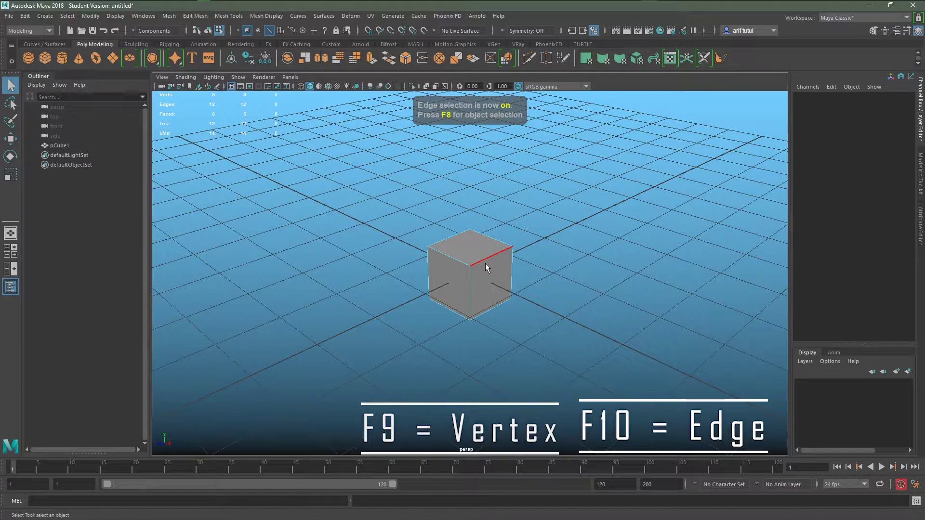
pyautogui.press('F11')
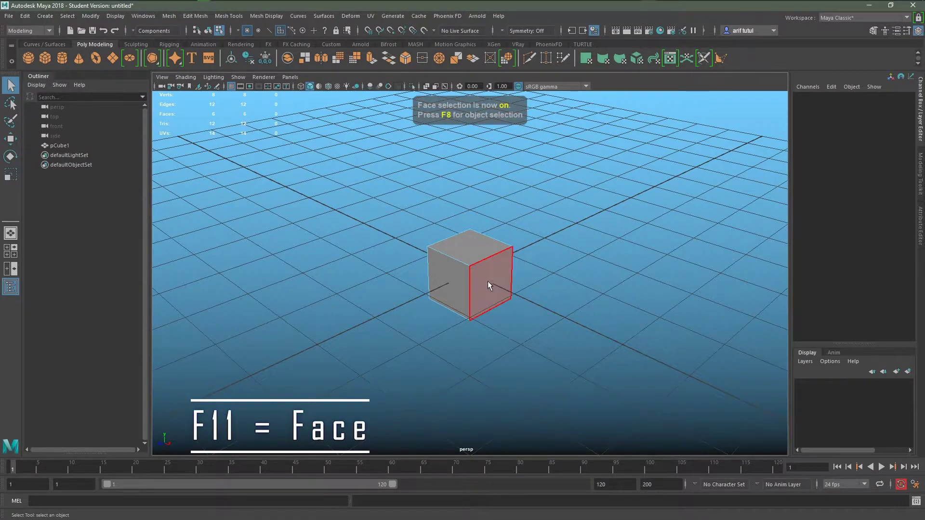
pyautogui.click(475, 254)
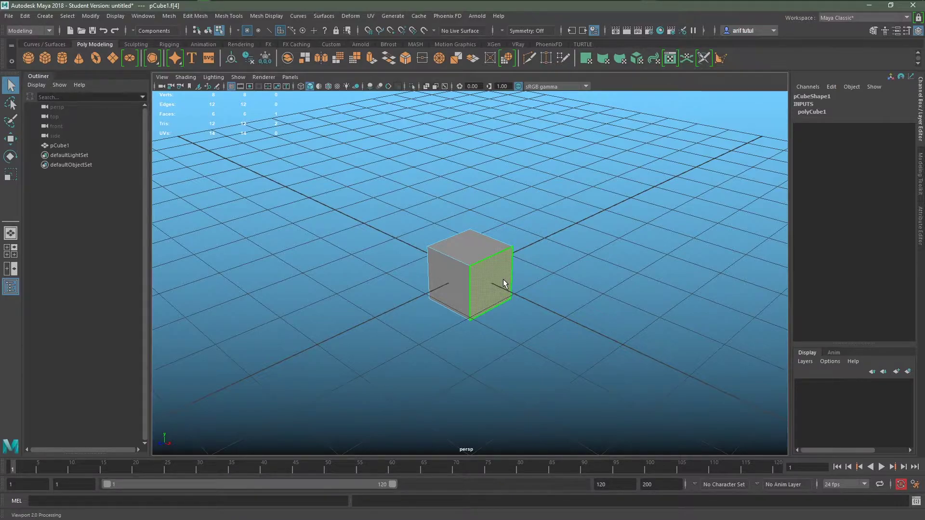
pyautogui.press('F8')
pyautogui.scroll(5, 451, 327)
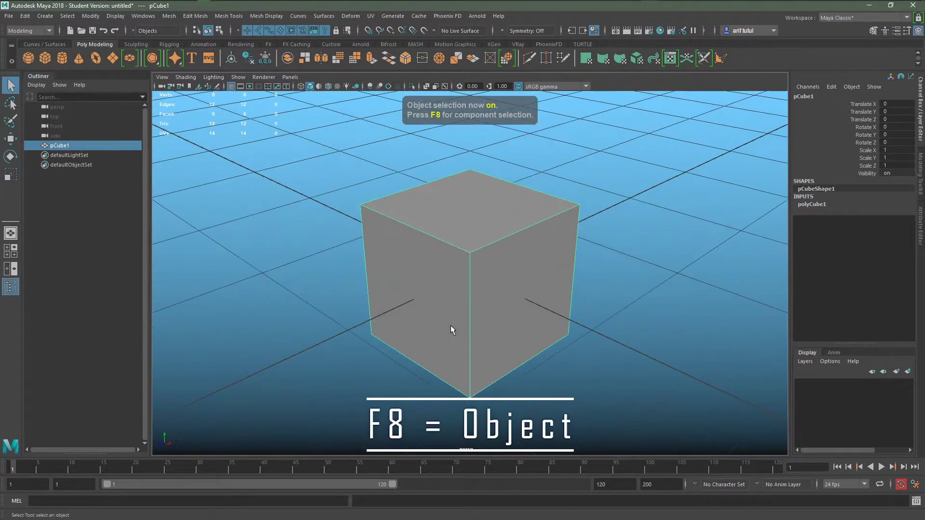
pyautogui.scroll(-6, 450, 326)
pyautogui.scroll(3, 457, 327)
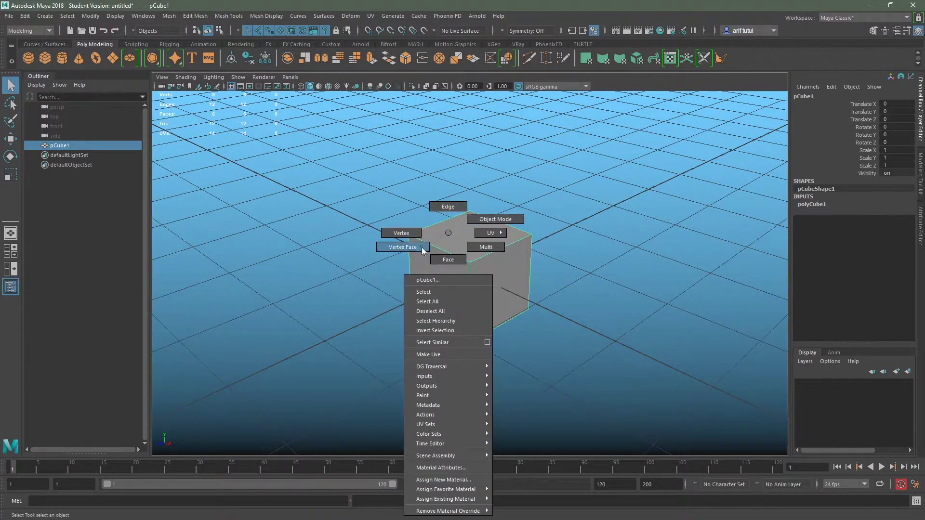
pyautogui.moveTo(466, 215); pyautogui.dragTo(446, 230, button='right')
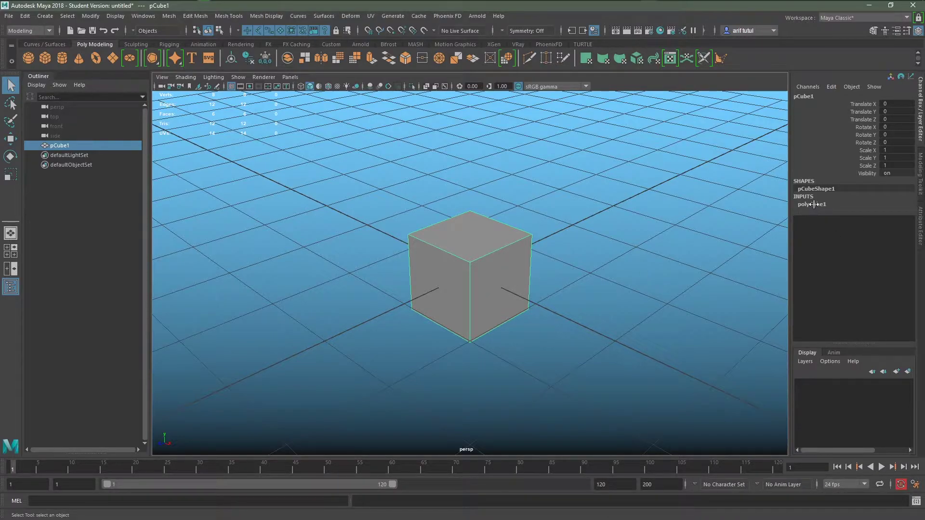
# Show polyCube1's width, height, depth and subdivisions in the in-view editor.
pyautogui.click(812, 204)
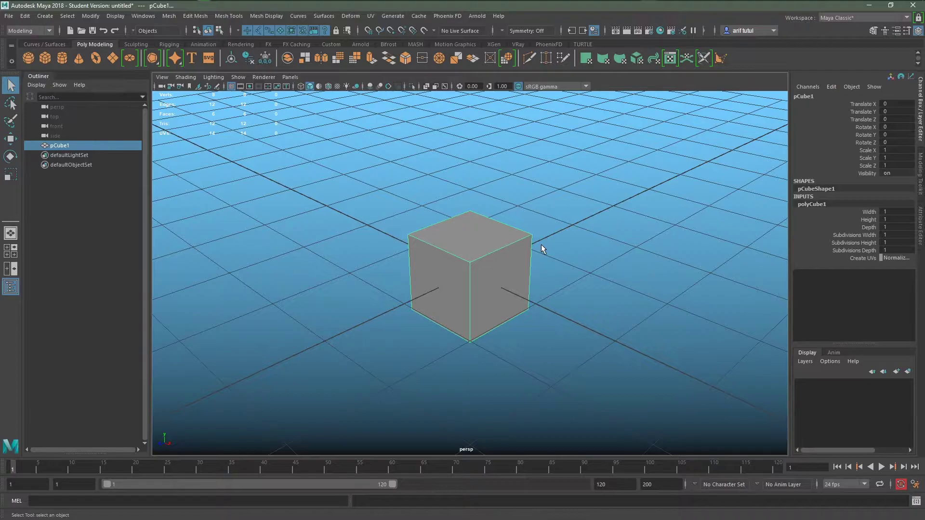
pyautogui.press('t')
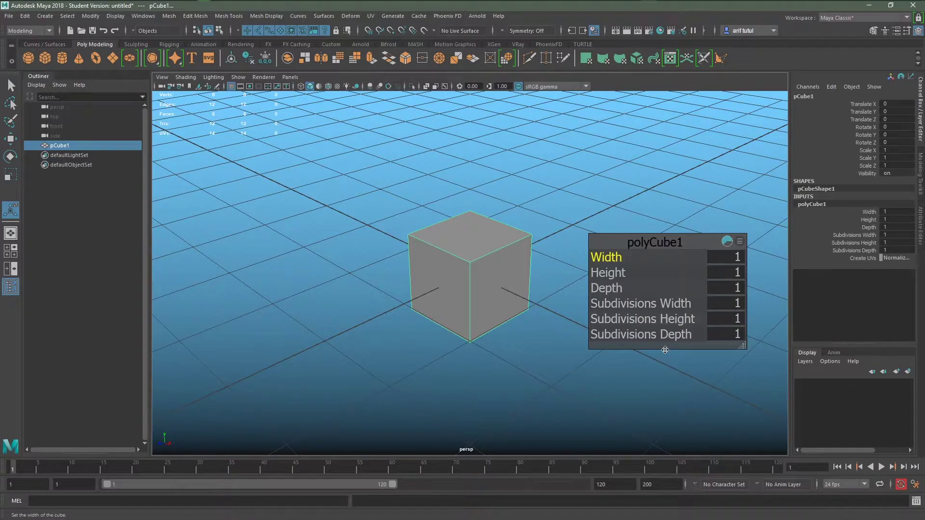
# Resize the polyCube1 in-view editor and reposition it near the cube.
pyautogui.press('q')
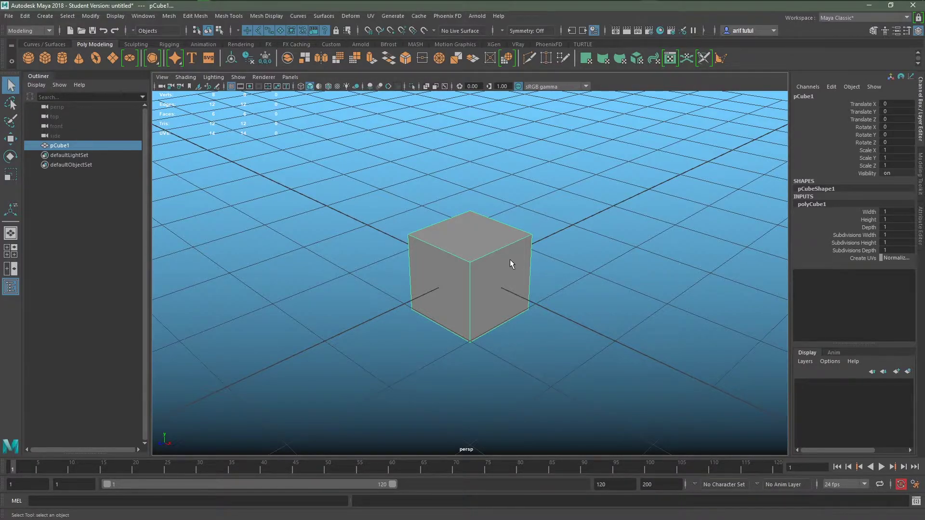
pyautogui.press('t')
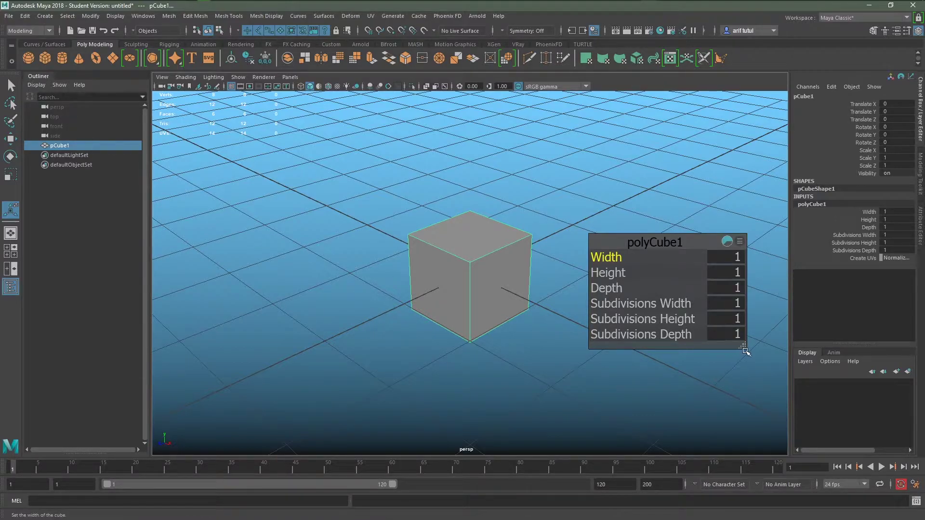
pyautogui.moveTo(743, 346)
pyautogui.mouseDown()
pyautogui.moveTo(747, 361)
pyautogui.moveTo(700, 294)
pyautogui.mouseUp()
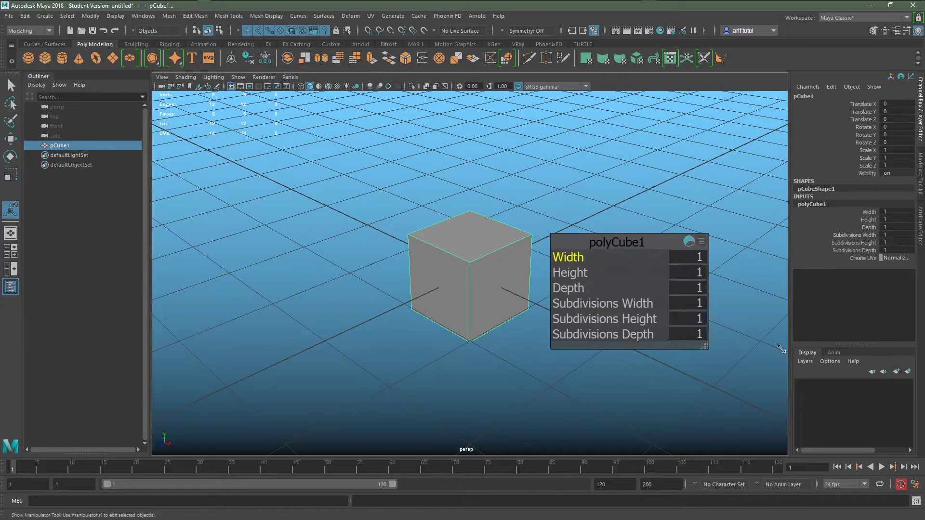
pyautogui.moveTo(700, 294)
pyautogui.mouseDown()
pyautogui.moveTo(684, 337)
pyautogui.moveTo(769, 339)
pyautogui.moveTo(817, 384)
pyautogui.mouseUp()
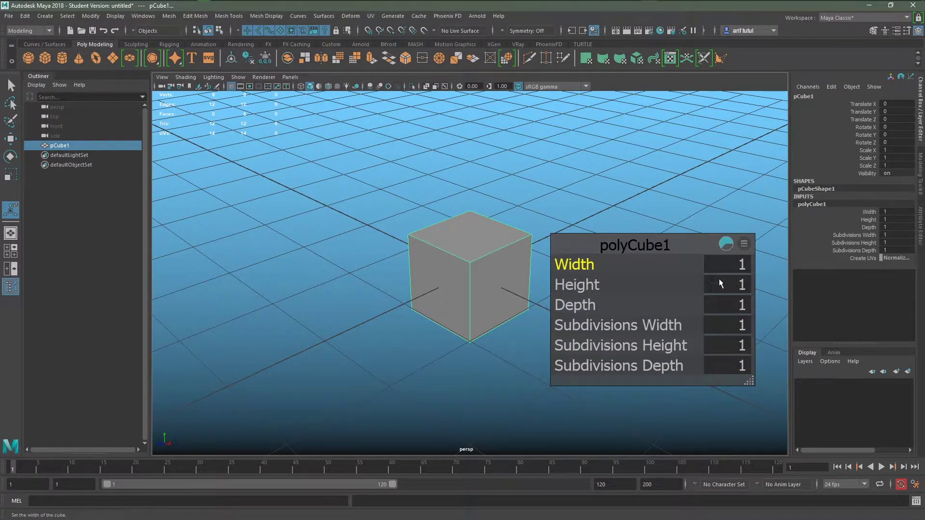
pyautogui.moveTo(696, 244); pyautogui.dragTo(645, 243)
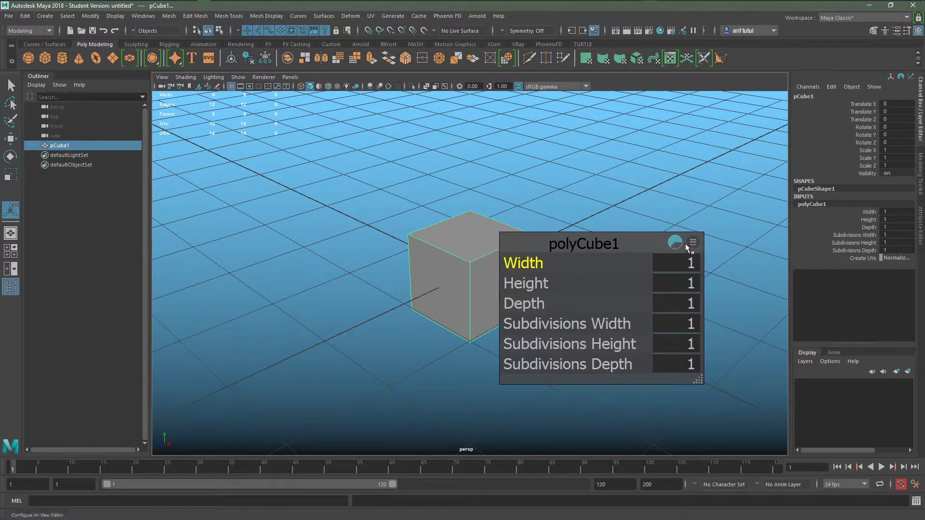
pyautogui.moveTo(671, 244); pyautogui.dragTo(716, 245)
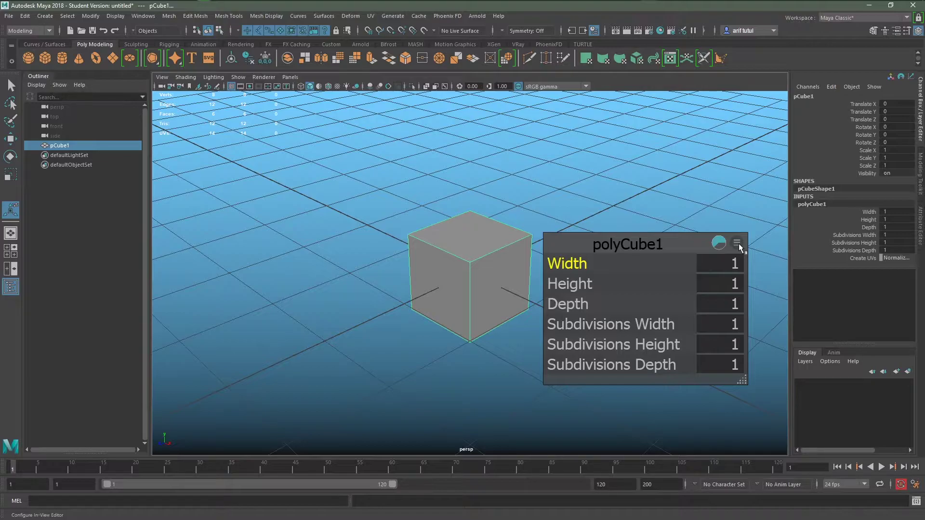
# Stretch the cube's width to 4.2, making a long box.
pyautogui.click(737, 242)
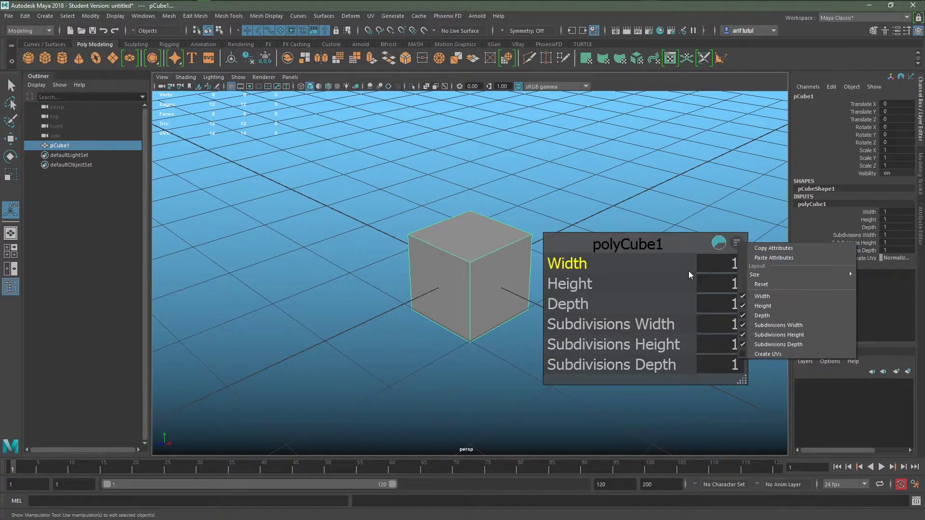
pyautogui.click(677, 239)
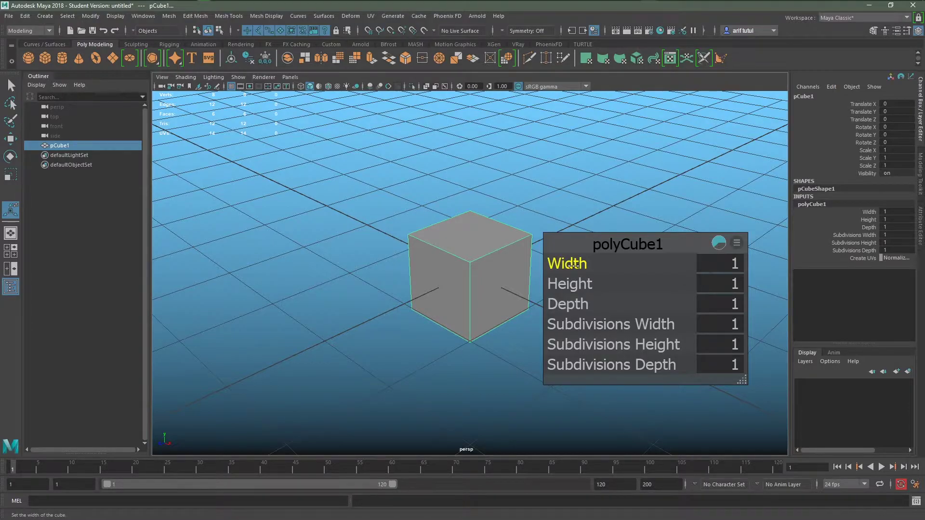
pyautogui.moveTo(571, 266)
pyautogui.mouseDown()
pyautogui.moveTo(606, 265)
pyautogui.moveTo(583, 263)
pyautogui.moveTo(595, 263)
pyautogui.mouseUp()
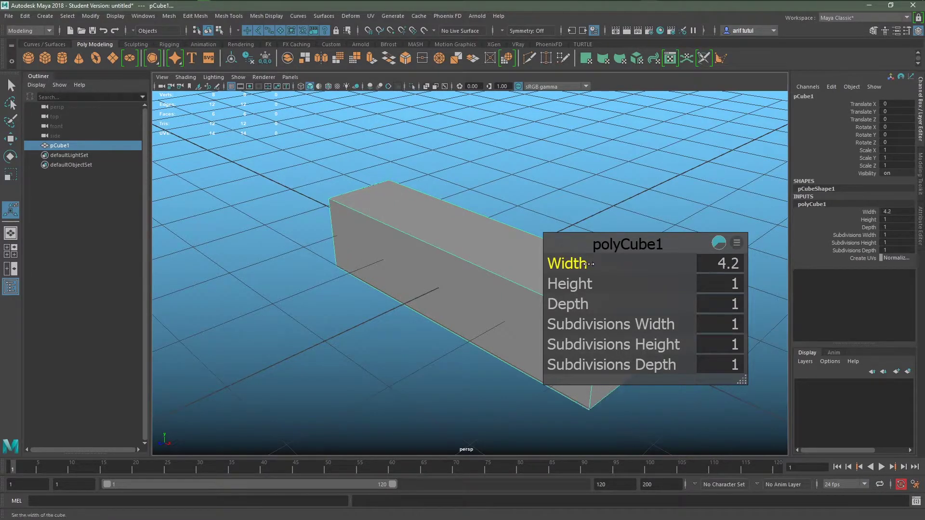
# Change the editor's drag speed and refine the box's width to 4.857.
pyautogui.click(715, 243)
pyautogui.moveTo(589, 264)
pyautogui.mouseDown()
pyautogui.moveTo(752, 264)
pyautogui.moveTo(131, 273)
pyautogui.moveTo(905, 269)
pyautogui.mouseUp()
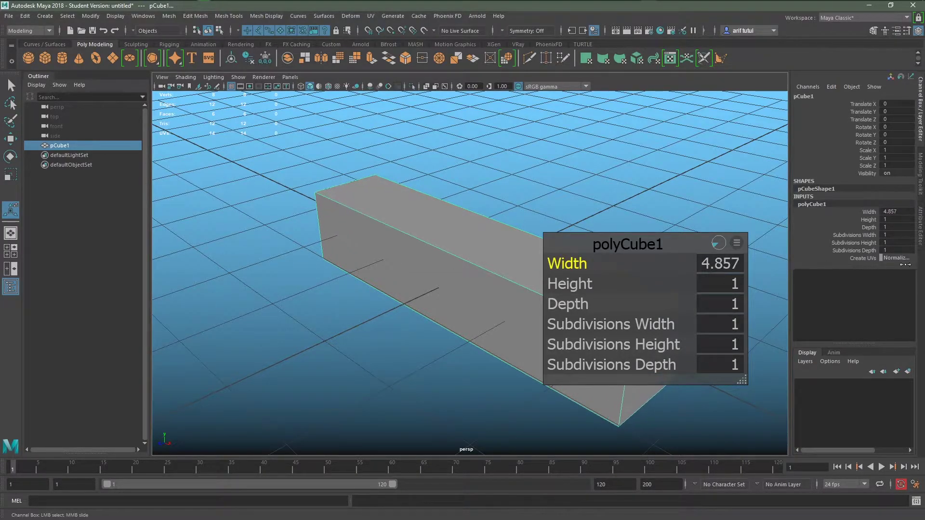
pyautogui.click(724, 244)
pyautogui.click(722, 246)
pyautogui.moveTo(573, 264)
pyautogui.mouseDown()
pyautogui.moveTo(598, 264)
pyautogui.moveTo(575, 265)
pyautogui.mouseUp()
pyautogui.scroll(-2, 412, 319)
pyautogui.scroll(-2, 411, 323)
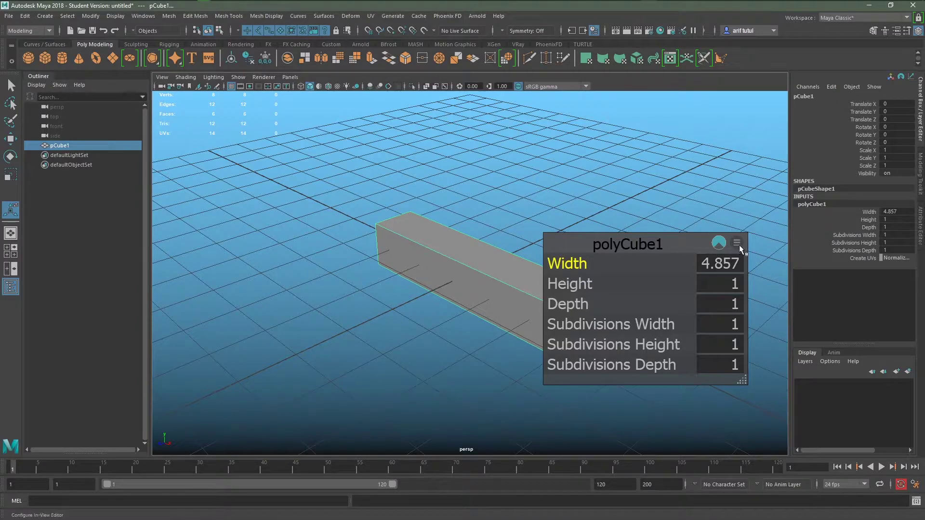
# Add then remove Create UVs in the in-view editor, and set it to Small.
pyautogui.click(737, 244)
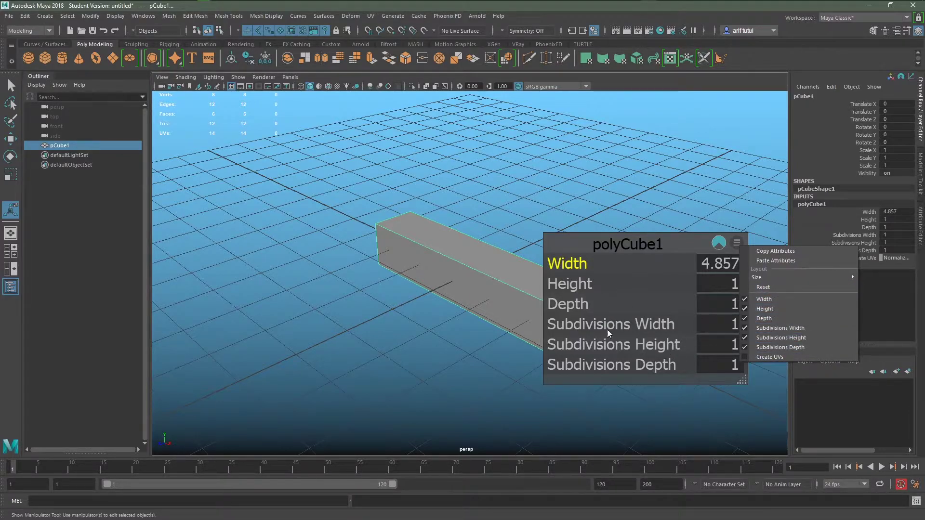
pyautogui.click(743, 358)
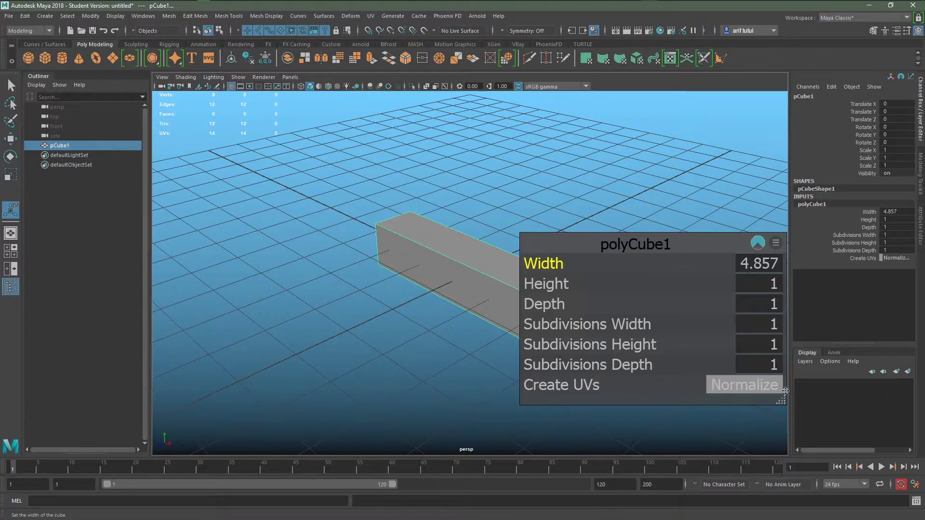
pyautogui.click(775, 243)
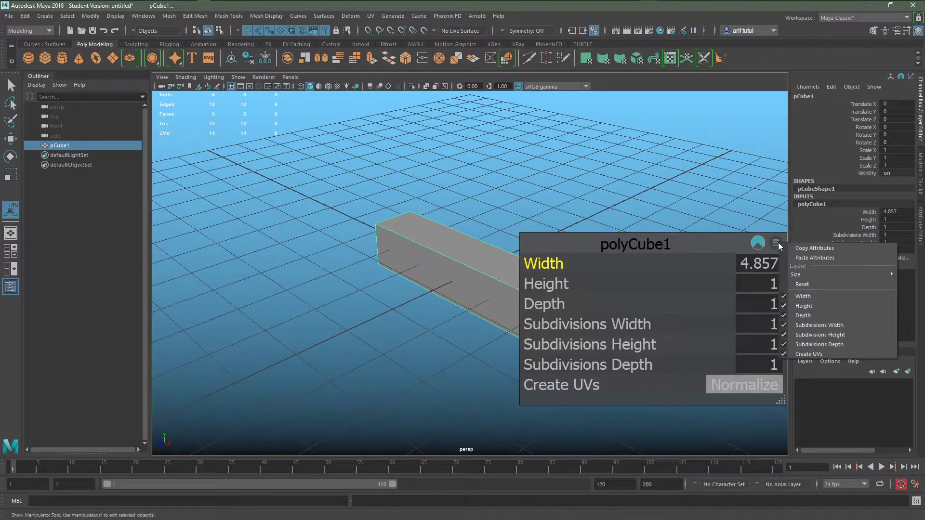
pyautogui.click(821, 353)
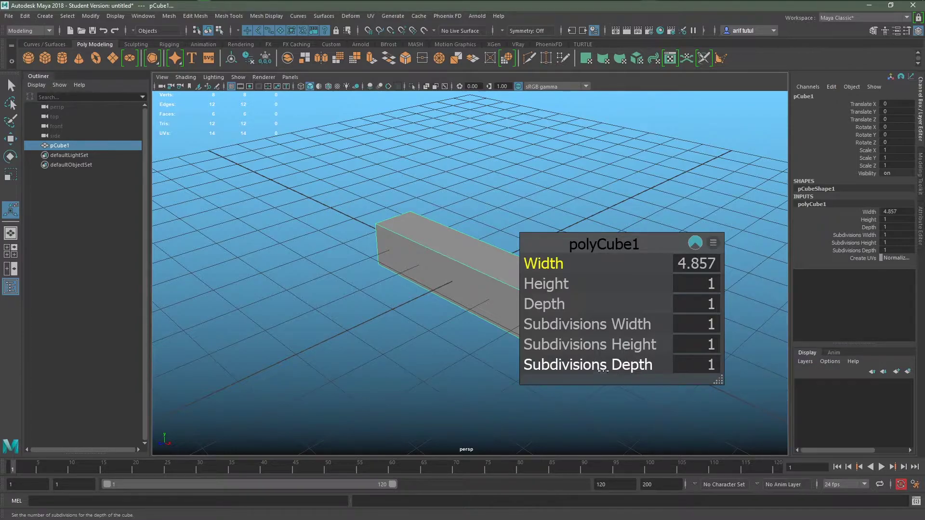
pyautogui.click(713, 244)
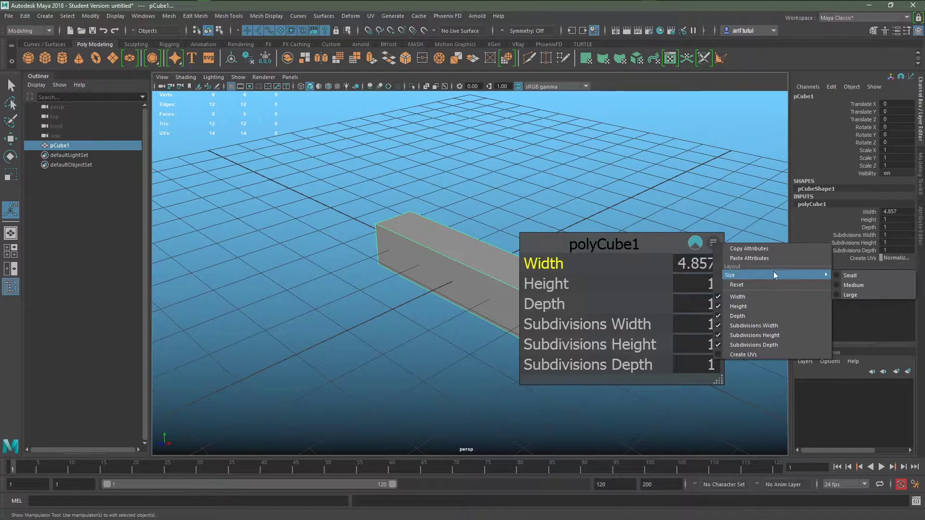
pyautogui.click(862, 274)
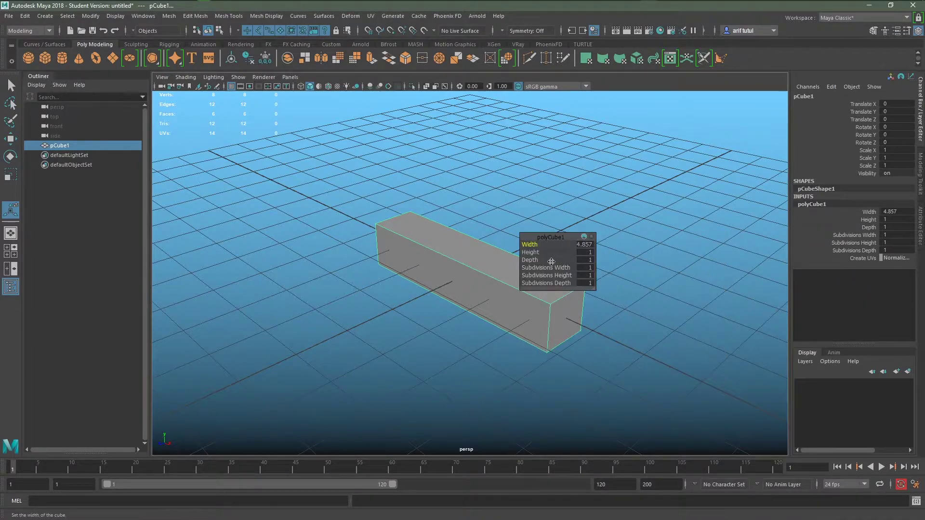
# Switch the floating editor to Large size and drag its corner larger.
pyautogui.click(591, 237)
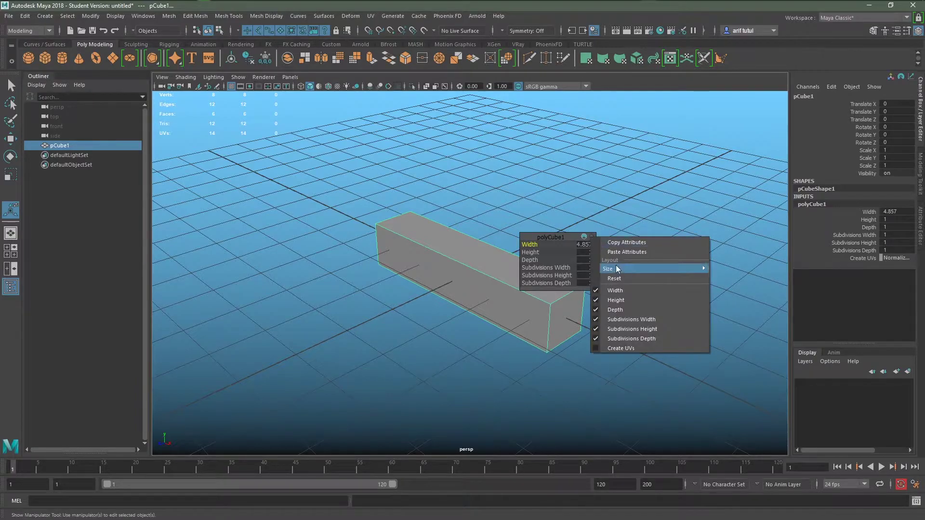
pyautogui.click(746, 280)
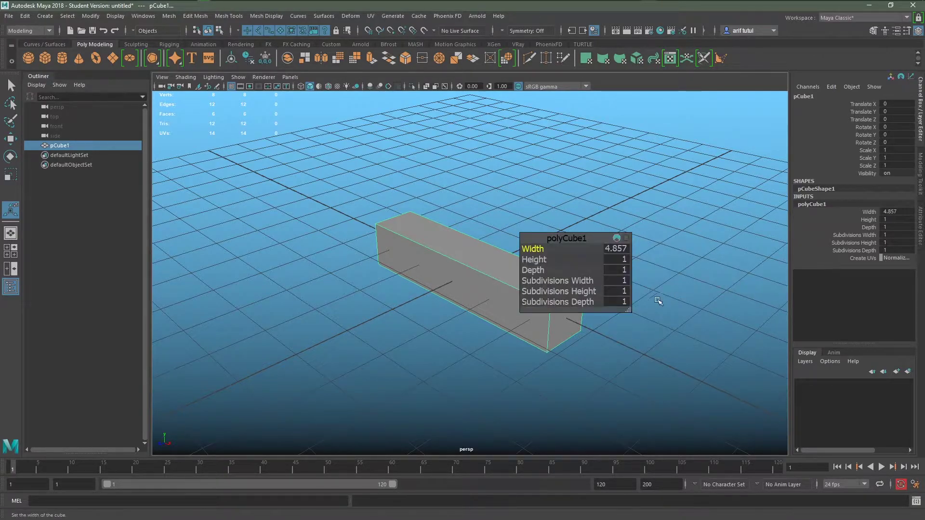
pyautogui.moveTo(628, 311); pyautogui.dragTo(669, 345)
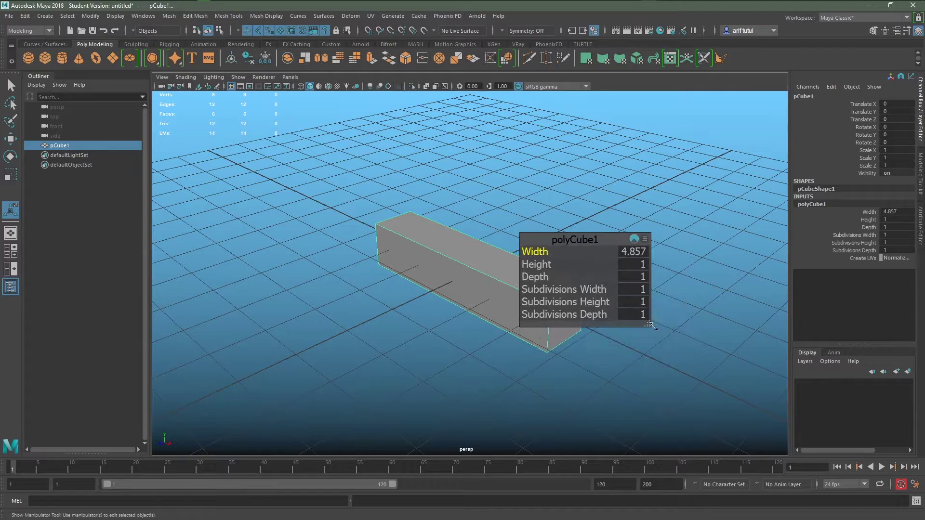
pyautogui.click(666, 240)
pyautogui.moveTo(722, 272)
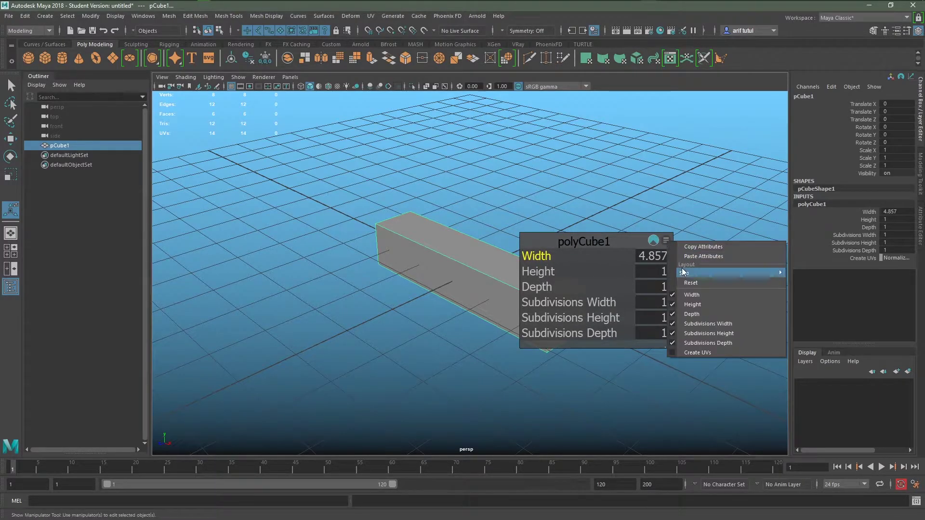
pyautogui.click(801, 292)
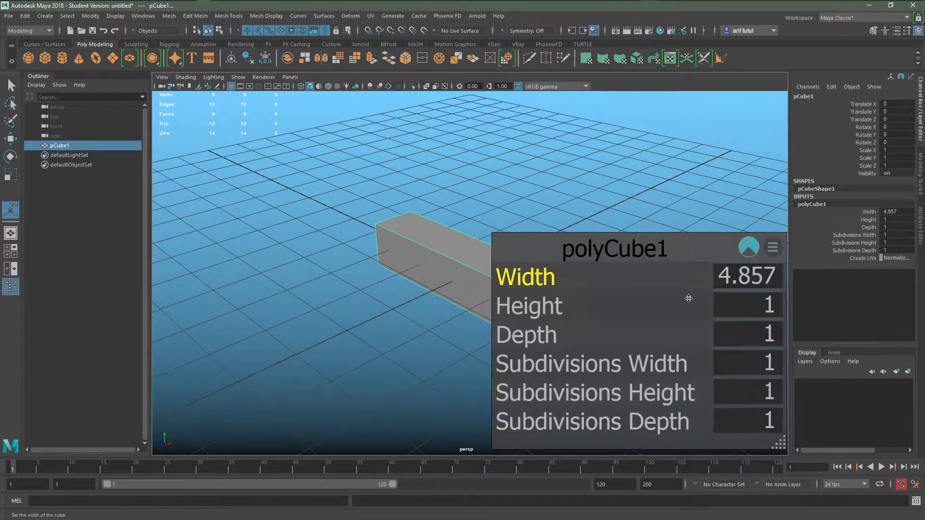
pyautogui.click(776, 252)
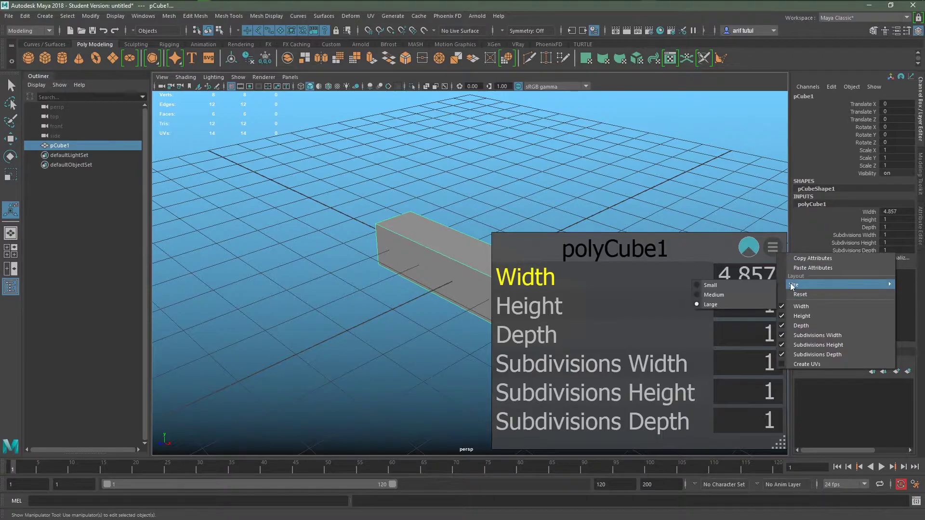
pyautogui.click(747, 284)
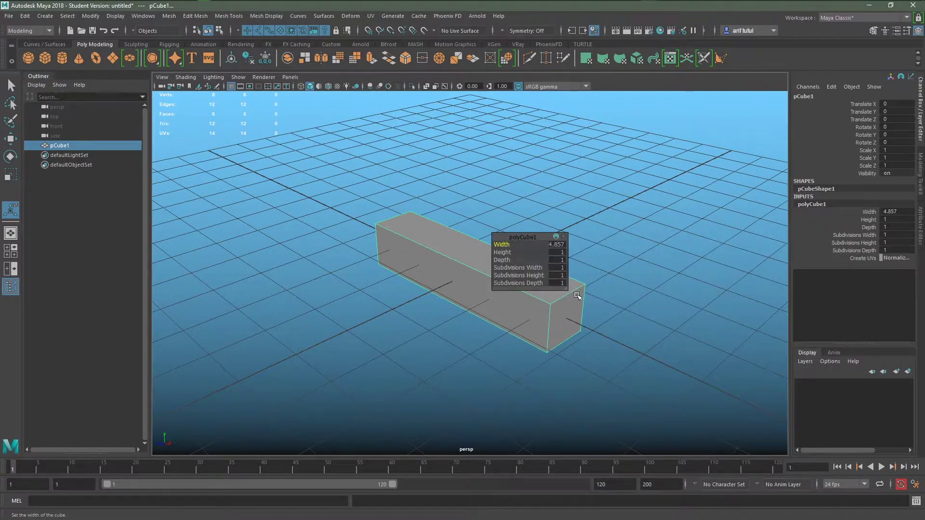
pyautogui.moveTo(565, 289); pyautogui.dragTo(739, 399)
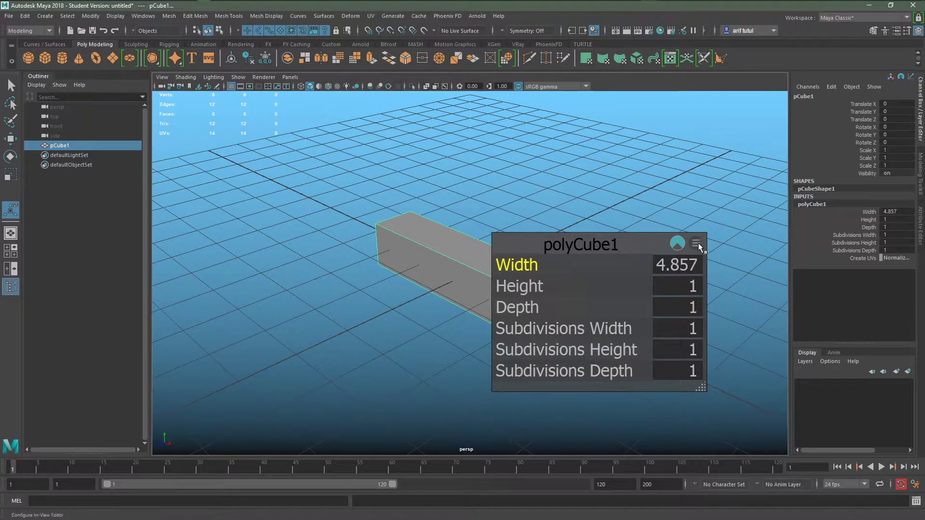
# Reset the floating editor's settings and copy the box's attribute values.
pyautogui.click(695, 244)
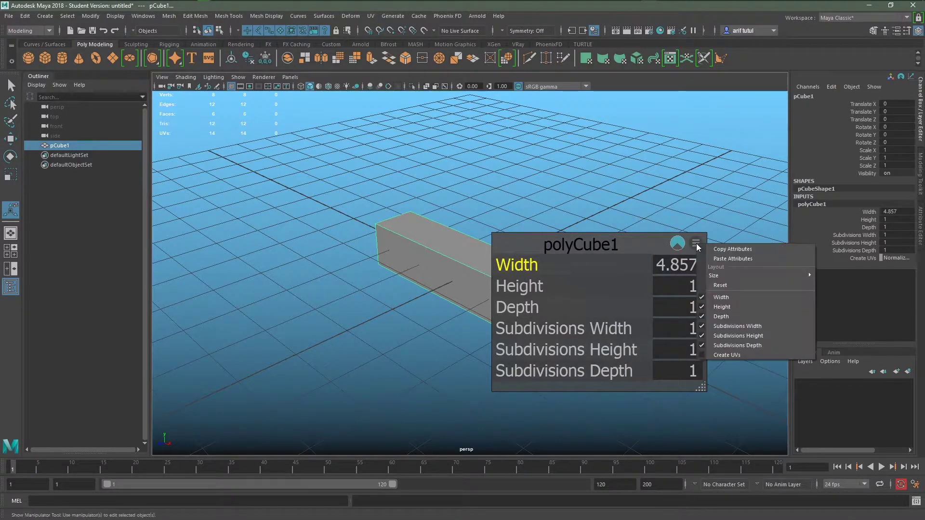
pyautogui.click(732, 286)
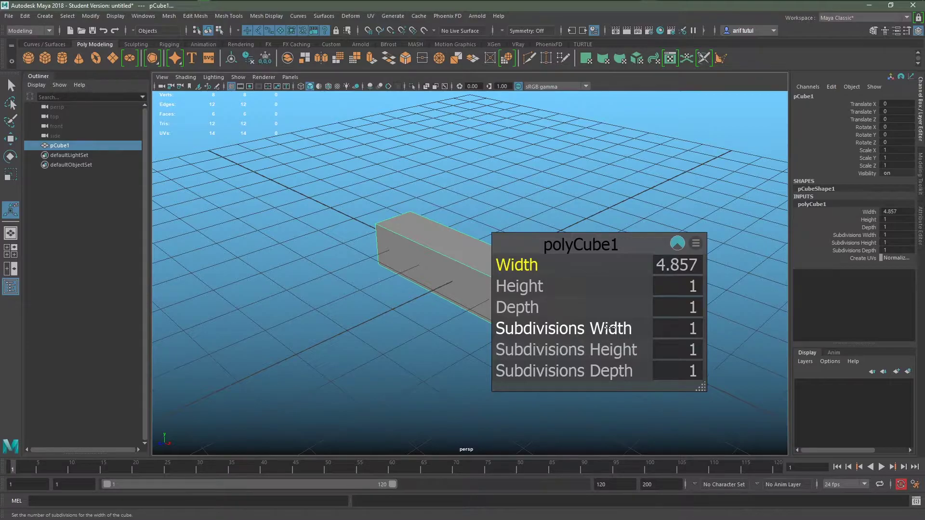
pyautogui.click(696, 245)
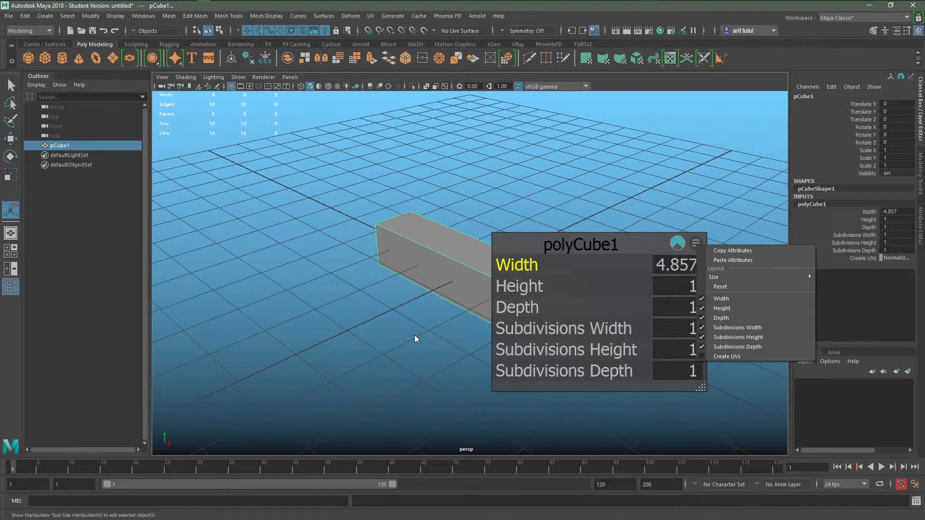
pyautogui.click(732, 250)
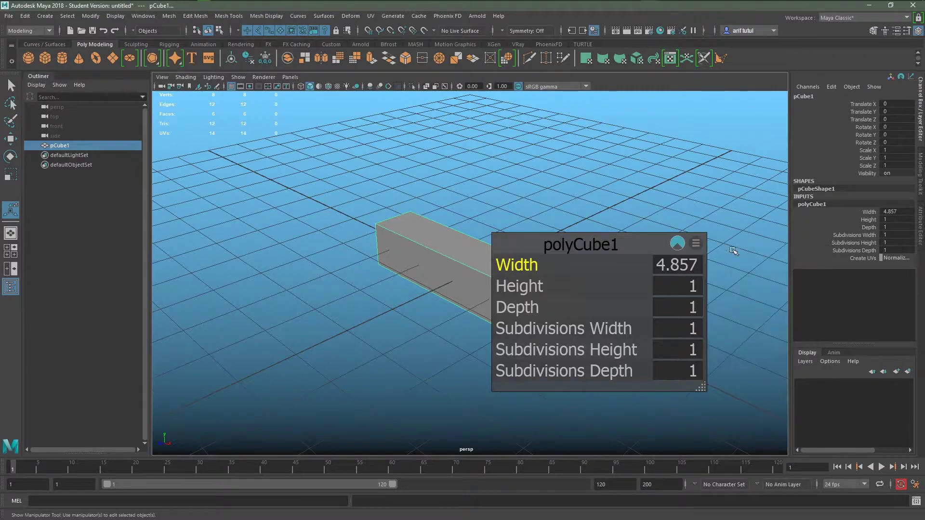
pyautogui.click(449, 264)
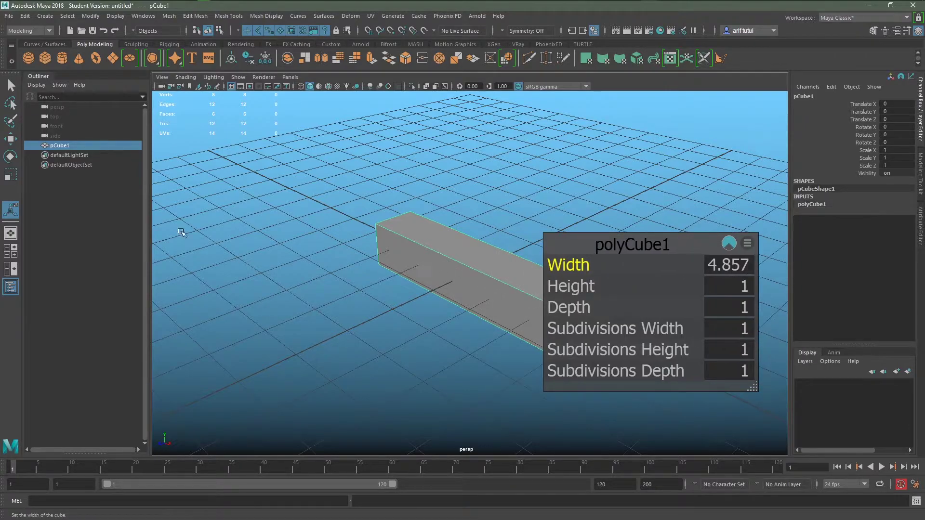
# Add a second cube, pCube2, and move it 1.811 along Z.
pyautogui.click(45, 53)
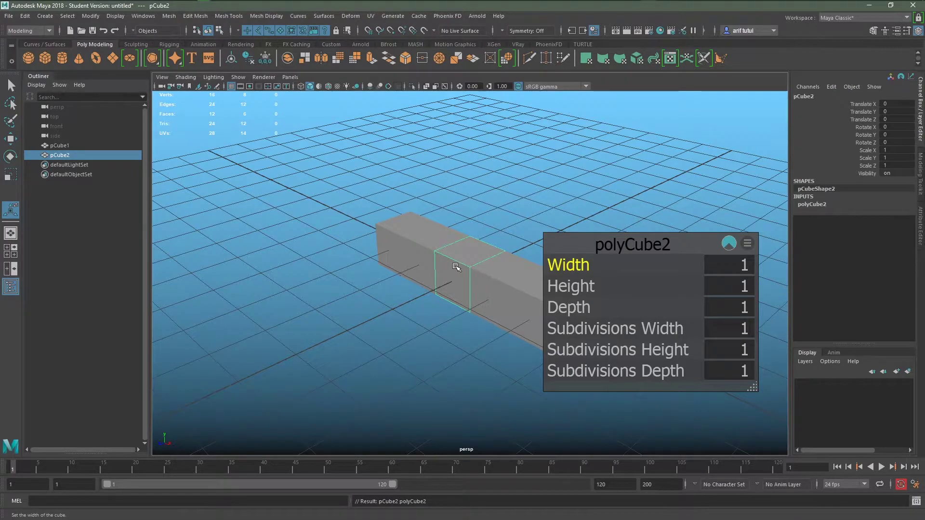
pyautogui.press('w')
pyautogui.moveTo(436, 287); pyautogui.dragTo(370, 316)
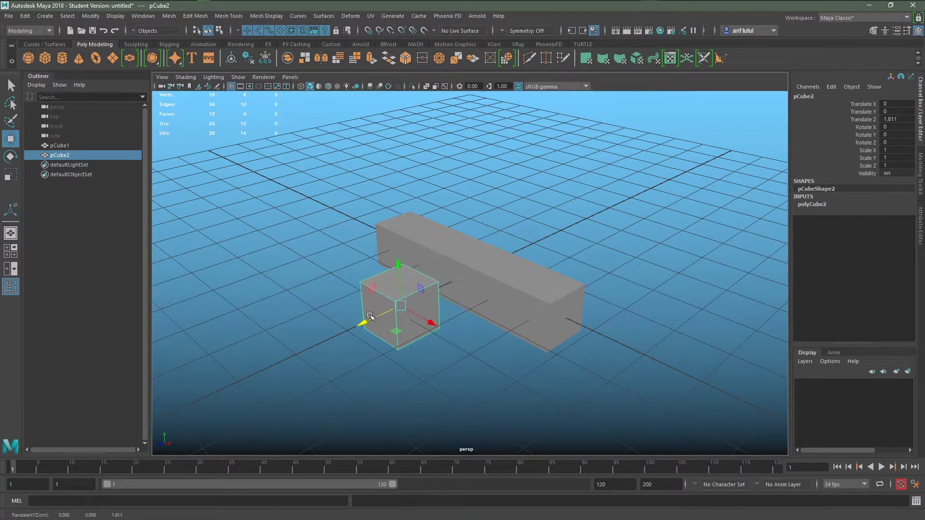
# Paste the copied 4.857 width onto pCube2 and orbit to view both bars.
pyautogui.press('t')
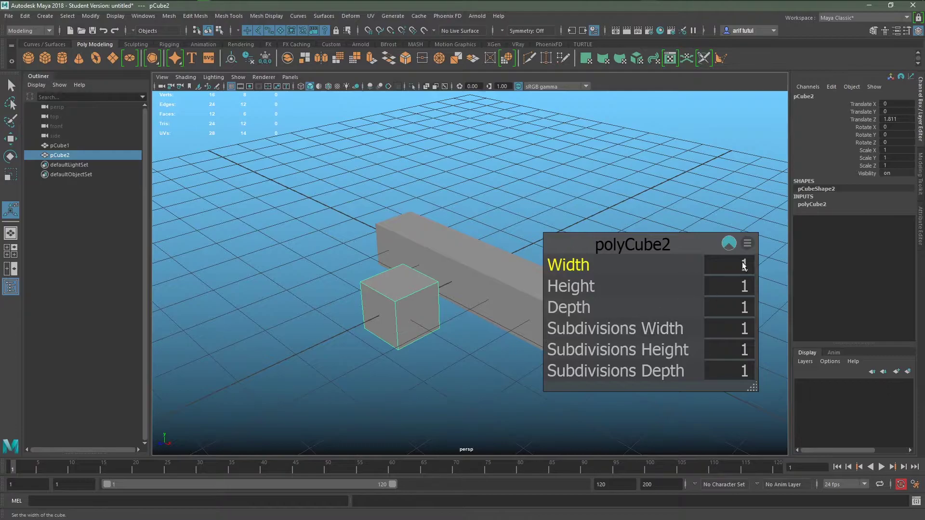
pyautogui.click(747, 243)
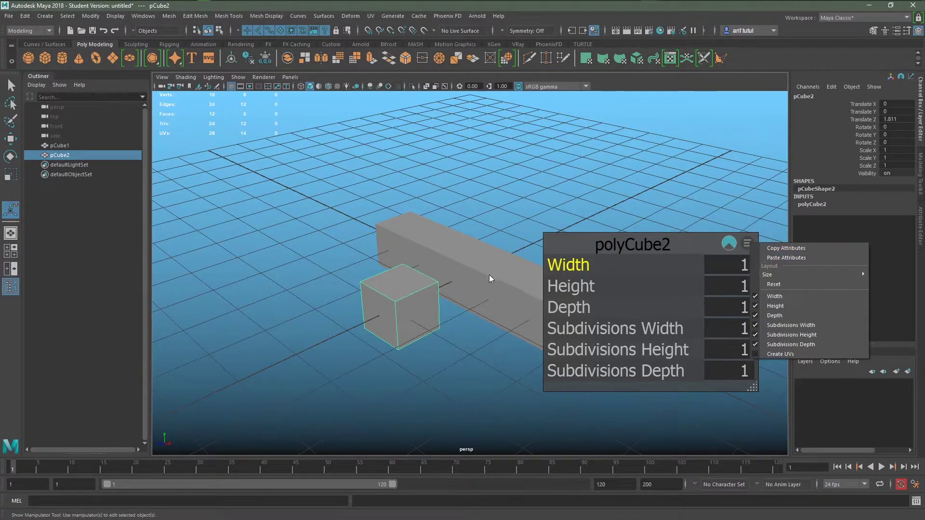
pyautogui.click(777, 258)
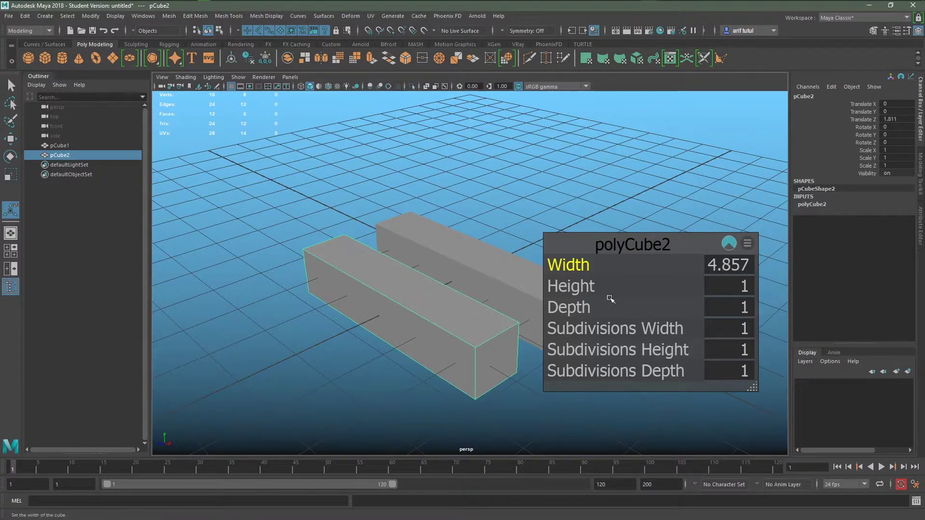
pyautogui.scroll(-3, 418, 331)
pyautogui.scroll(-3, 418, 330)
pyautogui.moveTo(418, 330)
pyautogui.keyDown('alt'); pyautogui.mouseDown()
pyautogui.moveTo(351, 324)
pyautogui.moveTo(467, 344)
pyautogui.mouseUp(); pyautogui.keyUp('alt')
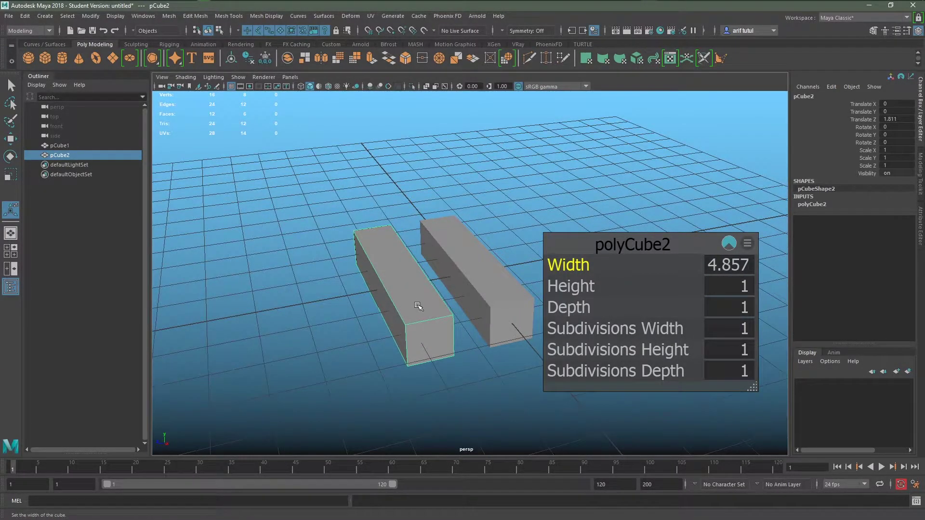
pyautogui.click(747, 243)
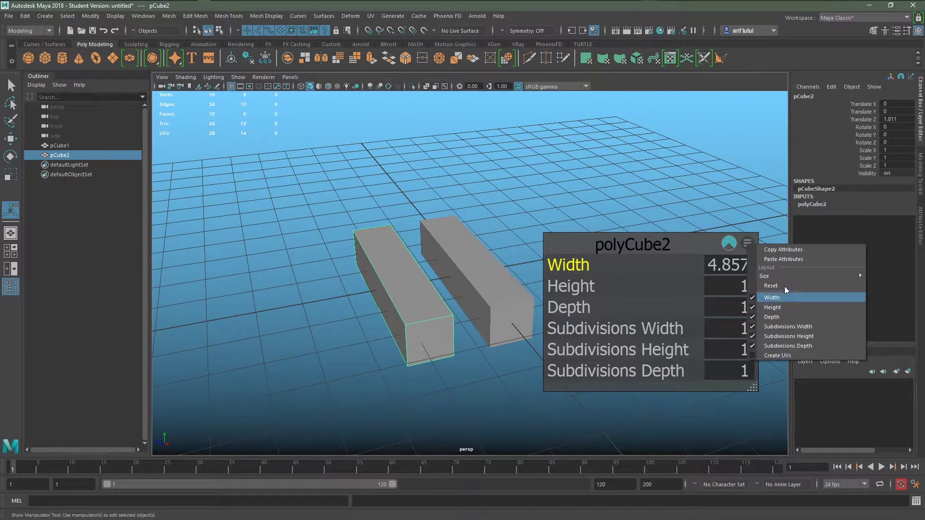
pyautogui.click(748, 242)
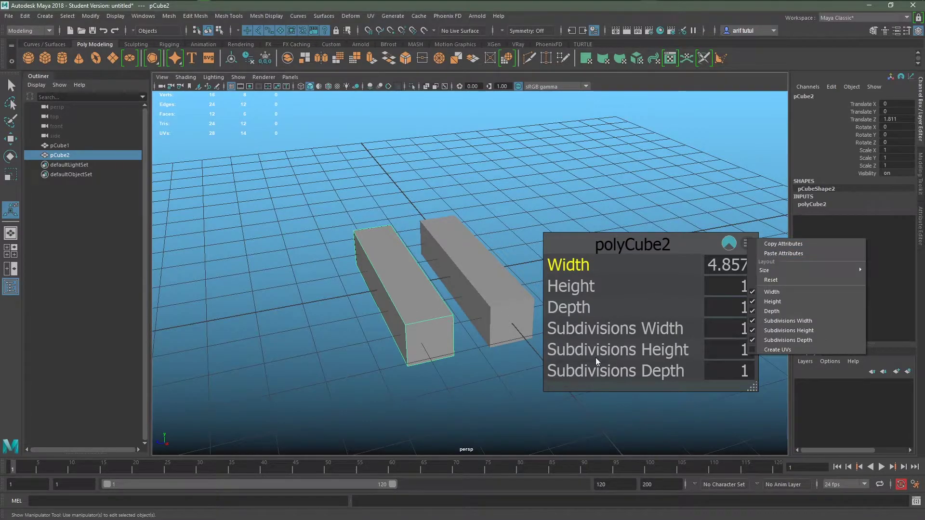
pyautogui.click(458, 374)
pyautogui.keyDown('alt'); pyautogui.moveTo(458, 374); pyautogui.dragTo(435, 357); pyautogui.keyUp('alt')
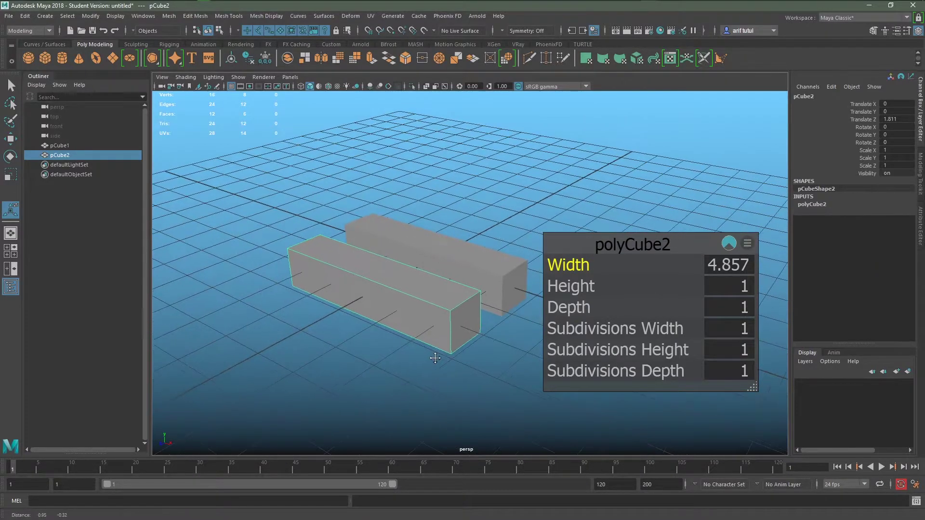
# Set pCube2's subdivisions to 5 width, 4 height and 14 depth.
pyautogui.moveTo(584, 331)
pyautogui.mouseDown()
pyautogui.moveTo(596, 333)
pyautogui.moveTo(585, 332)
pyautogui.mouseUp()
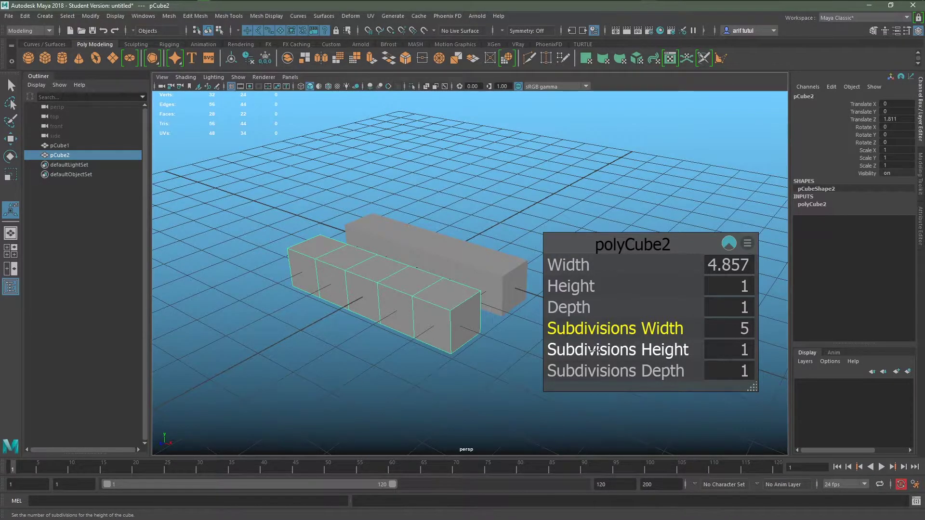
pyautogui.moveTo(602, 349); pyautogui.dragTo(597, 350)
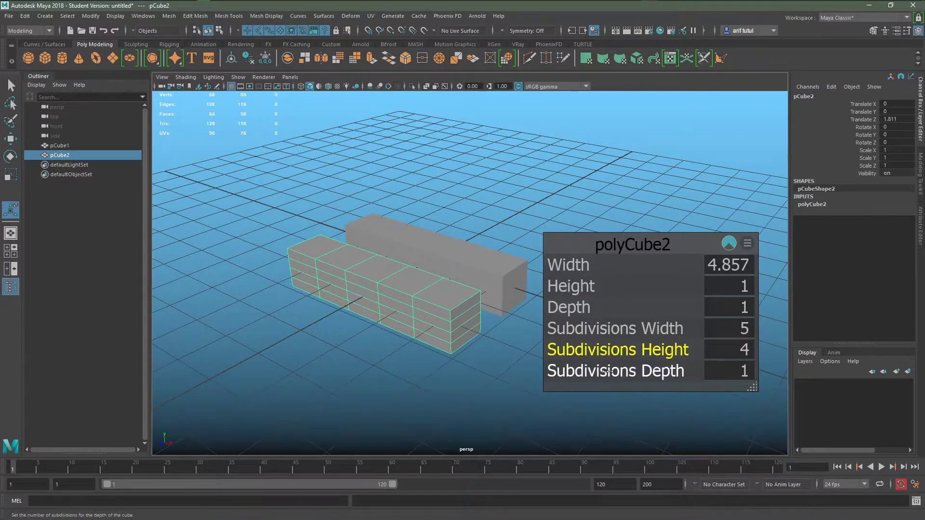
pyautogui.keyDown('alt'); pyautogui.moveTo(594, 371); pyautogui.dragTo(440, 350); pyautogui.keyUp('alt')
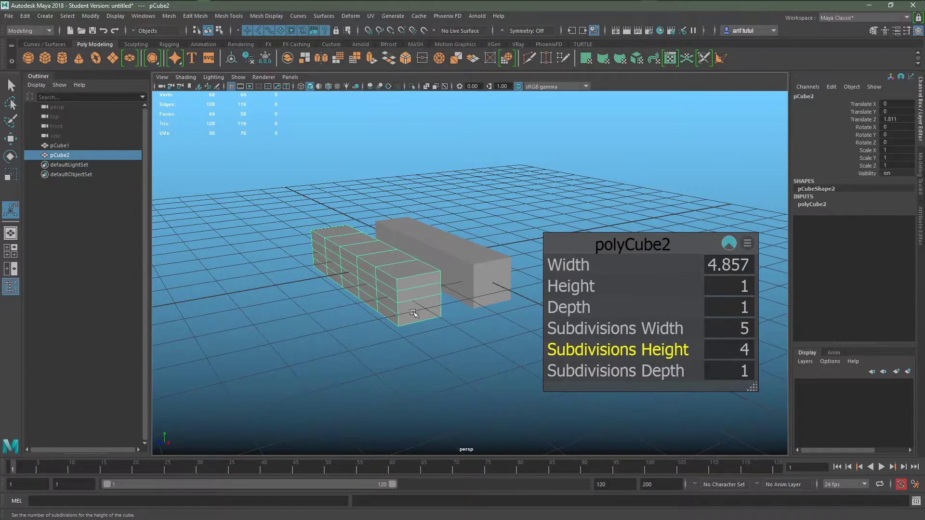
pyautogui.moveTo(570, 372); pyautogui.dragTo(576, 373)
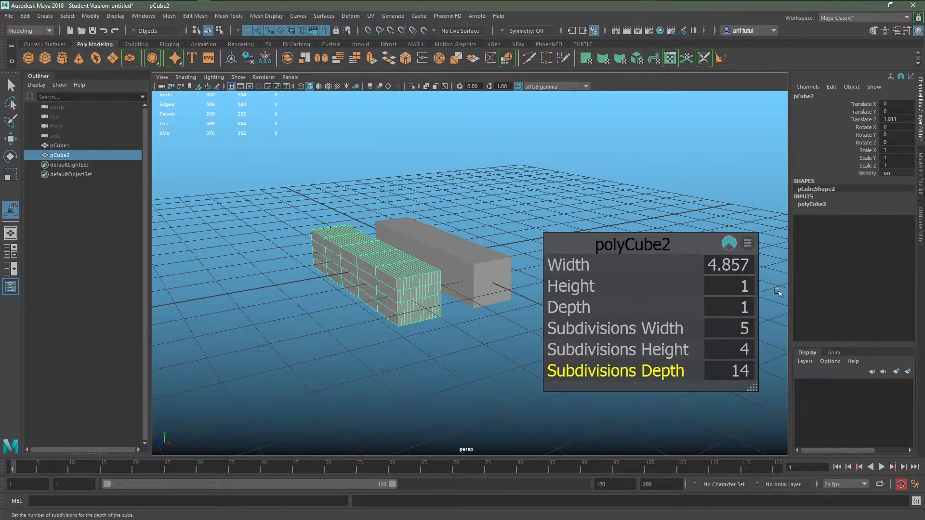
# Select both boxes and delete them, leaving an empty grid.
pyautogui.click(625, 204)
pyautogui.moveTo(557, 346); pyautogui.dragTo(265, 183)
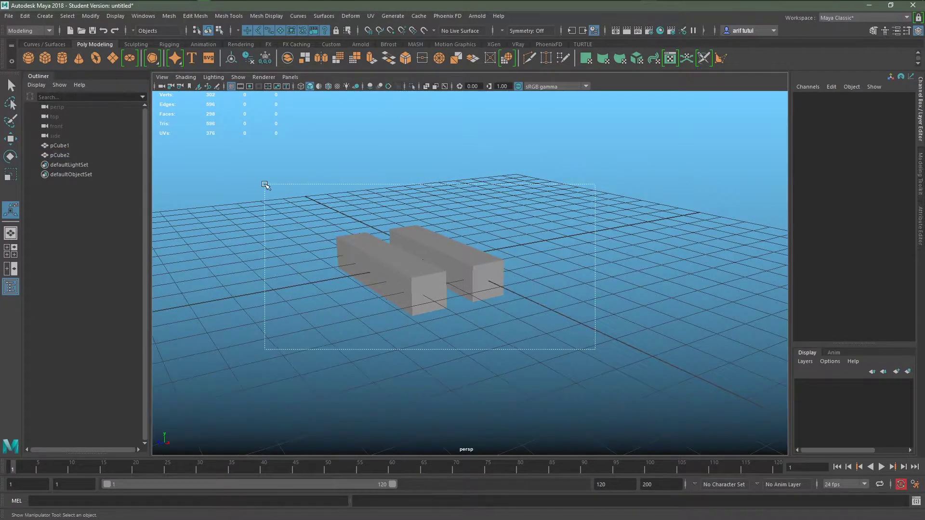
pyautogui.press('Delete')
pyautogui.moveTo(319, 235)
pyautogui.keyDown('alt'); pyautogui.mouseDown()
pyautogui.moveTo(402, 268)
pyautogui.moveTo(522, 266)
pyautogui.mouseUp(); pyautogui.keyUp('alt')
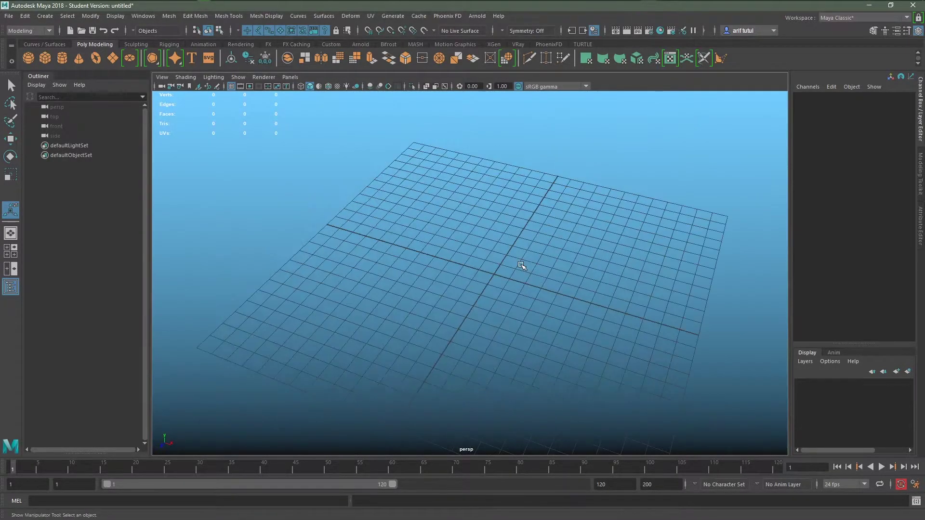
pyautogui.keyDown('alt'); pyautogui.moveTo(475, 310); pyautogui.dragTo(557, 282); pyautogui.keyUp('alt')
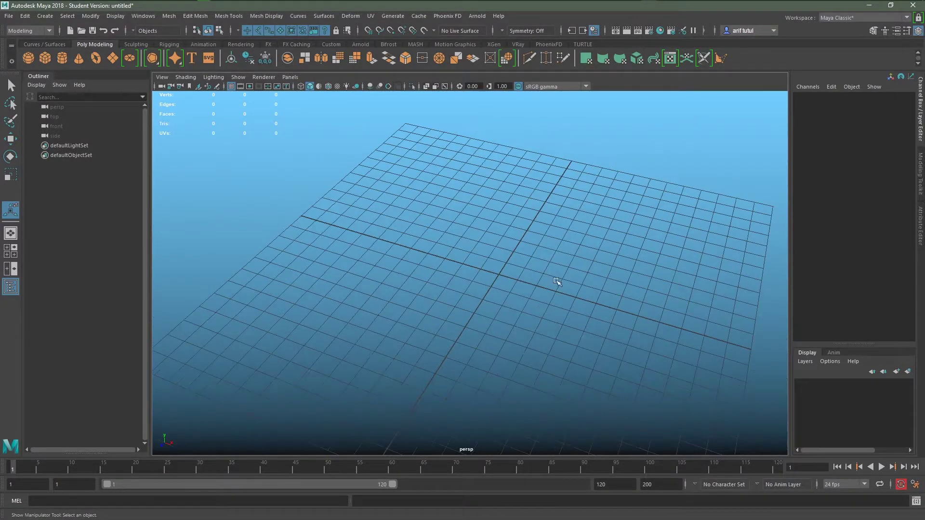
# Create a new polygon cube and stretch its width to 18.
pyautogui.click(45, 59)
pyautogui.keyDown('alt'); pyautogui.moveTo(441, 305); pyautogui.dragTo(396, 293, button='middle'); pyautogui.keyUp('alt')
pyautogui.moveTo(568, 264); pyautogui.dragTo(579, 264)
pyautogui.moveTo(423, 310)
pyautogui.keyDown('alt'); pyautogui.mouseDown()
pyautogui.moveTo(451, 299)
pyautogui.moveTo(444, 289)
pyautogui.moveTo(434, 320)
pyautogui.mouseUp(); pyautogui.keyUp('alt')
pyautogui.keyDown('alt'); pyautogui.moveTo(434, 320); pyautogui.dragTo(362, 282, button='middle'); pyautogui.keyUp('alt')
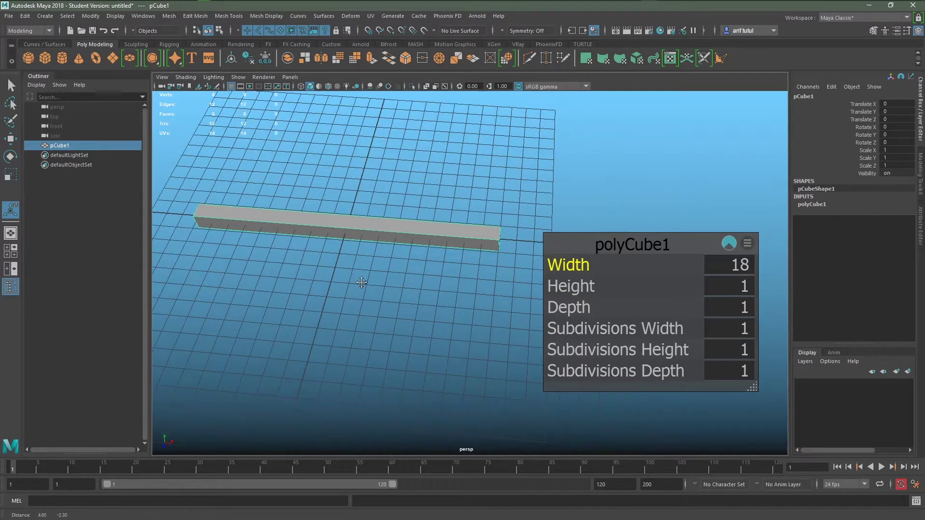
pyautogui.scroll(-2, 362, 282)
# Set the bar's width to 21 and depth to 12, orbiting to check the slab.
pyautogui.moveTo(579, 266); pyautogui.dragTo(581, 266)
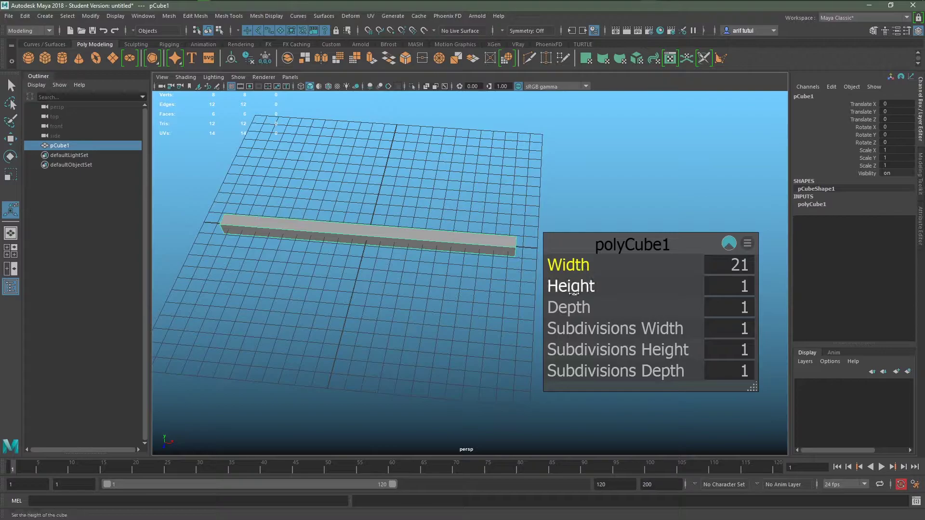
pyautogui.moveTo(571, 308); pyautogui.dragTo(576, 308)
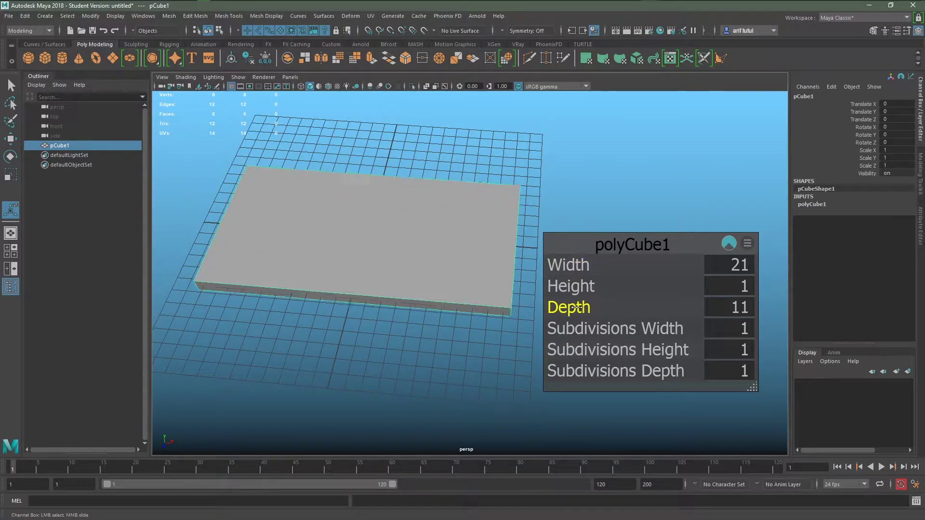
pyautogui.scroll(-1, 455, 323)
pyautogui.moveTo(455, 322)
pyautogui.keyDown('alt'); pyautogui.mouseDown()
pyautogui.moveTo(393, 285)
pyautogui.moveTo(469, 303)
pyautogui.mouseUp(); pyautogui.keyUp('alt')
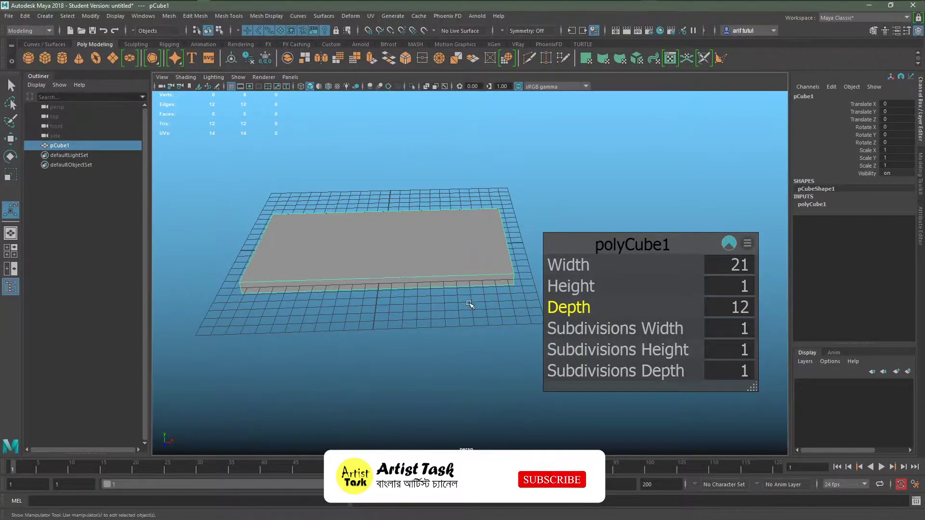
pyautogui.scroll(1, 366, 339)
pyautogui.moveTo(365, 338)
pyautogui.keyDown('alt'); pyautogui.mouseDown()
pyautogui.moveTo(472, 296)
pyautogui.moveTo(399, 292)
pyautogui.mouseUp(); pyautogui.keyUp('alt')
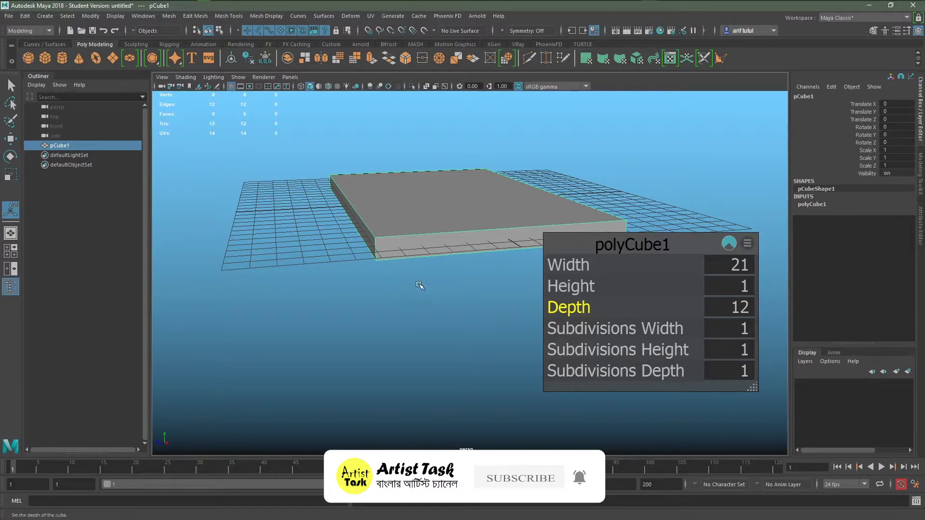
pyautogui.moveTo(570, 307)
pyautogui.mouseDown()
pyautogui.moveTo(578, 304)
pyautogui.moveTo(533, 325)
pyautogui.mouseUp()
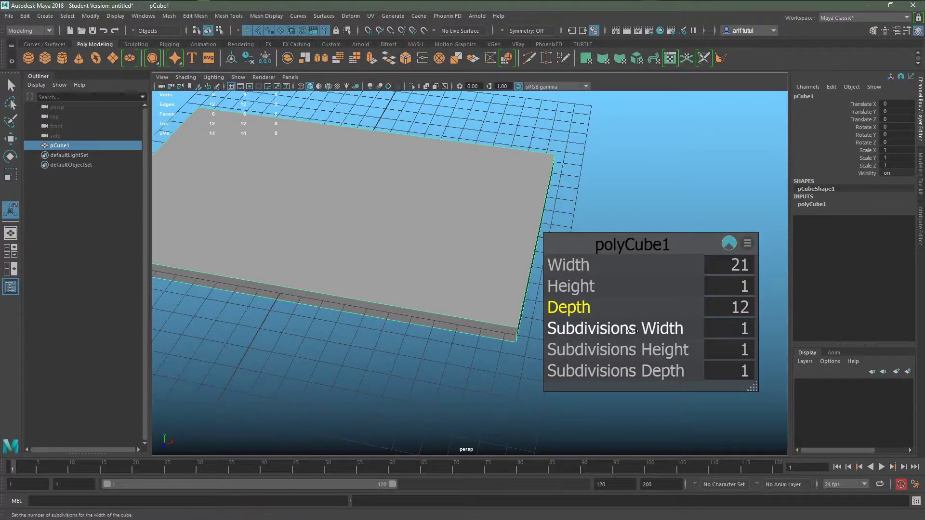
# Give the slab 9 width subdivisions and inspect its smoothed preview from low and high angles.
pyautogui.press('f')
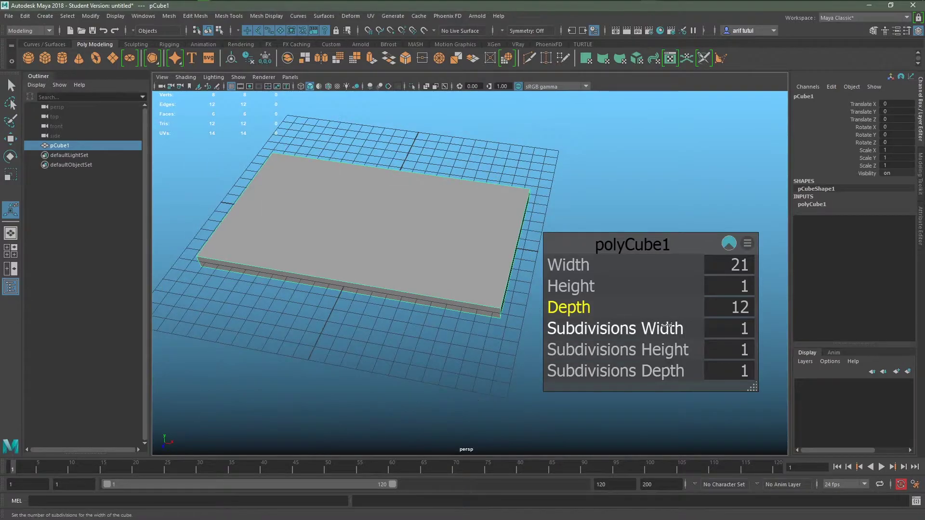
pyautogui.moveTo(667, 325); pyautogui.dragTo(645, 329)
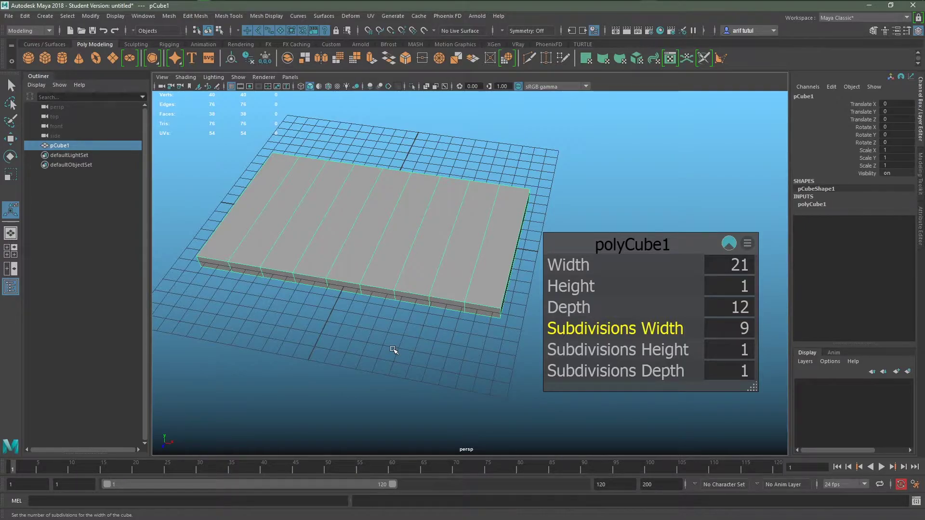
pyautogui.press('3')
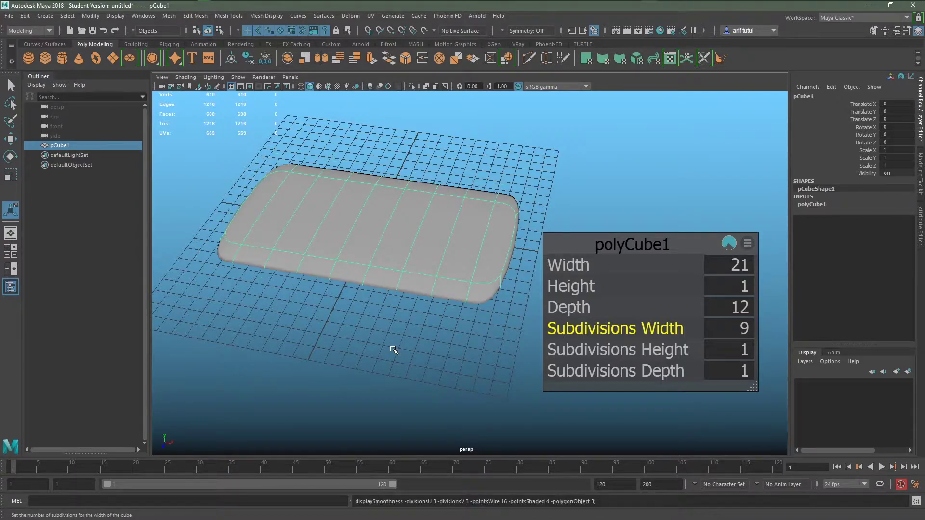
pyautogui.moveTo(399, 346)
pyautogui.keyDown('alt'); pyautogui.mouseDown()
pyautogui.moveTo(407, 392)
pyautogui.moveTo(477, 331)
pyautogui.moveTo(430, 336)
pyautogui.moveTo(409, 351)
pyautogui.mouseUp(); pyautogui.keyUp('alt')
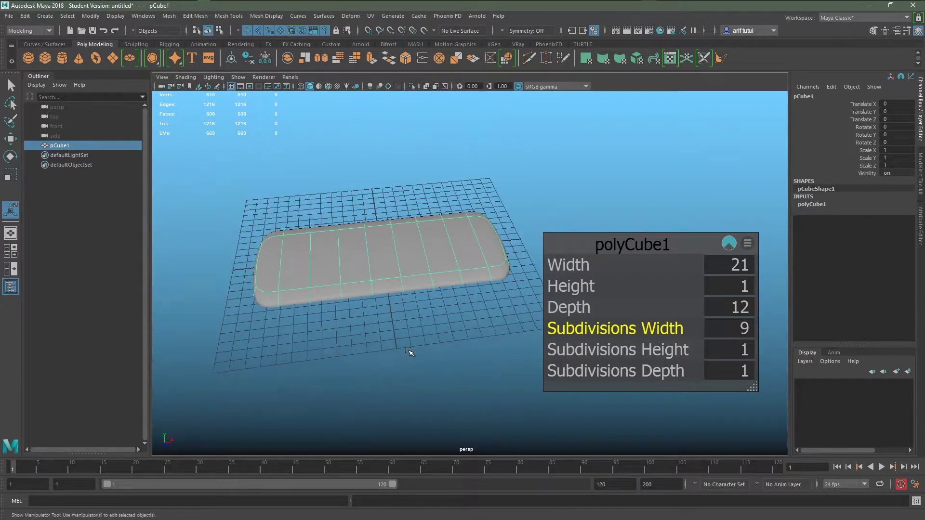
pyautogui.keyDown('alt'); pyautogui.moveTo(454, 326); pyautogui.dragTo(403, 341); pyautogui.keyUp('alt')
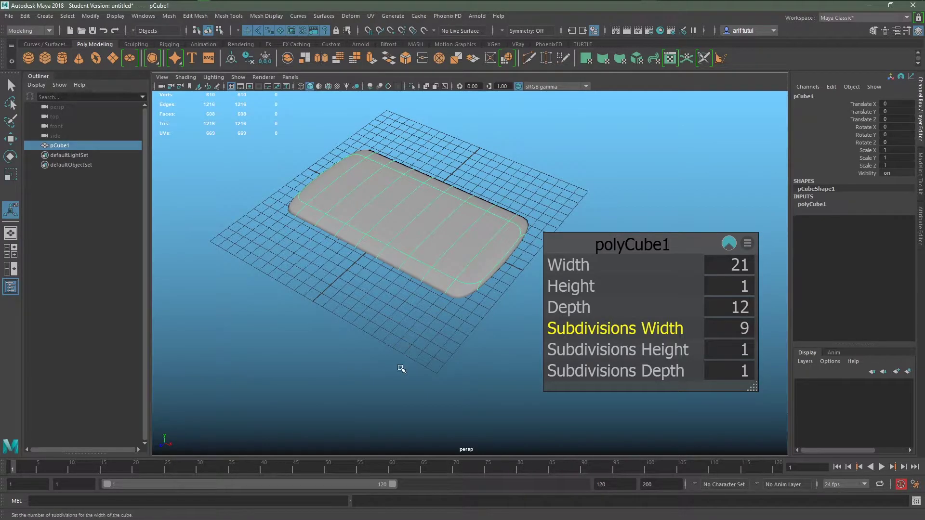
pyautogui.scroll(3, 397, 354)
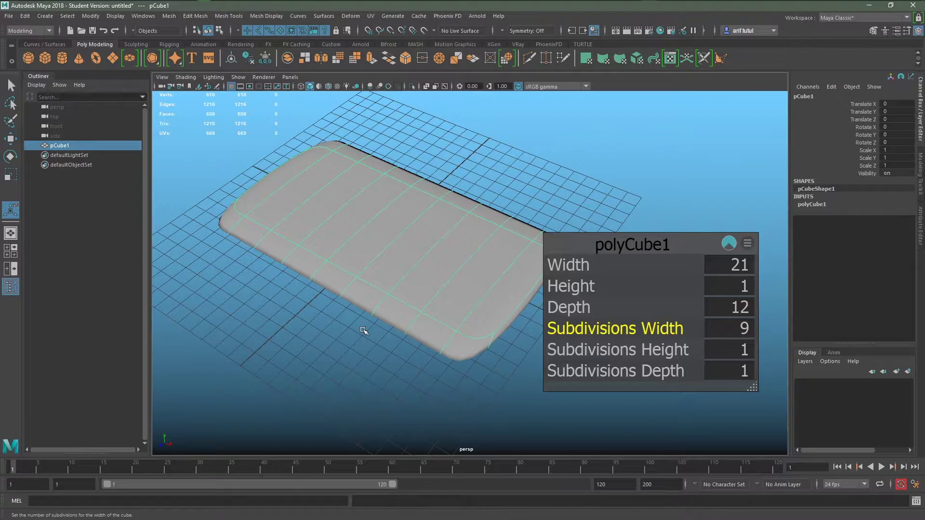
# Return the slab to hard edges and set its width subdivisions to 1.
pyautogui.press('1')
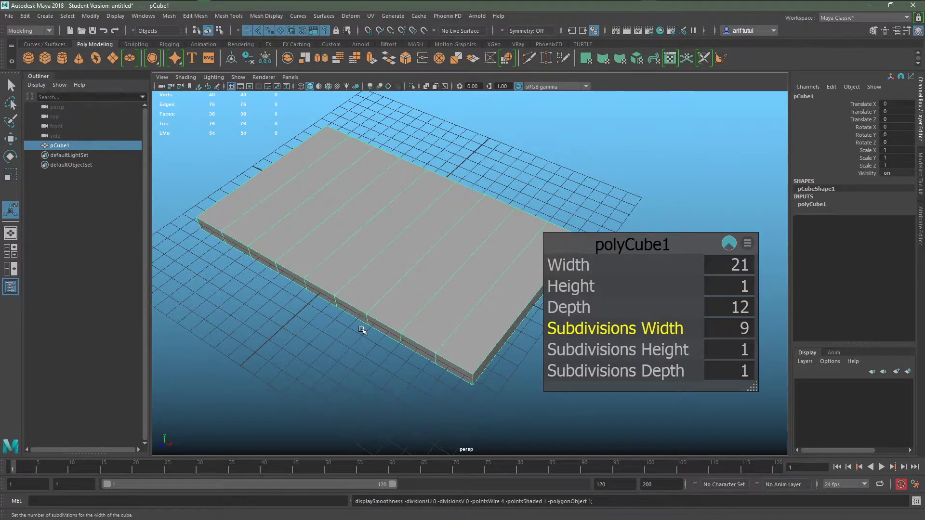
pyautogui.keyDown('alt'); pyautogui.moveTo(363, 331); pyautogui.dragTo(411, 345); pyautogui.keyUp('alt')
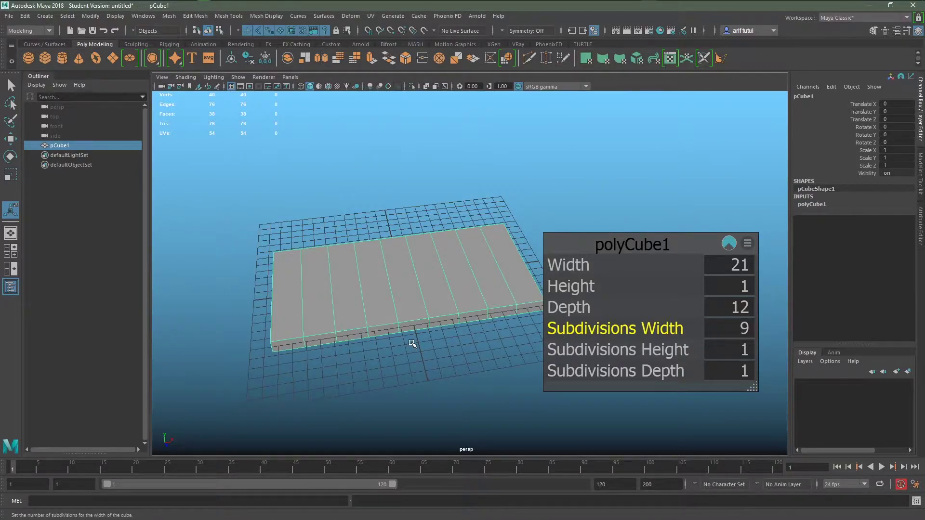
pyautogui.scroll(2, 412, 343)
pyautogui.scroll(-2, 411, 343)
pyautogui.click(746, 328)
pyautogui.write('1')
pyautogui.press('Return')
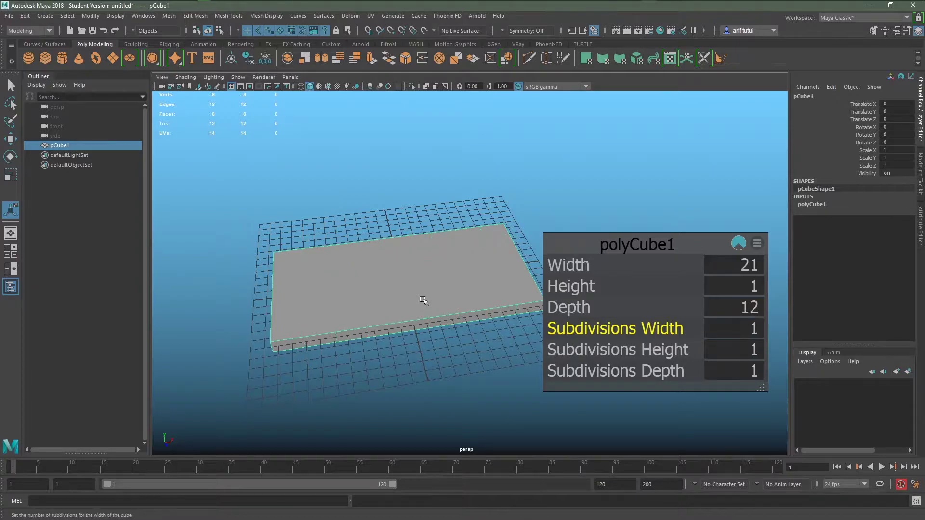
# Preview the undivided slab smoothed, then back in hard edges raise width subdivisions to 11.
pyautogui.press('3')
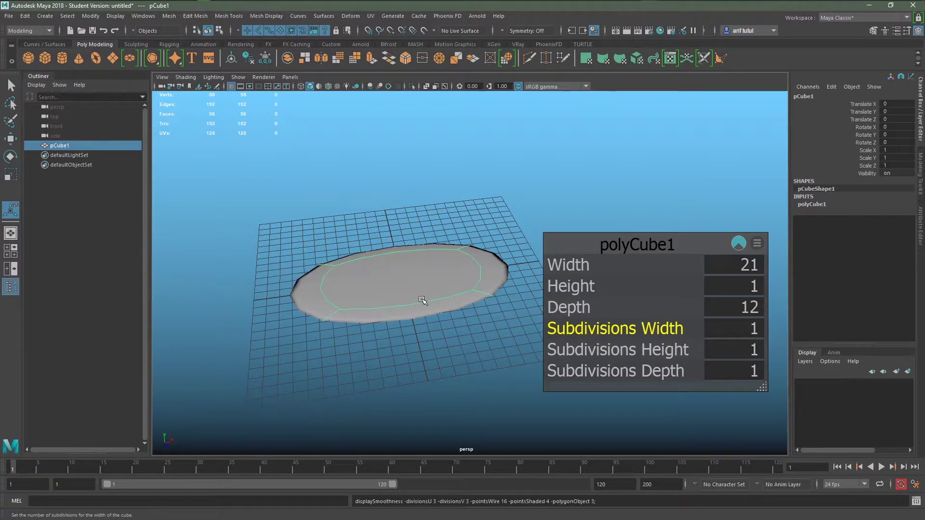
pyautogui.keyDown('alt'); pyautogui.moveTo(415, 342); pyautogui.dragTo(388, 363); pyautogui.keyUp('alt')
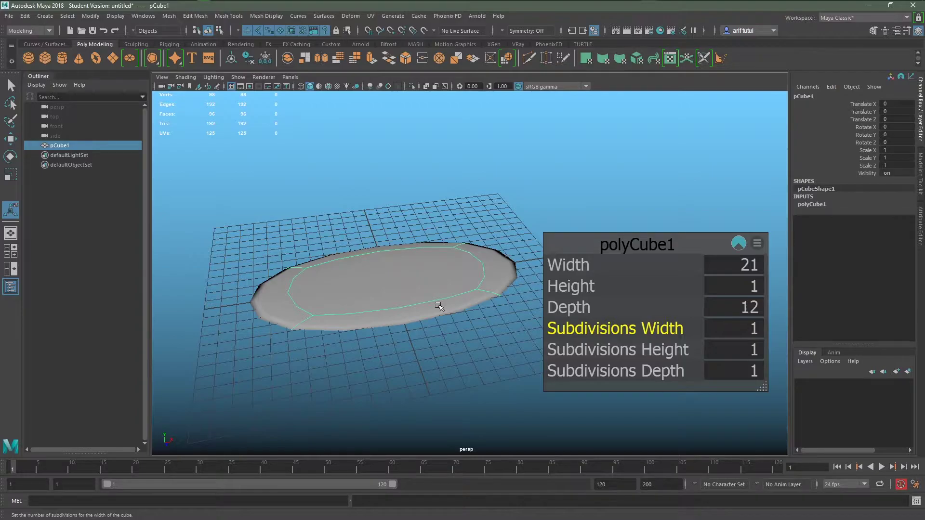
pyautogui.press('1')
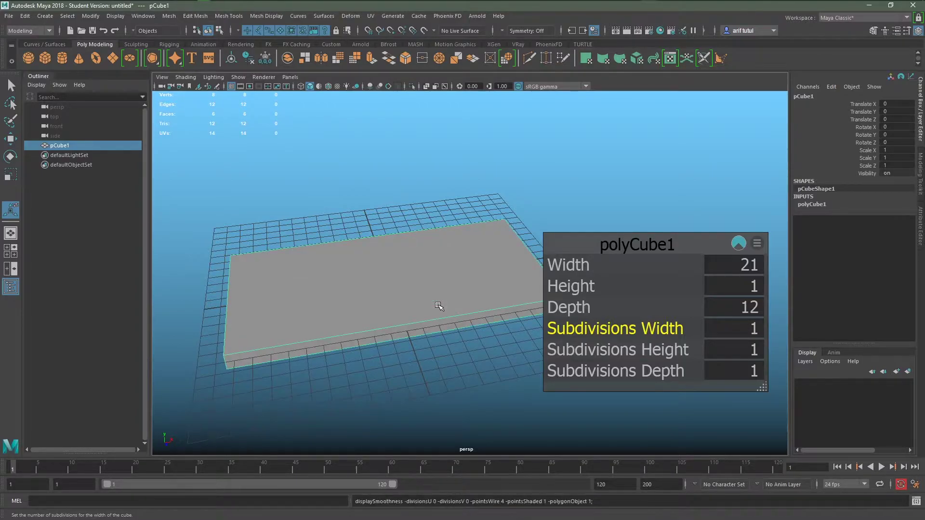
pyautogui.moveTo(597, 331); pyautogui.dragTo(602, 329)
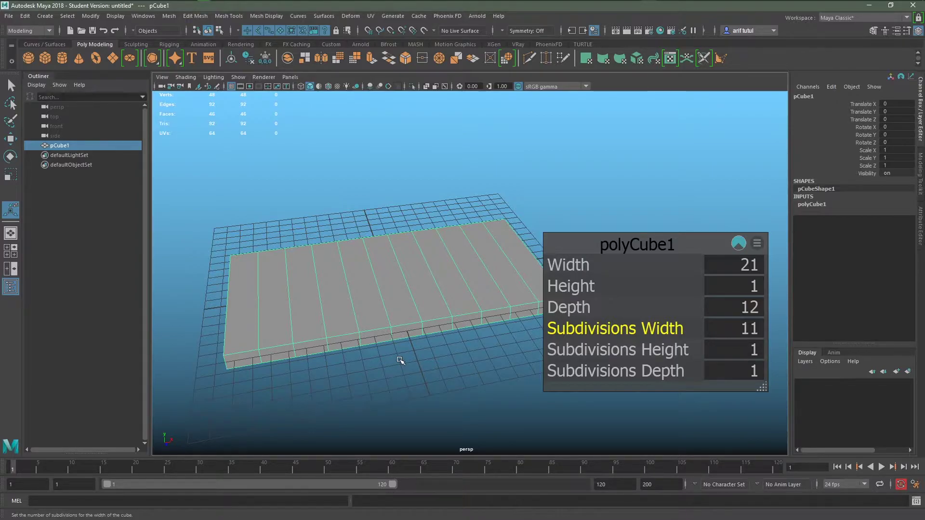
# Set the slab's height subdivisions to 5 and depth subdivisions to 10.
pyautogui.keyDown('alt'); pyautogui.moveTo(399, 360); pyautogui.dragTo(467, 355); pyautogui.keyUp('alt')
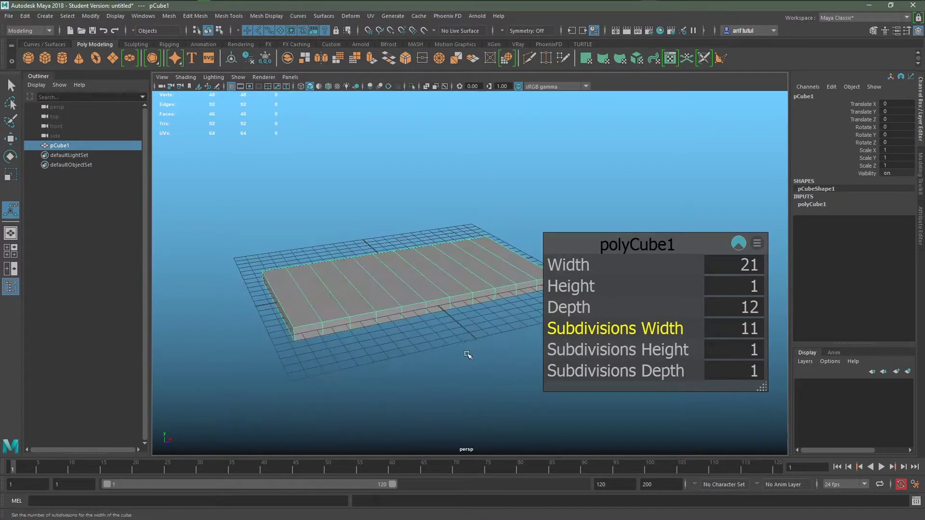
pyautogui.moveTo(619, 350); pyautogui.dragTo(622, 350)
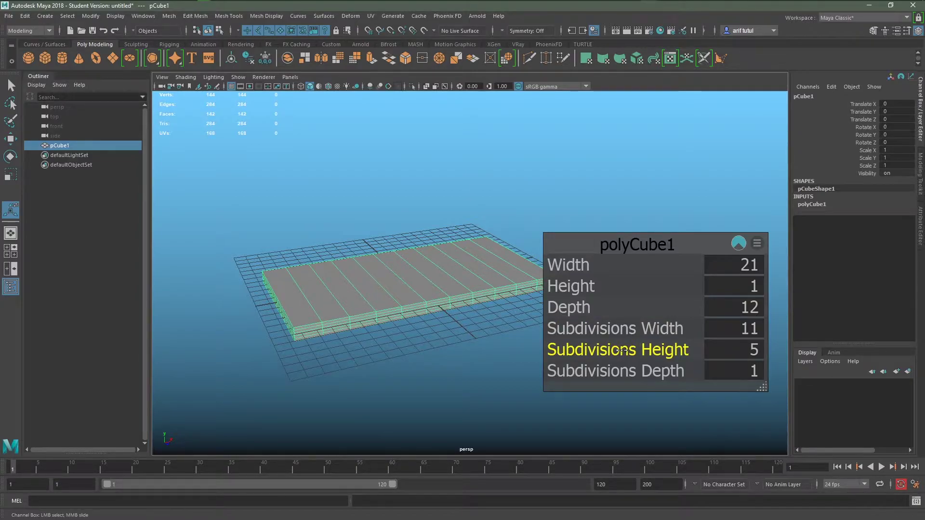
pyautogui.scroll(2, 476, 354)
pyautogui.scroll(2, 474, 355)
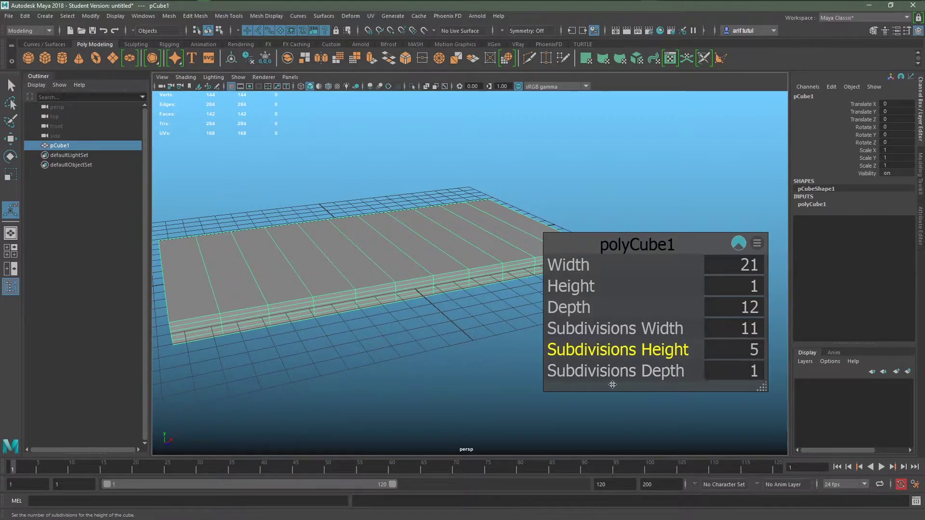
pyautogui.moveTo(616, 372); pyautogui.dragTo(619, 372)
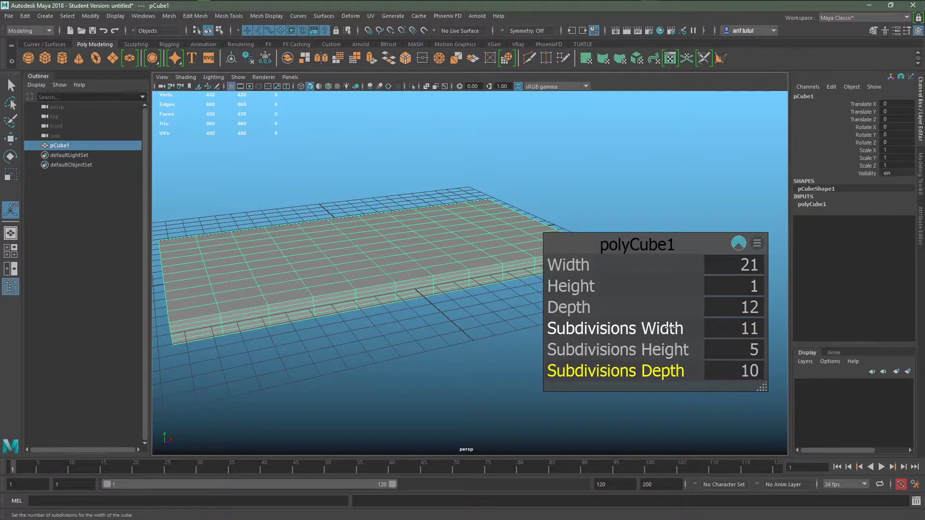
pyautogui.scroll(-1, 448, 347)
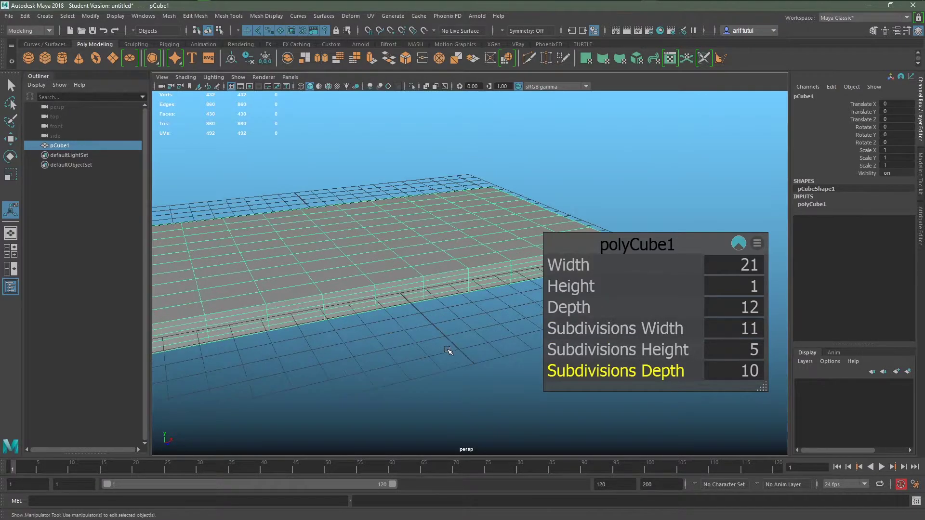
pyautogui.scroll(-1, 448, 351)
# Show the subdivided slab as a smooth mesh and orbit around it.
pyautogui.moveTo(340, 357)
pyautogui.keyDown('alt'); pyautogui.mouseDown()
pyautogui.moveTo(384, 367)
pyautogui.moveTo(332, 359)
pyautogui.mouseUp(); pyautogui.keyUp('alt')
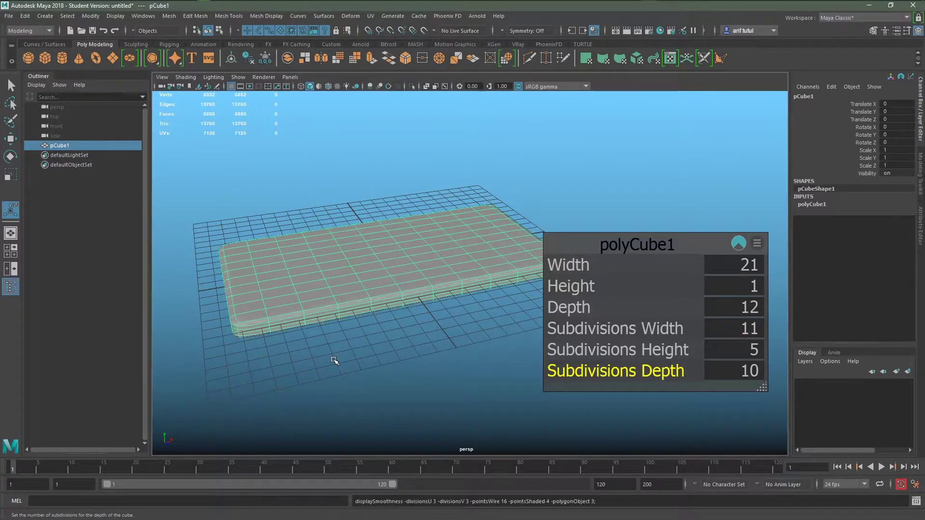
pyautogui.press('3')
pyautogui.moveTo(340, 355)
pyautogui.keyDown('alt'); pyautogui.mouseDown()
pyautogui.moveTo(405, 366)
pyautogui.moveTo(320, 355)
pyautogui.moveTo(388, 281)
pyautogui.mouseUp(); pyautogui.keyUp('alt')
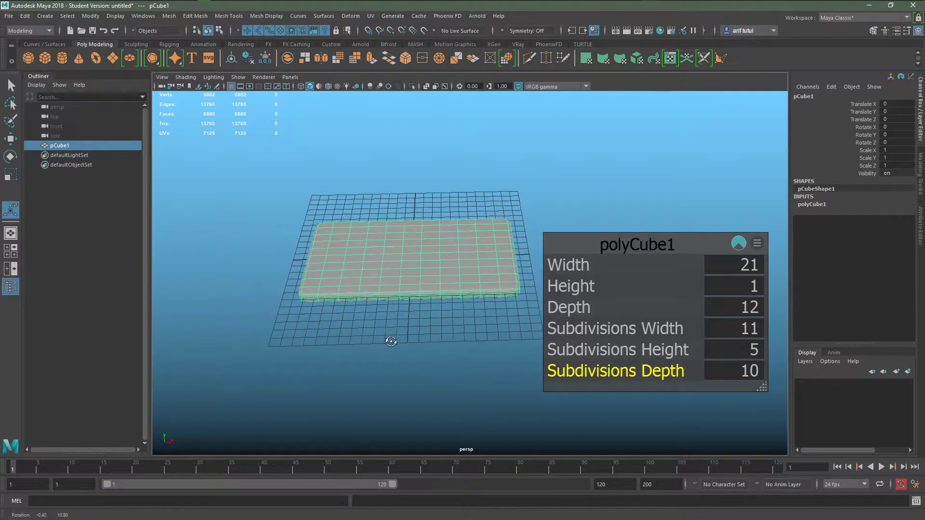
# Raise the slab to about 3.46 units above the grid and deselect it.
pyautogui.press('w')
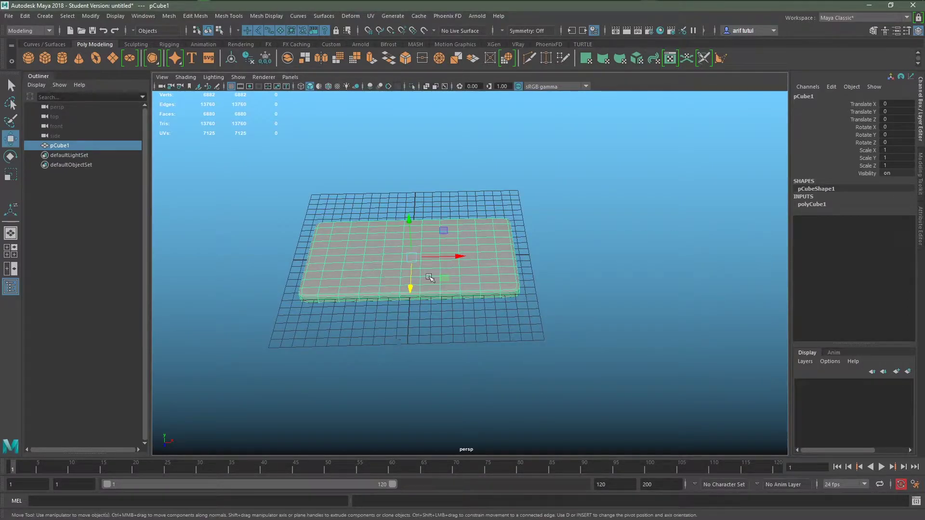
pyautogui.moveTo(409, 231); pyautogui.dragTo(410, 193)
pyautogui.moveTo(433, 255)
pyautogui.keyDown('alt'); pyautogui.mouseDown()
pyautogui.moveTo(444, 272)
pyautogui.moveTo(443, 258)
pyautogui.mouseUp(); pyautogui.keyUp('alt')
pyautogui.moveTo(412, 189); pyautogui.dragTo(411, 178)
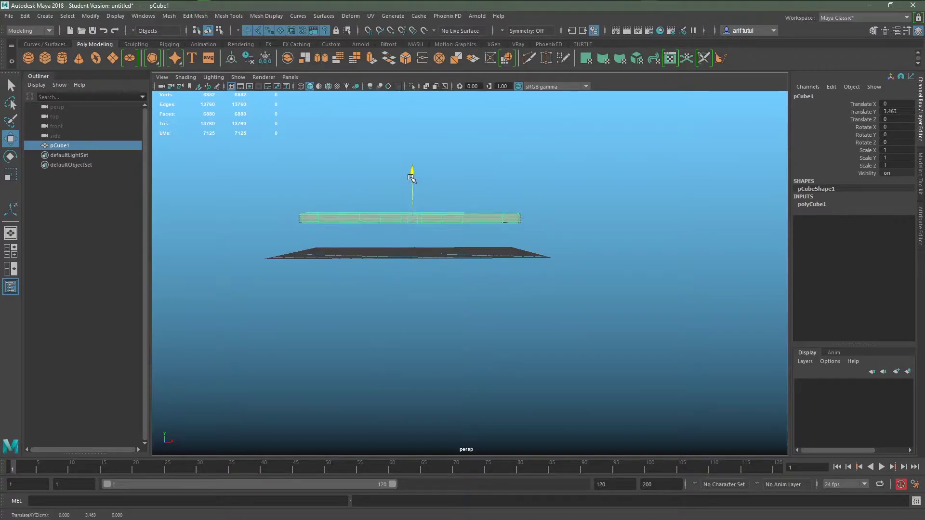
pyautogui.click(415, 253)
pyautogui.keyDown('alt'); pyautogui.moveTo(414, 254); pyautogui.dragTo(376, 311); pyautogui.keyUp('alt')
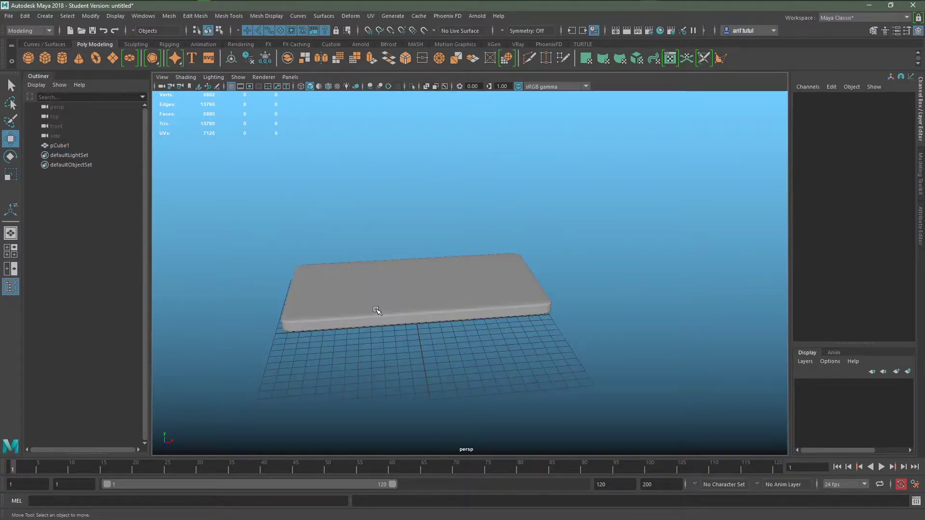
# Add a second cube at the origin and stretch its height beneath the slab.
pyautogui.click(45, 58)
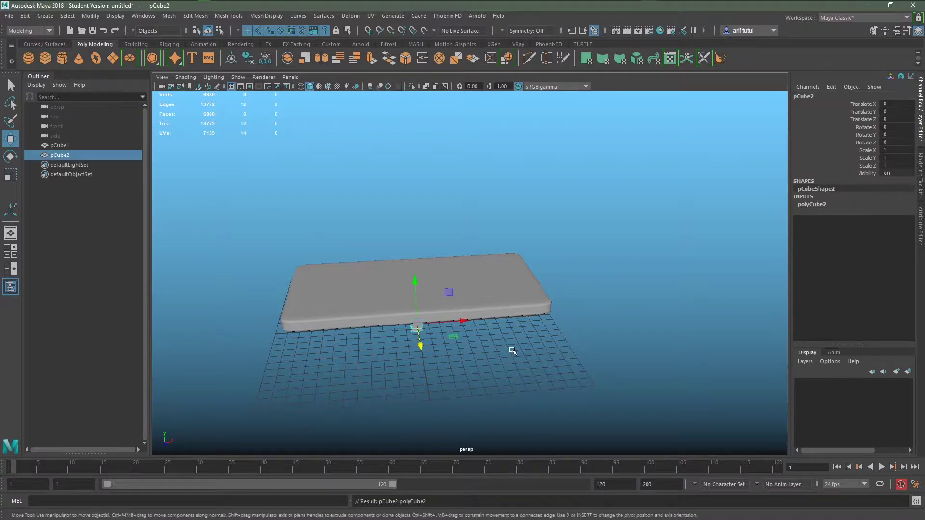
pyautogui.keyDown('alt'); pyautogui.moveTo(509, 348); pyautogui.dragTo(425, 358, button='right'); pyautogui.keyUp('alt')
pyautogui.moveTo(425, 358)
pyautogui.keyDown('alt'); pyautogui.mouseDown()
pyautogui.moveTo(473, 364)
pyautogui.moveTo(432, 347)
pyautogui.mouseUp(); pyautogui.keyUp('alt')
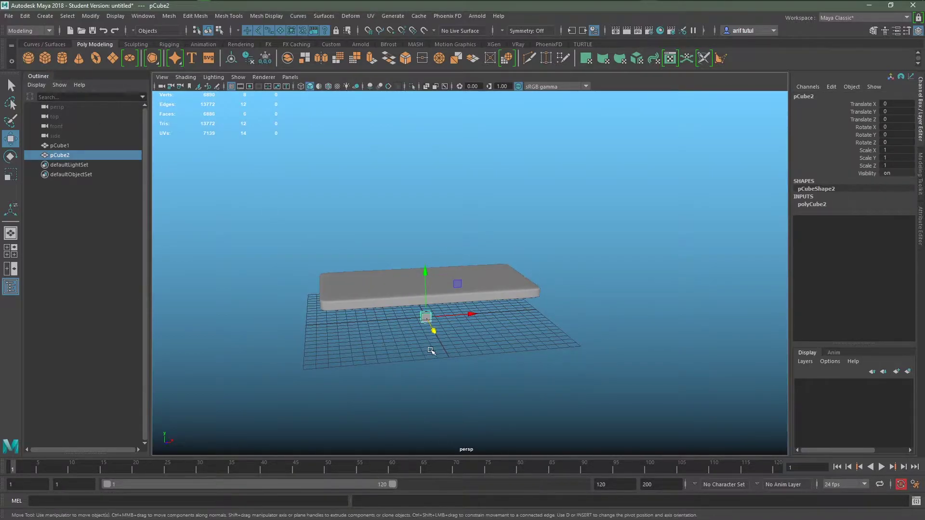
pyautogui.press('t')
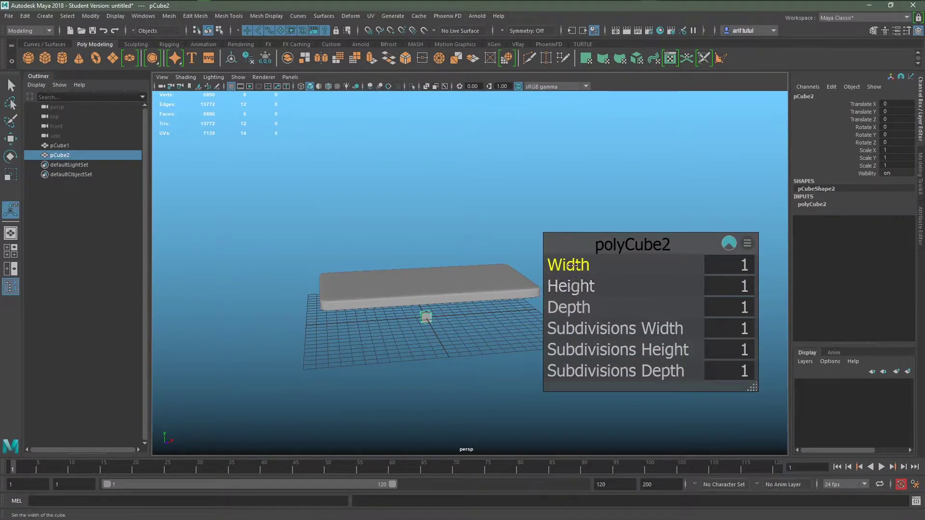
pyautogui.moveTo(573, 264); pyautogui.dragTo(574, 303)
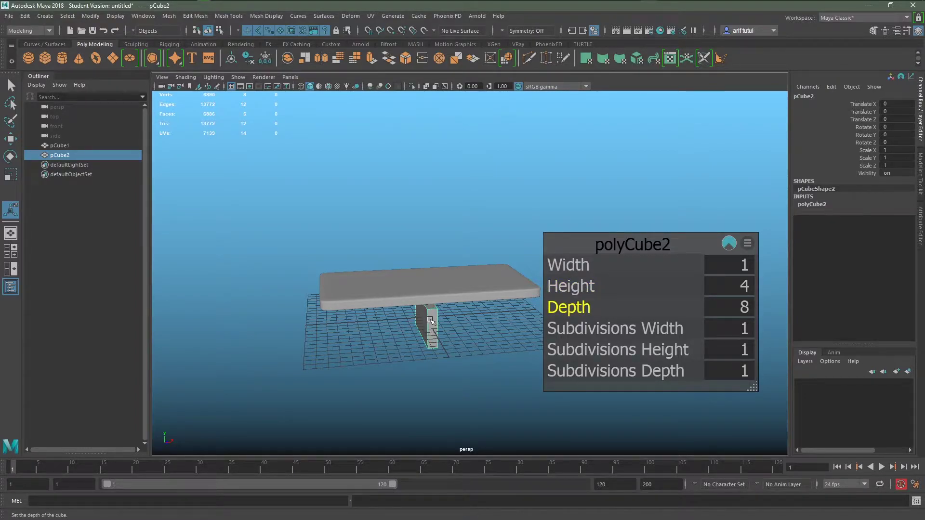
# Turn on X-Ray shading in the top view and set the board's depth to 11.95.
pyautogui.press('space')
pyautogui.press('space')
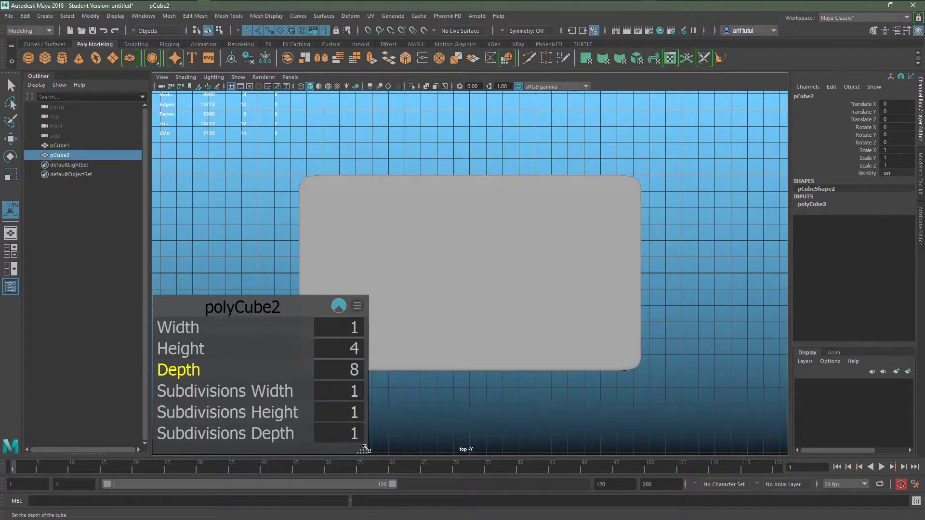
pyautogui.moveTo(365, 449); pyautogui.dragTo(273, 388)
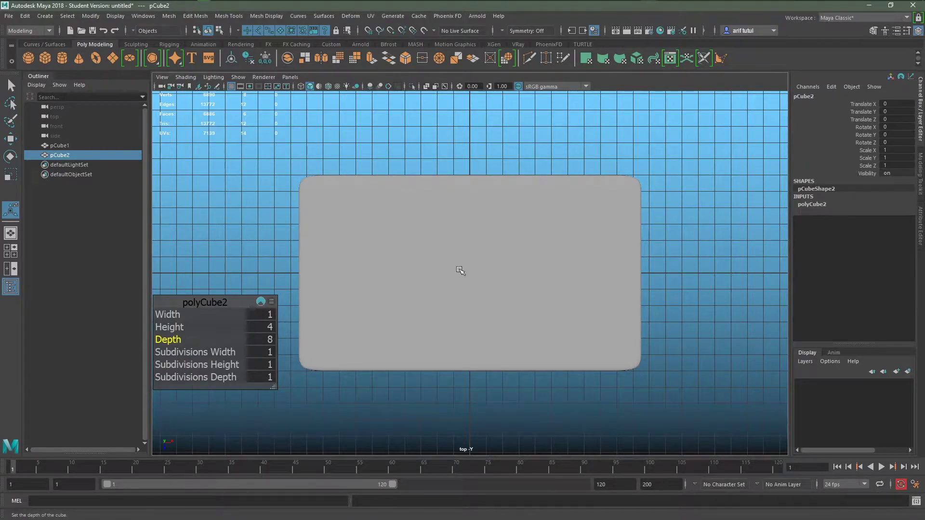
pyautogui.click(185, 77)
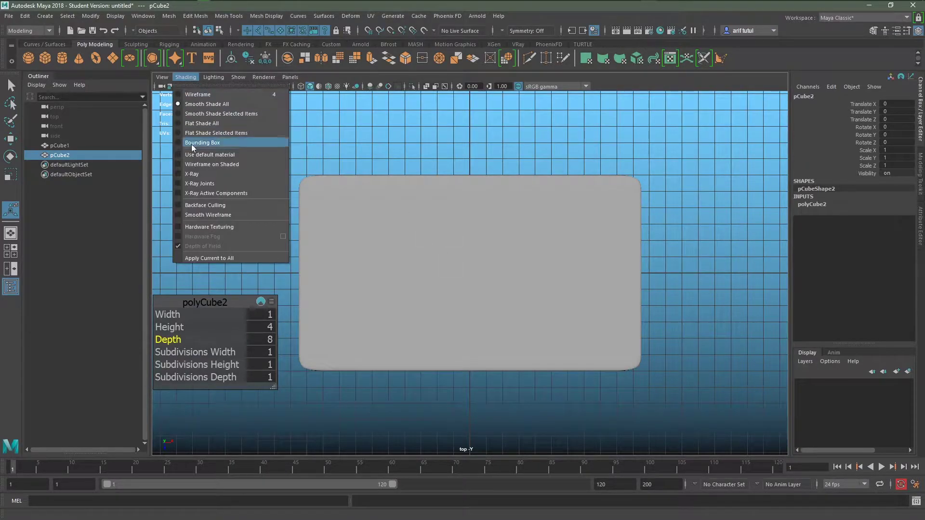
pyautogui.click(197, 173)
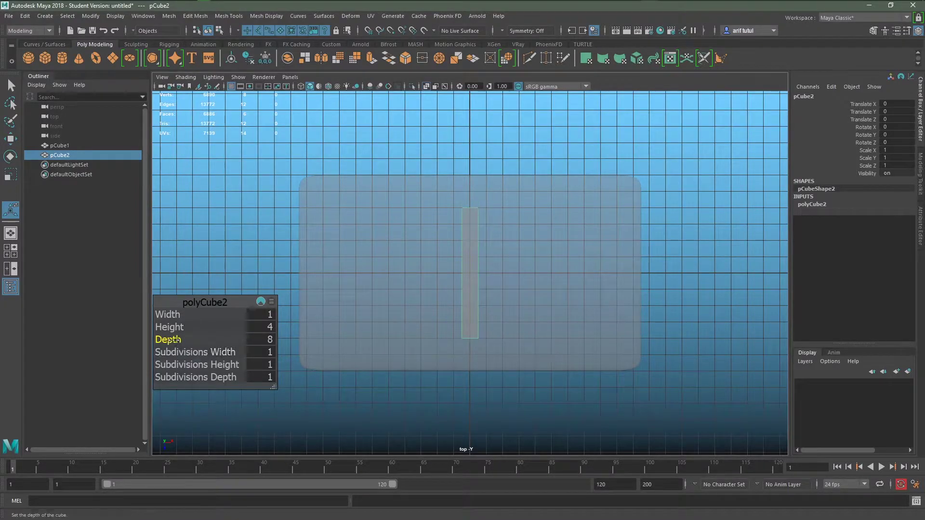
pyautogui.moveTo(166, 340); pyautogui.dragTo(172, 339)
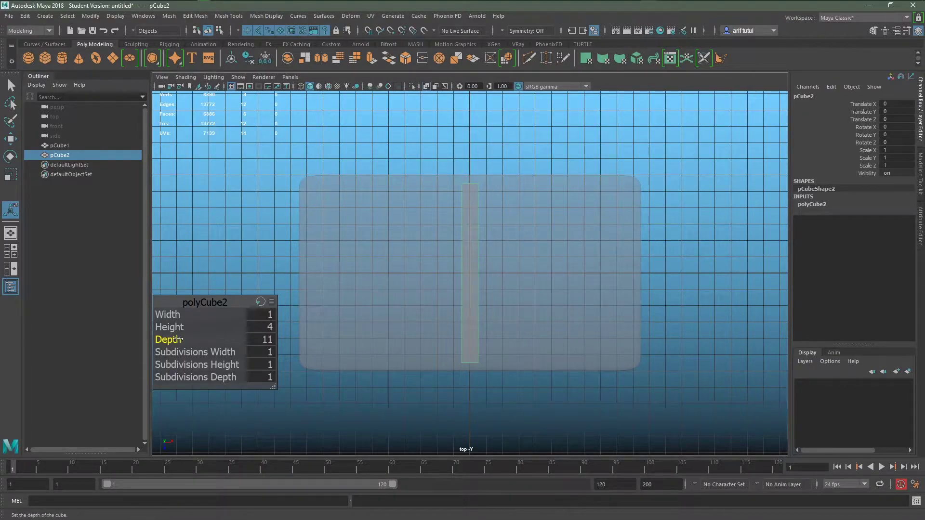
pyautogui.moveTo(177, 339); pyautogui.dragTo(633, 318)
# In perspective view, move the board to Translate X -10.355 at the bed's end.
pyautogui.press('space')
pyautogui.press('space')
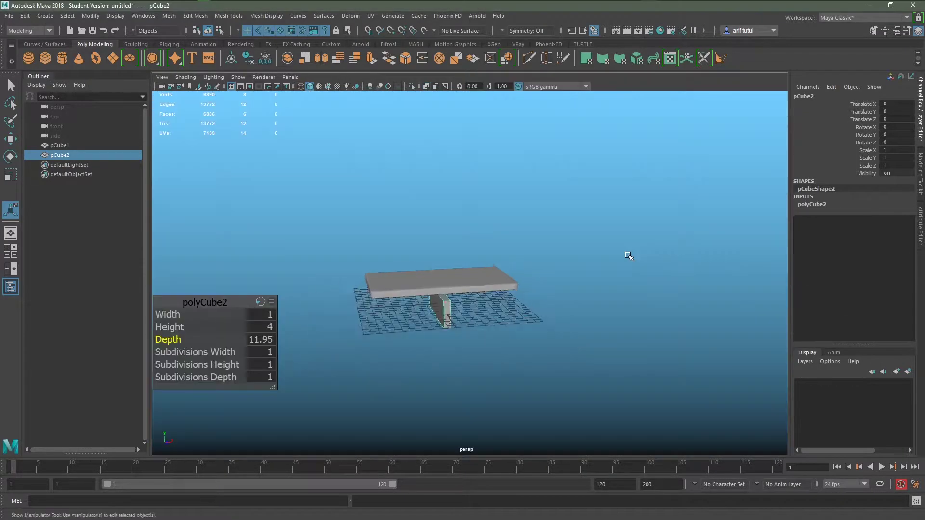
pyautogui.keyDown('alt'); pyautogui.moveTo(629, 259); pyautogui.dragTo(543, 317); pyautogui.keyUp('alt')
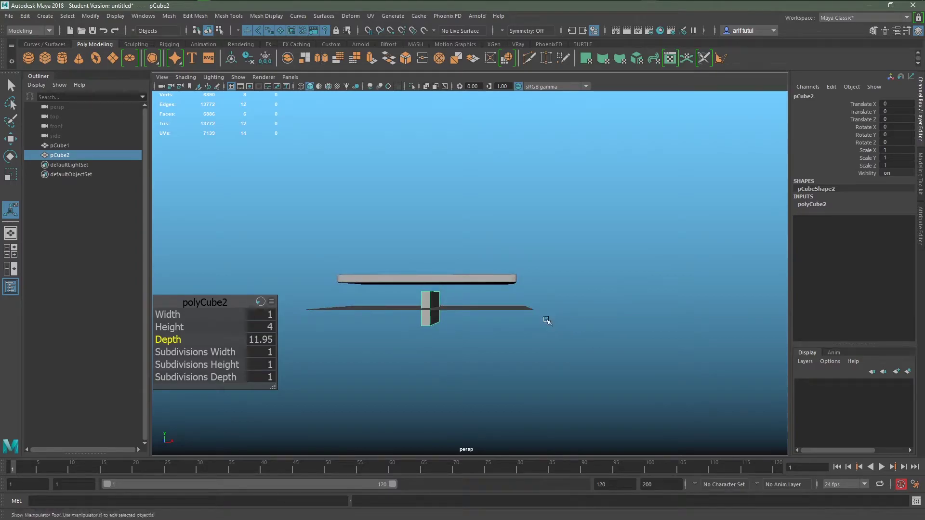
pyautogui.press('w')
pyautogui.moveTo(478, 309); pyautogui.dragTo(400, 308)
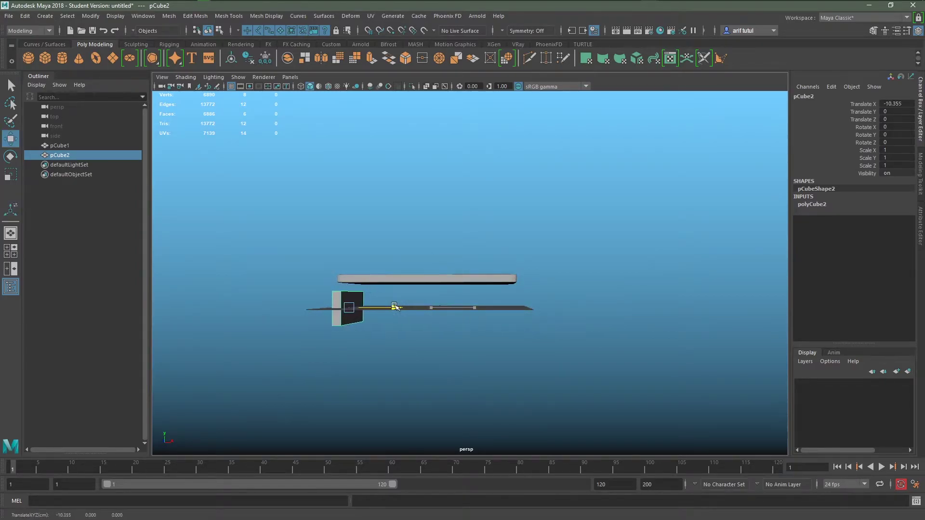
pyautogui.scroll(2, 405, 394)
pyautogui.keyDown('alt'); pyautogui.moveTo(415, 401); pyautogui.dragTo(412, 392); pyautogui.keyUp('alt')
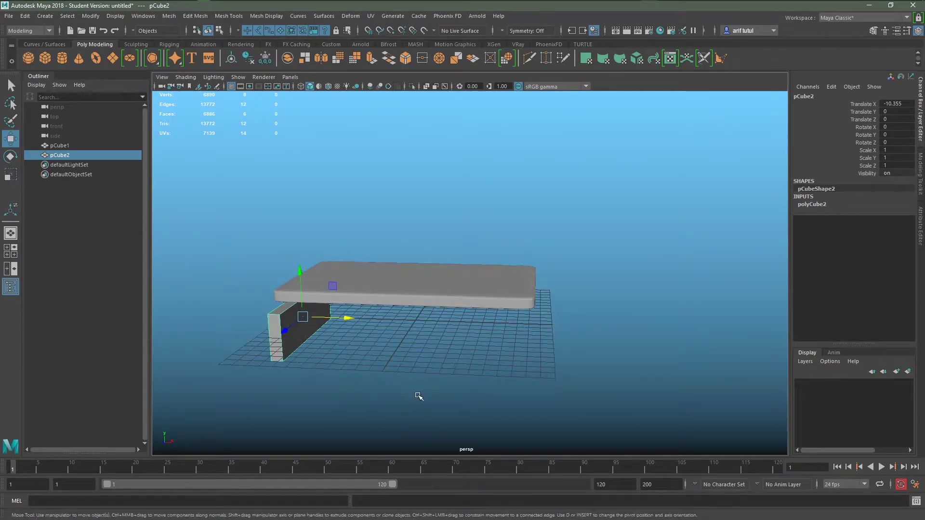
# Set the board's height to 8.628 and raise it to Y 4.435 as a headboard.
pyautogui.press('t')
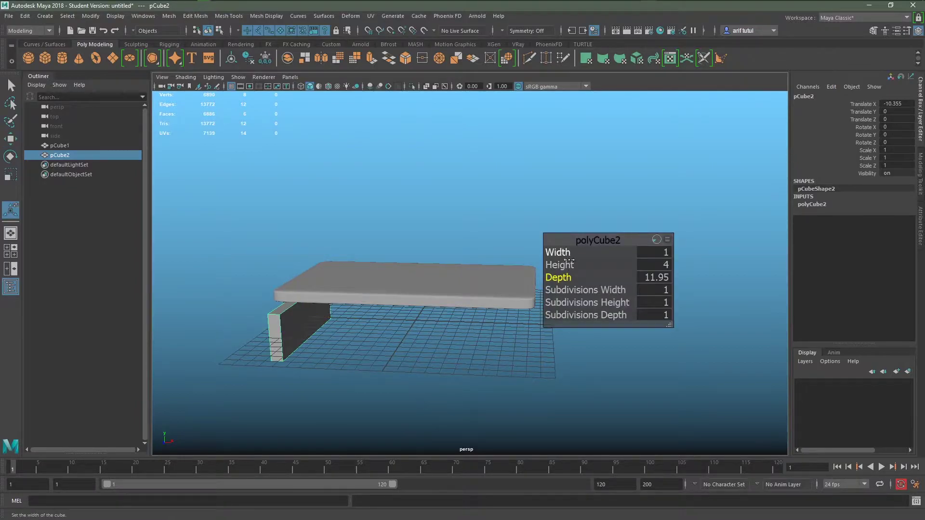
pyautogui.moveTo(571, 265); pyautogui.dragTo(598, 265, button='middle')
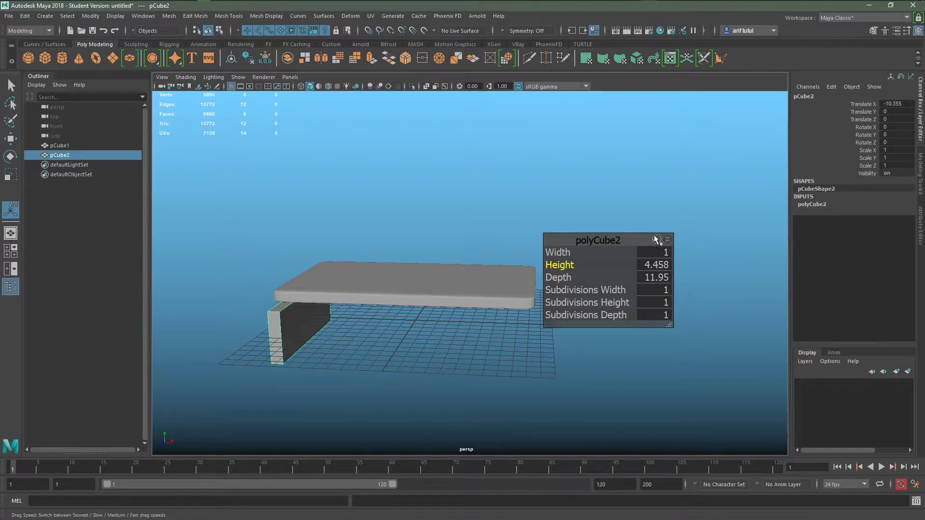
pyautogui.moveTo(571, 264); pyautogui.dragTo(789, 254, button='middle')
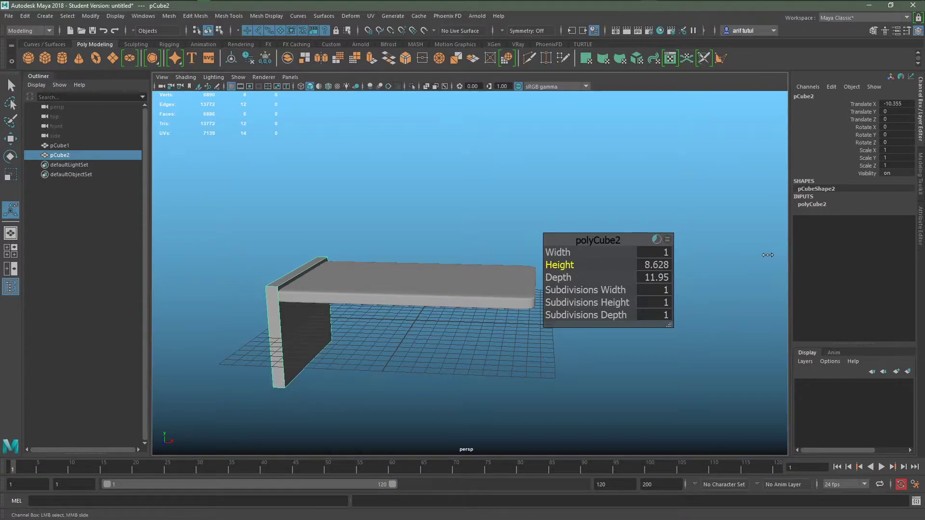
pyautogui.press('w')
pyautogui.moveTo(301, 273)
pyautogui.mouseDown()
pyautogui.moveTo(301, 222)
pyautogui.moveTo(333, 301)
pyautogui.moveTo(384, 293)
pyautogui.mouseUp()
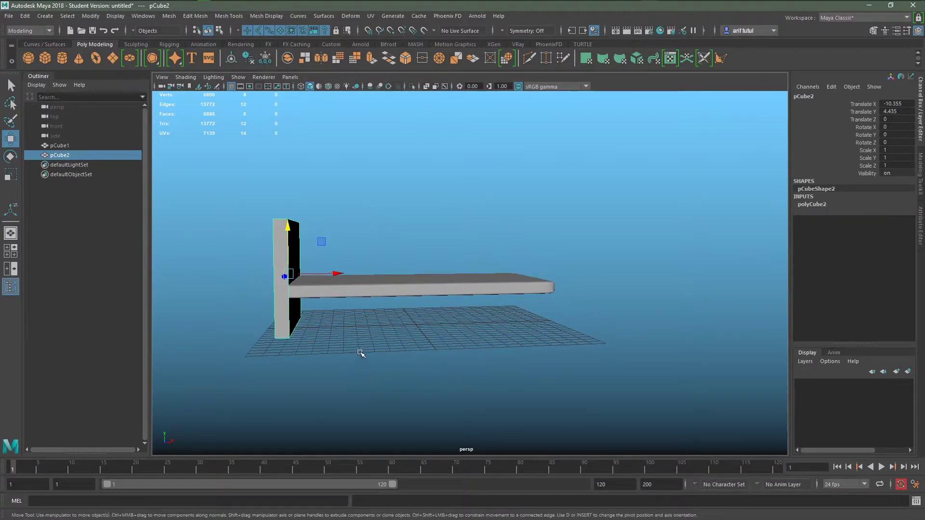
pyautogui.press('t')
pyautogui.moveTo(446, 378)
pyautogui.keyDown('alt'); pyautogui.mouseDown()
pyautogui.moveTo(446, 367)
pyautogui.moveTo(505, 352)
pyautogui.mouseUp(); pyautogui.keyUp('alt')
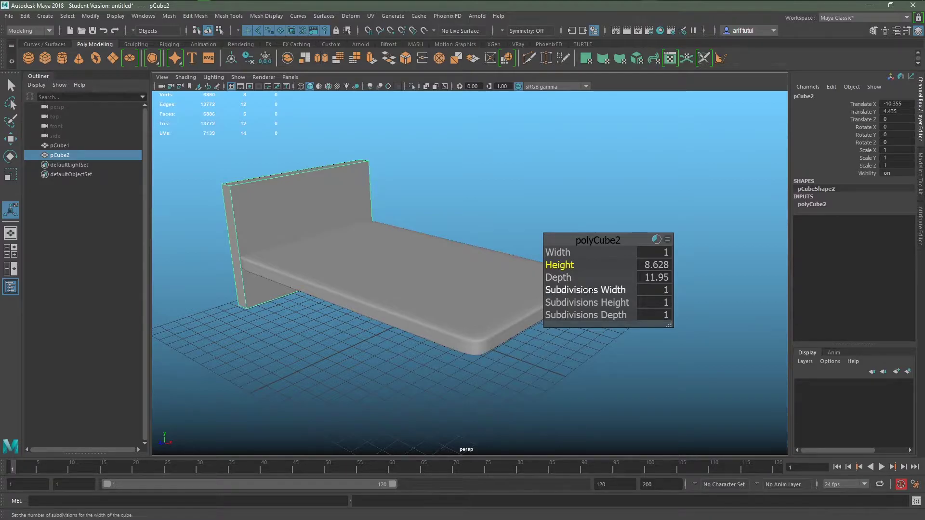
# Set the headboard's subdivisions to 4 width, 10 height and 10 depth.
pyautogui.click(586, 290)
pyautogui.moveTo(608, 290); pyautogui.dragTo(733, 293)
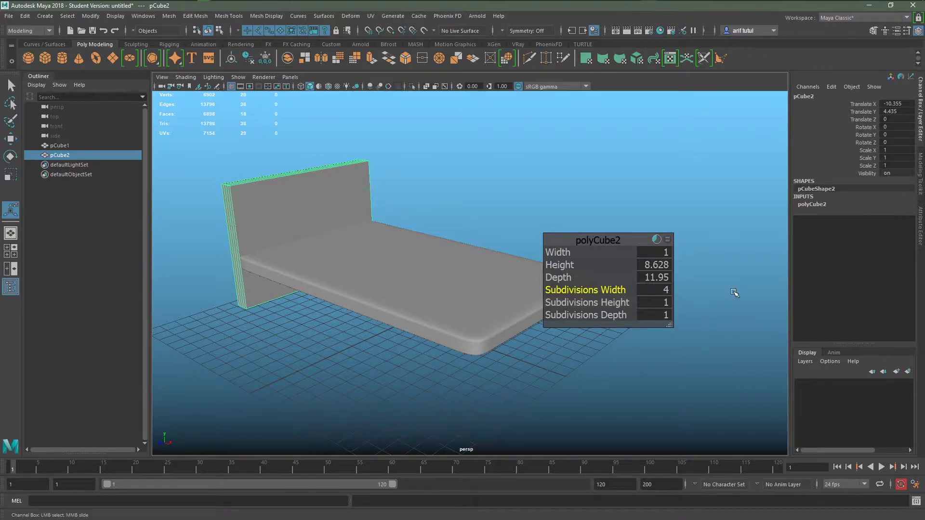
pyautogui.click(587, 303)
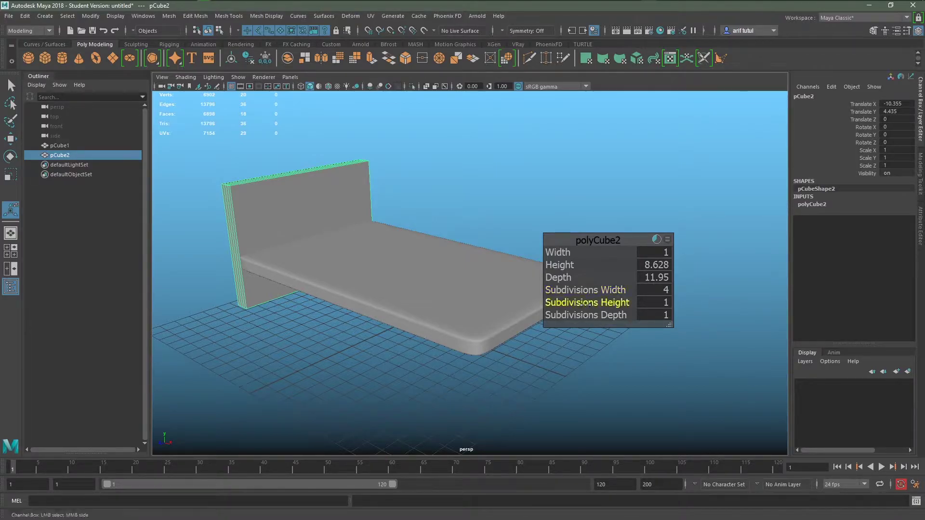
pyautogui.moveTo(608, 304); pyautogui.dragTo(922, 308)
pyautogui.moveTo(608, 315); pyautogui.dragTo(915, 317)
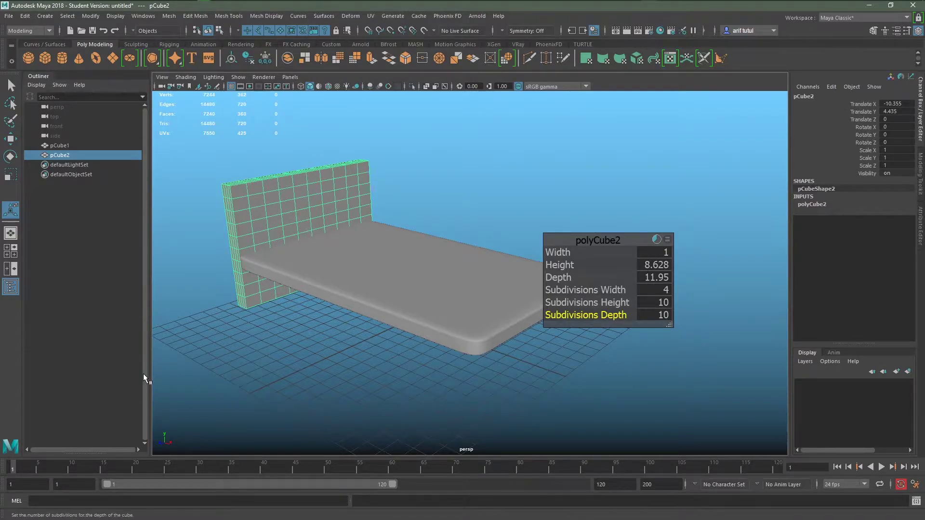
# Preview the headboard smoothed, deselect it, and orbit to a front-left view of the bed.
pyautogui.press('3')
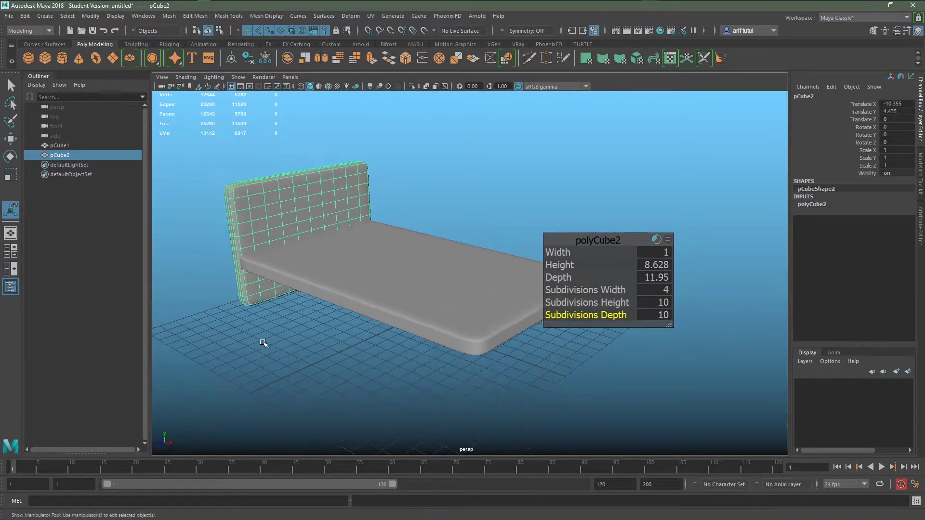
pyautogui.keyDown('alt'); pyautogui.moveTo(263, 342); pyautogui.dragTo(320, 336); pyautogui.keyUp('alt')
pyautogui.click(282, 325)
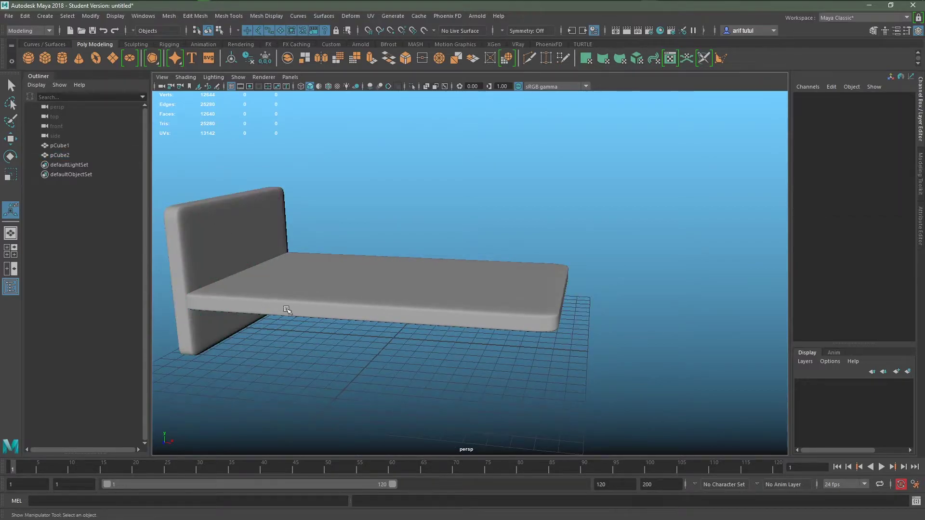
pyautogui.moveTo(287, 310)
pyautogui.keyDown('alt'); pyautogui.mouseDown()
pyautogui.moveTo(244, 331)
pyautogui.moveTo(378, 316)
pyautogui.moveTo(403, 322)
pyautogui.mouseUp(); pyautogui.keyUp('alt')
pyautogui.scroll(-3, 349, 331)
pyautogui.scroll(3, 330, 328)
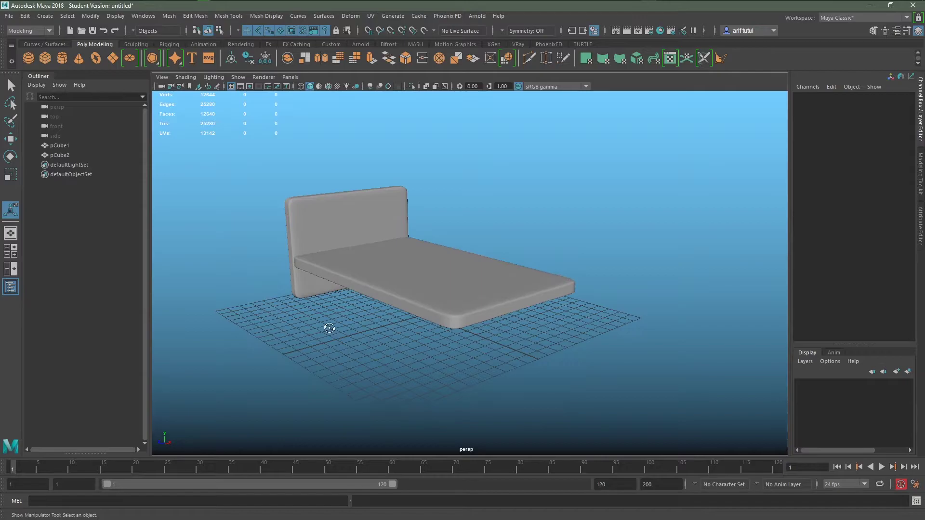
pyautogui.moveTo(329, 328)
pyautogui.keyDown('alt'); pyautogui.mouseDown()
pyautogui.moveTo(427, 319)
pyautogui.moveTo(372, 324)
pyautogui.moveTo(410, 332)
pyautogui.moveTo(423, 288)
pyautogui.moveTo(448, 347)
pyautogui.moveTo(461, 352)
pyautogui.moveTo(411, 355)
pyautogui.moveTo(444, 361)
pyautogui.mouseUp(); pyautogui.keyUp('alt')
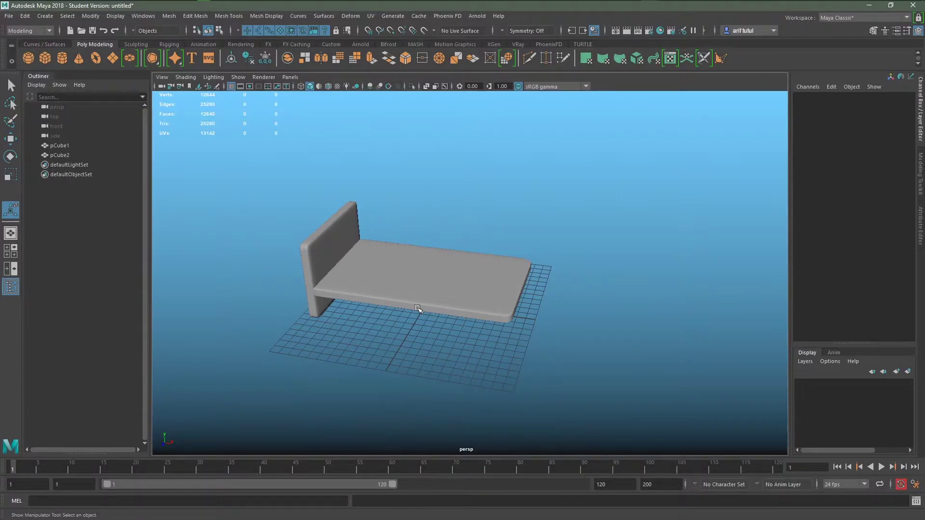
pyautogui.click(321, 266)
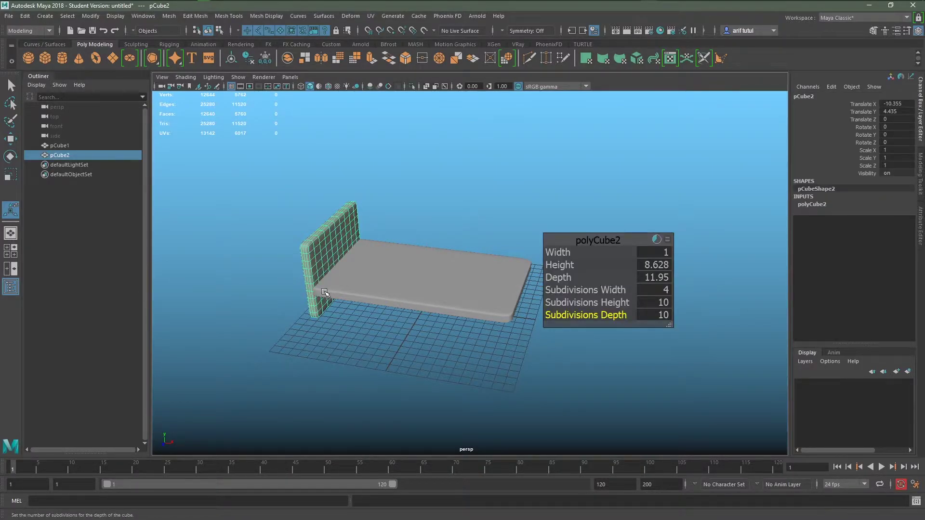
pyautogui.hotkey('ctrl', 'd')
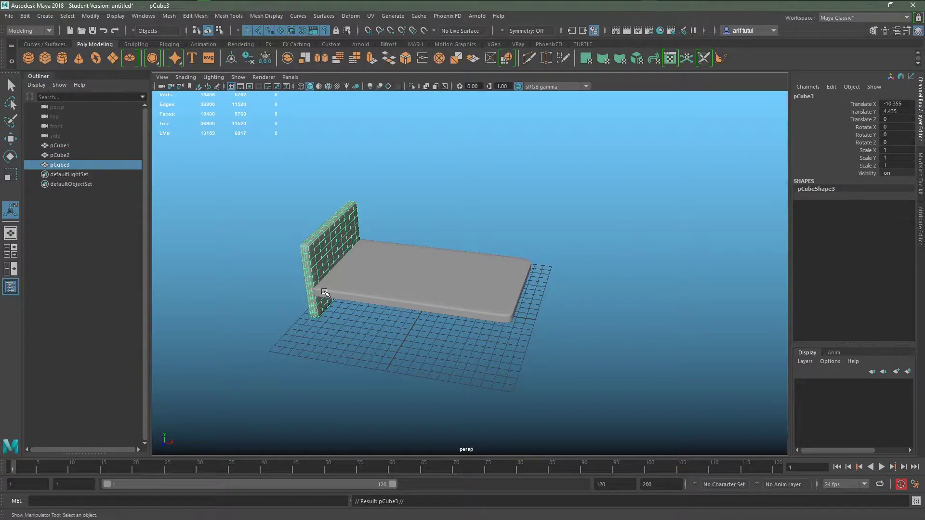
pyautogui.press('w')
pyautogui.moveTo(378, 266); pyautogui.dragTo(563, 296)
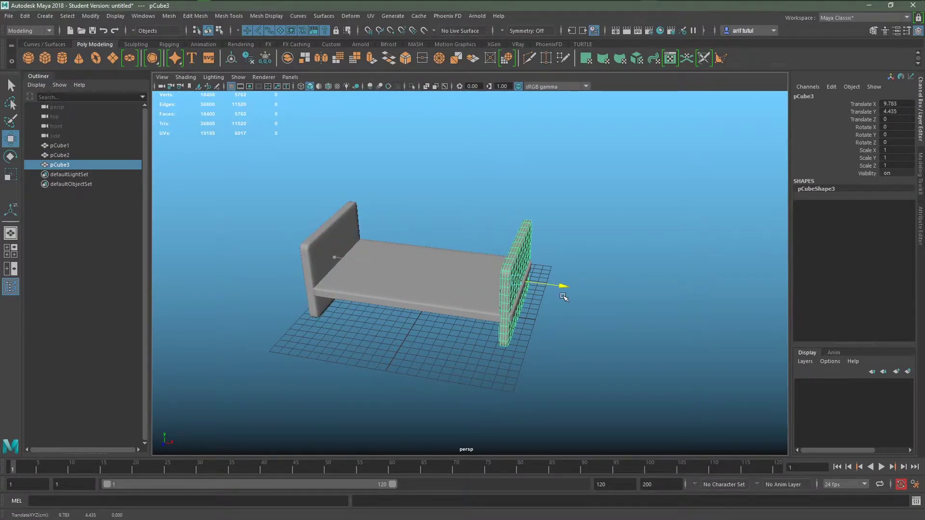
pyautogui.scroll(3, 526, 346)
pyautogui.keyDown('alt'); pyautogui.moveTo(527, 346); pyautogui.dragTo(555, 337); pyautogui.keyUp('alt')
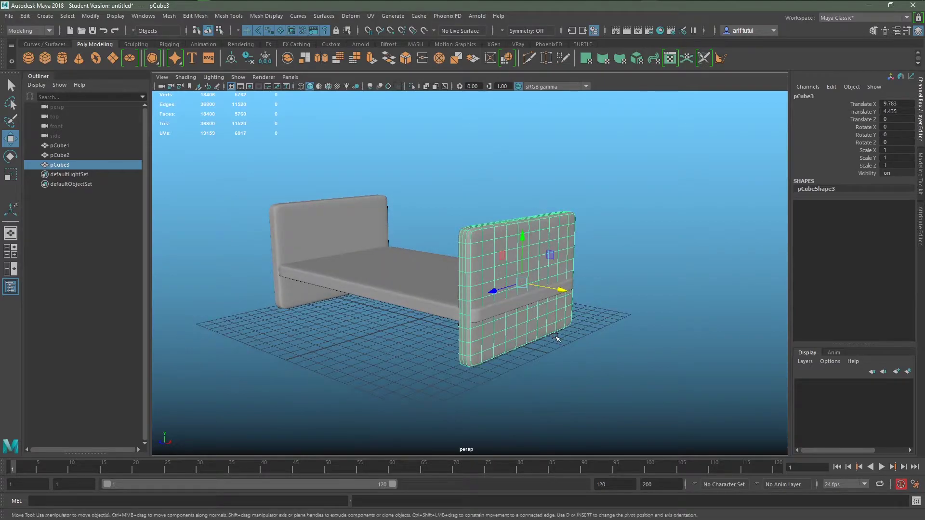
pyautogui.press('t')
pyautogui.scroll(-3, 496, 299)
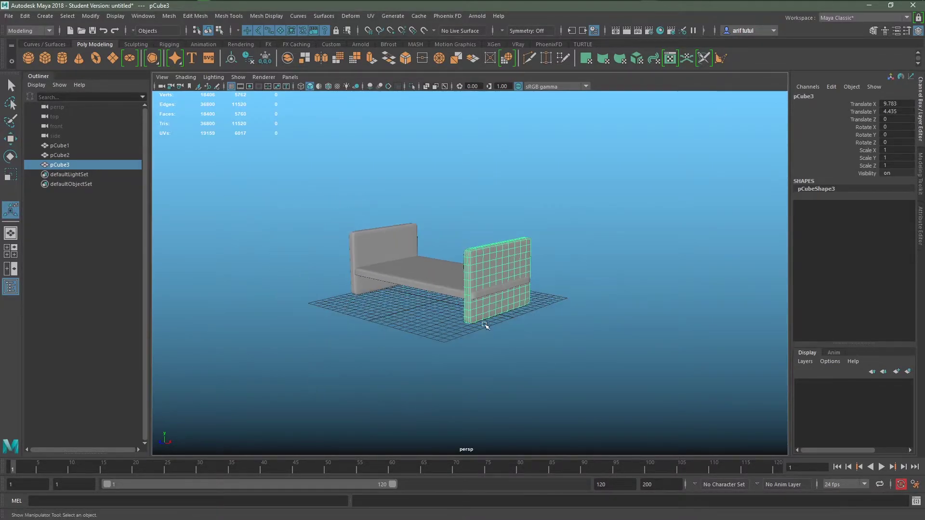
pyautogui.keyDown('alt'); pyautogui.moveTo(487, 324); pyautogui.dragTo(532, 330); pyautogui.keyUp('alt')
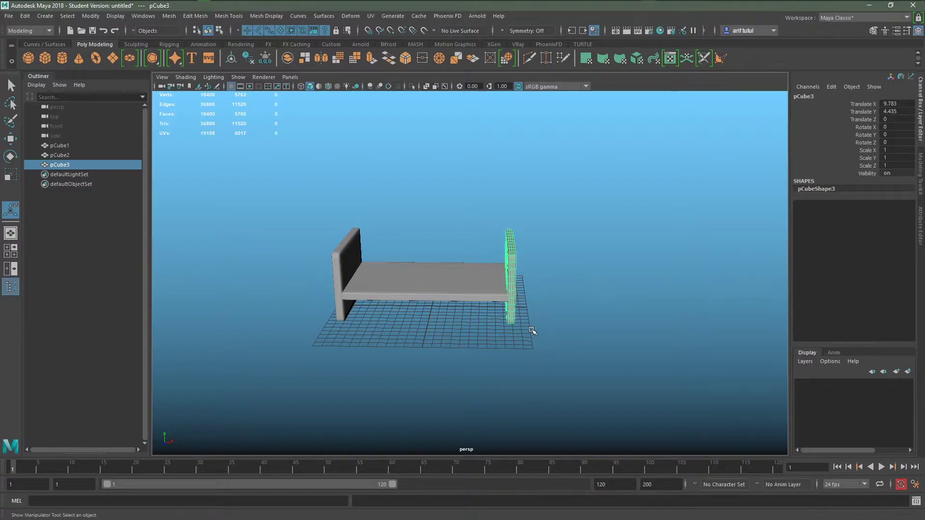
pyautogui.click(342, 258)
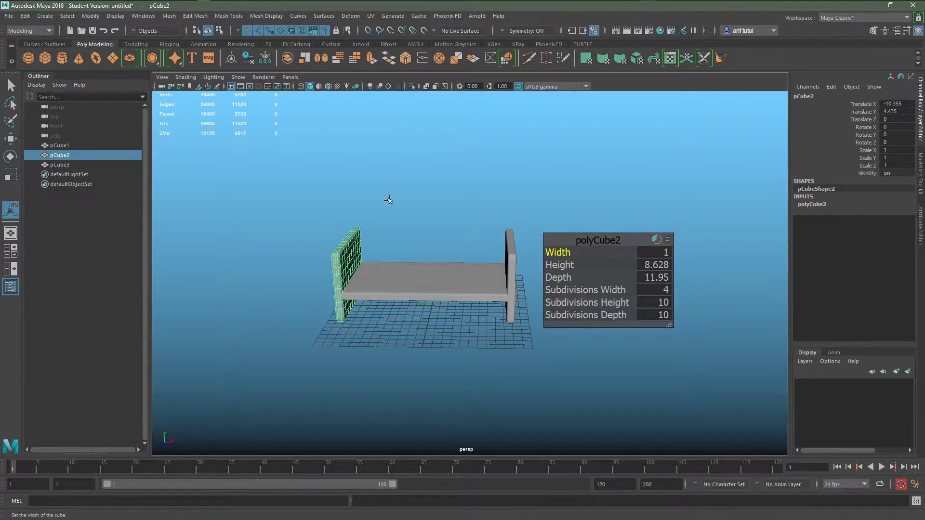
pyautogui.click(513, 264)
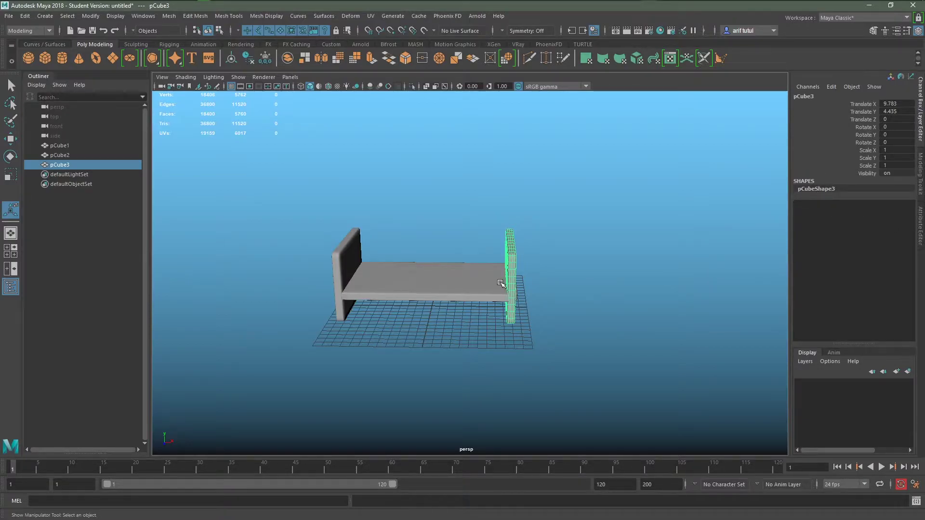
pyautogui.moveTo(535, 336)
pyautogui.keyDown('alt'); pyautogui.mouseDown()
pyautogui.moveTo(544, 335)
pyautogui.moveTo(537, 328)
pyautogui.mouseUp(); pyautogui.keyUp('alt')
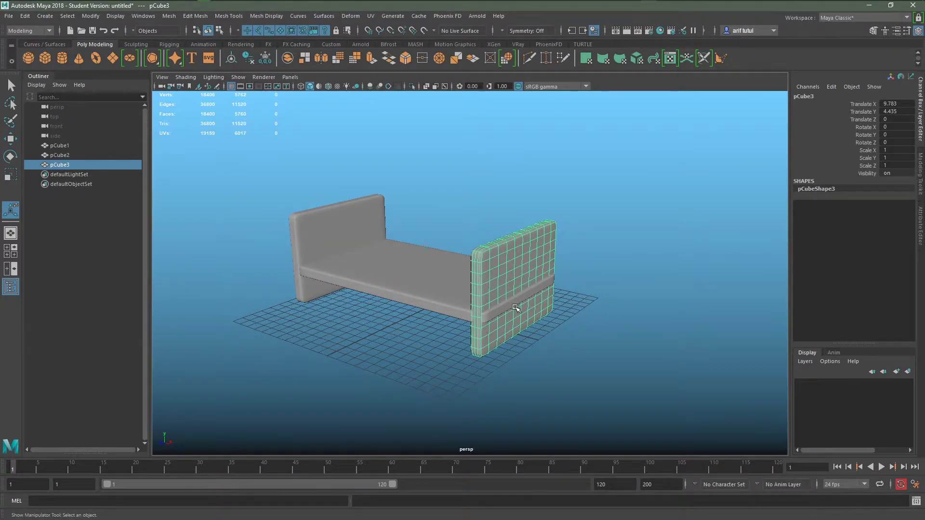
pyautogui.press('Delete')
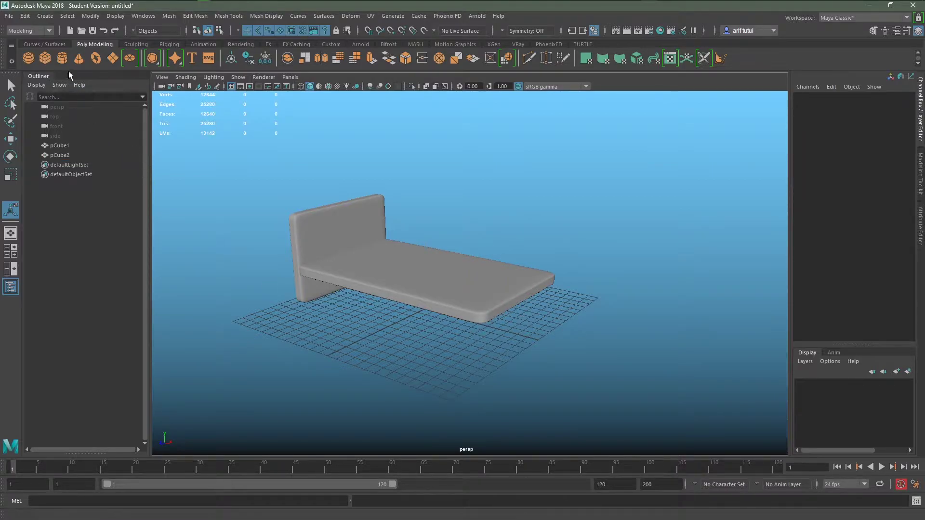
# Add a third polygon cube and adjust its width and height.
pyautogui.click(45, 57)
pyautogui.scroll(-1, 401, 329)
pyautogui.keyDown('alt'); pyautogui.moveTo(401, 329); pyautogui.dragTo(437, 355); pyautogui.keyUp('alt')
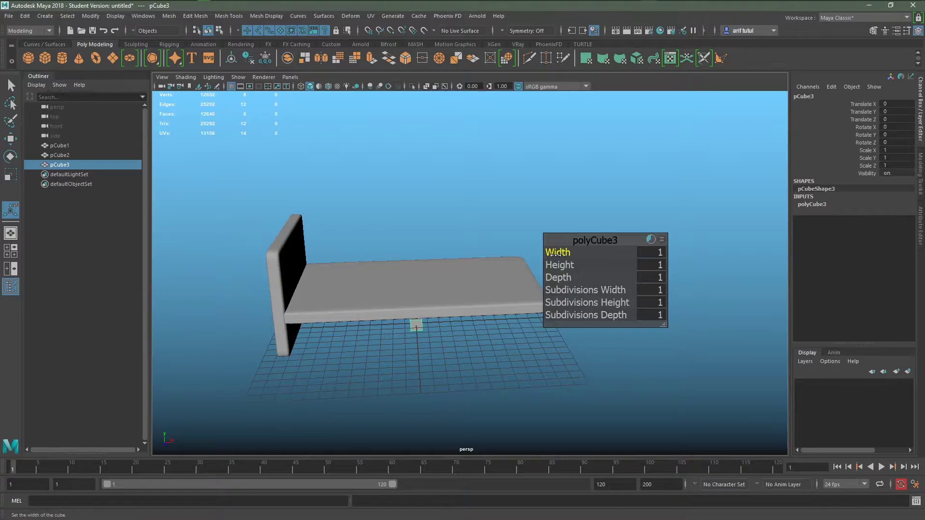
pyautogui.moveTo(557, 252); pyautogui.dragTo(551, 255)
pyautogui.moveTo(558, 265); pyautogui.dragTo(635, 273)
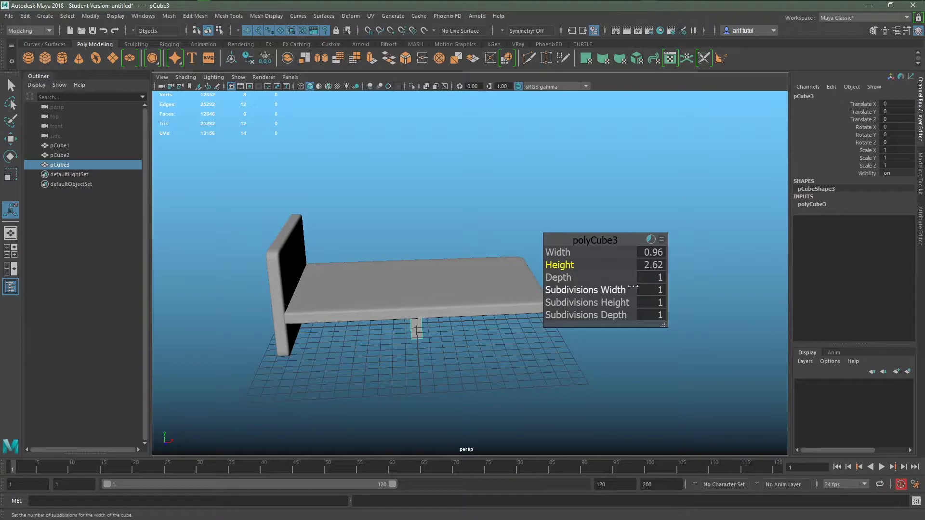
# Copy polyCube2's attributes from the headboard and paste them onto polyCube3.
pyautogui.click(272, 271)
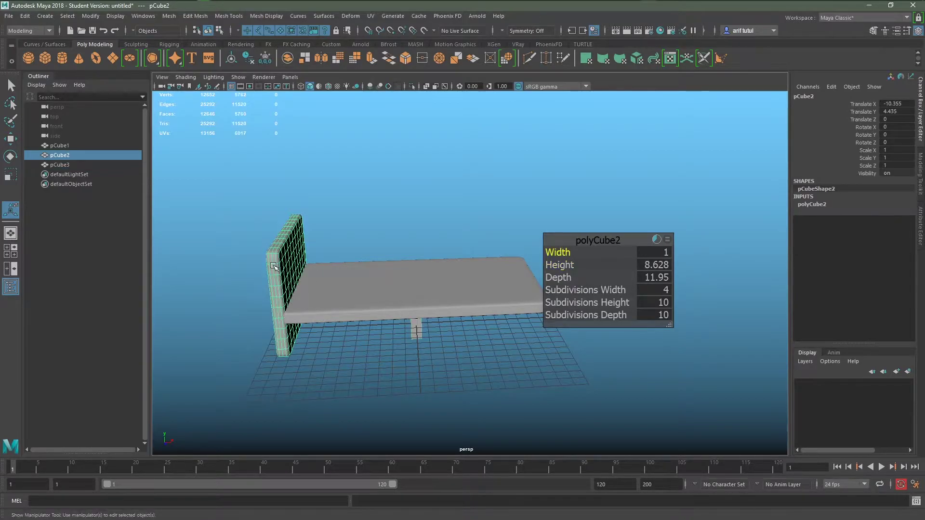
pyautogui.click(667, 240)
pyautogui.click(686, 249)
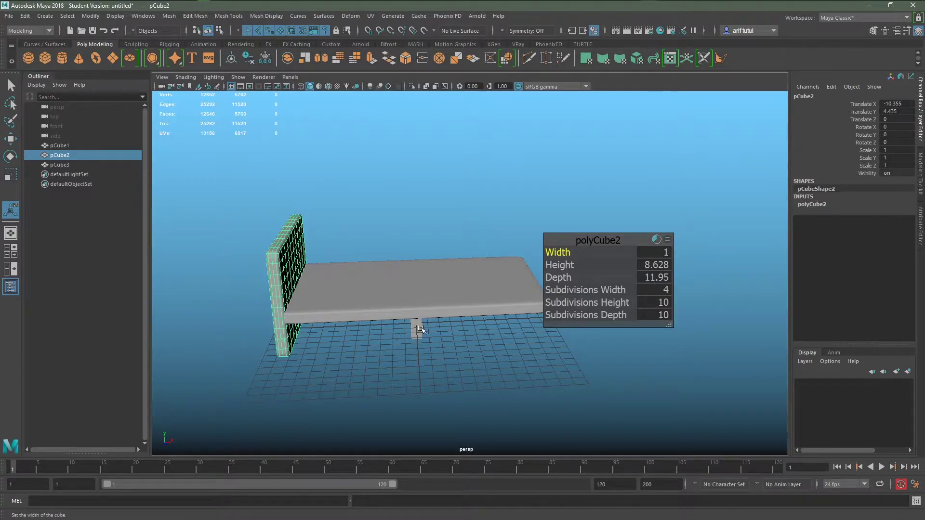
pyautogui.click(416, 330)
pyautogui.click(661, 240)
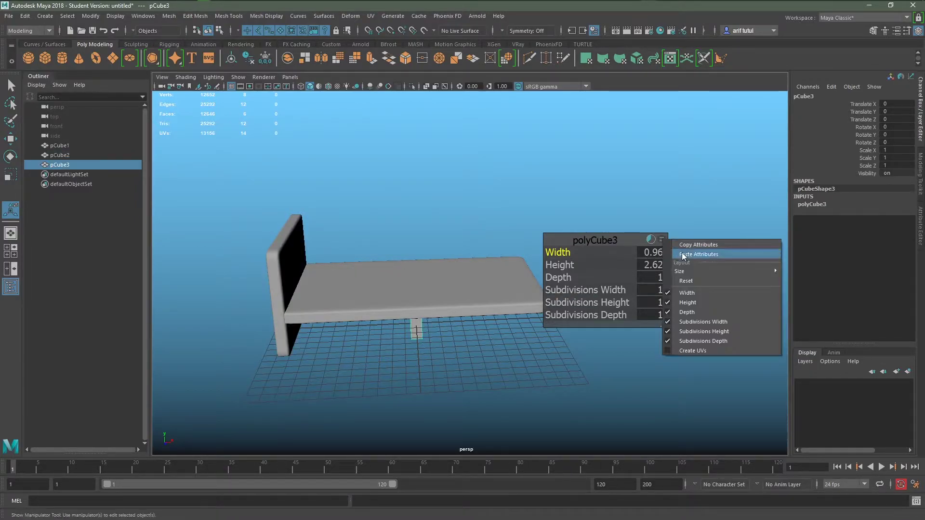
pyautogui.click(682, 250)
# Lift the new board above the bed, then lower it to straddle the bed.
pyautogui.scroll(-2, 461, 367)
pyautogui.keyDown('alt'); pyautogui.moveTo(461, 367); pyautogui.dragTo(426, 340); pyautogui.keyUp('alt')
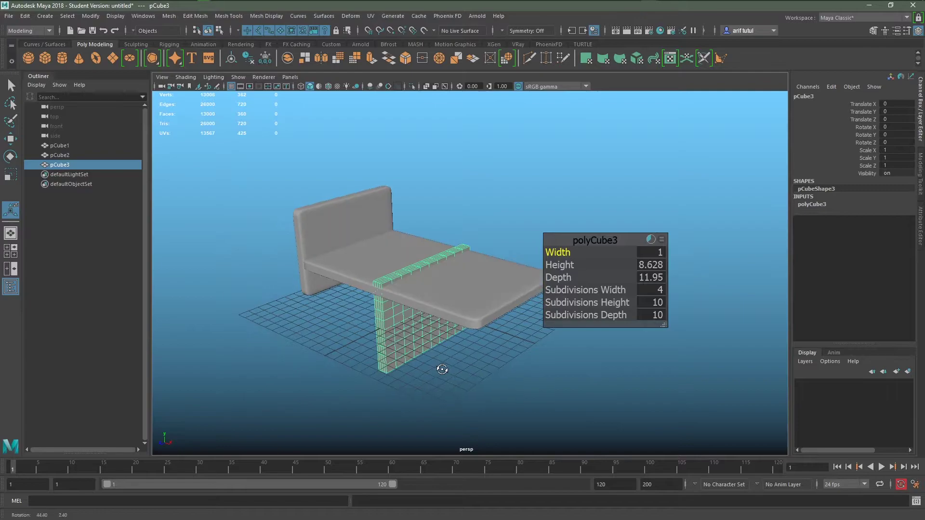
pyautogui.press('w')
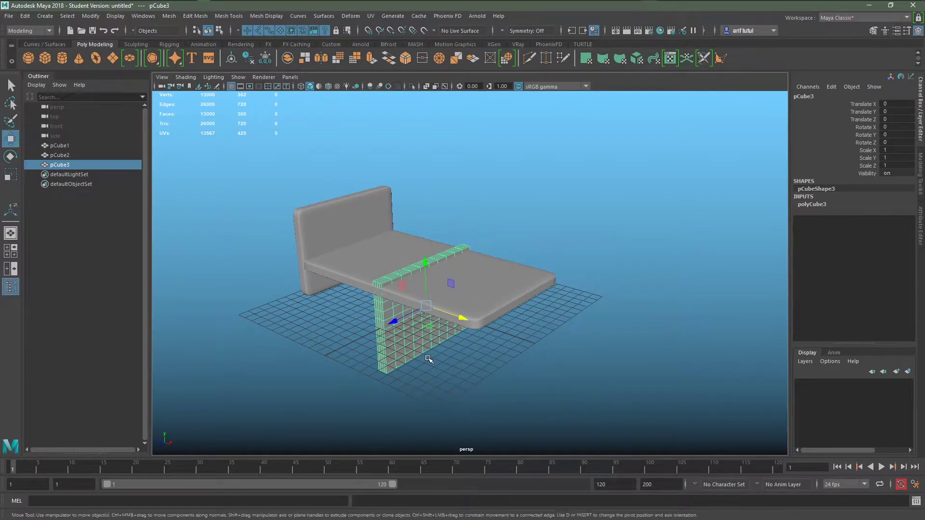
pyautogui.moveTo(423, 277); pyautogui.dragTo(425, 230)
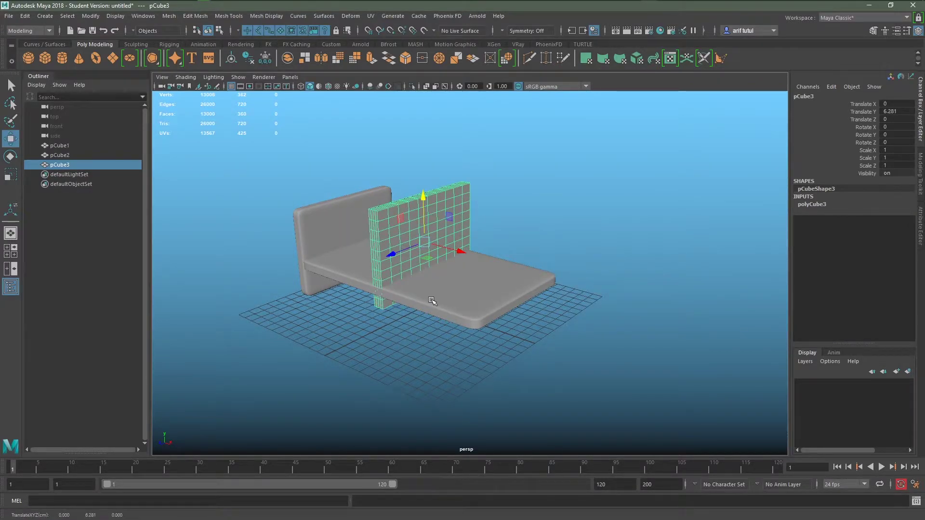
pyautogui.moveTo(423, 197); pyautogui.dragTo(423, 223)
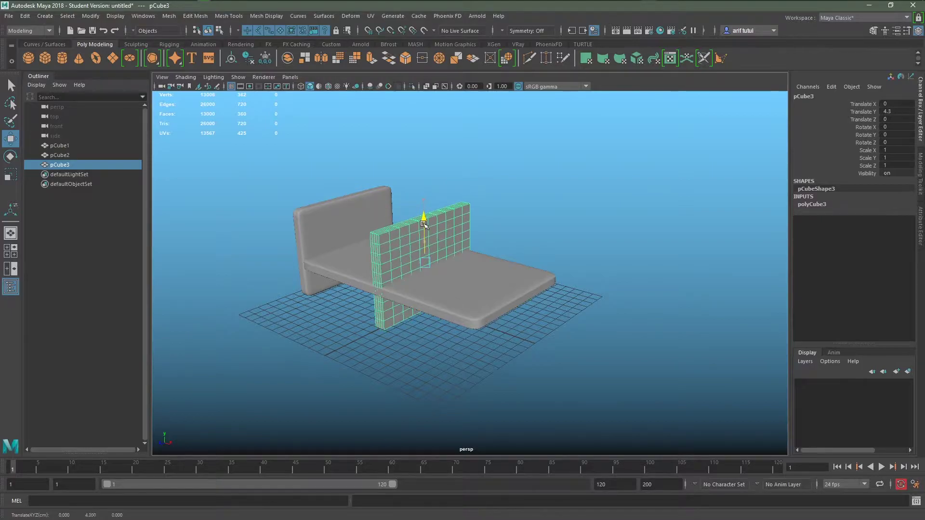
# In the maximised front view, slide the board right toward the bed's foot.
pyautogui.press('space')
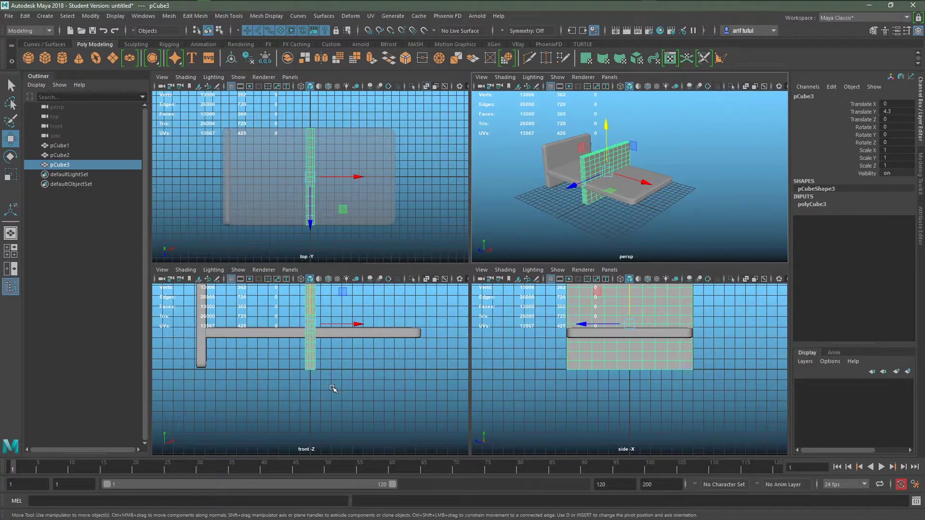
pyautogui.press('space')
pyautogui.scroll(-2, 413, 403)
pyautogui.scroll(1, 413, 403)
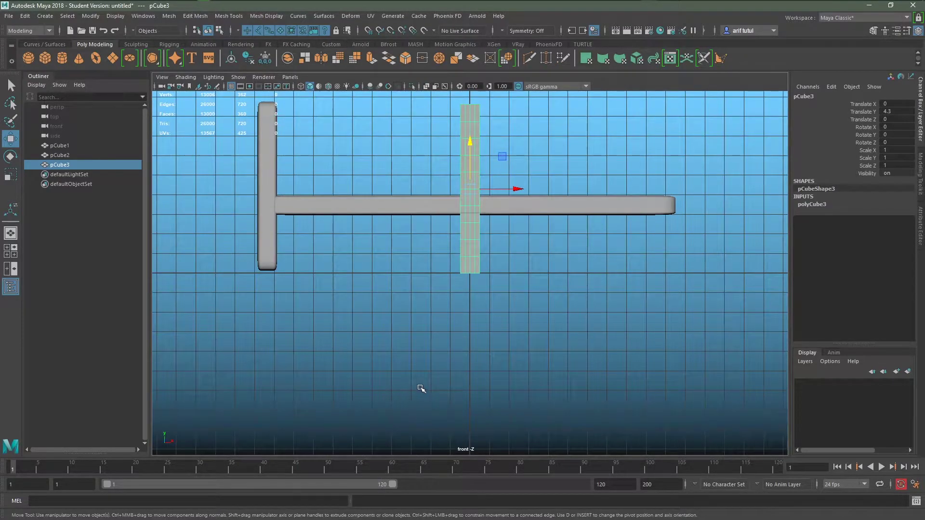
pyautogui.scroll(1, 434, 383)
pyautogui.scroll(1, 460, 381)
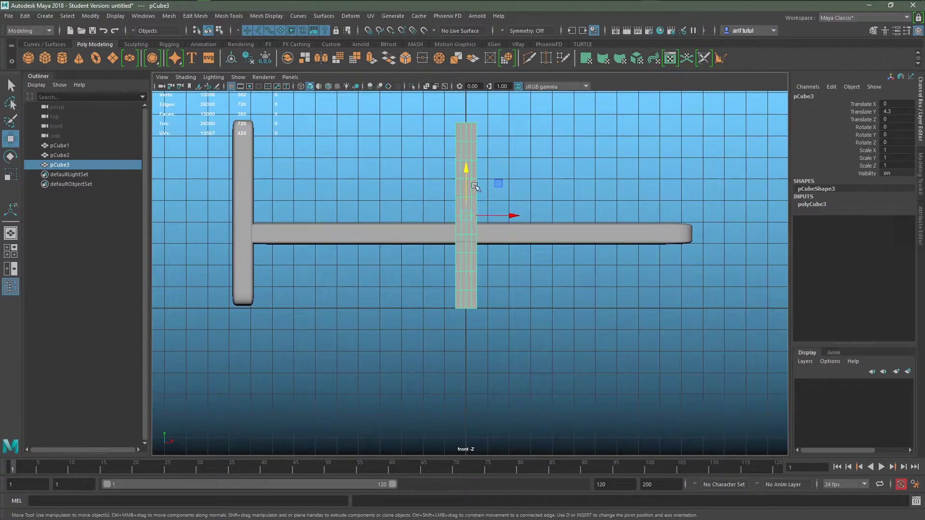
pyautogui.moveTo(512, 214); pyautogui.dragTo(731, 226)
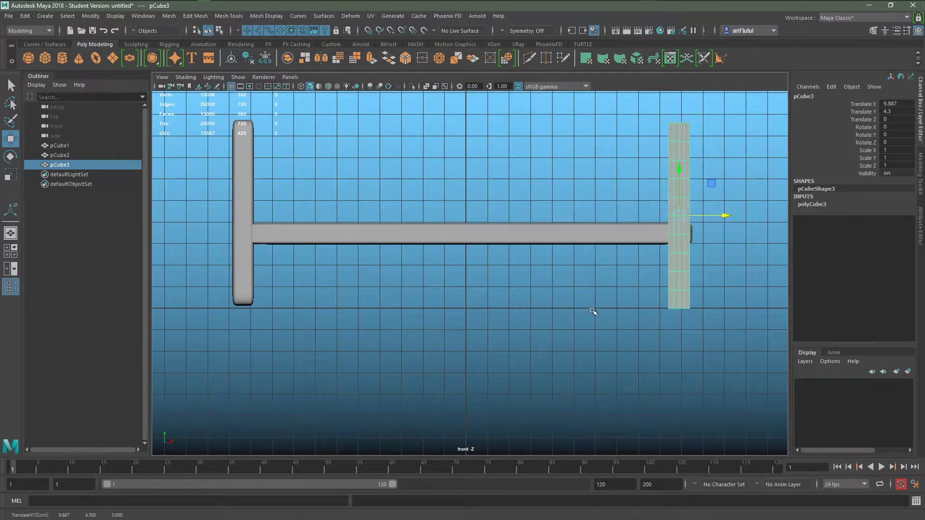
pyautogui.scroll(-1, 593, 311)
pyautogui.keyDown('alt'); pyautogui.moveTo(593, 314); pyautogui.dragTo(471, 351, button='middle'); pyautogui.keyUp('alt')
# Reduce the footboard's height to 5.558 and place it at X 10.009, Y 2.787.
pyautogui.press('t')
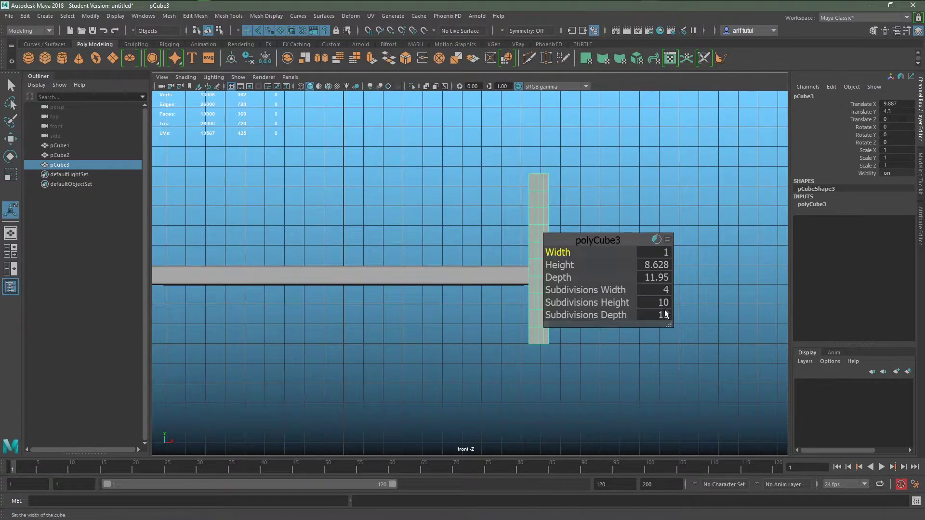
pyautogui.moveTo(610, 240); pyautogui.dragTo(673, 238)
pyautogui.moveTo(615, 264); pyautogui.dragTo(481, 274)
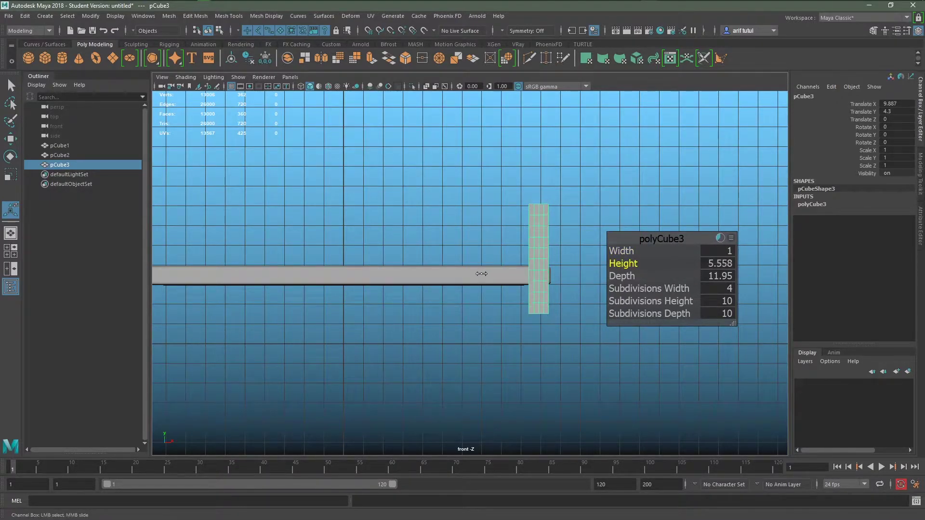
pyautogui.press('w')
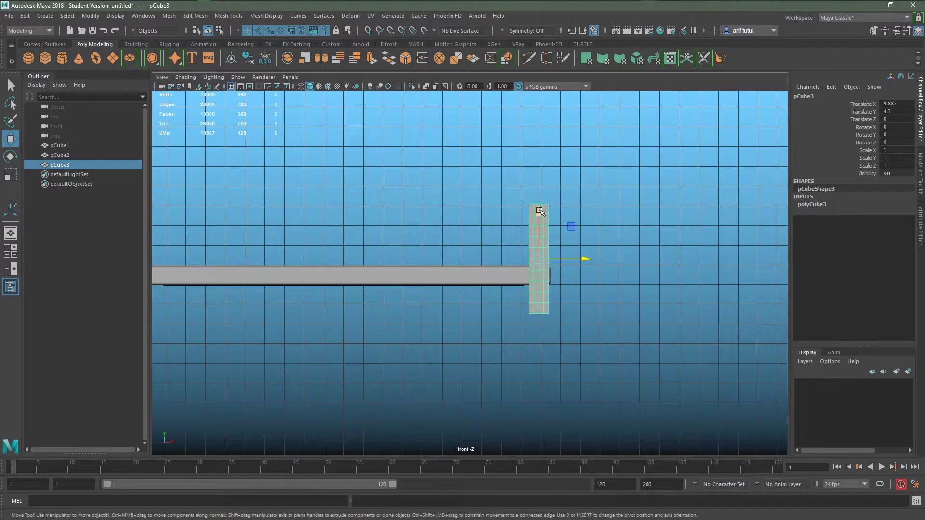
pyautogui.moveTo(538, 210); pyautogui.dragTo(550, 241)
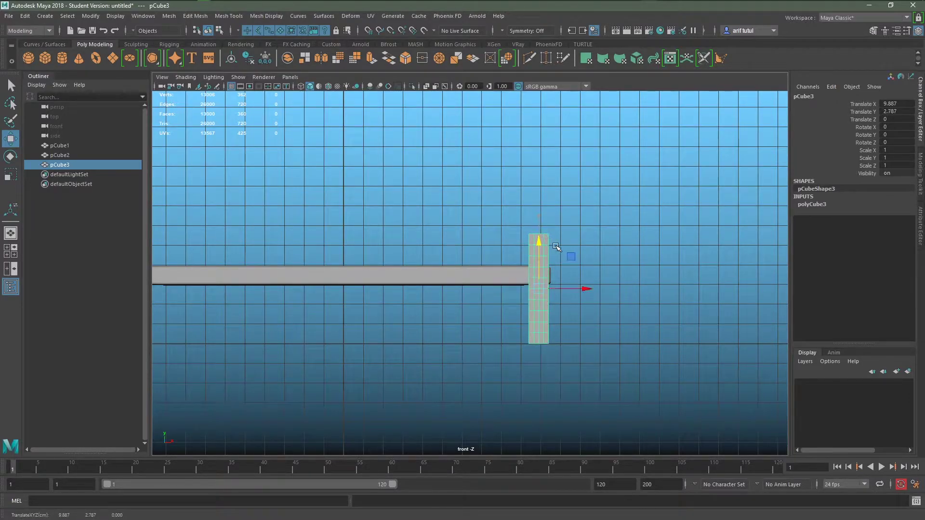
pyautogui.moveTo(583, 289); pyautogui.dragTo(587, 289)
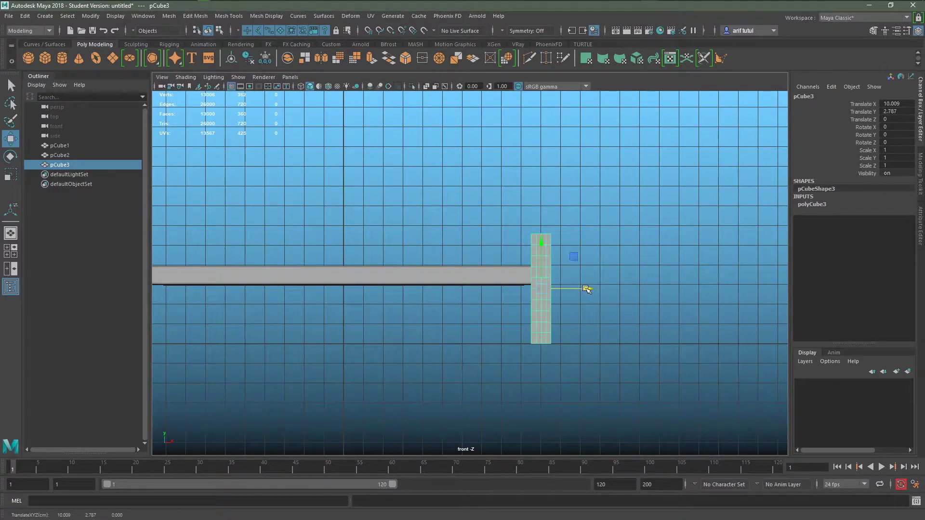
pyautogui.press('space')
pyautogui.press('space')
pyautogui.scroll(-3, 587, 268)
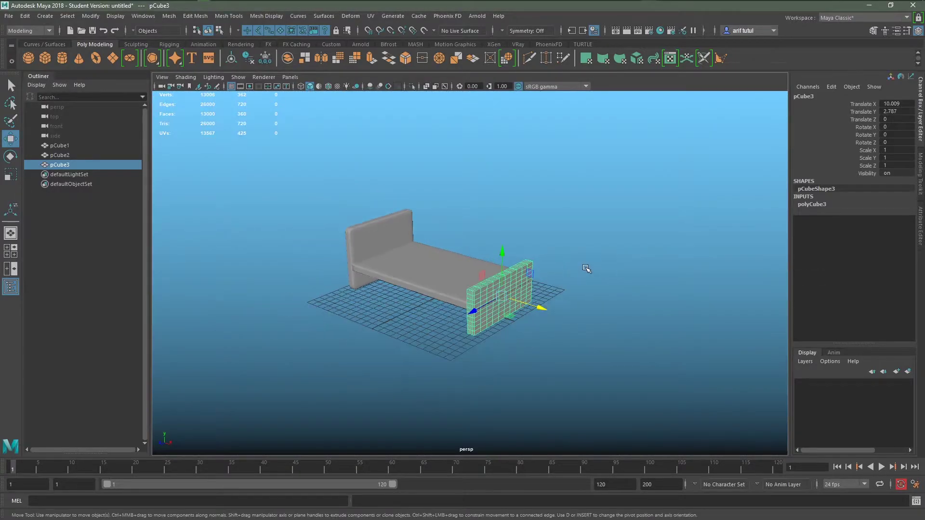
pyautogui.keyDown('alt'); pyautogui.moveTo(456, 392); pyautogui.dragTo(489, 395); pyautogui.keyUp('alt')
pyautogui.scroll(5, 490, 395)
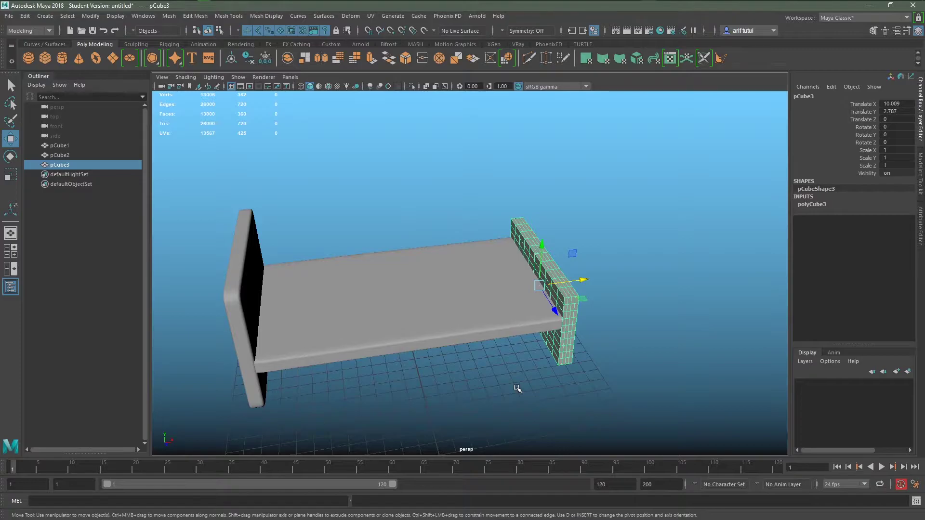
pyautogui.click(570, 376)
pyautogui.scroll(-5, 549, 380)
pyautogui.moveTo(549, 380)
pyautogui.keyDown('alt'); pyautogui.mouseDown()
pyautogui.moveTo(504, 382)
pyautogui.moveTo(423, 333)
pyautogui.moveTo(367, 320)
pyautogui.moveTo(480, 287)
pyautogui.moveTo(584, 324)
pyautogui.moveTo(563, 358)
pyautogui.moveTo(592, 374)
pyautogui.moveTo(596, 361)
pyautogui.moveTo(580, 367)
pyautogui.moveTo(474, 331)
pyautogui.moveTo(473, 355)
pyautogui.moveTo(452, 373)
pyautogui.moveTo(419, 371)
pyautogui.moveTo(524, 339)
pyautogui.moveTo(536, 358)
pyautogui.moveTo(620, 336)
pyautogui.moveTo(536, 335)
pyautogui.mouseUp(); pyautogui.keyUp('alt')
pyautogui.scroll(3, 563, 358)
pyautogui.scroll(3, 480, 380)
pyautogui.scroll(-2, 479, 380)
pyautogui.scroll(-2, 536, 358)
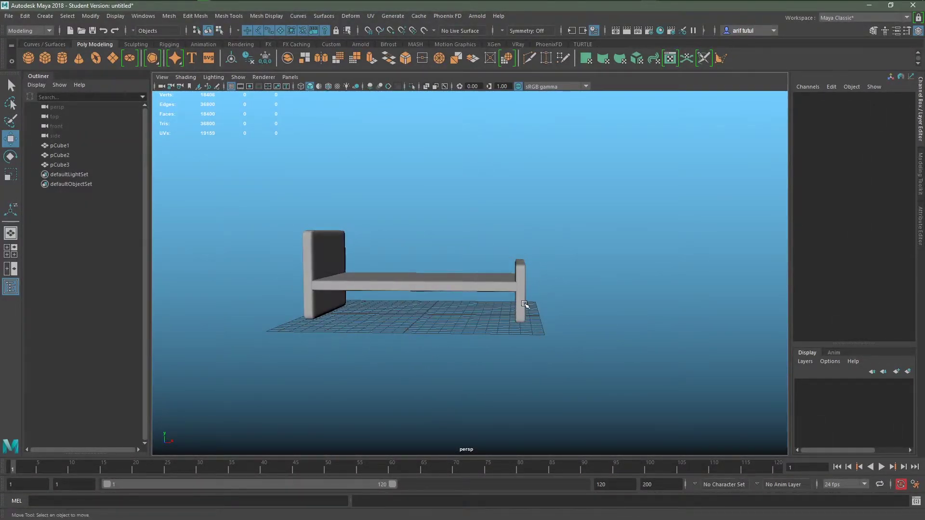
pyautogui.moveTo(524, 303)
pyautogui.keyDown('alt'); pyautogui.mouseDown()
pyautogui.moveTo(497, 334)
pyautogui.moveTo(544, 332)
pyautogui.moveTo(571, 316)
pyautogui.mouseUp(); pyautogui.keyUp('alt')
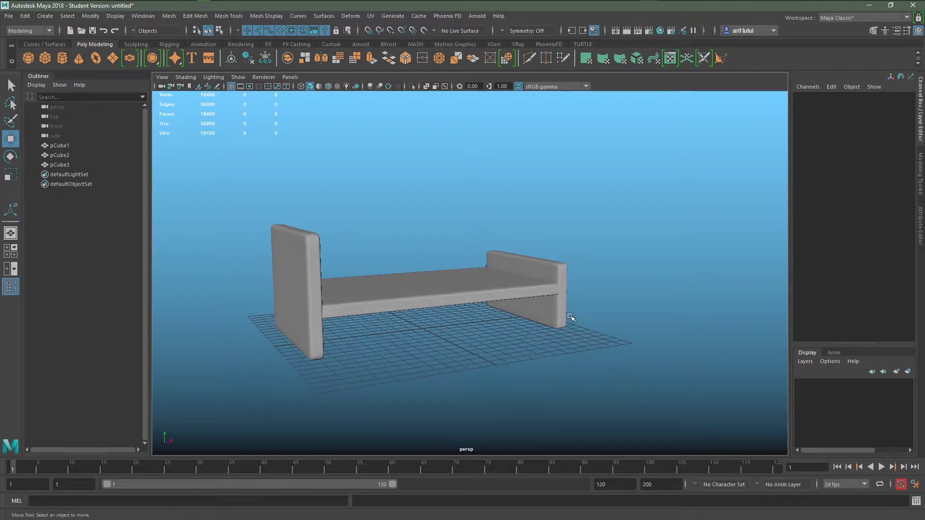
# Make the footboard 4.608 tall with 8 height and 8 depth subdivisions.
pyautogui.click(560, 318)
pyautogui.press('t')
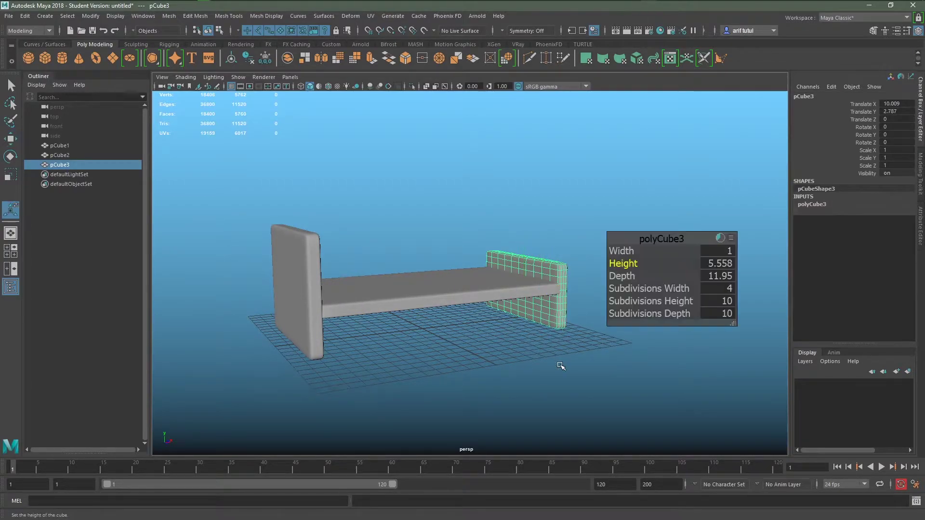
pyautogui.scroll(3, 601, 372)
pyautogui.scroll(3, 534, 371)
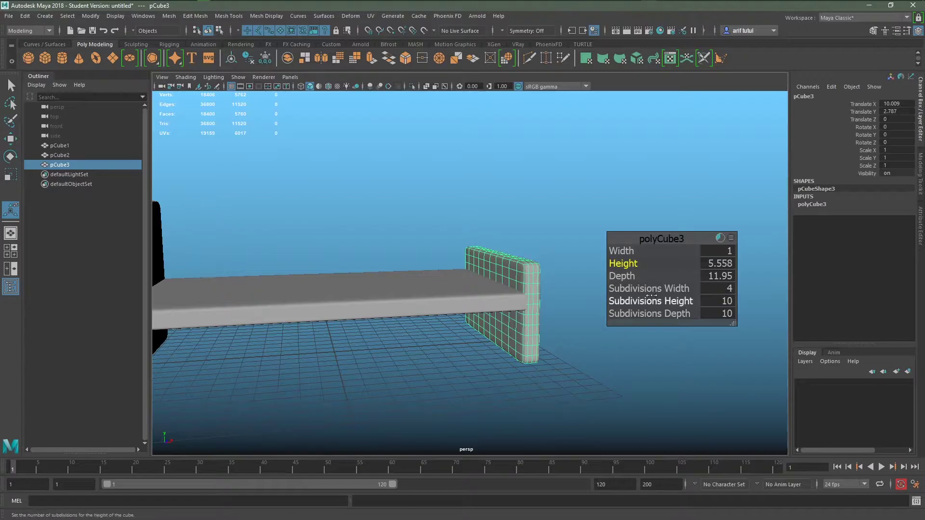
pyautogui.moveTo(626, 266); pyautogui.dragTo(597, 272)
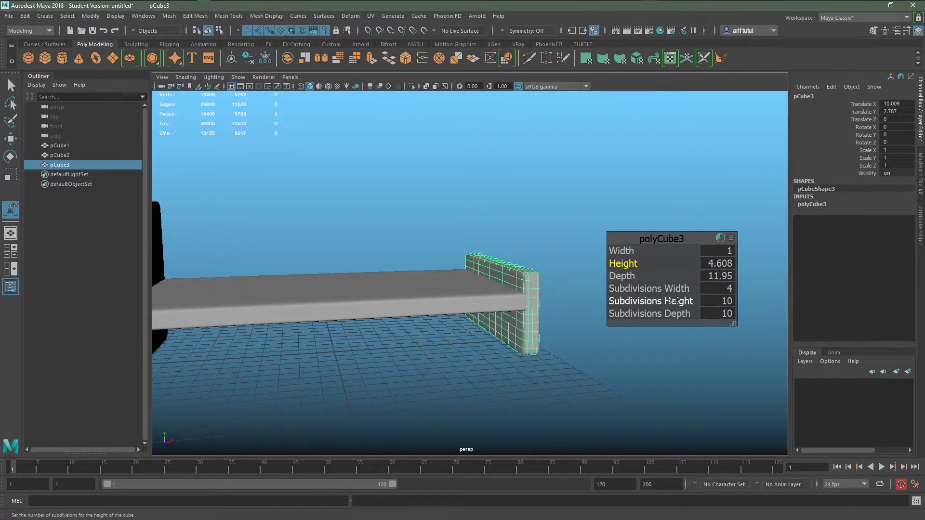
pyautogui.moveTo(656, 301); pyautogui.dragTo(576, 303)
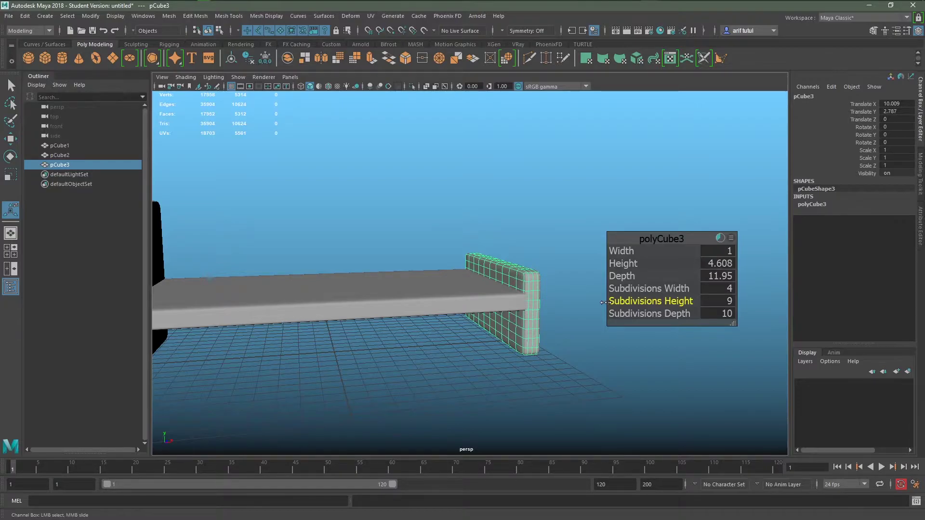
pyautogui.moveTo(583, 314); pyautogui.dragTo(567, 315)
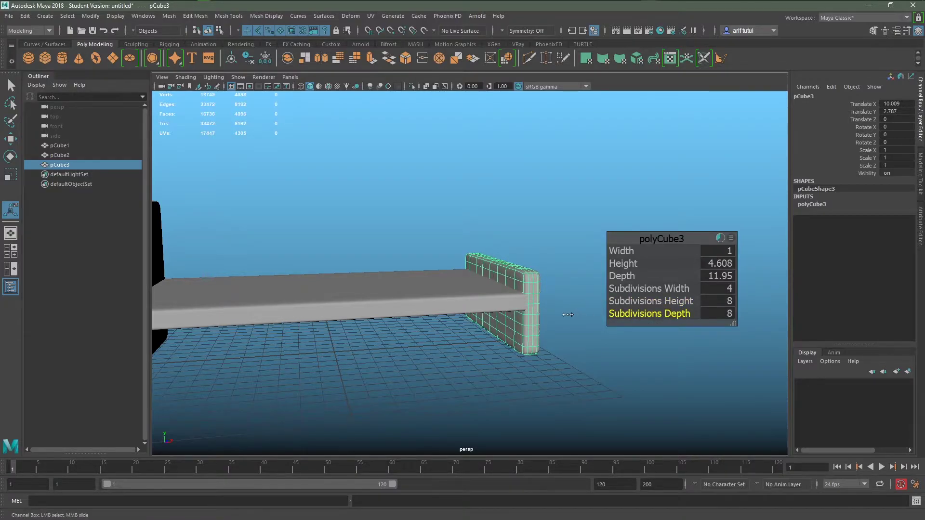
# Lower the footboard to Y 1.737 beneath the slab's end, then deselect it.
pyautogui.press('w')
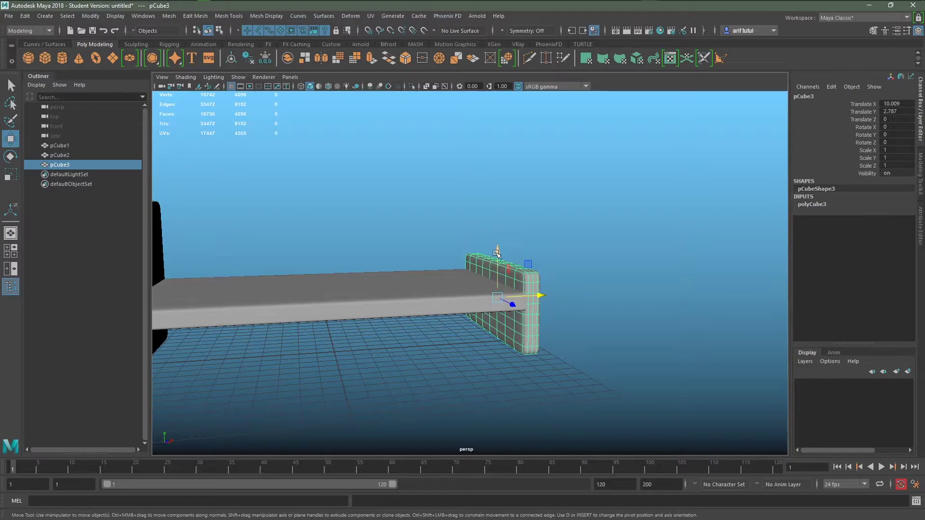
pyautogui.moveTo(498, 254); pyautogui.dragTo(498, 272)
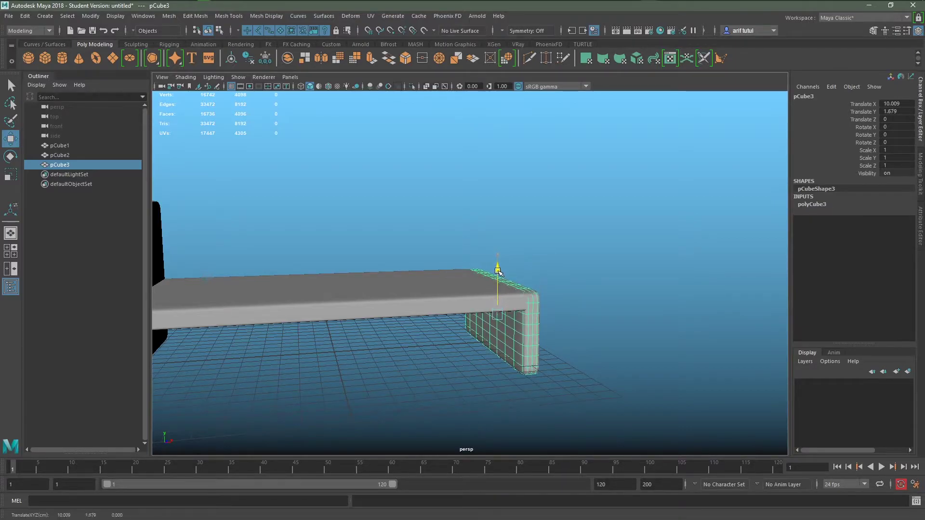
pyautogui.keyDown('alt'); pyautogui.moveTo(616, 340); pyautogui.dragTo(515, 344); pyautogui.keyUp('alt')
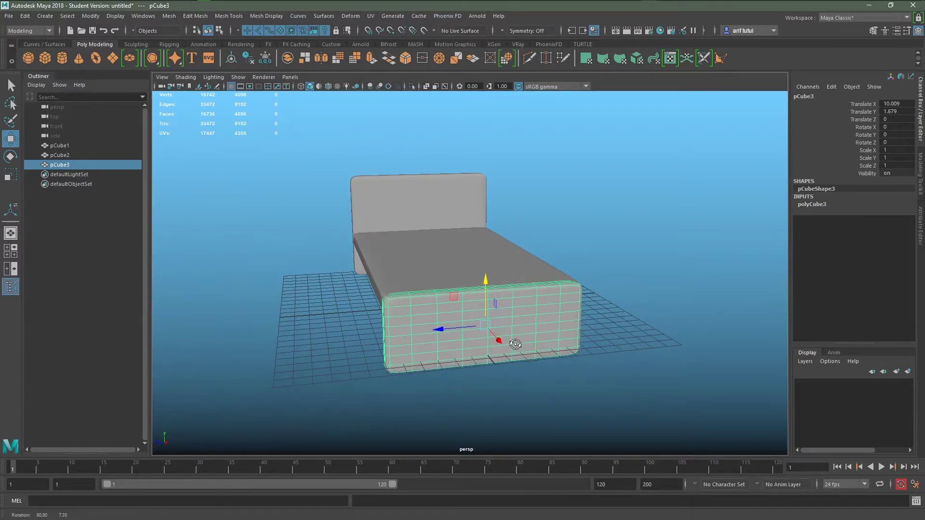
pyautogui.moveTo(486, 287); pyautogui.dragTo(551, 413)
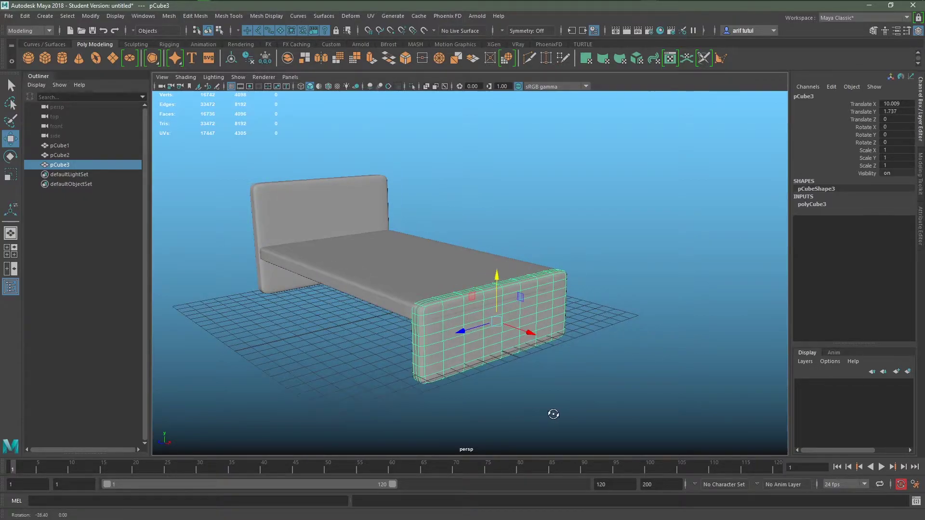
pyautogui.click(484, 403)
pyautogui.keyDown('alt'); pyautogui.moveTo(484, 402); pyautogui.dragTo(459, 392); pyautogui.keyUp('alt')
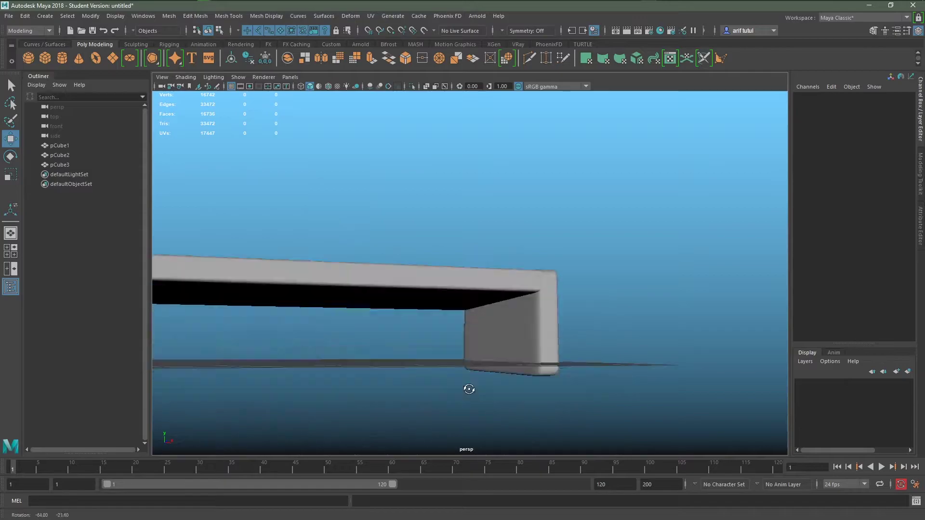
# In the four-view layout, raise the footboard to Y 2.15 and deselect it.
pyautogui.press('space')
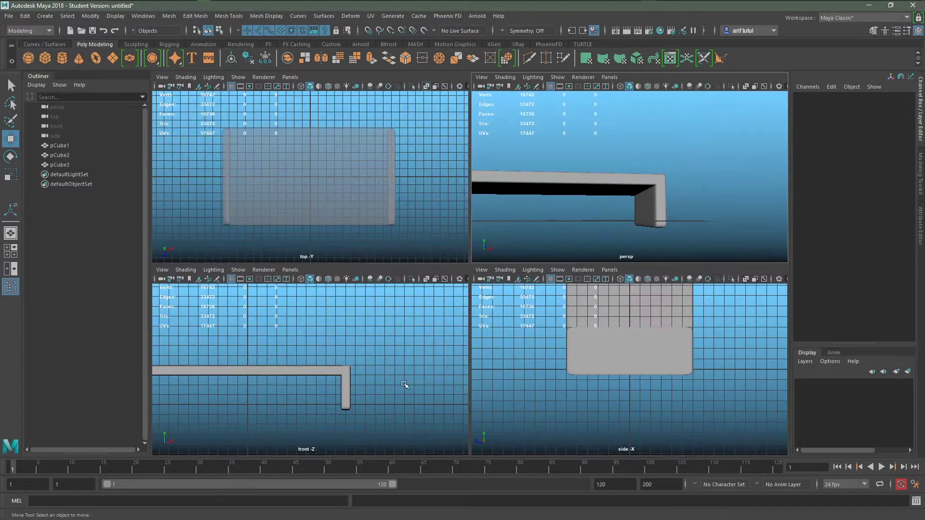
pyautogui.scroll(-2, 356, 411)
pyautogui.scroll(2, 358, 411)
pyautogui.scroll(1, 403, 404)
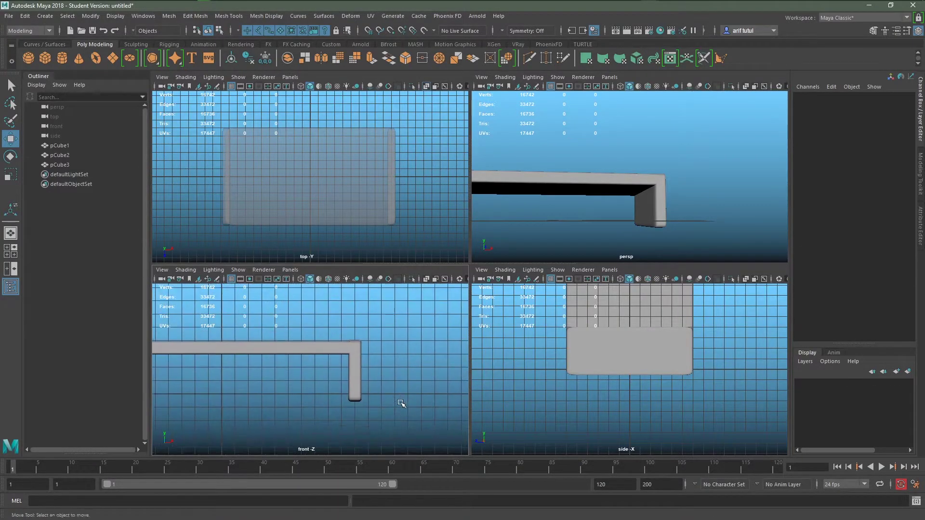
pyautogui.scroll(3, 423, 412)
pyautogui.scroll(2, 399, 395)
pyautogui.click(364, 376)
pyautogui.scroll(-3, 357, 366)
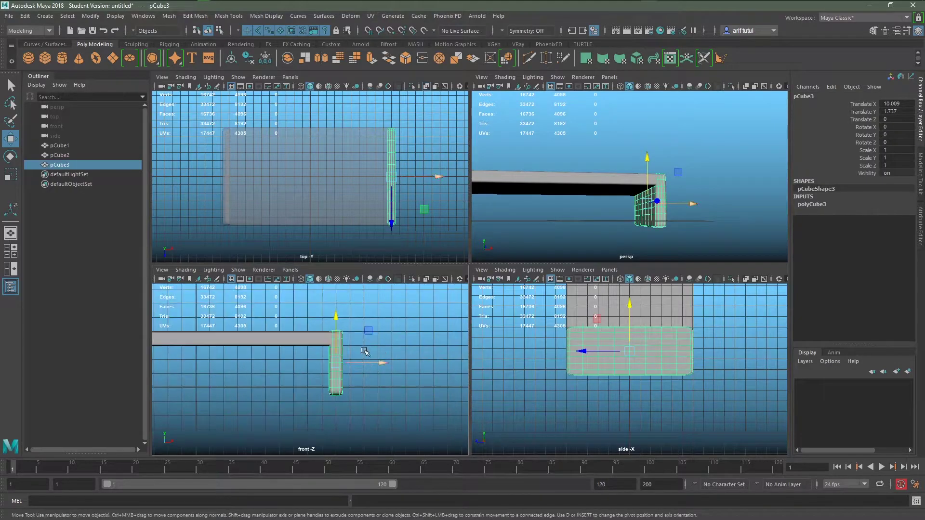
pyautogui.moveTo(333, 312); pyautogui.dragTo(334, 308)
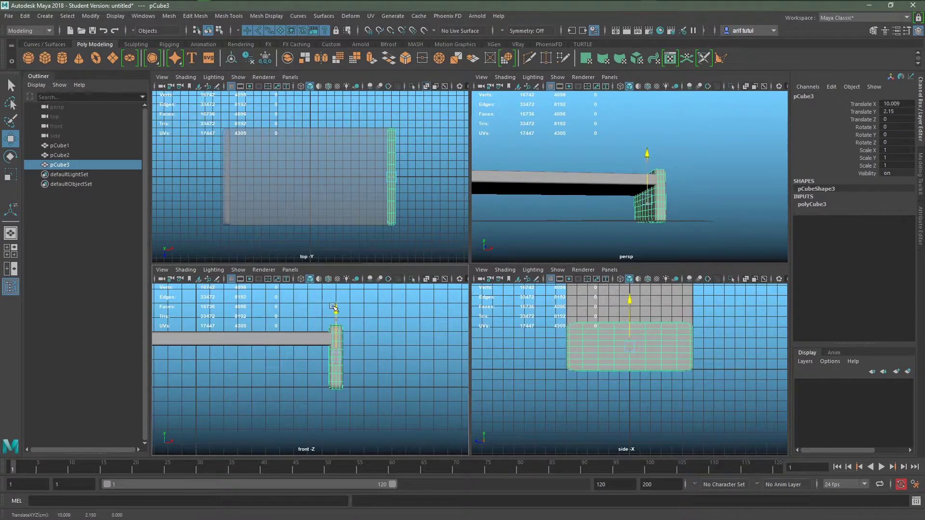
pyautogui.click(384, 401)
# Return to a single perspective view and orbit to face the headboard straight on.
pyautogui.keyDown('alt'); pyautogui.moveTo(371, 407); pyautogui.dragTo(381, 409); pyautogui.keyUp('alt')
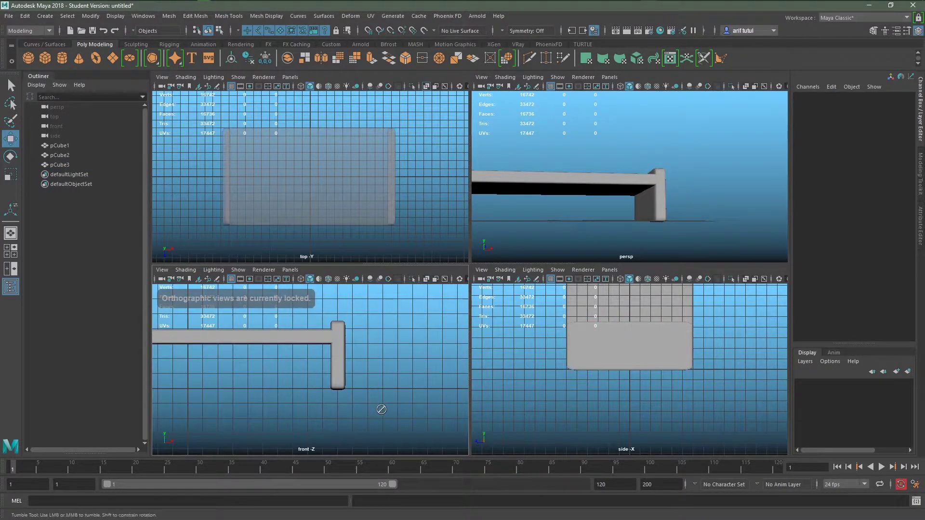
pyautogui.press('space')
pyautogui.press('space')
pyautogui.keyDown('alt'); pyautogui.moveTo(626, 361); pyautogui.dragTo(616, 356); pyautogui.keyUp('alt')
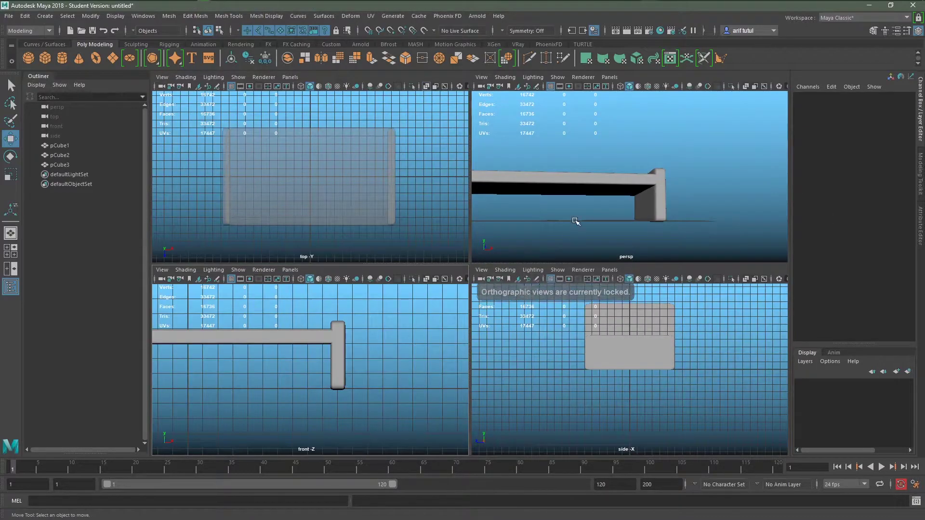
pyautogui.press('space')
pyautogui.moveTo(573, 223)
pyautogui.keyDown('alt'); pyautogui.mouseDown()
pyautogui.moveTo(522, 348)
pyautogui.moveTo(584, 320)
pyautogui.moveTo(533, 319)
pyautogui.mouseUp(); pyautogui.keyUp('alt')
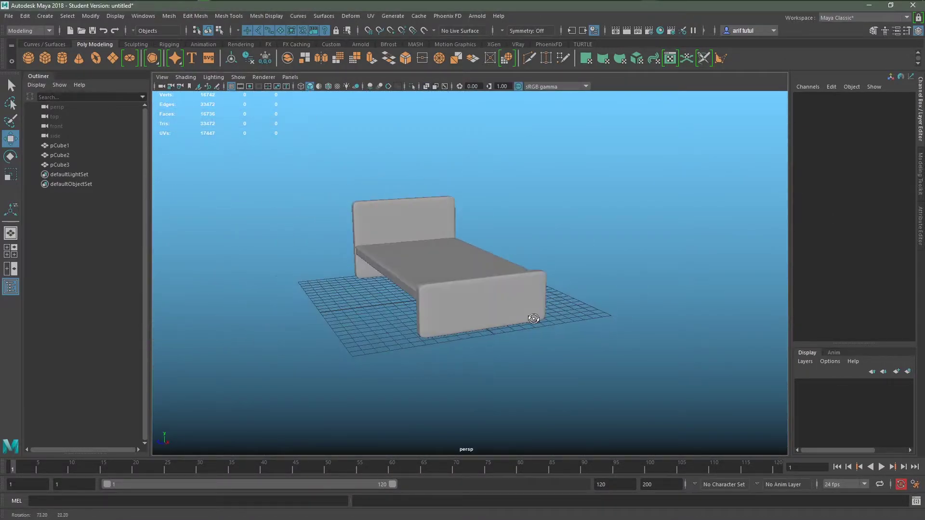
pyautogui.moveTo(533, 319)
pyautogui.keyDown('alt'); pyautogui.mouseDown(button='right')
pyautogui.moveTo(533, 377)
pyautogui.moveTo(588, 389)
pyautogui.moveTo(652, 378)
pyautogui.moveTo(554, 390)
pyautogui.mouseUp(button='right'); pyautogui.keyUp('alt')
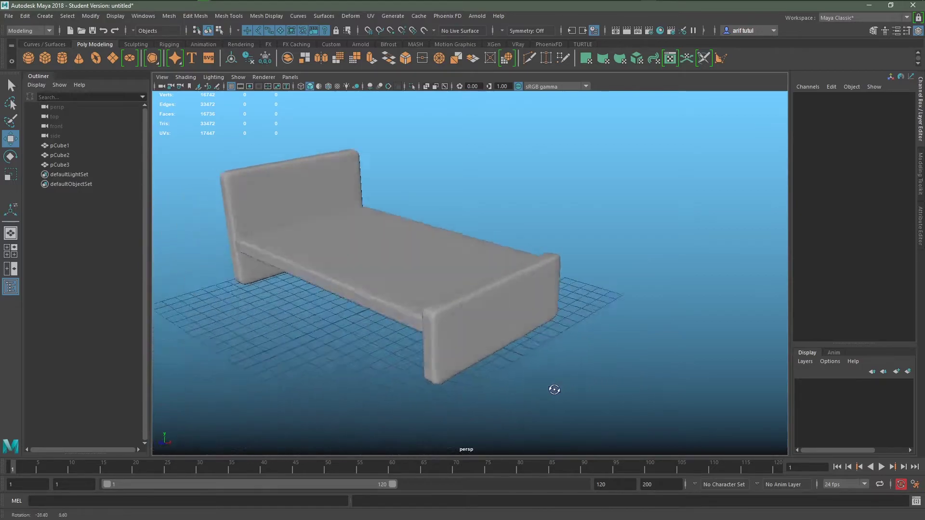
pyautogui.moveTo(554, 389)
pyautogui.keyDown('alt'); pyautogui.mouseDown()
pyautogui.moveTo(471, 382)
pyautogui.moveTo(581, 374)
pyautogui.moveTo(581, 350)
pyautogui.mouseUp(); pyautogui.keyUp('alt')
pyautogui.keyDown('alt'); pyautogui.moveTo(529, 273); pyautogui.dragTo(512, 371, button='right'); pyautogui.keyUp('alt')
pyautogui.keyDown('alt'); pyautogui.moveTo(512, 371); pyautogui.dragTo(504, 331); pyautogui.keyUp('alt')
pyautogui.moveTo(350, 334)
pyautogui.keyDown('alt'); pyautogui.mouseDown()
pyautogui.moveTo(351, 303)
pyautogui.moveTo(423, 283)
pyautogui.mouseUp(); pyautogui.keyUp('alt')
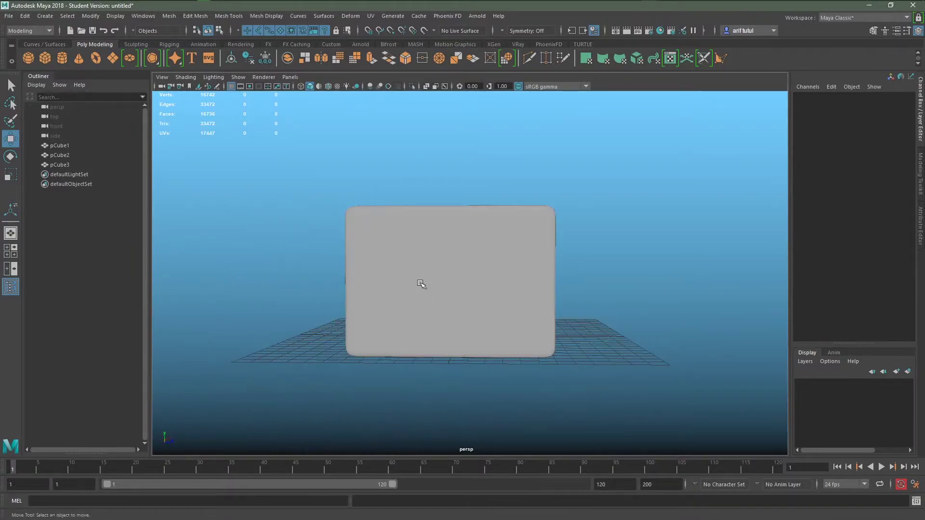
# Put headboard pCube2 in Vertex mode and marquee-select its top row of vertices.
pyautogui.click(452, 261)
pyautogui.moveTo(452, 261); pyautogui.dragTo(390, 238, button='right')
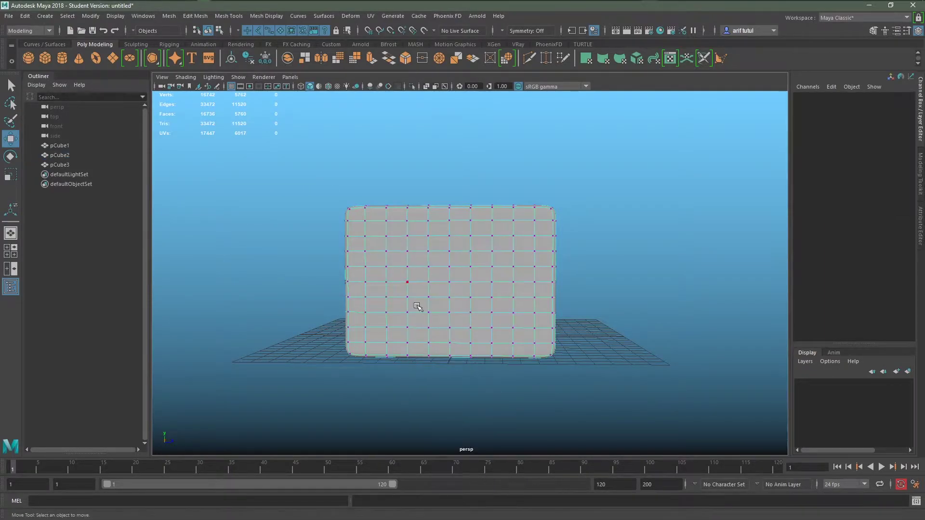
pyautogui.keyDown('alt'); pyautogui.moveTo(417, 303); pyautogui.dragTo(431, 328); pyautogui.keyUp('alt')
pyautogui.scroll(5, 431, 328)
pyautogui.scroll(3, 487, 351)
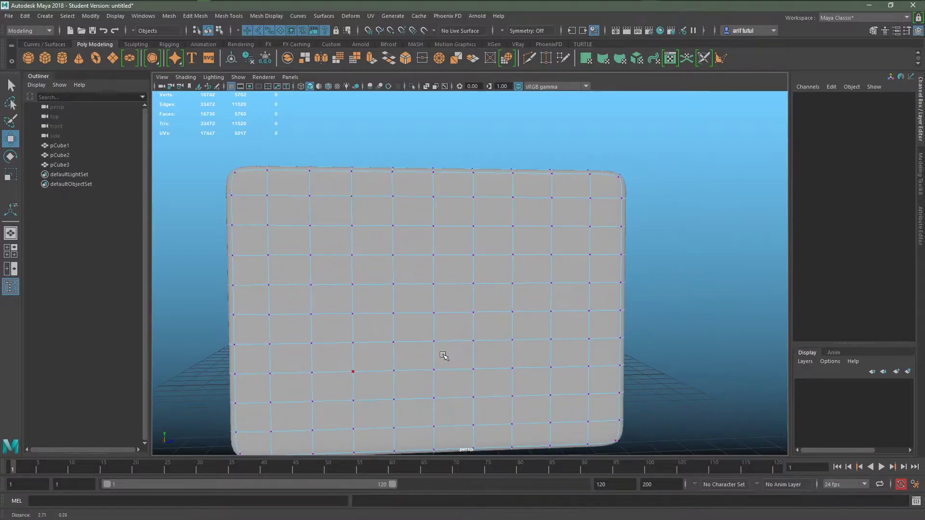
pyautogui.moveTo(656, 206); pyautogui.dragTo(282, 145)
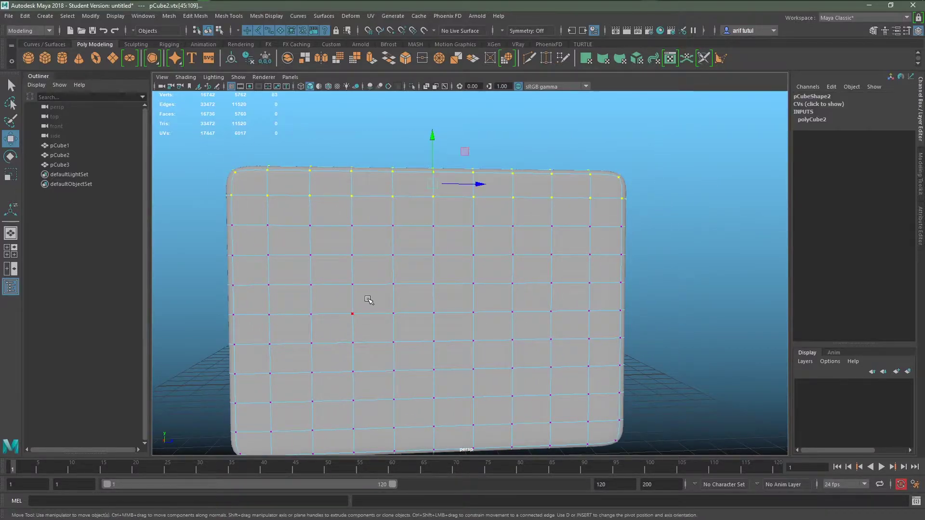
pyautogui.scroll(-4, 368, 304)
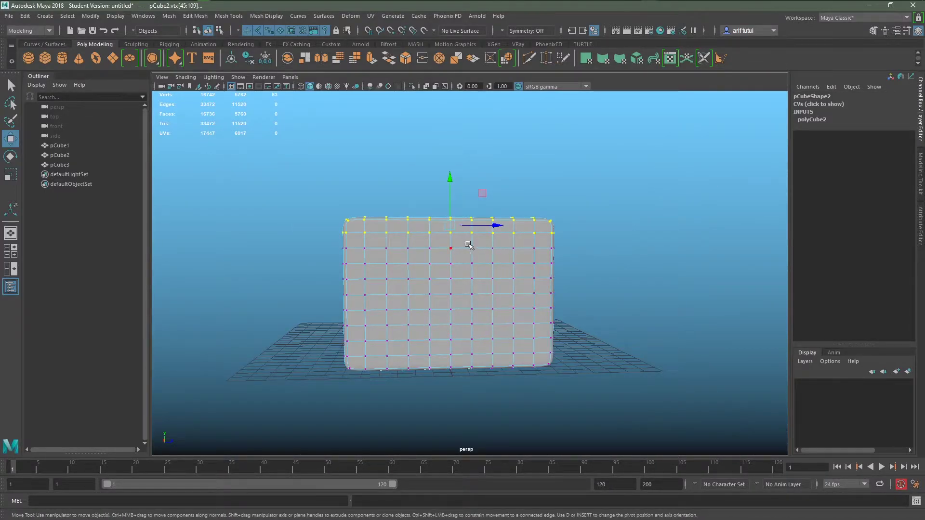
pyautogui.moveTo(331, 263)
pyautogui.keyDown('alt'); pyautogui.mouseDown()
pyautogui.moveTo(358, 265)
pyautogui.moveTo(340, 269)
pyautogui.mouseUp(); pyautogui.keyUp('alt')
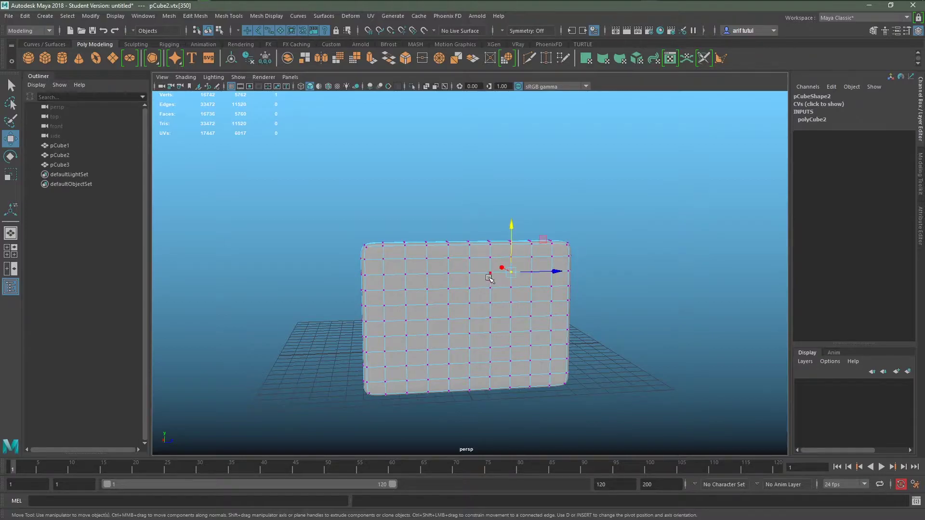
pyautogui.click(490, 273)
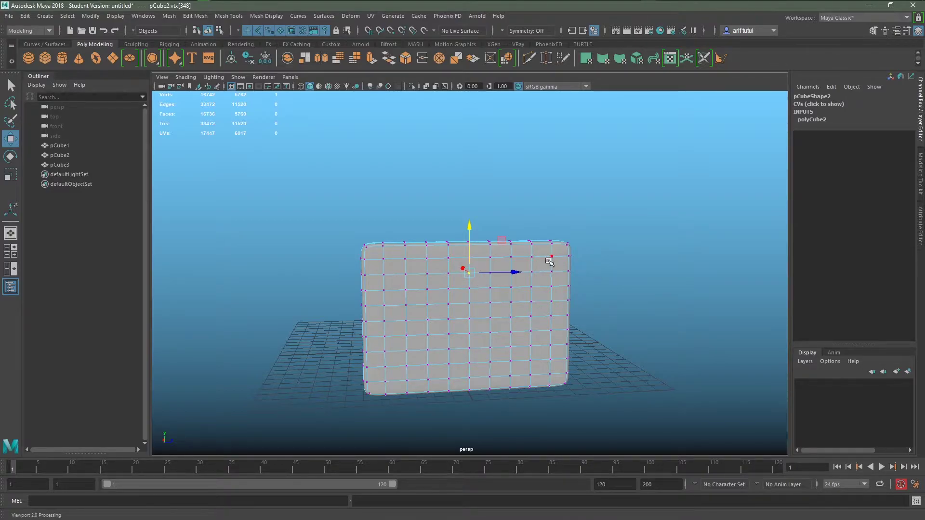
pyautogui.keyDown('shift'); pyautogui.moveTo(537, 261); pyautogui.dragTo(522, 253); pyautogui.keyUp('shift')
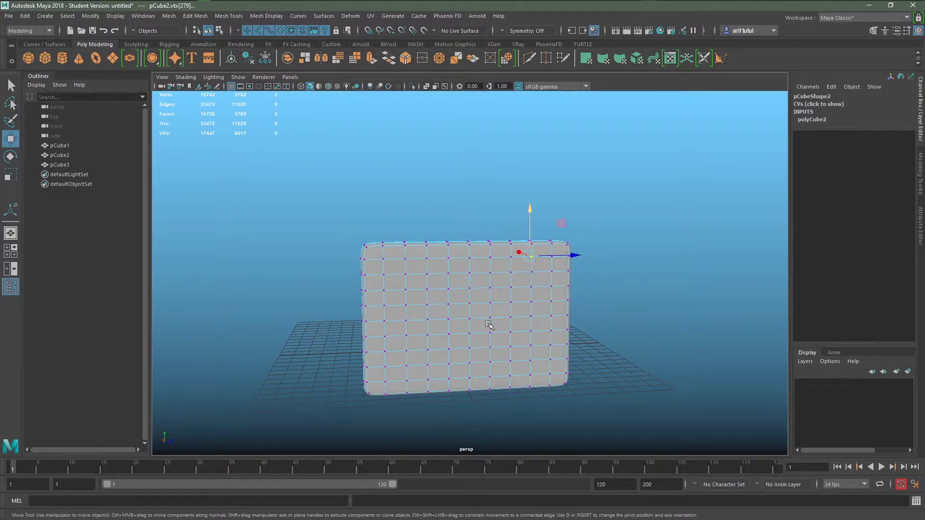
pyautogui.moveTo(487, 324)
pyautogui.keyDown('alt'); pyautogui.mouseDown()
pyautogui.moveTo(649, 327)
pyautogui.moveTo(486, 312)
pyautogui.mouseUp(); pyautogui.keyUp('alt')
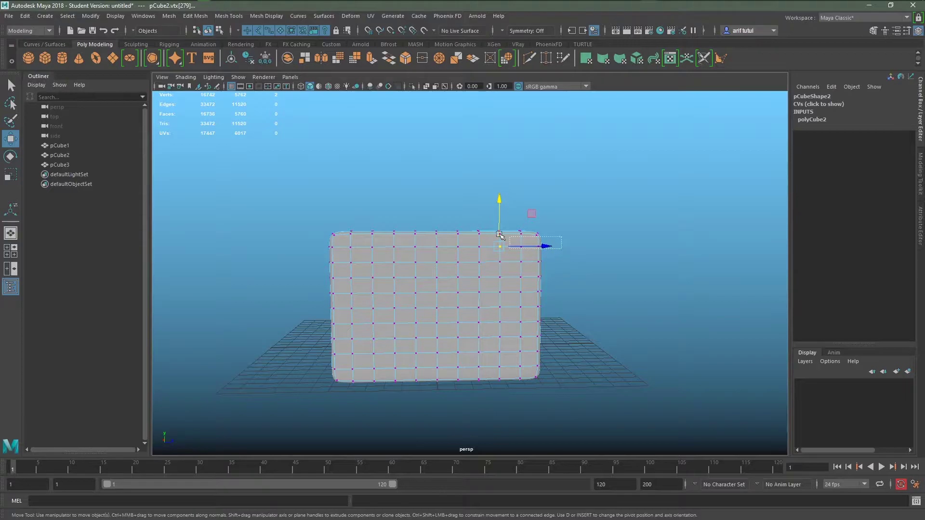
pyautogui.moveTo(561, 248); pyautogui.dragTo(240, 191)
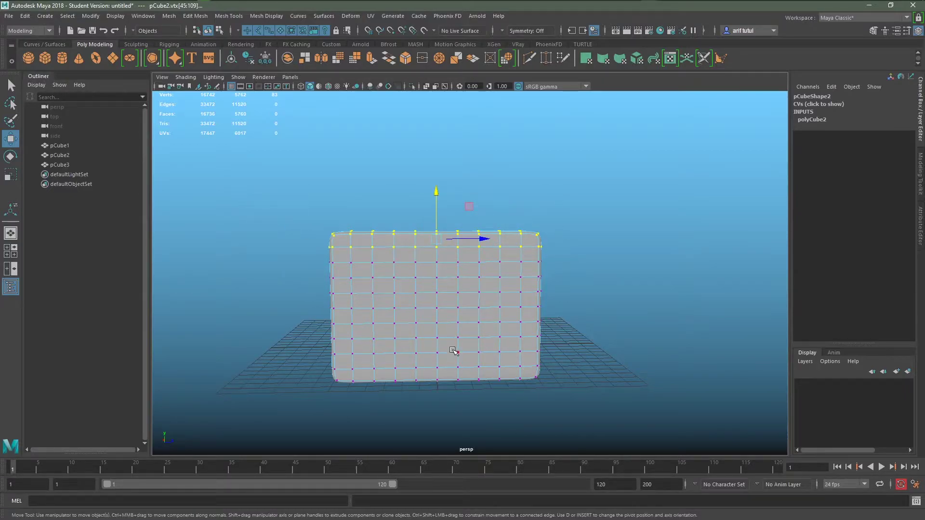
# Scale the headboard's top, middle and lower vertex rows inward to curve its top edge.
pyautogui.press('r')
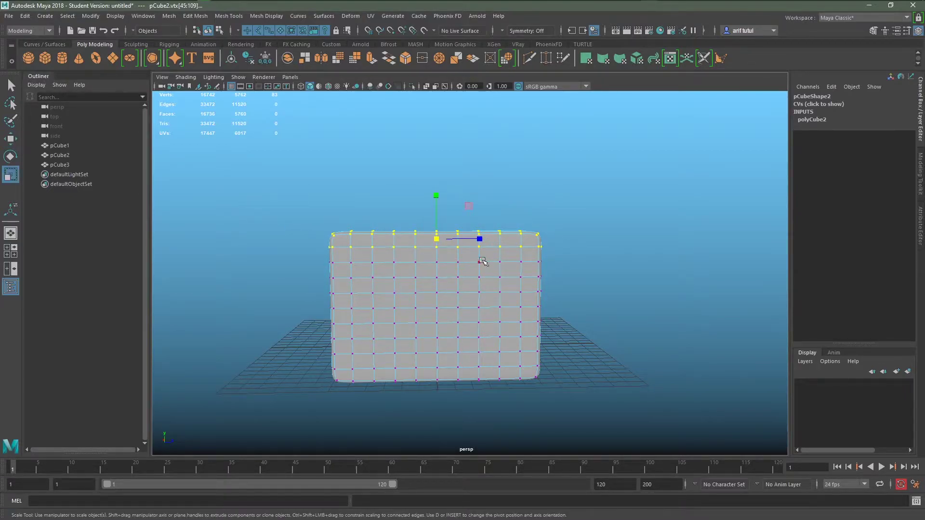
pyautogui.moveTo(483, 242); pyautogui.dragTo(473, 240)
pyautogui.moveTo(558, 282); pyautogui.dragTo(536, 277)
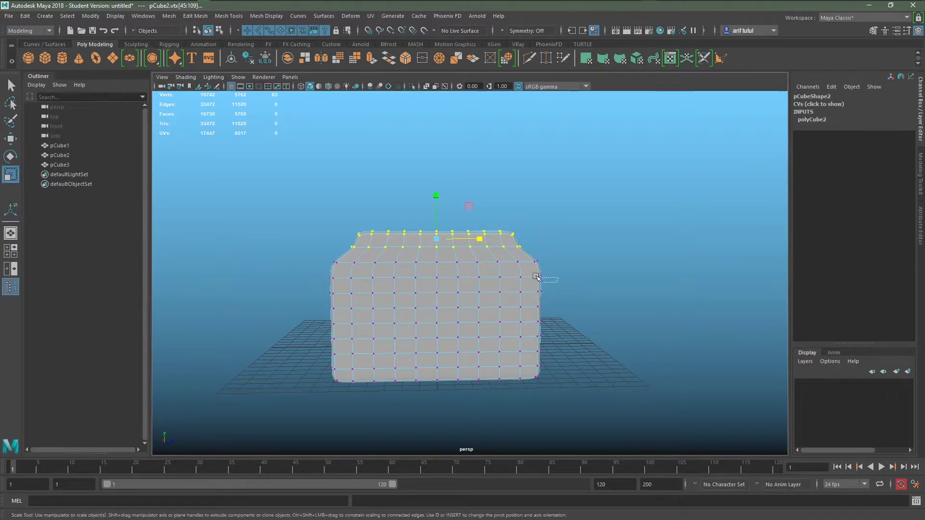
pyautogui.moveTo(365, 252); pyautogui.dragTo(322, 259)
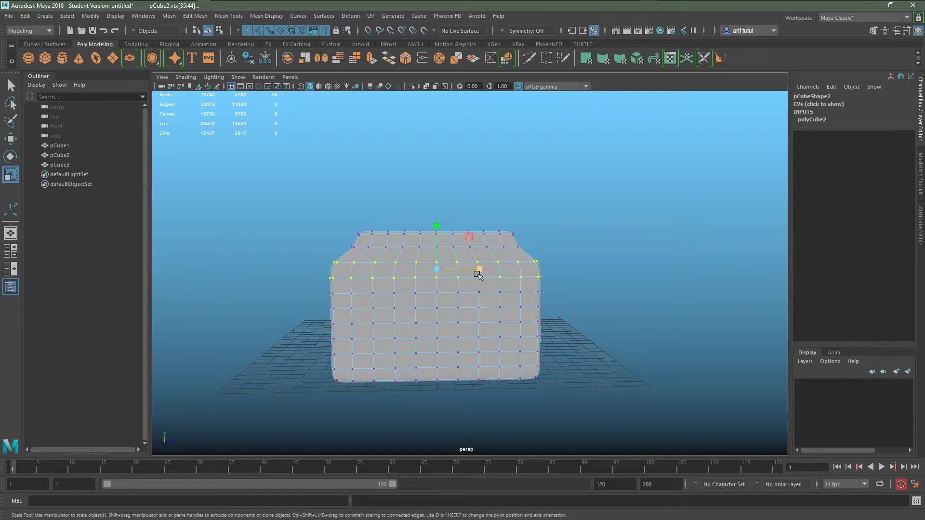
pyautogui.moveTo(477, 275); pyautogui.dragTo(475, 272)
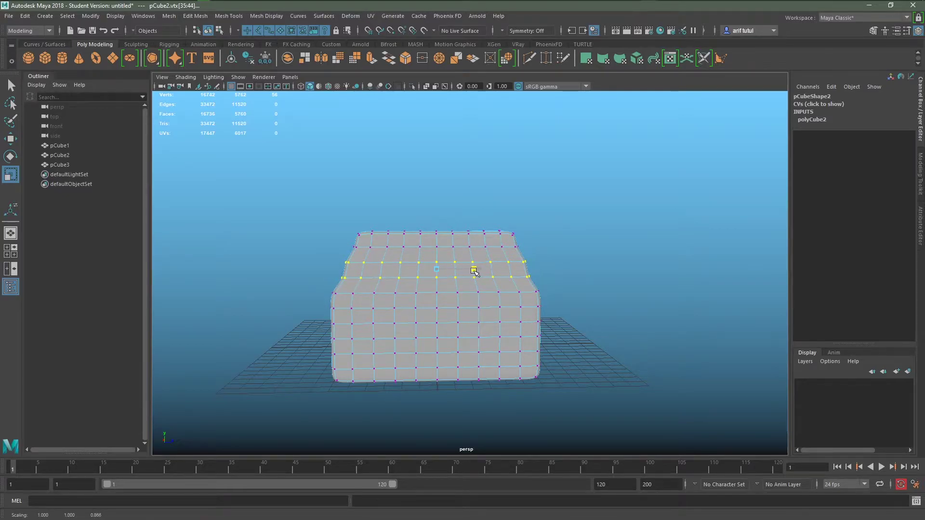
pyautogui.moveTo(548, 316); pyautogui.dragTo(435, 300)
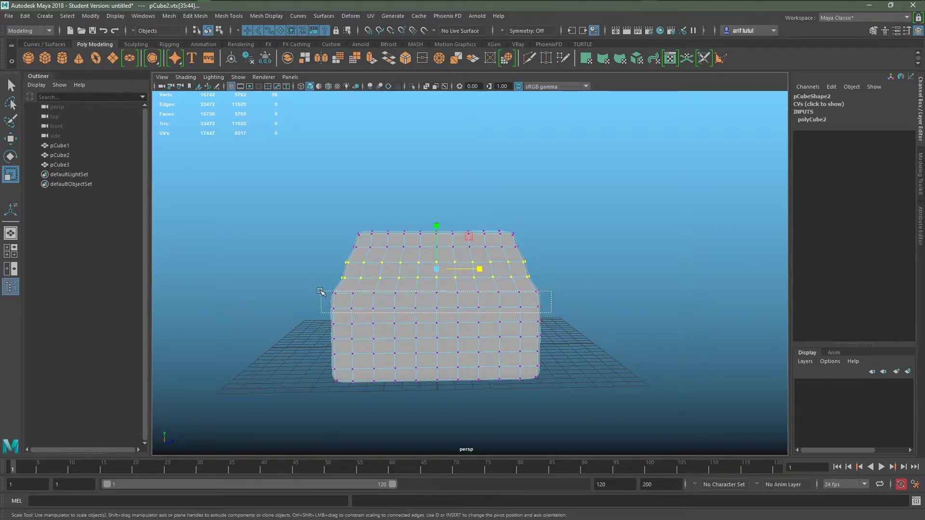
pyautogui.moveTo(320, 291); pyautogui.dragTo(315, 289)
pyautogui.moveTo(481, 302); pyautogui.dragTo(477, 301)
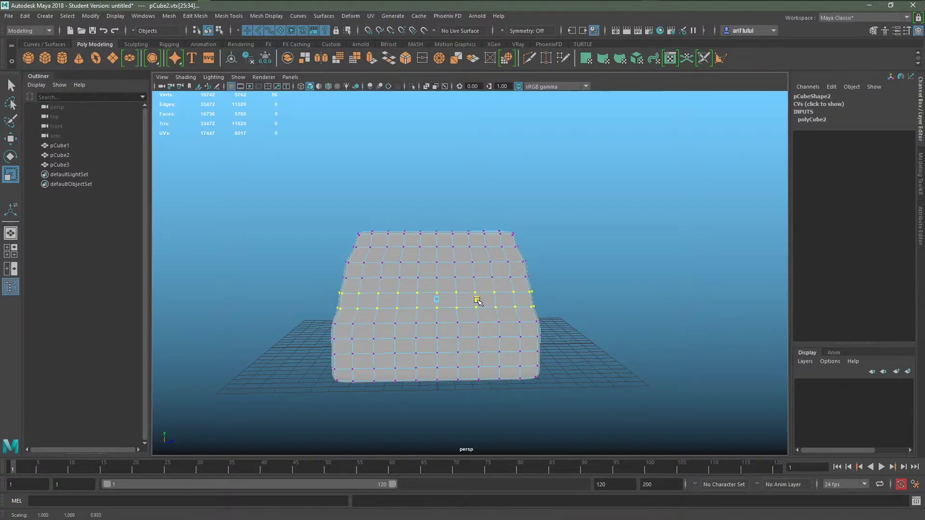
# Narrow the headboard's top vertex row further from a close angled view.
pyautogui.press('space')
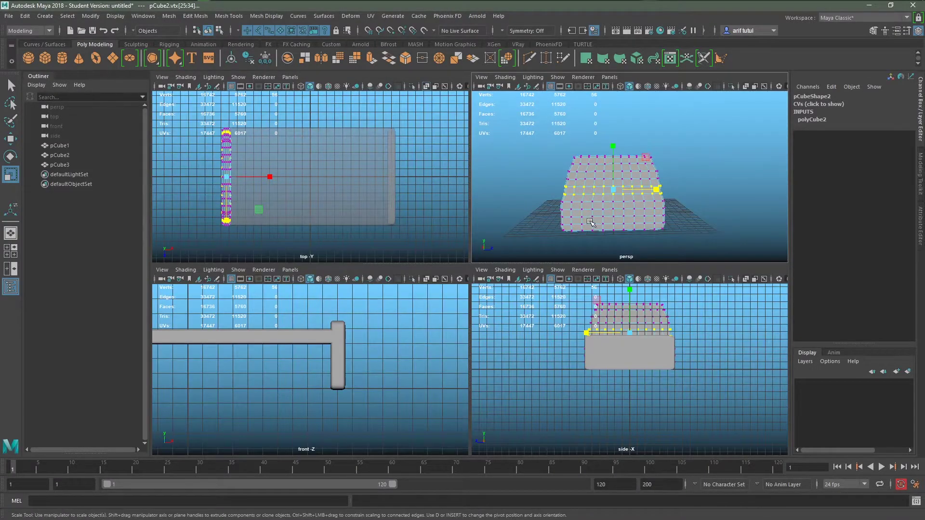
pyautogui.press('space')
pyautogui.keyDown('alt'); pyautogui.moveTo(569, 251); pyautogui.dragTo(386, 323); pyautogui.keyUp('alt')
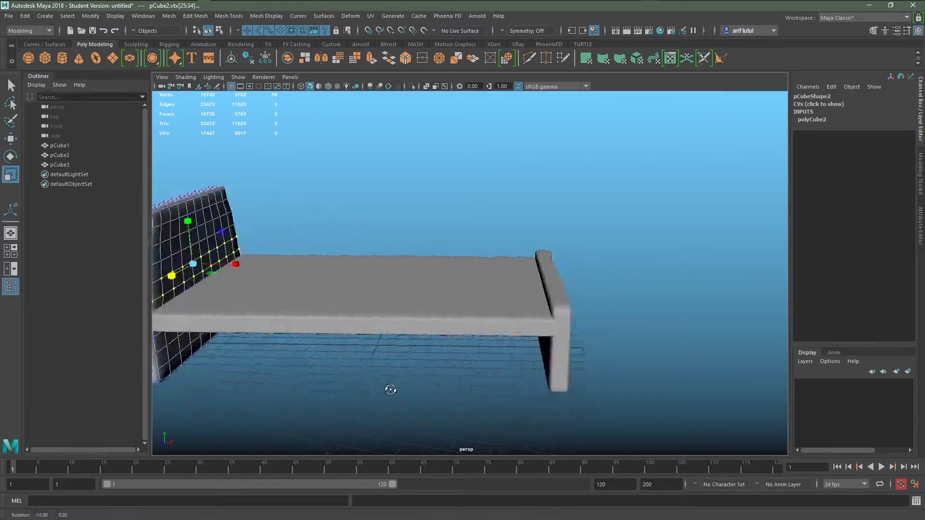
pyautogui.moveTo(385, 323)
pyautogui.keyDown('alt'); pyautogui.mouseDown()
pyautogui.moveTo(475, 381)
pyautogui.moveTo(497, 382)
pyautogui.mouseUp(); pyautogui.keyUp('alt')
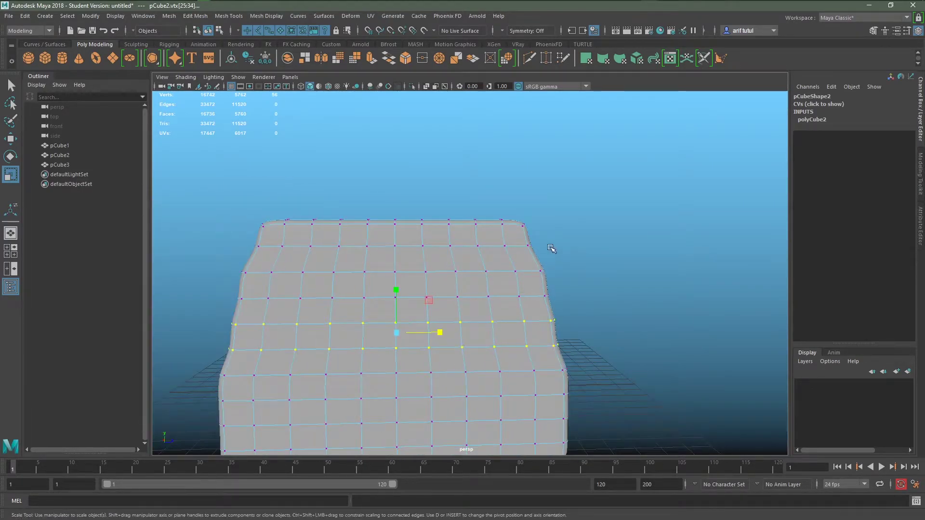
pyautogui.moveTo(401, 205); pyautogui.dragTo(237, 186)
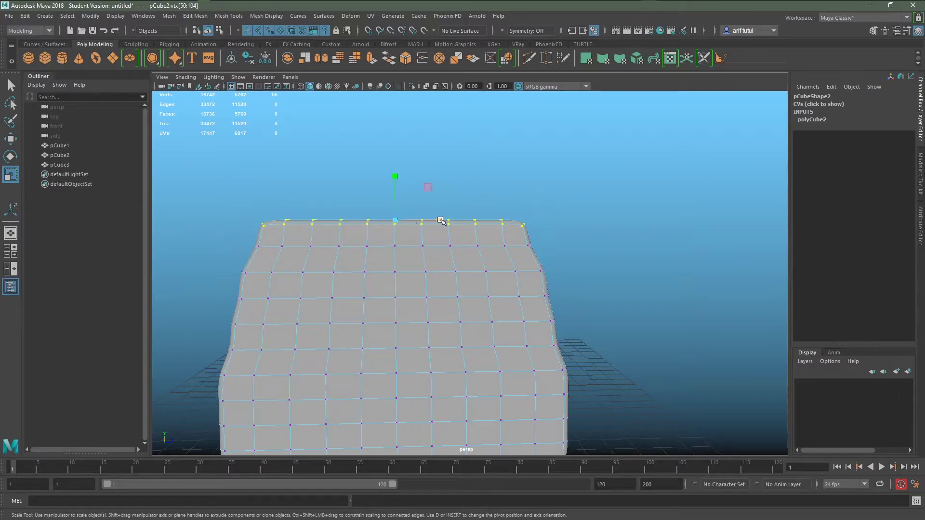
pyautogui.moveTo(440, 221); pyautogui.dragTo(436, 220)
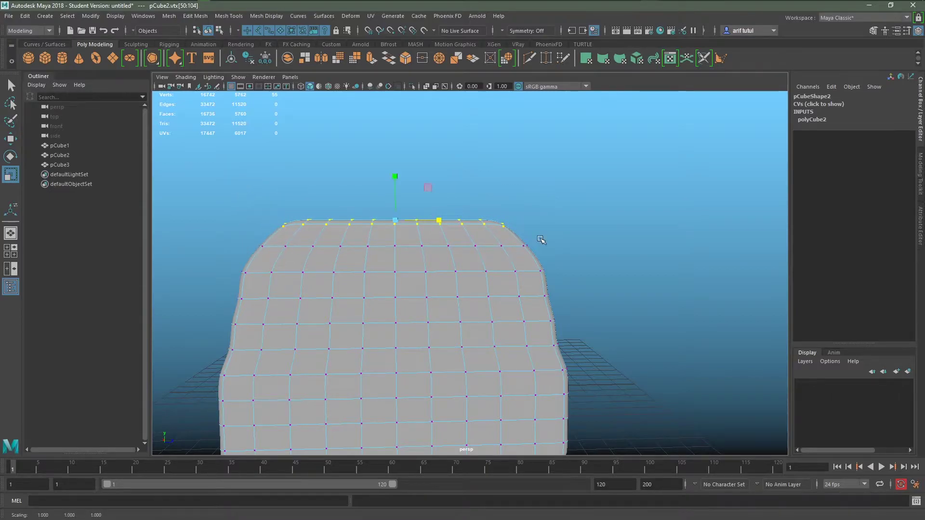
pyautogui.click(532, 256)
# Return the headboard to Object Mode and clear the selection.
pyautogui.scroll(-3, 566, 245)
pyautogui.keyDown('alt'); pyautogui.moveTo(566, 245); pyautogui.dragTo(433, 241); pyautogui.keyUp('alt')
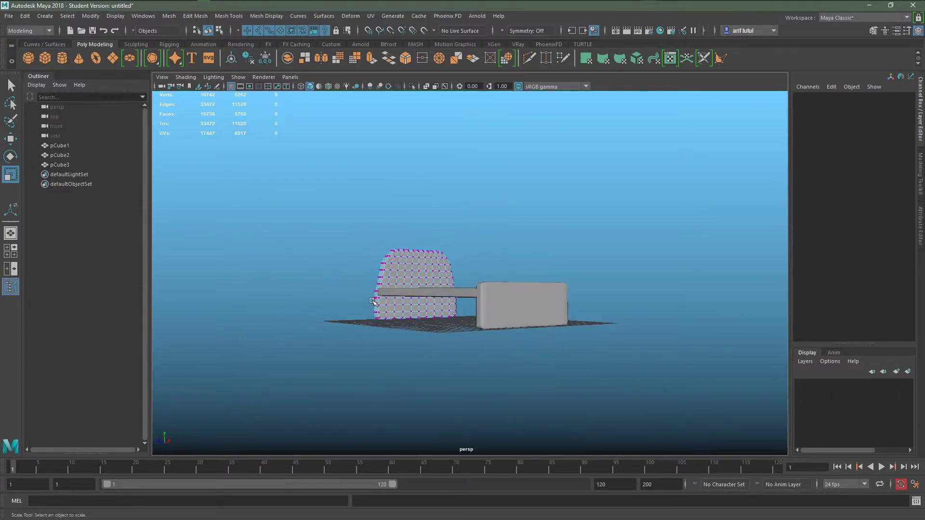
pyautogui.click(374, 305)
pyautogui.rightClick(394, 233)
pyautogui.moveTo(436, 230); pyautogui.dragTo(441, 219, button='right')
pyautogui.click(412, 360)
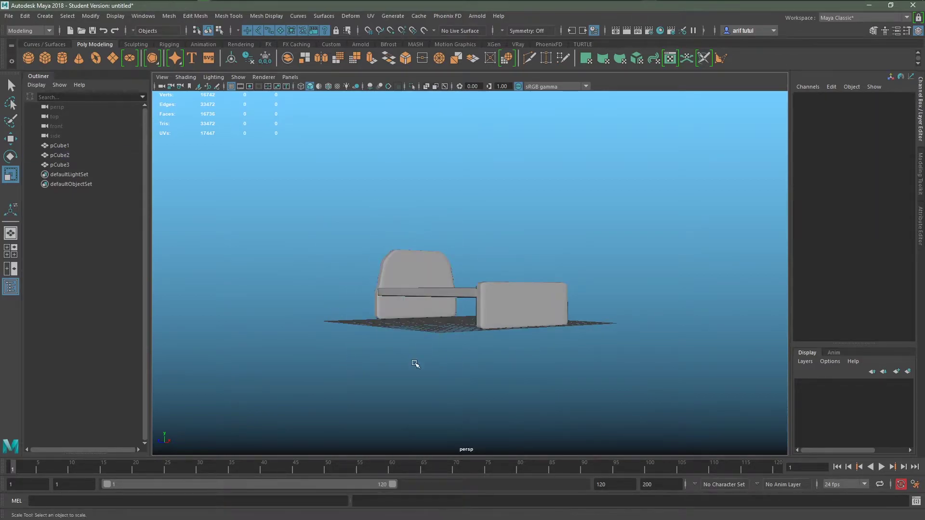
# Widen the headboard to a Z scale of 1.077, then deselect it.
pyautogui.scroll(-2, 412, 359)
pyautogui.scroll(-2, 411, 355)
pyautogui.scroll(3, 412, 353)
pyautogui.moveTo(413, 351)
pyautogui.keyDown('alt'); pyautogui.mouseDown()
pyautogui.moveTo(385, 380)
pyautogui.moveTo(437, 377)
pyautogui.moveTo(421, 365)
pyautogui.moveTo(433, 355)
pyautogui.moveTo(467, 376)
pyautogui.mouseUp(); pyautogui.keyUp('alt')
pyautogui.scroll(5, 406, 369)
pyautogui.scroll(-4, 406, 370)
pyautogui.click(417, 370)
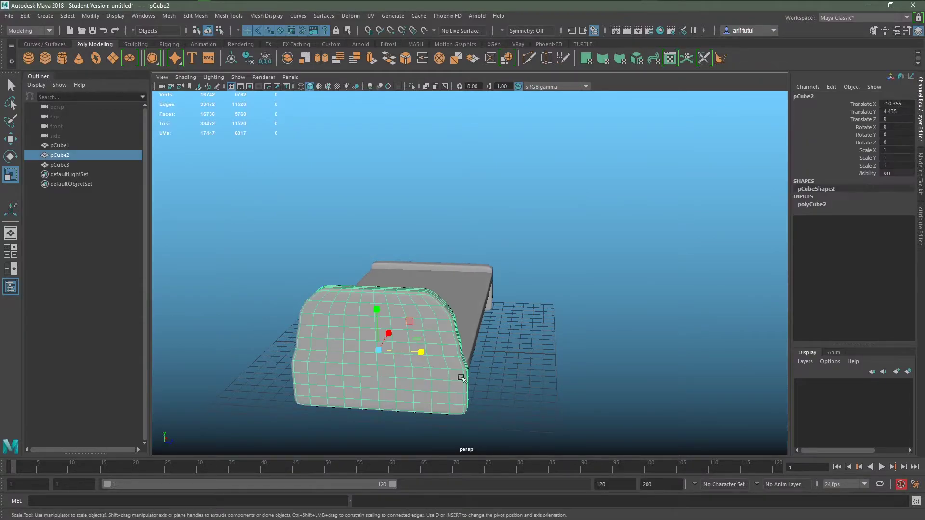
pyautogui.moveTo(424, 354)
pyautogui.mouseDown()
pyautogui.moveTo(490, 358)
pyautogui.moveTo(470, 341)
pyautogui.moveTo(368, 320)
pyautogui.moveTo(362, 336)
pyautogui.moveTo(385, 351)
pyautogui.moveTo(450, 350)
pyautogui.moveTo(438, 353)
pyautogui.mouseUp()
pyautogui.click(490, 359)
pyautogui.scroll(2, 392, 351)
pyautogui.scroll(2, 404, 345)
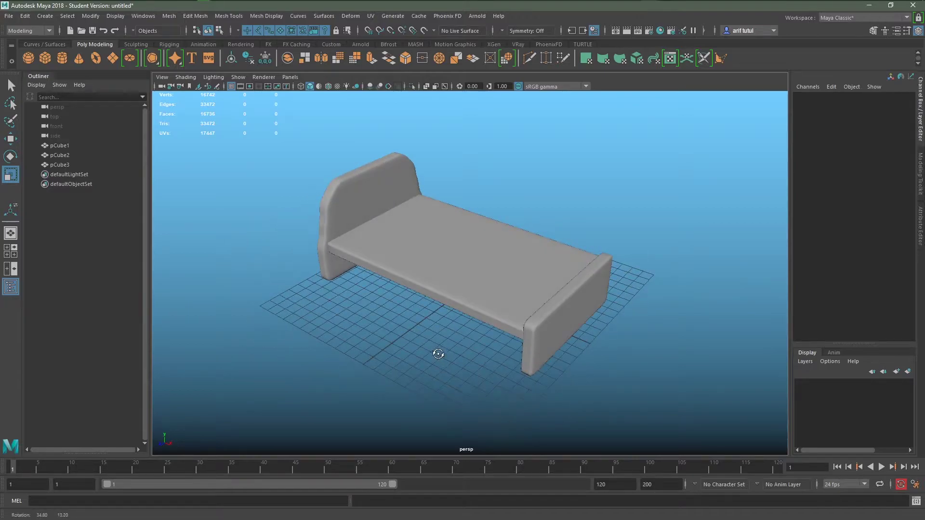
# Create a polygon cube and raise it up onto the mattress.
pyautogui.click(45, 56)
pyautogui.press('w')
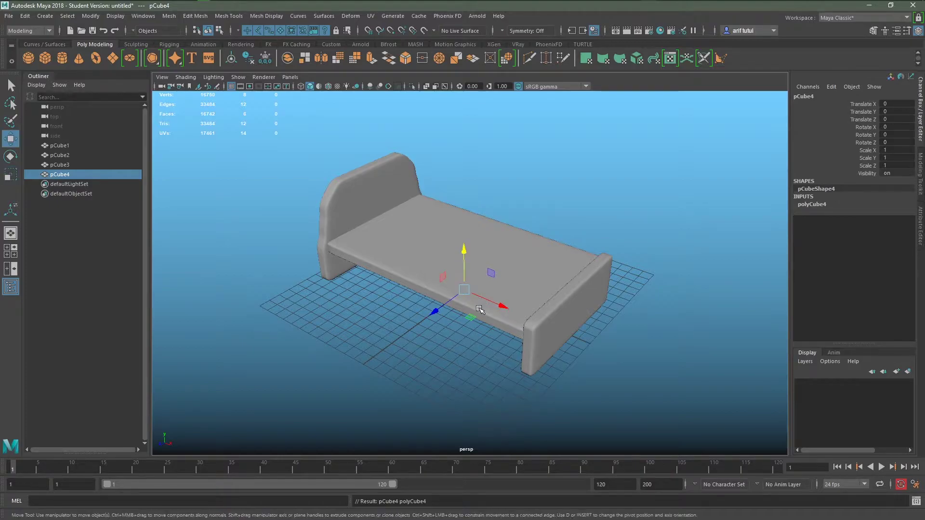
pyautogui.moveTo(464, 249); pyautogui.dragTo(465, 185)
pyautogui.scroll(3, 480, 319)
pyautogui.scroll(3, 506, 291)
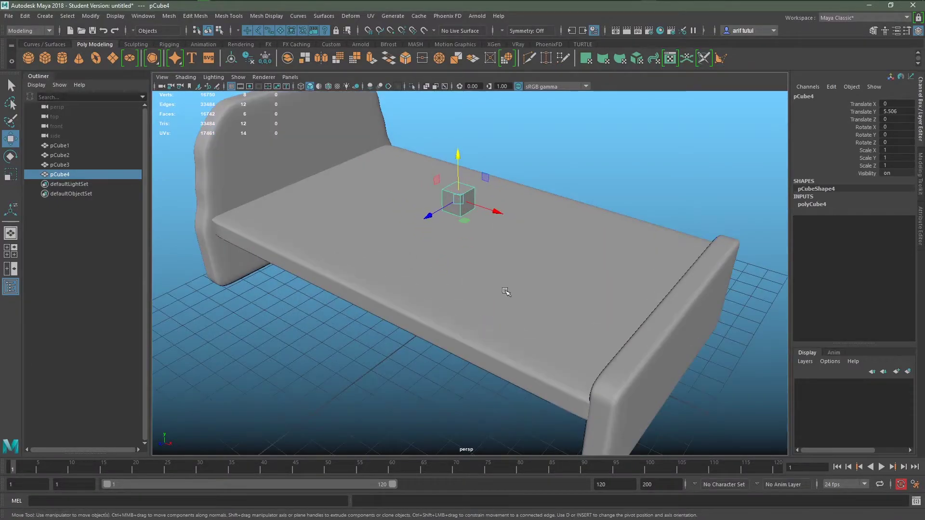
# Size polyCube4 to Width 3.04, Height 1.28 and Depth 4.38.
pyautogui.press('t')
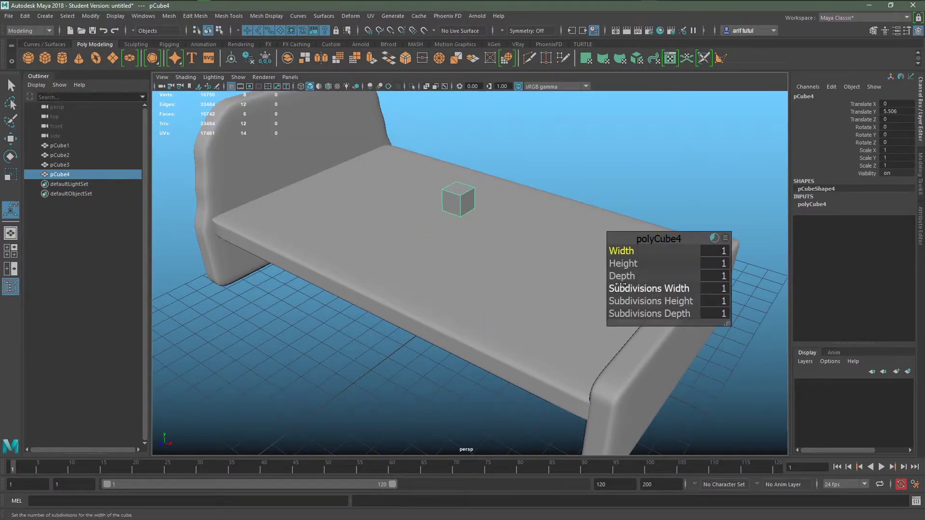
pyautogui.moveTo(626, 276); pyautogui.dragTo(761, 277)
pyautogui.scroll(3, 500, 274)
pyautogui.scroll(2, 507, 273)
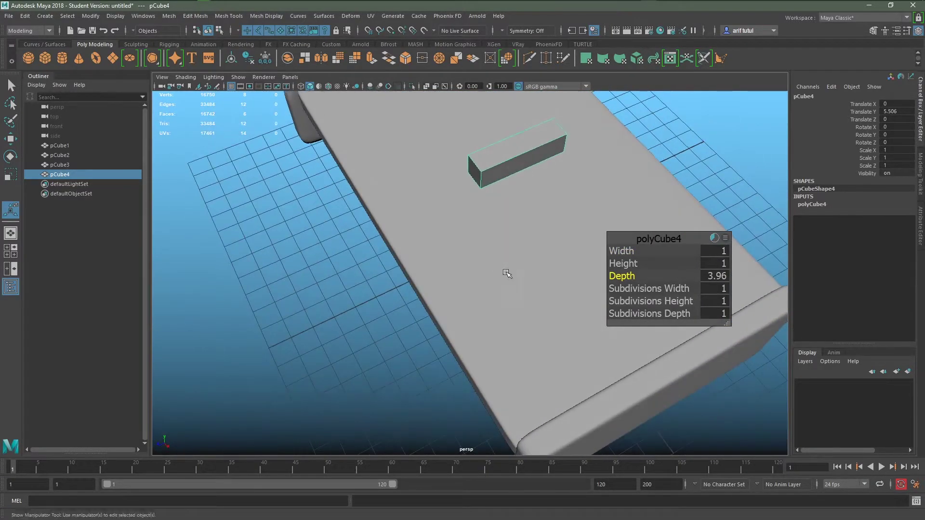
pyautogui.moveTo(625, 266)
pyautogui.mouseDown()
pyautogui.moveTo(664, 264)
pyautogui.moveTo(593, 264)
pyautogui.moveTo(720, 268)
pyautogui.mouseUp()
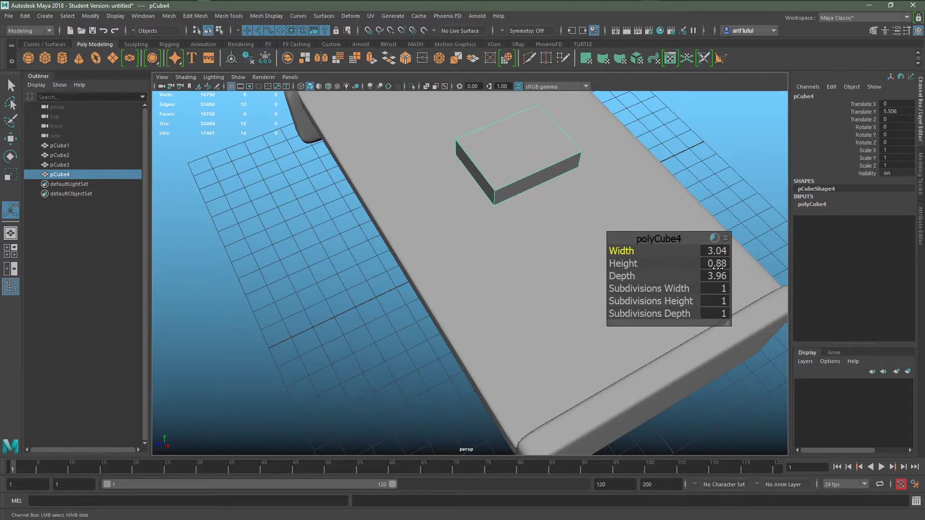
pyautogui.moveTo(626, 276)
pyautogui.mouseDown()
pyautogui.moveTo(638, 276)
pyautogui.moveTo(495, 306)
pyautogui.moveTo(506, 269)
pyautogui.moveTo(547, 241)
pyautogui.mouseUp()
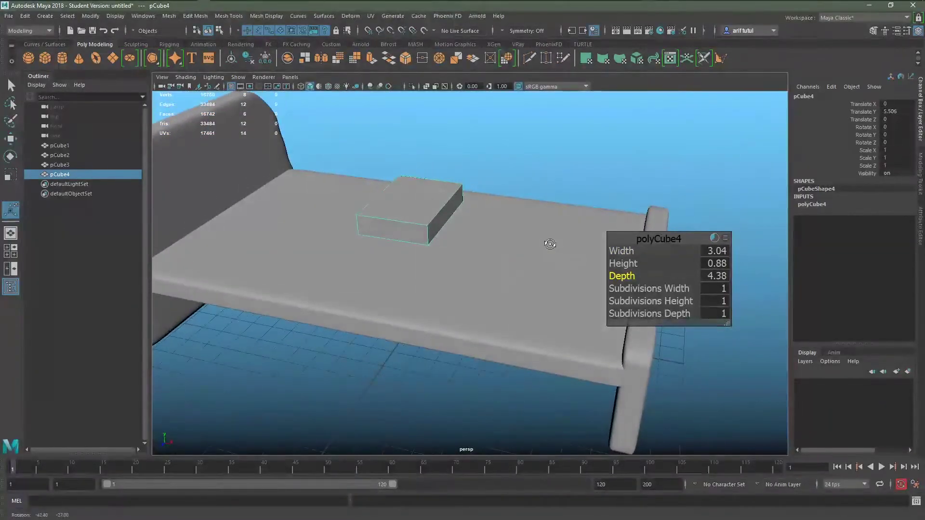
# Set the pillow's subdivisions to 4×3×4 and preview it smoothed.
pyautogui.click(670, 289)
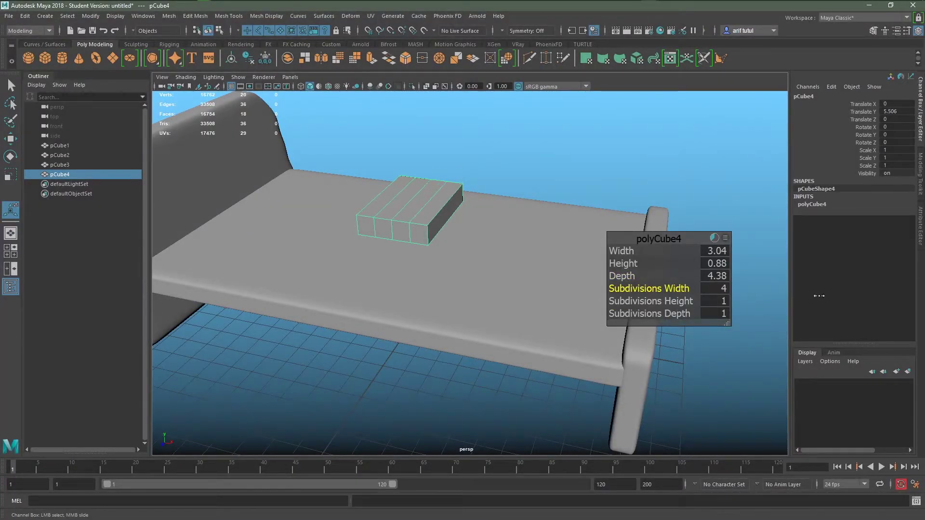
pyautogui.click(667, 300)
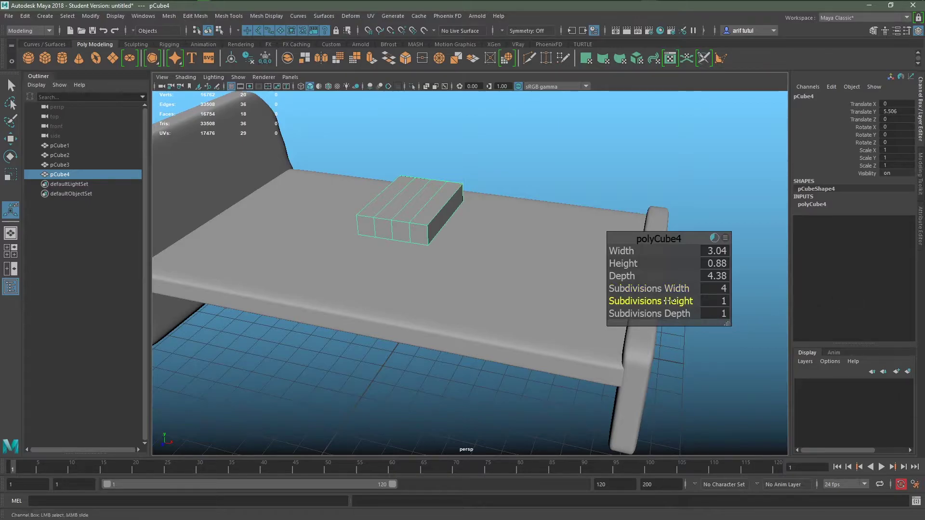
pyautogui.moveTo(722, 300); pyautogui.dragTo(765, 300)
pyautogui.click(640, 314)
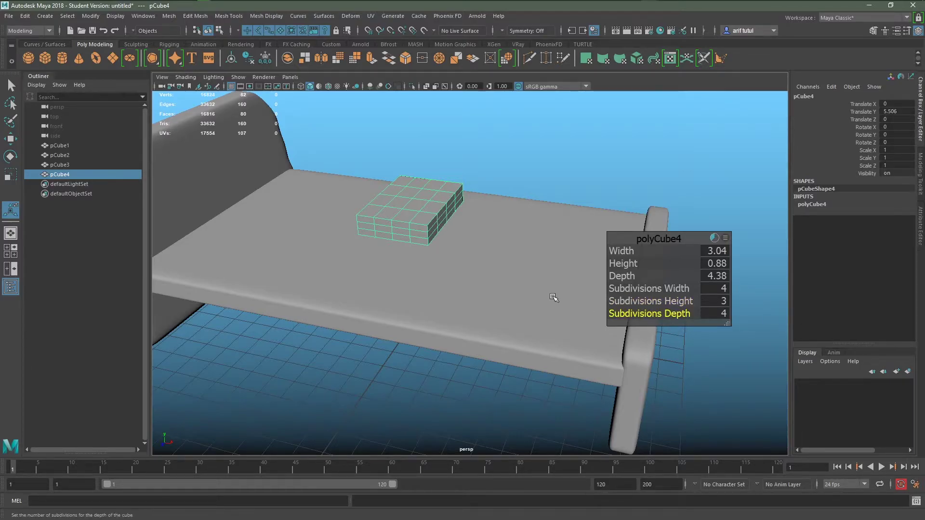
pyautogui.press('3')
pyautogui.moveTo(485, 335)
pyautogui.keyDown('alt'); pyautogui.mouseDown()
pyautogui.moveTo(456, 264)
pyautogui.moveTo(433, 254)
pyautogui.mouseUp(); pyautogui.keyUp('alt')
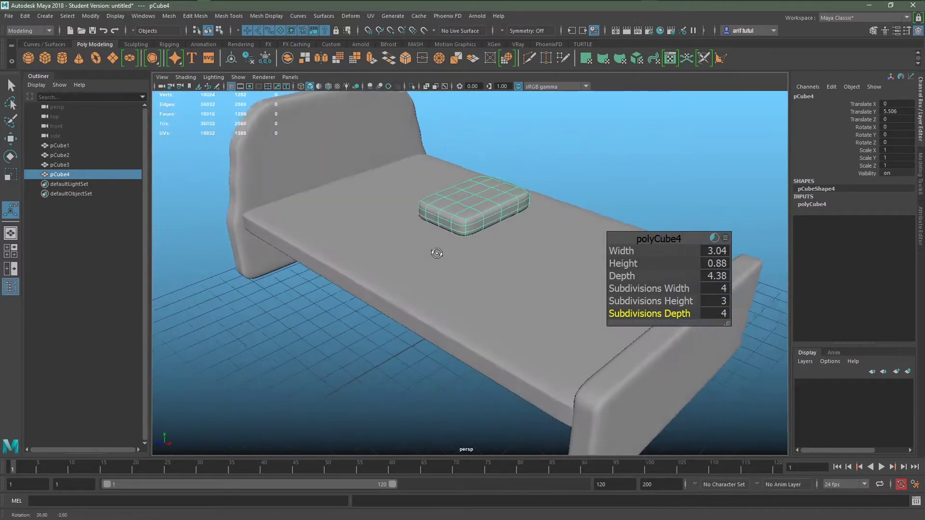
pyautogui.moveTo(629, 265); pyautogui.dragTo(640, 262)
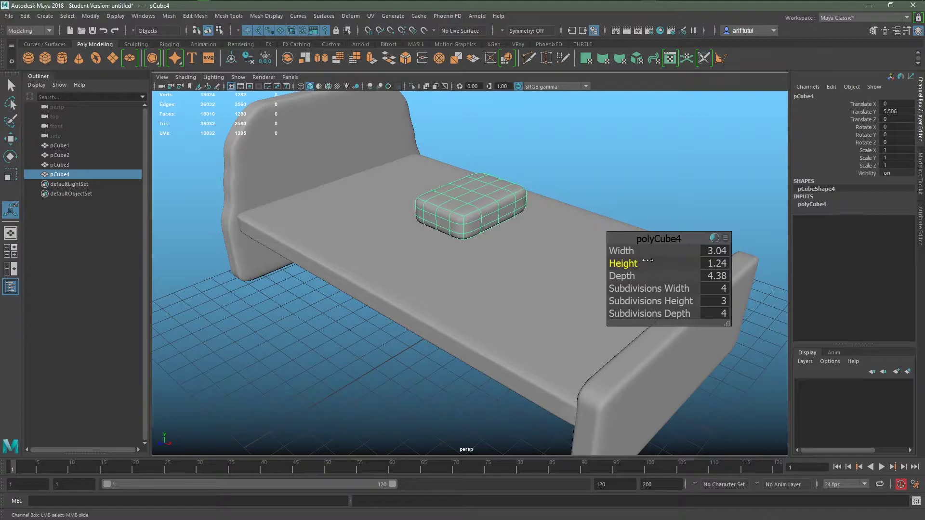
pyautogui.moveTo(642, 261)
pyautogui.keyDown('alt'); pyautogui.mouseDown()
pyautogui.moveTo(523, 303)
pyautogui.moveTo(526, 254)
pyautogui.moveTo(500, 263)
pyautogui.mouseUp(); pyautogui.keyUp('alt')
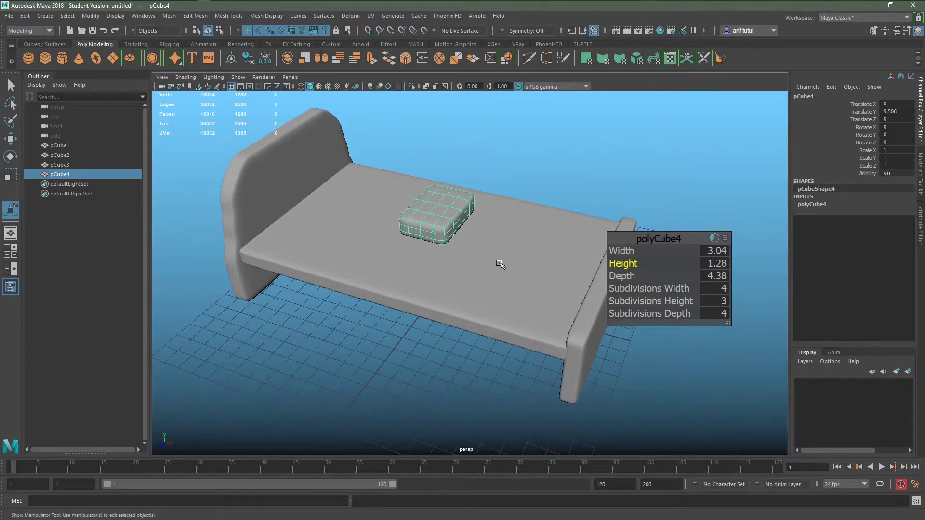
# Move pillow pCube4 toward the headboard and nudge it across the bed.
pyautogui.press('w')
pyautogui.moveTo(482, 227); pyautogui.dragTo(381, 198)
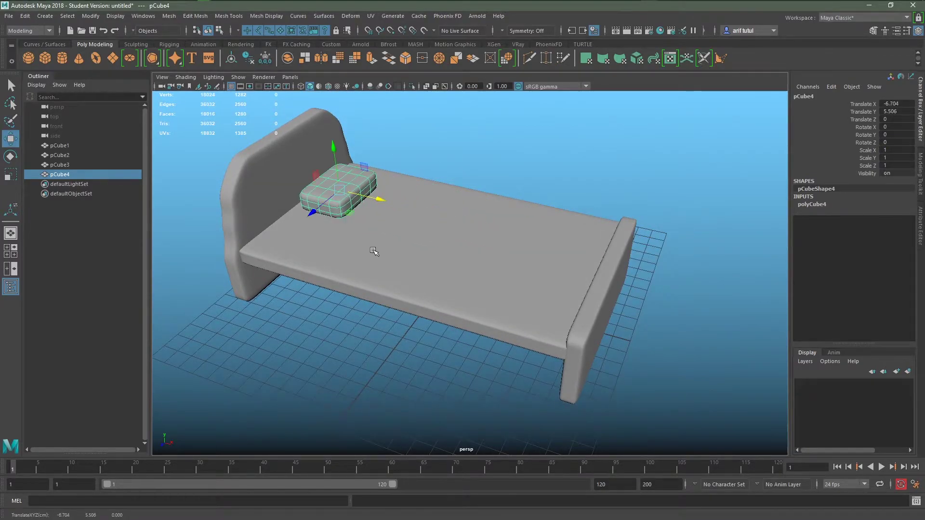
pyautogui.moveTo(374, 251)
pyautogui.keyDown('alt'); pyautogui.mouseDown()
pyautogui.moveTo(392, 192)
pyautogui.moveTo(500, 250)
pyautogui.moveTo(454, 303)
pyautogui.moveTo(430, 288)
pyautogui.moveTo(442, 276)
pyautogui.moveTo(407, 266)
pyautogui.moveTo(424, 266)
pyautogui.mouseUp(); pyautogui.keyUp('alt')
pyautogui.moveTo(424, 265)
pyautogui.keyDown('alt'); pyautogui.mouseDown()
pyautogui.moveTo(463, 316)
pyautogui.moveTo(532, 254)
pyautogui.moveTo(452, 319)
pyautogui.moveTo(559, 270)
pyautogui.moveTo(536, 250)
pyautogui.moveTo(485, 271)
pyautogui.mouseUp(); pyautogui.keyUp('alt')
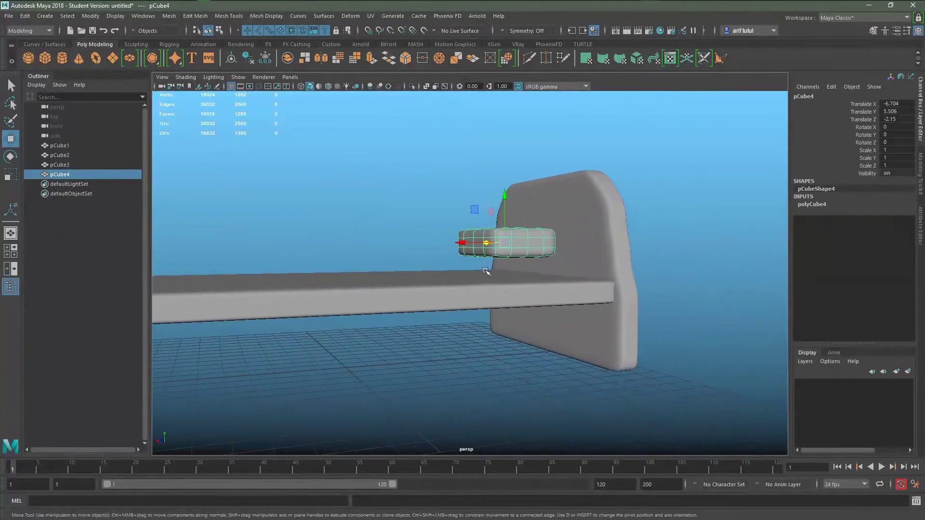
pyautogui.moveTo(548, 306)
pyautogui.keyDown('alt'); pyautogui.mouseDown()
pyautogui.moveTo(553, 313)
pyautogui.moveTo(542, 288)
pyautogui.mouseUp(); pyautogui.keyUp('alt')
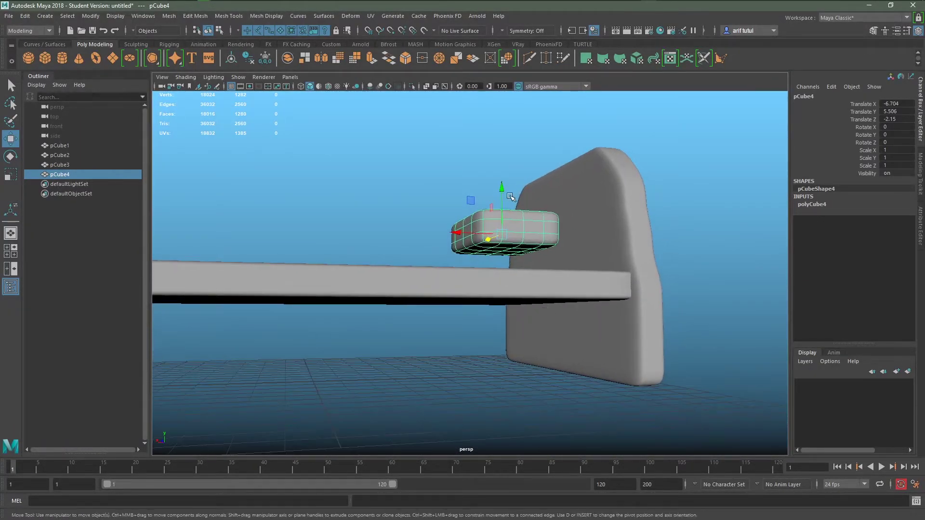
# Lower the pillow onto the mattress, shift it to one side, and duplicate it.
pyautogui.moveTo(510, 192); pyautogui.dragTo(510, 207)
pyautogui.moveTo(524, 316)
pyautogui.keyDown('alt'); pyautogui.mouseDown()
pyautogui.moveTo(520, 327)
pyautogui.moveTo(603, 281)
pyautogui.mouseUp(); pyautogui.keyUp('alt')
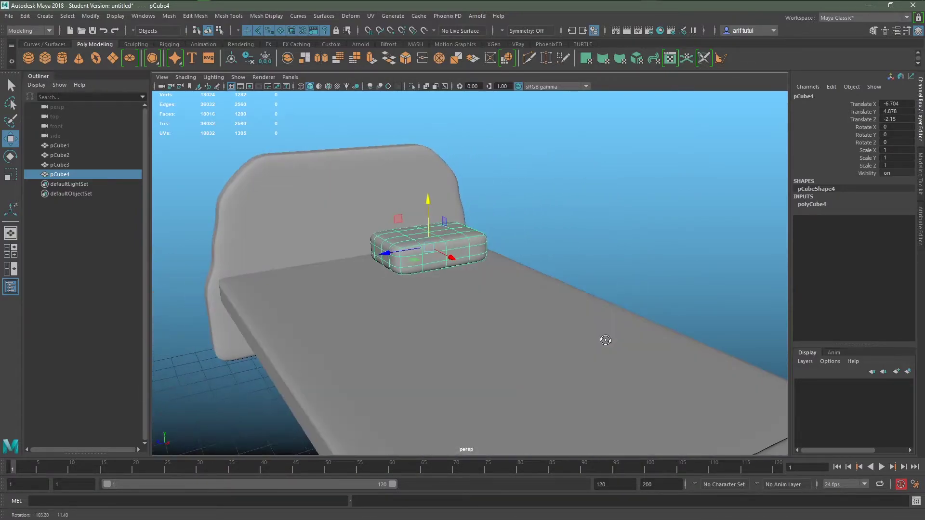
pyautogui.moveTo(450, 340)
pyautogui.keyDown('alt'); pyautogui.mouseDown()
pyautogui.moveTo(496, 318)
pyautogui.moveTo(336, 324)
pyautogui.moveTo(330, 351)
pyautogui.moveTo(386, 351)
pyautogui.mouseUp(); pyautogui.keyUp('alt')
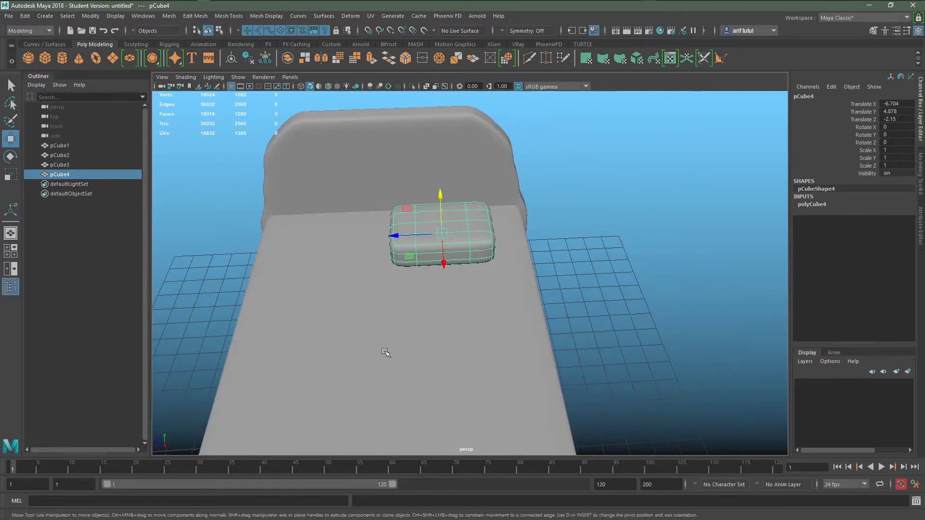
pyautogui.moveTo(391, 234); pyautogui.dragTo(433, 261)
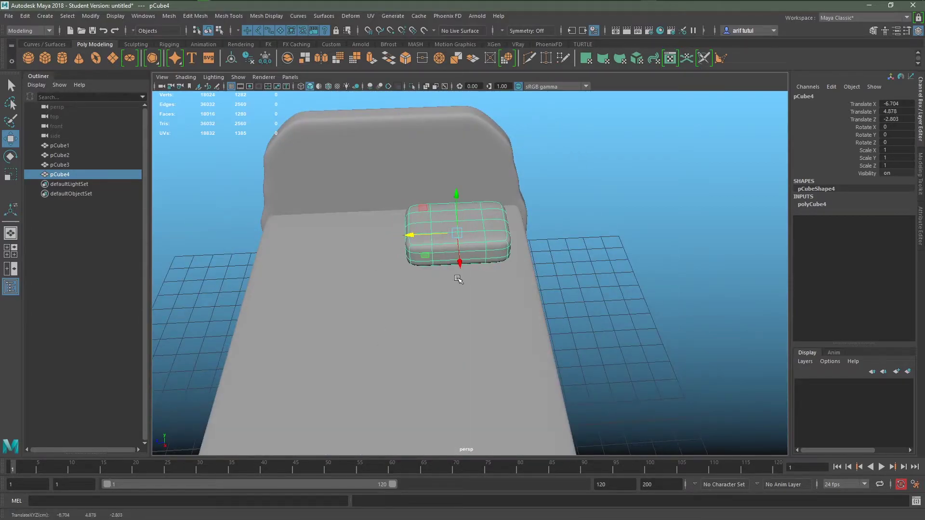
pyautogui.hotkey('ctrl', 'd')
# Move the copied pillow to the other side and shift both pillows toward the headboard.
pyautogui.moveTo(412, 236); pyautogui.dragTo(302, 244)
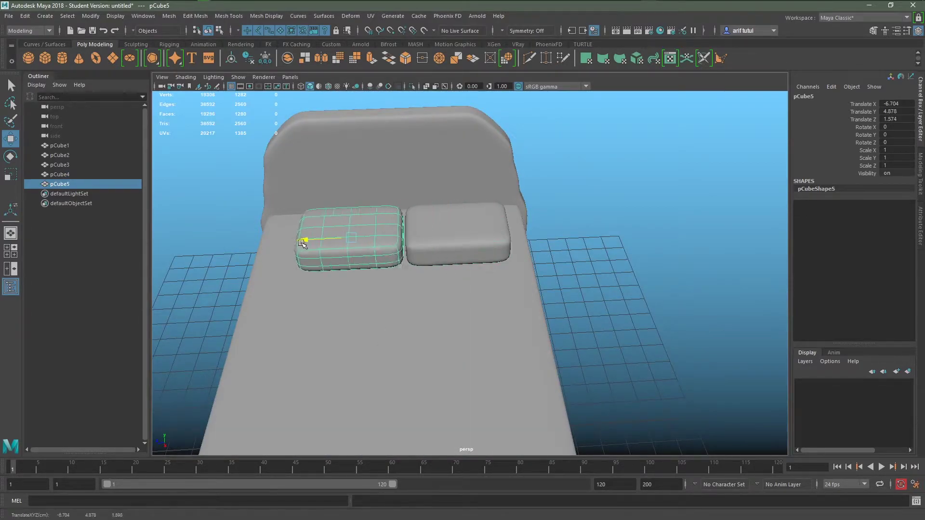
pyautogui.click(570, 279)
pyautogui.scroll(-3, 573, 291)
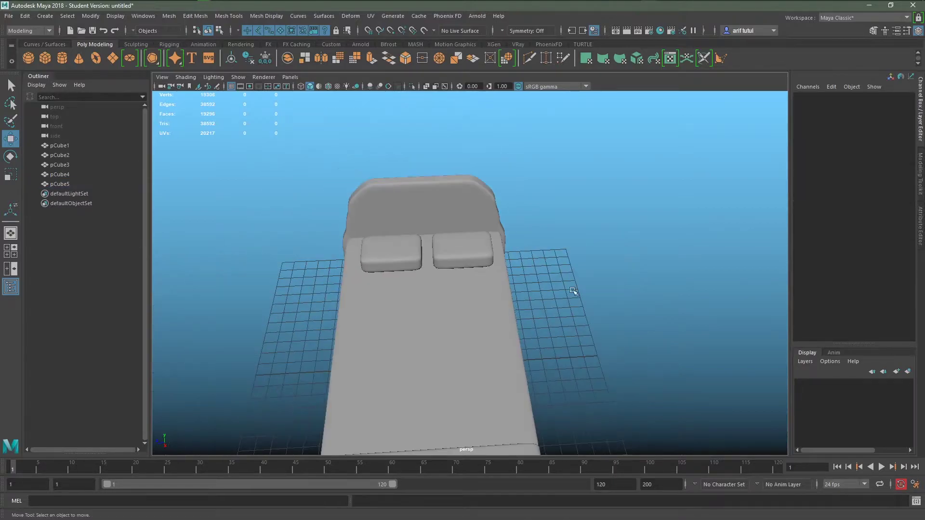
pyautogui.keyDown('alt'); pyautogui.moveTo(573, 291); pyautogui.dragTo(524, 339); pyautogui.keyUp('alt')
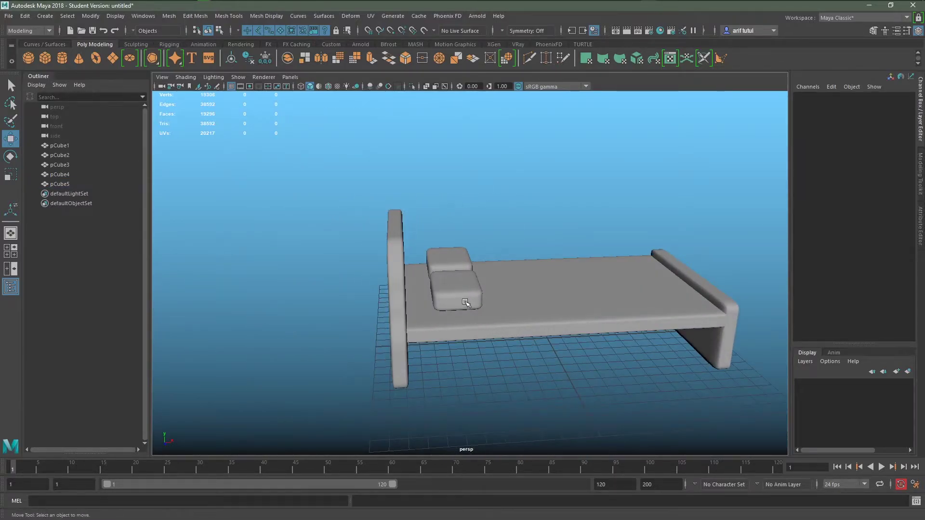
pyautogui.click(465, 302)
pyautogui.keyDown('shift'); pyautogui.click(443, 251); pyautogui.keyUp('shift')
pyautogui.moveTo(499, 267); pyautogui.dragTo(479, 266)
# Tilt pCube5 back to a Z rotation of -29.738 against the headboard and raise it slightly.
pyautogui.keyDown('alt'); pyautogui.moveTo(482, 360); pyautogui.dragTo(489, 347); pyautogui.keyUp('alt')
pyautogui.scroll(3, 490, 352)
pyautogui.keyDown('alt'); pyautogui.moveTo(492, 355); pyautogui.dragTo(508, 387, button='middle'); pyautogui.keyUp('alt')
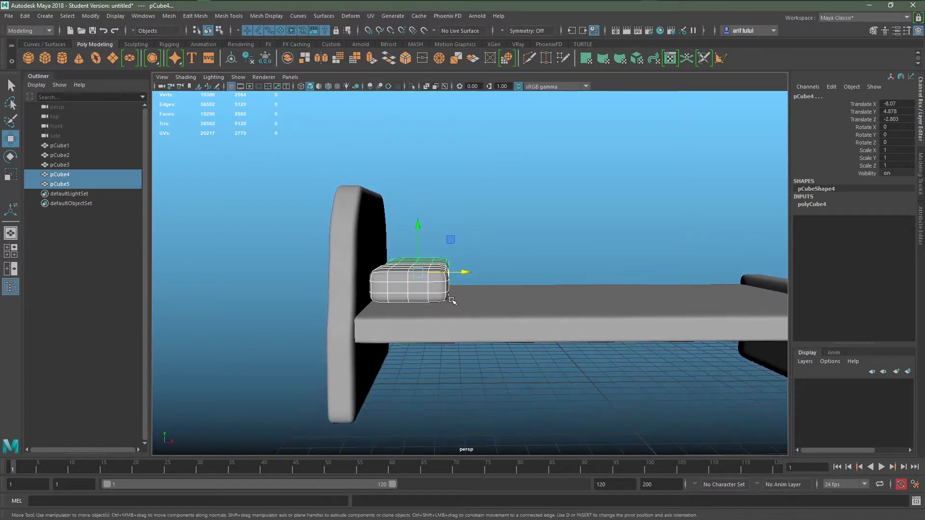
pyautogui.click(442, 286)
pyautogui.press('e')
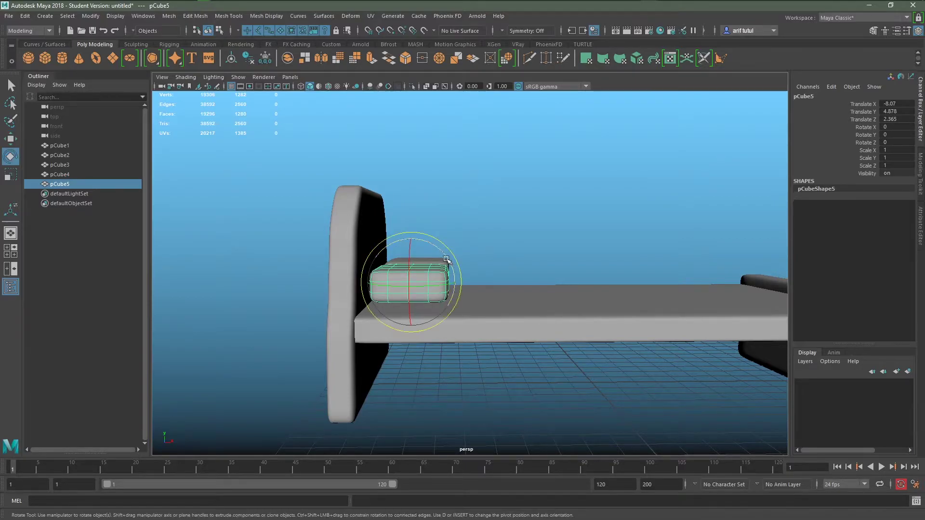
pyautogui.moveTo(446, 255); pyautogui.dragTo(456, 276)
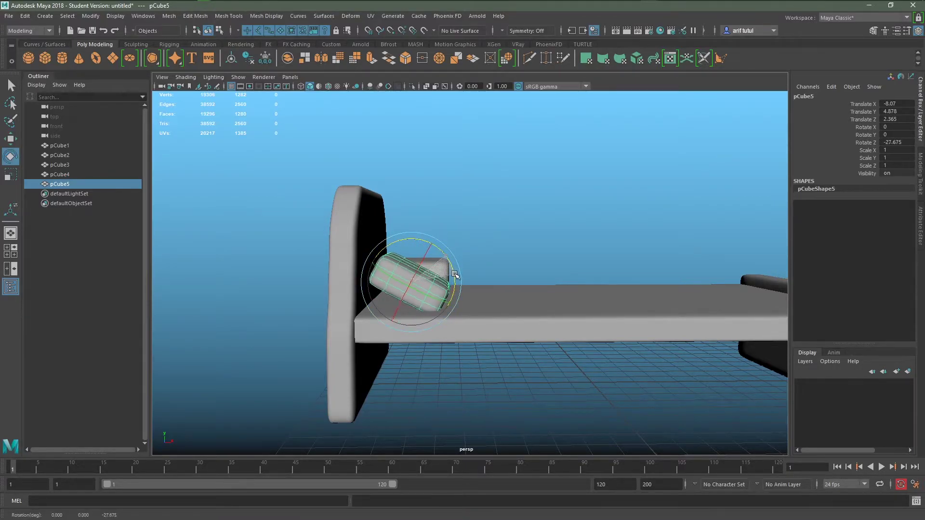
pyautogui.press('w')
pyautogui.moveTo(455, 282); pyautogui.dragTo(445, 283)
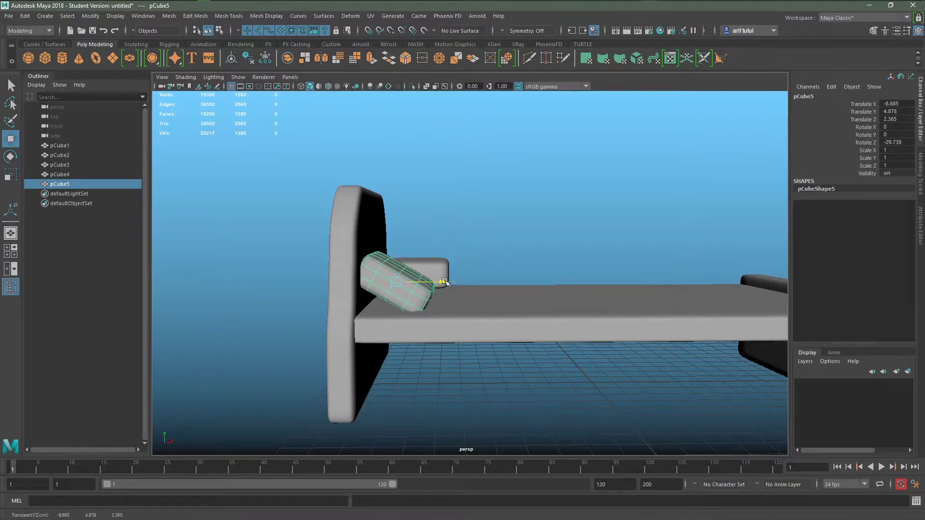
pyautogui.moveTo(400, 263); pyautogui.dragTo(404, 247)
# In the front view, fine-tune the tilted pillow to X -8.381, Y 5.133.
pyautogui.press('space')
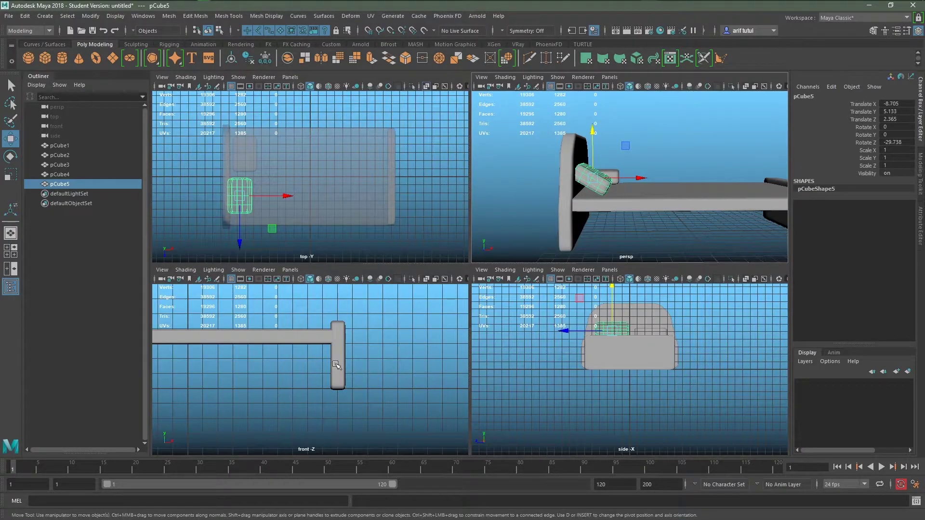
pyautogui.scroll(-5, 336, 365)
pyautogui.scroll(-2, 354, 385)
pyautogui.press('space')
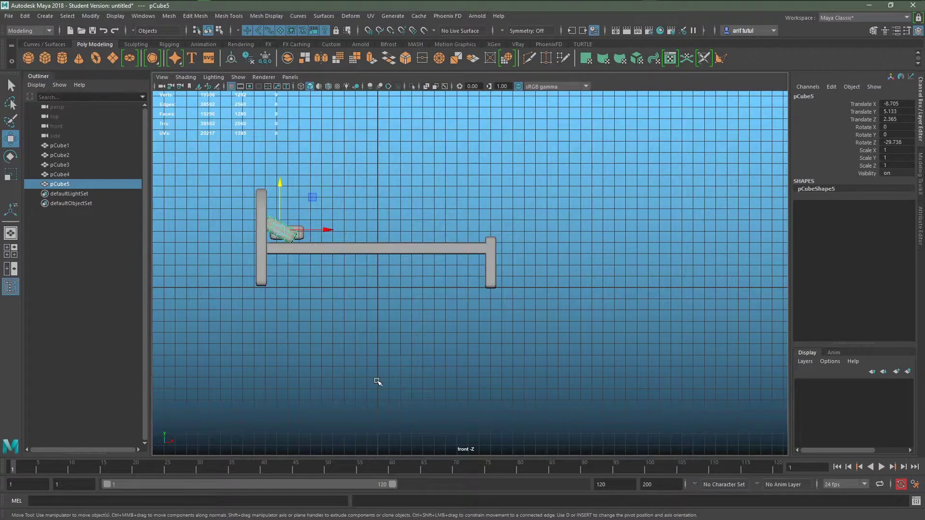
pyautogui.scroll(1, 285, 357)
pyautogui.keyDown('alt'); pyautogui.moveTo(286, 357); pyautogui.dragTo(429, 419, button='middle'); pyautogui.keyUp('alt')
pyautogui.scroll(3, 422, 407)
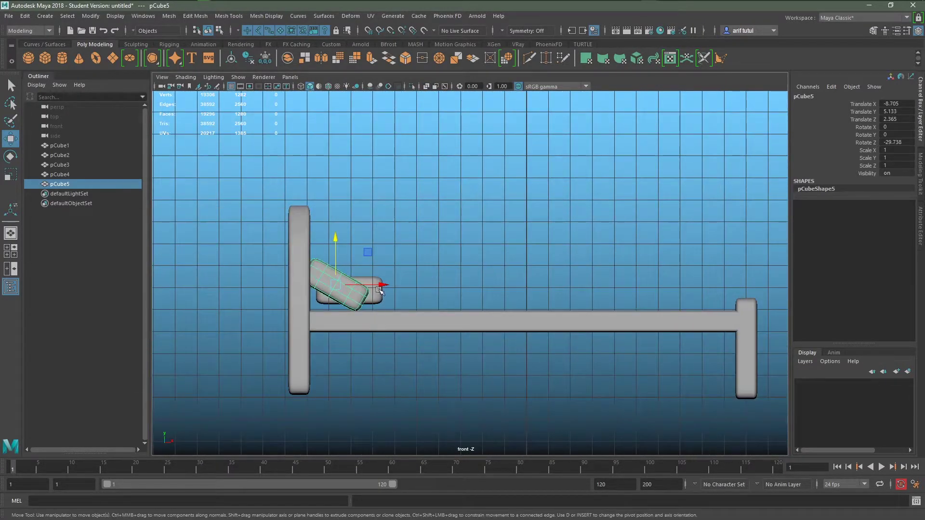
pyautogui.moveTo(379, 289); pyautogui.dragTo(387, 291)
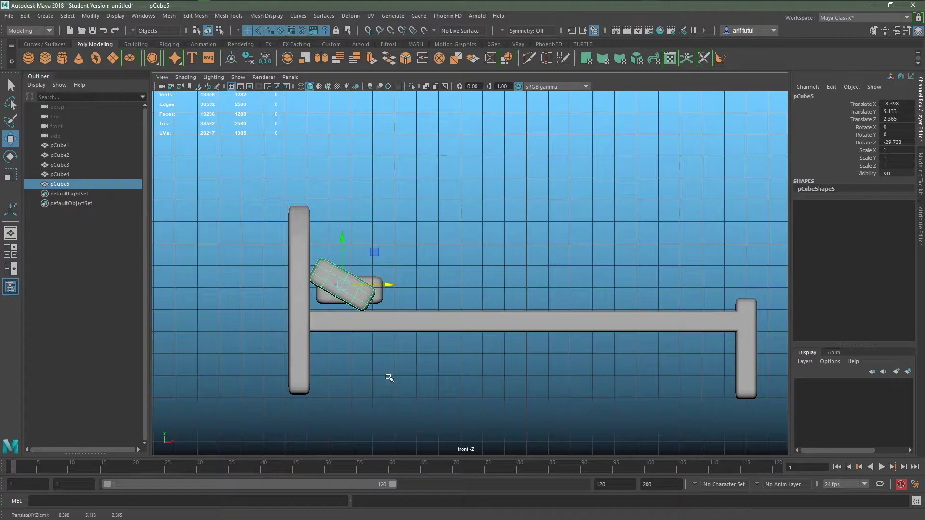
pyautogui.scroll(2, 386, 363)
pyautogui.scroll(-1, 399, 421)
pyautogui.moveTo(368, 306); pyautogui.dragTo(369, 305)
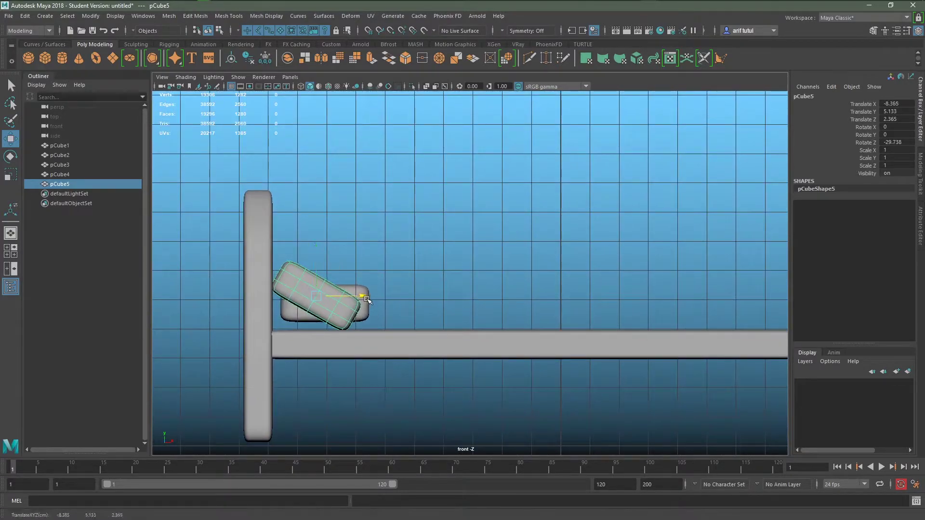
# Return to the maximised perspective view of the bed and deselect the pillow.
pyautogui.press('space')
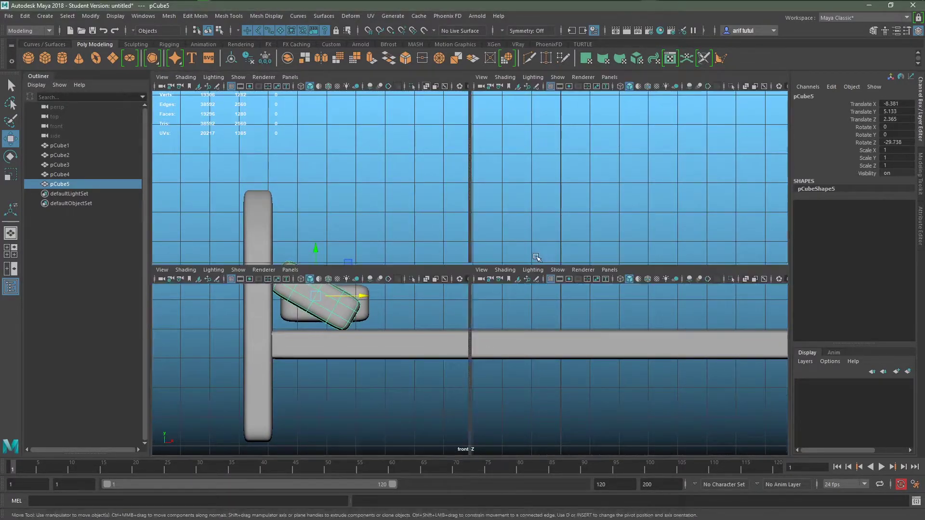
pyautogui.press('space')
pyautogui.moveTo(569, 339)
pyautogui.keyDown('alt'); pyautogui.mouseDown()
pyautogui.moveTo(488, 309)
pyautogui.moveTo(596, 300)
pyautogui.moveTo(561, 334)
pyautogui.moveTo(518, 270)
pyautogui.mouseUp(); pyautogui.keyUp('alt')
pyautogui.click(533, 324)
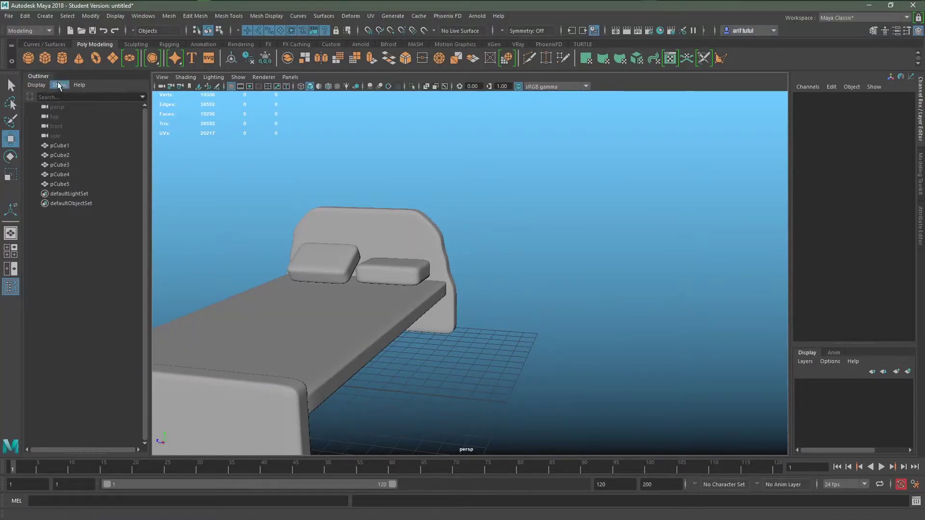
# Create a polygon sphere and move it beside the head of the bed.
pyautogui.click(31, 58)
pyautogui.moveTo(280, 383)
pyautogui.mouseDown()
pyautogui.moveTo(386, 390)
pyautogui.moveTo(429, 378)
pyautogui.moveTo(377, 359)
pyautogui.moveTo(482, 340)
pyautogui.mouseUp()
pyautogui.scroll(3, 476, 375)
pyautogui.moveTo(476, 375)
pyautogui.keyDown('alt'); pyautogui.mouseDown()
pyautogui.moveTo(534, 373)
pyautogui.moveTo(536, 315)
pyautogui.mouseUp(); pyautogui.keyUp('alt')
# Scale the sphere to 2.73 and flatten it to Scale Y 0.453; bring the new cylinder near.
pyautogui.press('r')
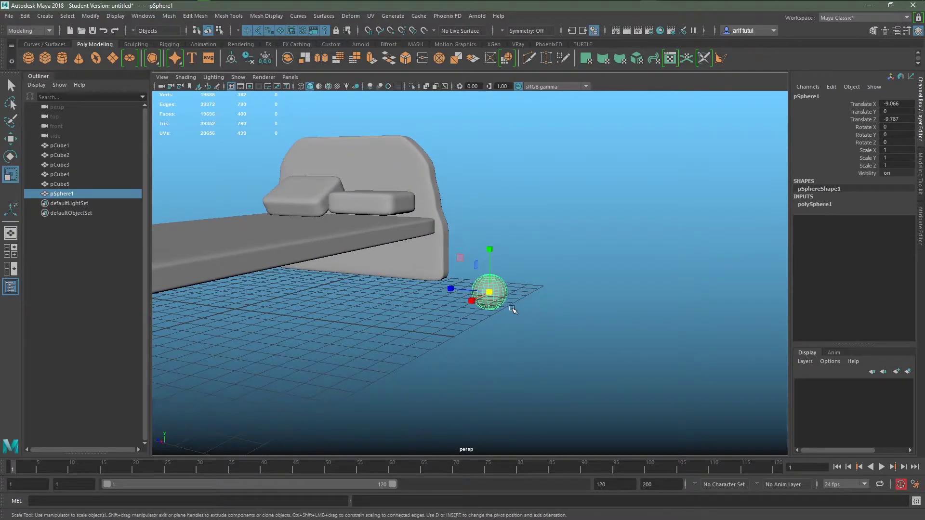
pyautogui.moveTo(536, 315); pyautogui.dragTo(541, 303, button='middle')
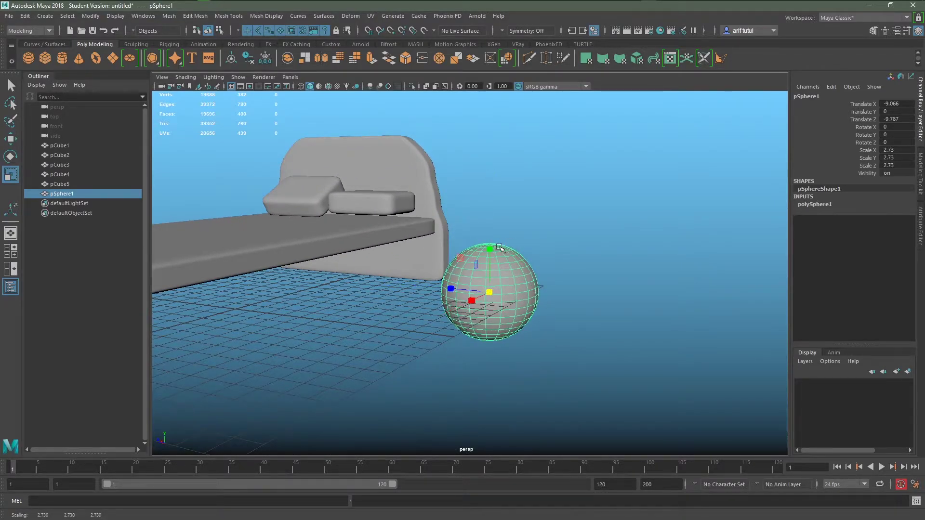
pyautogui.moveTo(498, 246)
pyautogui.mouseDown()
pyautogui.moveTo(496, 286)
pyautogui.moveTo(489, 198)
pyautogui.mouseUp()
pyautogui.press('w')
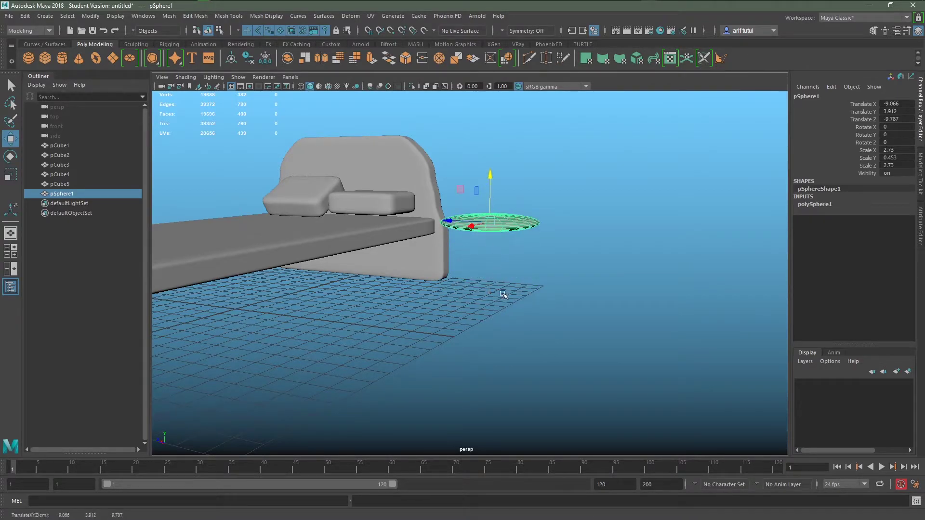
pyautogui.moveTo(503, 295)
pyautogui.keyDown('alt'); pyautogui.mouseDown()
pyautogui.moveTo(583, 265)
pyautogui.moveTo(507, 308)
pyautogui.moveTo(518, 355)
pyautogui.moveTo(598, 371)
pyautogui.mouseUp(); pyautogui.keyUp('alt')
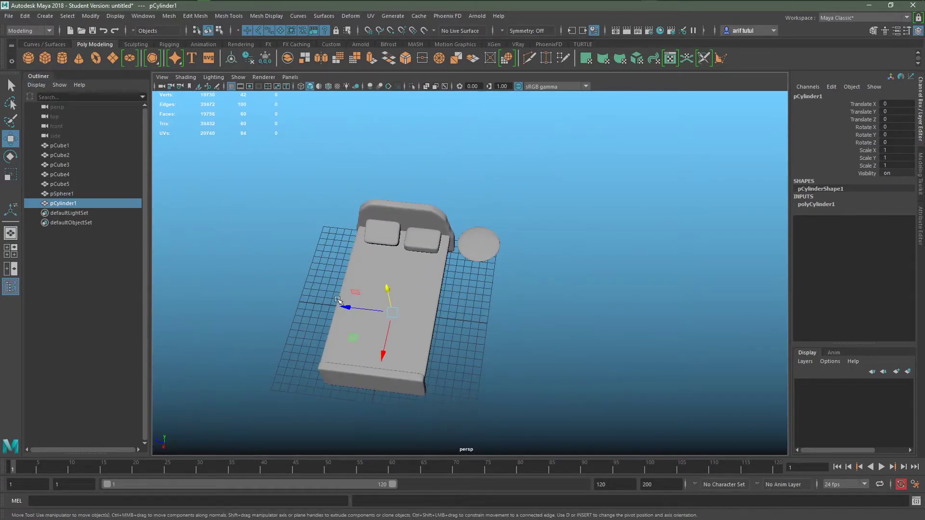
pyautogui.moveTo(338, 300); pyautogui.dragTo(458, 318)
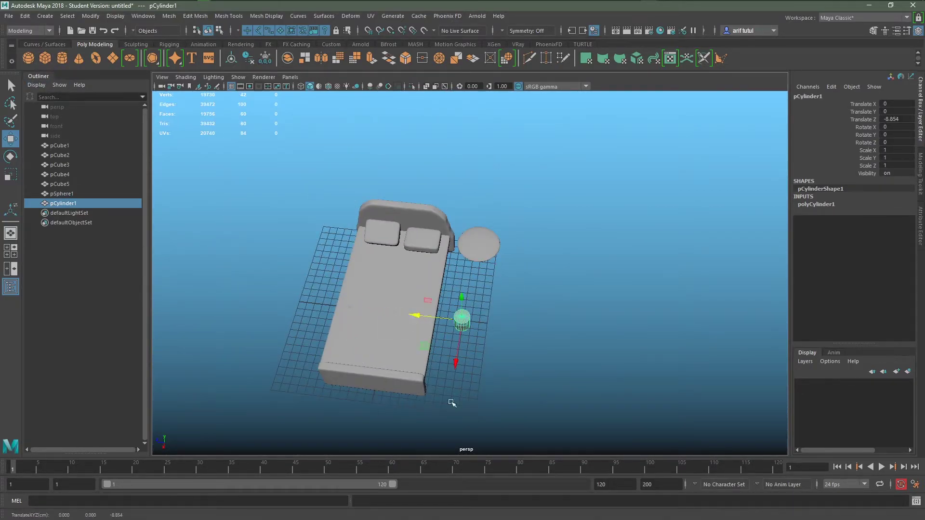
# Slide pCylinder1 under the tabletop disc and align it from the top view.
pyautogui.keyDown('alt'); pyautogui.moveTo(457, 410); pyautogui.dragTo(418, 358); pyautogui.keyUp('alt')
pyautogui.moveTo(381, 307); pyautogui.dragTo(440, 308)
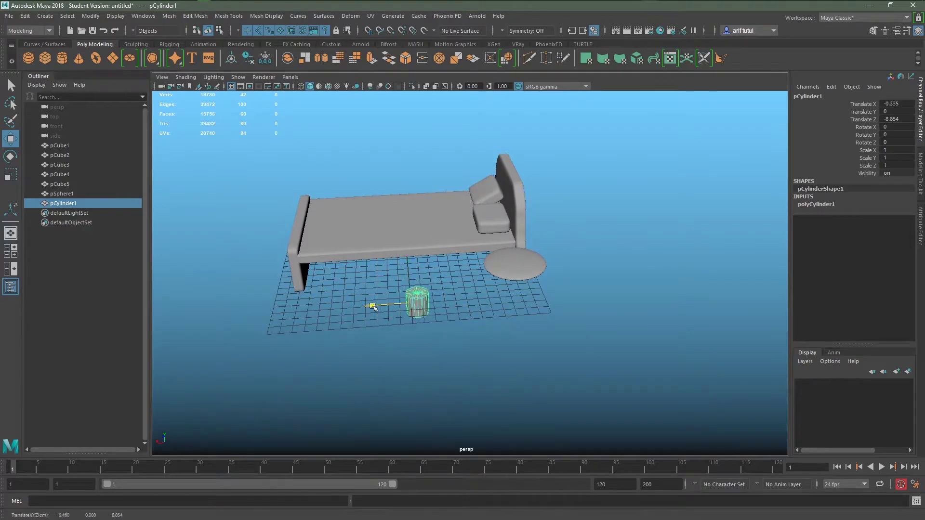
pyautogui.scroll(3, 485, 379)
pyautogui.scroll(-1, 485, 379)
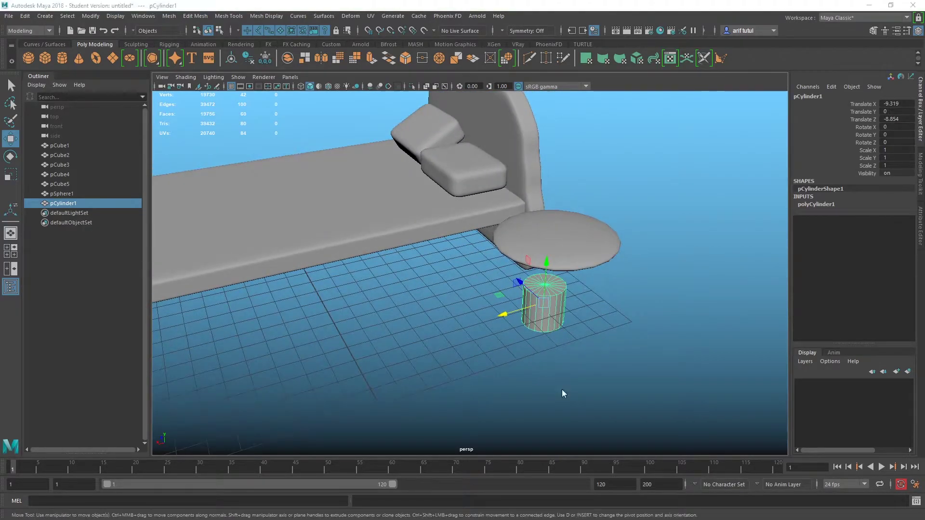
pyautogui.press('space')
pyautogui.press('space')
pyautogui.scroll(-2, 272, 244)
pyautogui.keyDown('alt'); pyautogui.moveTo(272, 244); pyautogui.dragTo(281, 431, button='middle'); pyautogui.keyUp('alt')
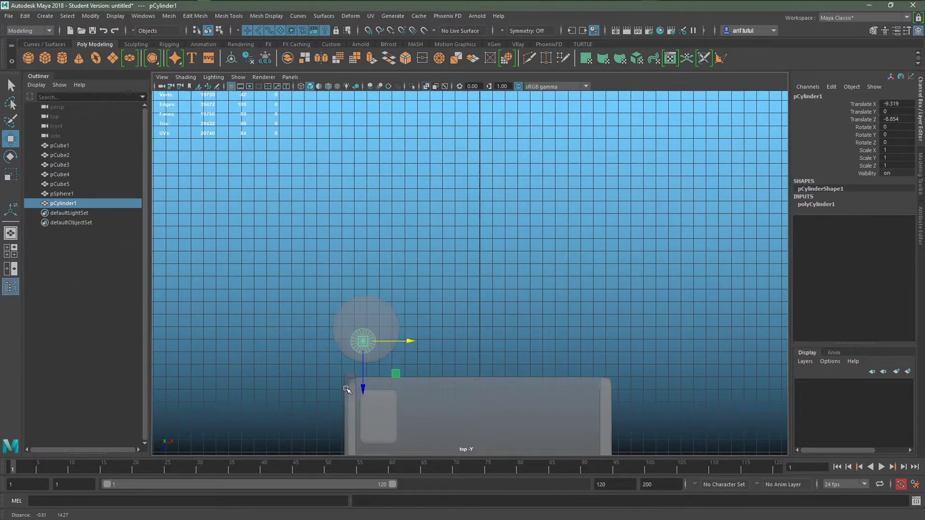
pyautogui.scroll(3, 281, 431)
pyautogui.moveTo(389, 426)
pyautogui.keyDown('alt'); pyautogui.mouseDown(button='middle')
pyautogui.moveTo(436, 329)
pyautogui.moveTo(429, 337)
pyautogui.mouseUp(button='middle'); pyautogui.keyUp('alt')
pyautogui.scroll(1, 437, 329)
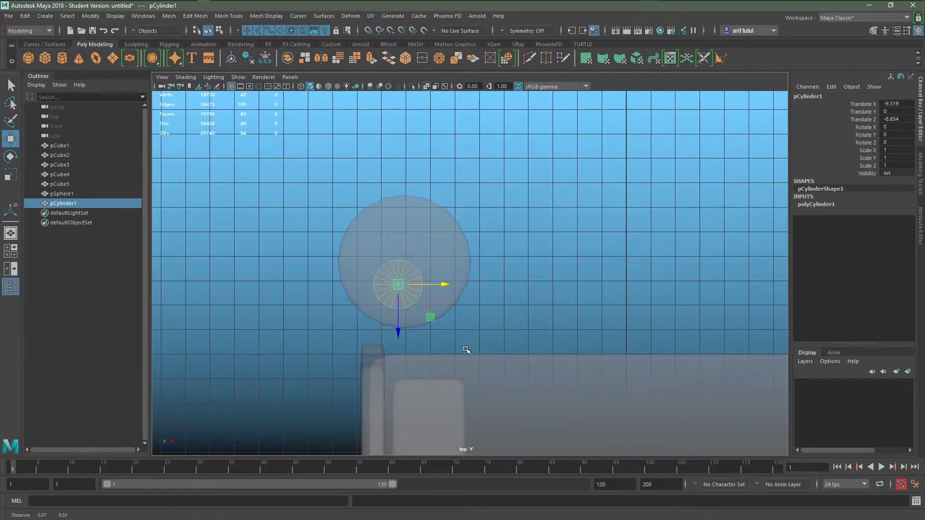
pyautogui.moveTo(398, 332); pyautogui.dragTo(401, 317)
# Shrink the cylinder uniformly to 0.398 and centre it at X -9.083, Z -9.7.
pyautogui.press('r')
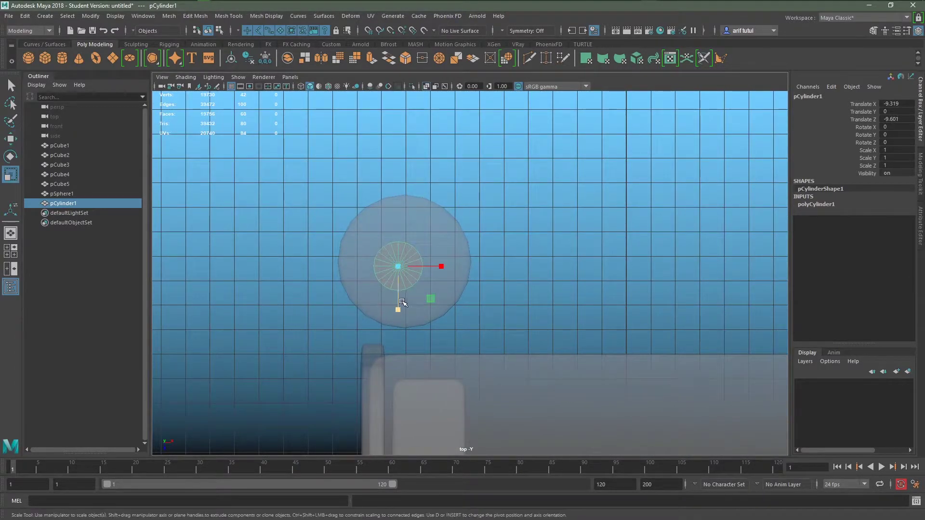
pyautogui.moveTo(398, 268); pyautogui.dragTo(375, 269)
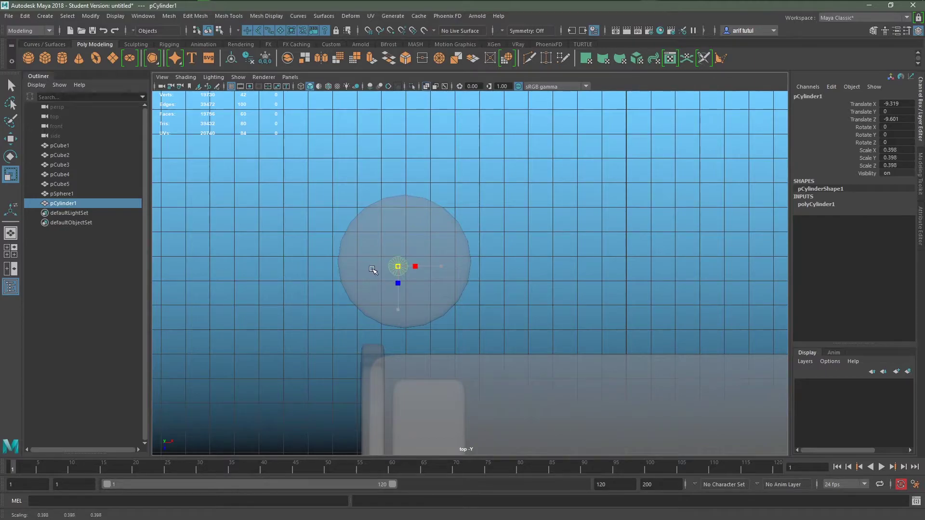
pyautogui.press('w')
pyautogui.click(444, 268)
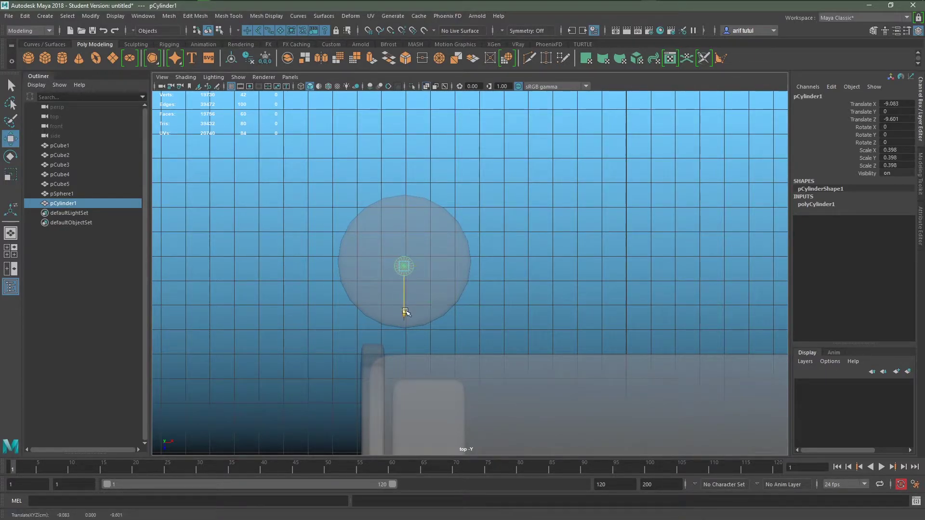
pyautogui.moveTo(404, 312); pyautogui.dragTo(404, 310)
pyautogui.press('space')
pyautogui.press('space')
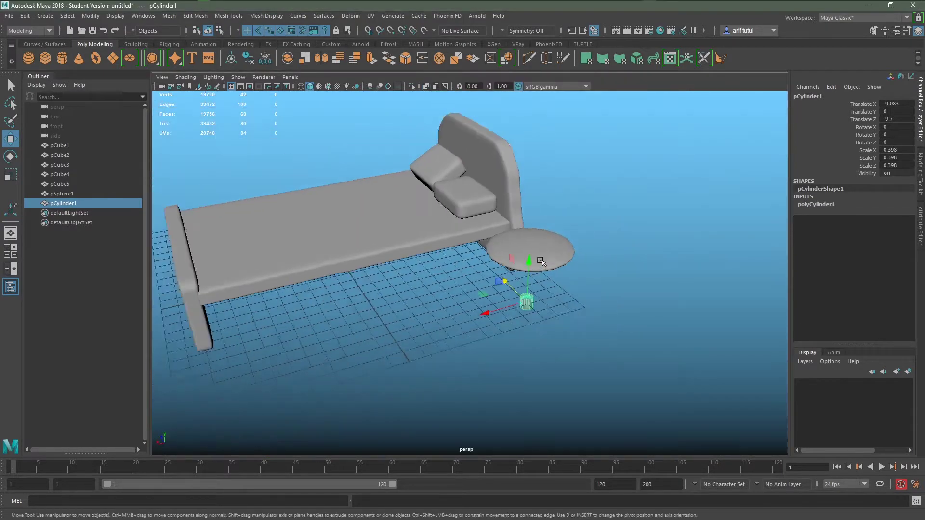
# Stretch pCylinder1 to Y scale 2.578 and raise it to Y 0.896 as a table leg.
pyautogui.keyDown('alt'); pyautogui.moveTo(538, 373); pyautogui.dragTo(561, 351); pyautogui.keyUp('alt')
pyautogui.press('r')
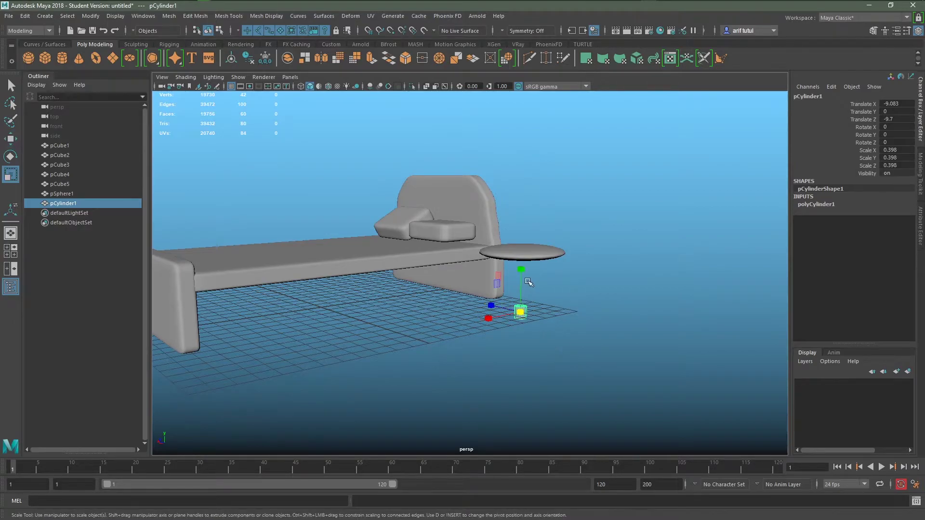
pyautogui.moveTo(521, 287); pyautogui.dragTo(520, 94)
pyautogui.press('w')
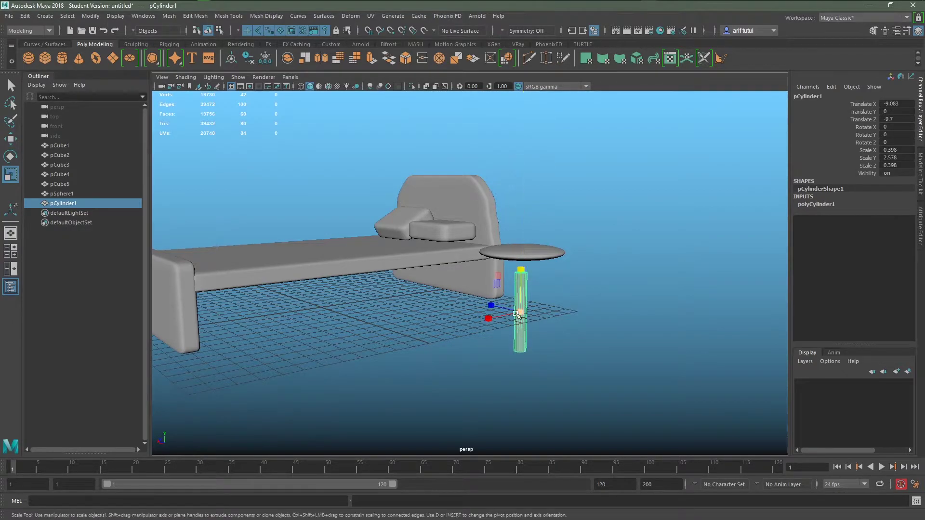
pyautogui.moveTo(521, 284); pyautogui.dragTo(521, 270)
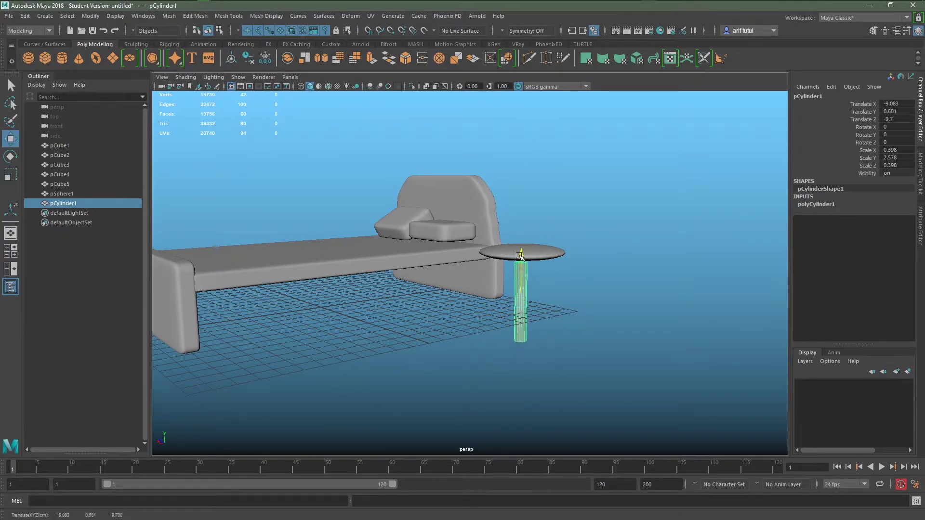
# Lower the round tabletop disc pSphere1 down onto the leg.
pyautogui.moveTo(492, 318)
pyautogui.keyDown('alt'); pyautogui.mouseDown()
pyautogui.moveTo(518, 342)
pyautogui.moveTo(545, 320)
pyautogui.mouseUp(); pyautogui.keyUp('alt')
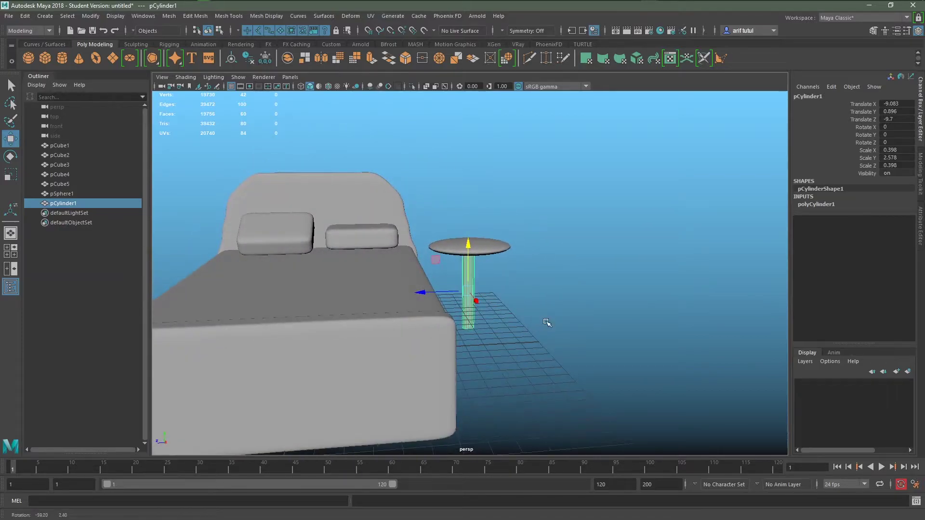
pyautogui.click(495, 242)
pyautogui.moveTo(471, 198); pyautogui.dragTo(471, 211)
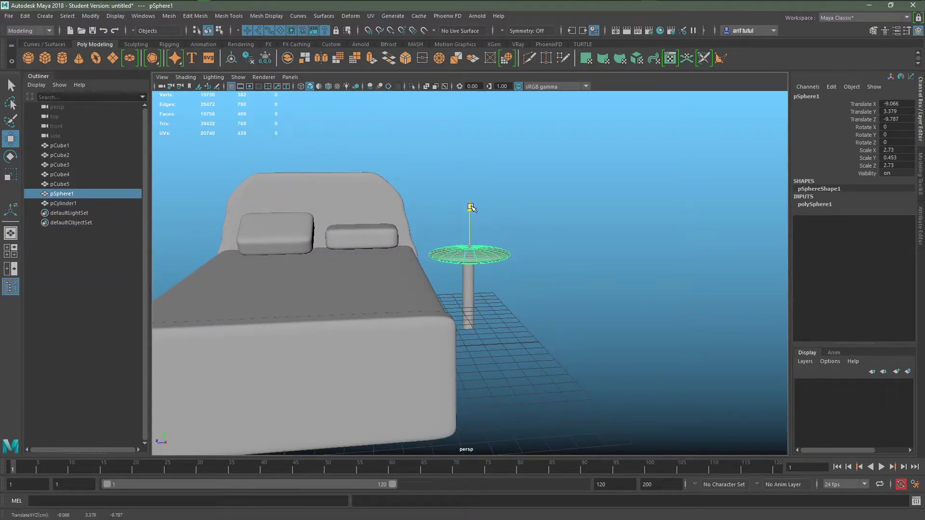
pyautogui.click(509, 338)
# Select the table leg and duplicate it with Ctrl+D, creating pCylinder2.
pyautogui.moveTo(509, 338)
pyautogui.keyDown('alt'); pyautogui.mouseDown()
pyautogui.moveTo(557, 319)
pyautogui.moveTo(515, 308)
pyautogui.mouseUp(); pyautogui.keyUp('alt')
pyautogui.moveTo(523, 346)
pyautogui.keyDown('alt'); pyautogui.mouseDown()
pyautogui.moveTo(583, 324)
pyautogui.moveTo(456, 340)
pyautogui.moveTo(478, 320)
pyautogui.mouseUp(); pyautogui.keyUp('alt')
pyautogui.click(526, 340)
pyautogui.hotkey('ctrl', 'd')
# Undo the accidental nudge, then tilt pCylinder2 about 34 degrees and slide it sideways.
pyautogui.hotkey('ctrl', 'z')
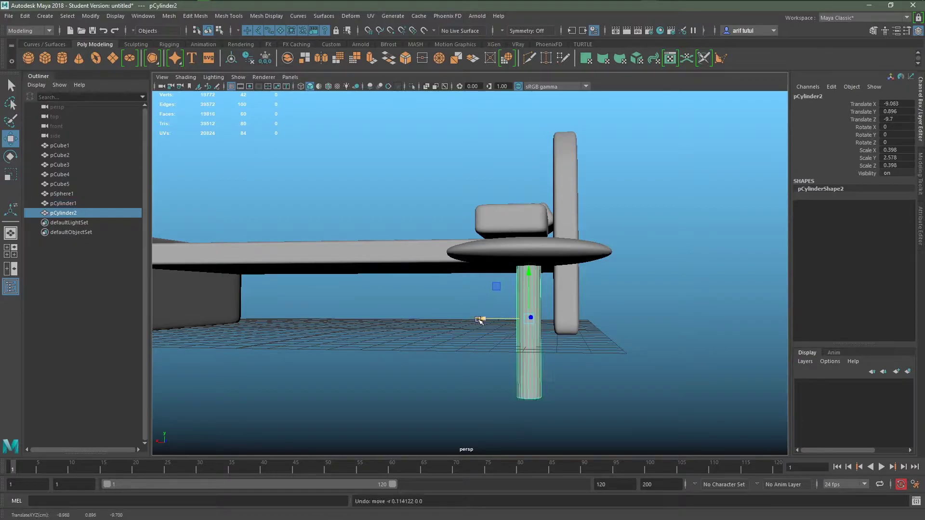
pyautogui.press('e')
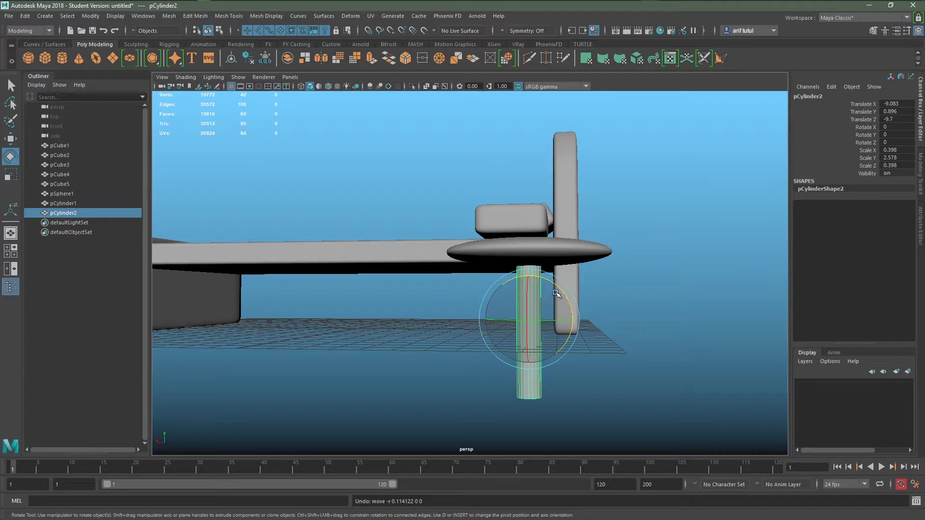
pyautogui.moveTo(556, 294); pyautogui.dragTo(581, 315)
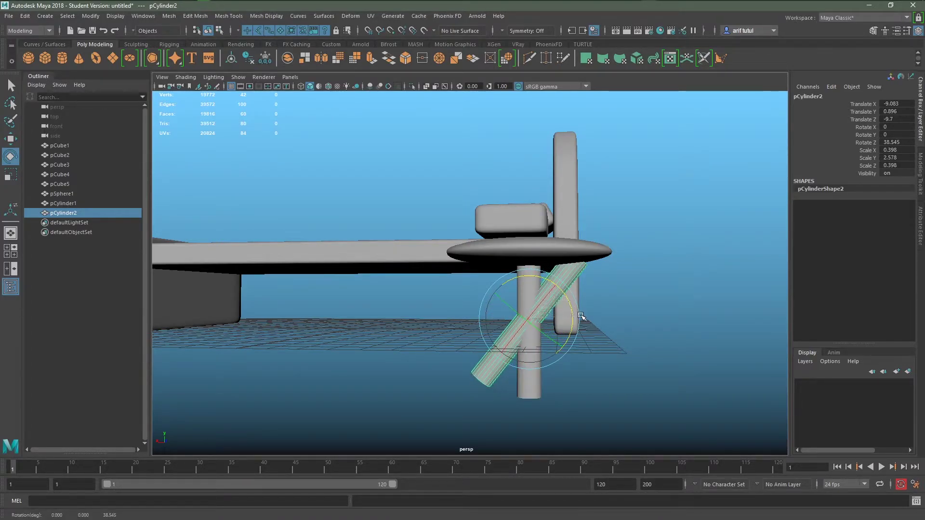
pyautogui.press('w')
pyautogui.moveTo(498, 319); pyautogui.dragTo(449, 320)
# Duplicate the vertical leg as pCylinder3, rotate it -38.698 on Z, and move it to X -10.63.
pyautogui.click(527, 328)
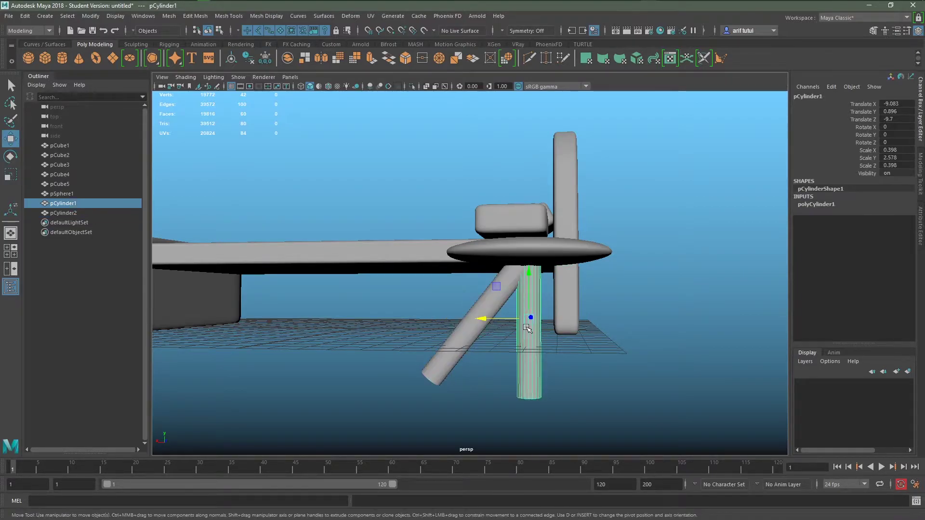
pyautogui.hotkey('ctrl', 'd')
pyautogui.press('e')
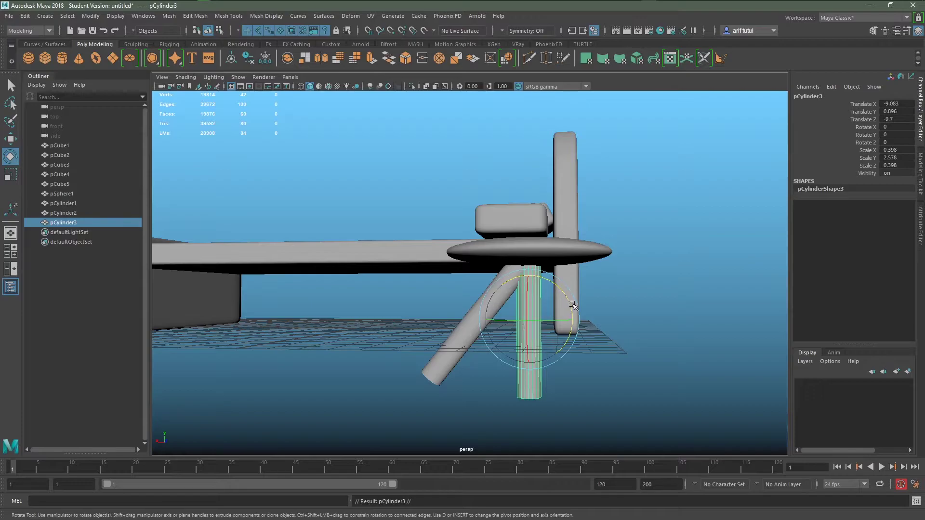
pyautogui.moveTo(568, 299); pyautogui.dragTo(543, 286)
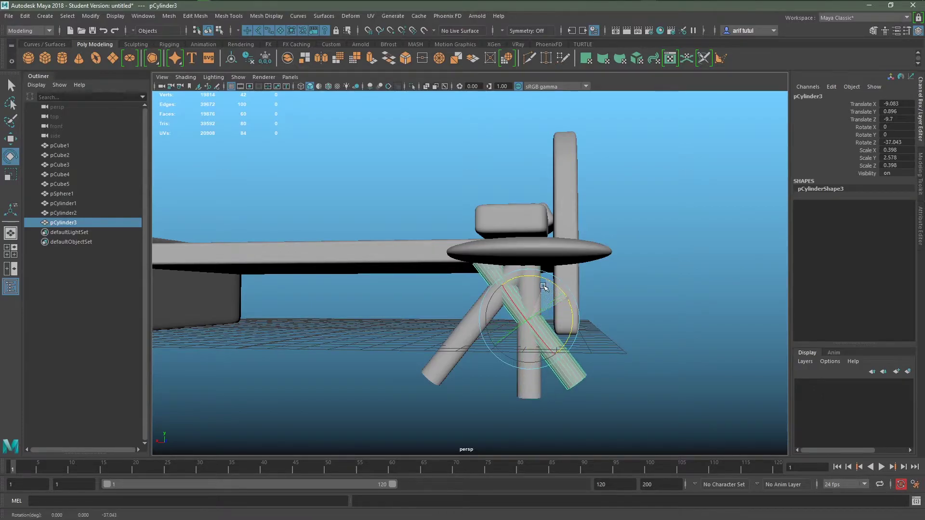
pyautogui.press('w')
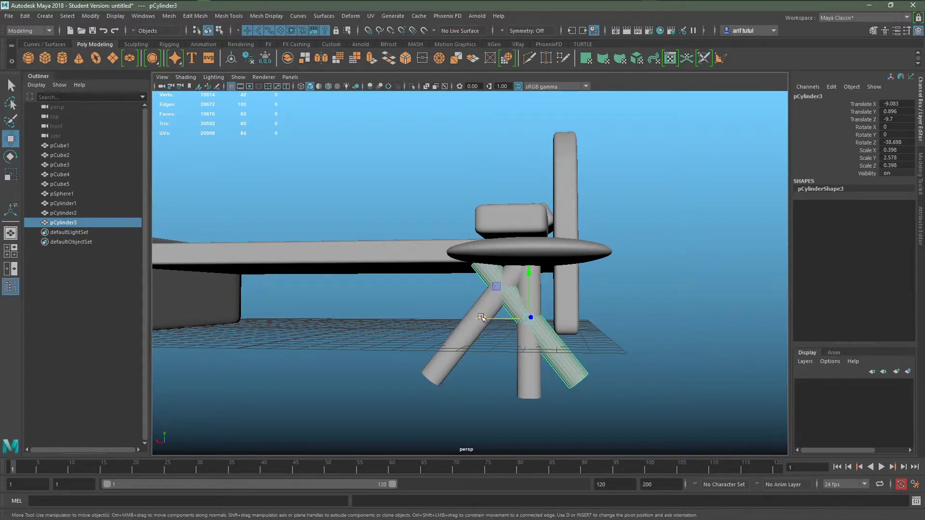
pyautogui.moveTo(491, 318); pyautogui.dragTo(538, 319)
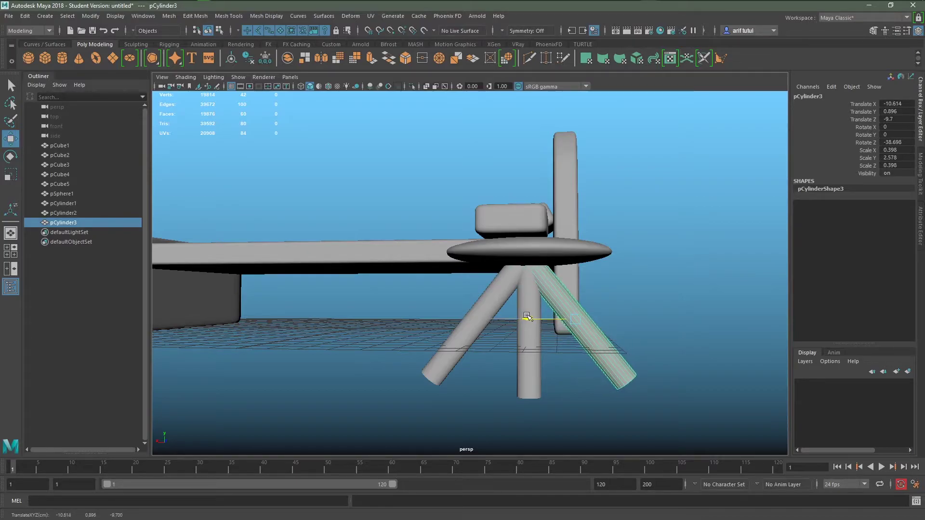
# Orbit to a low side view of the table and select the centre leg.
pyautogui.scroll(-3, 512, 364)
pyautogui.moveTo(491, 382)
pyautogui.keyDown('alt'); pyautogui.mouseDown()
pyautogui.moveTo(599, 378)
pyautogui.moveTo(596, 386)
pyautogui.mouseUp(); pyautogui.keyUp('alt')
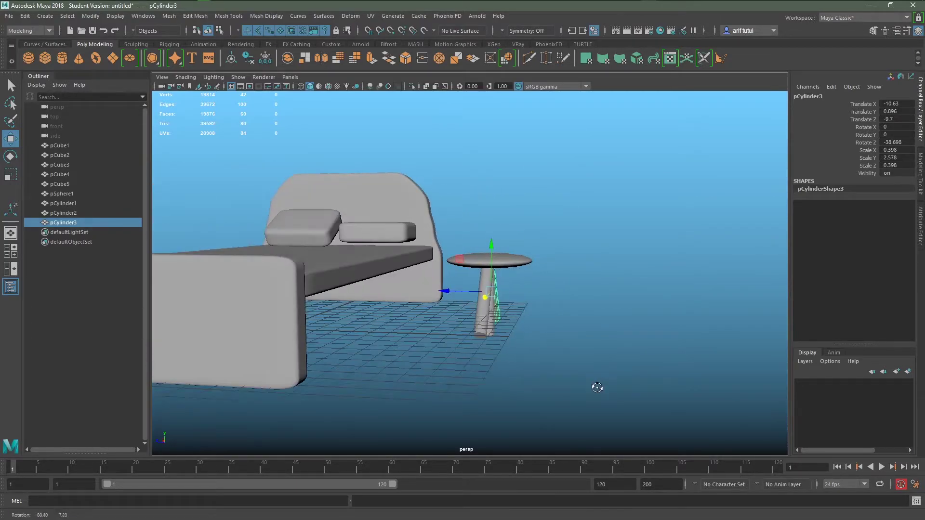
pyautogui.scroll(3, 522, 390)
pyautogui.moveTo(521, 390)
pyautogui.keyDown('alt'); pyautogui.mouseDown()
pyautogui.moveTo(553, 384)
pyautogui.moveTo(475, 375)
pyautogui.moveTo(482, 381)
pyautogui.mouseUp(); pyautogui.keyUp('alt')
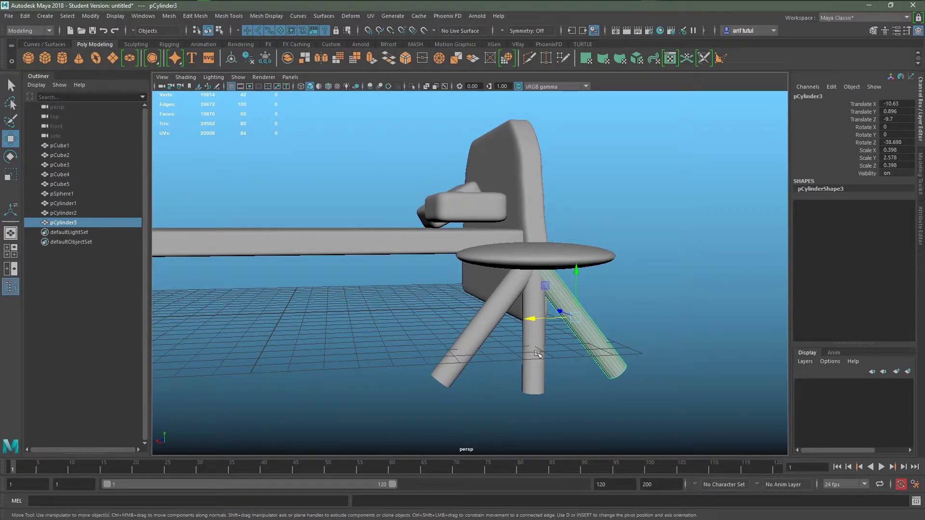
pyautogui.click(538, 354)
# Tilt centre leg pCylinder1 outward on X and position it along Z under the tabletop.
pyautogui.press('e')
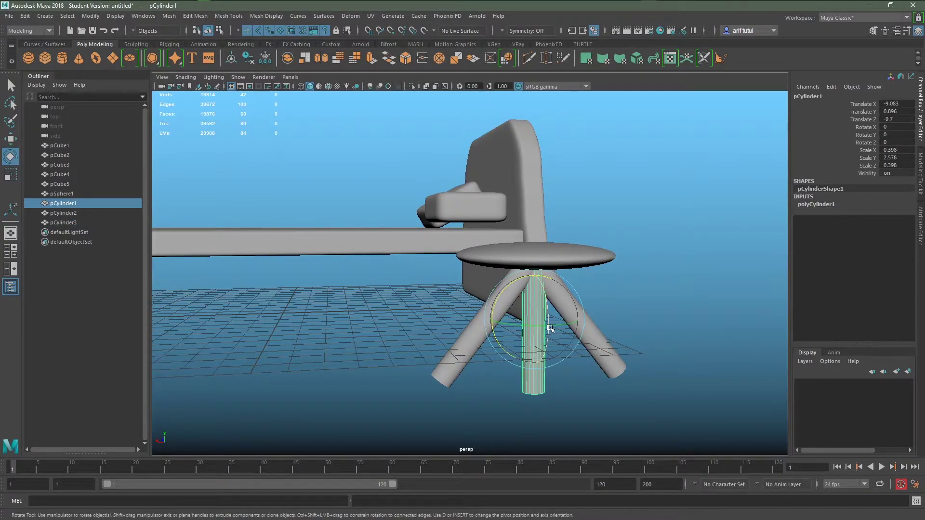
pyautogui.moveTo(550, 331); pyautogui.dragTo(546, 301)
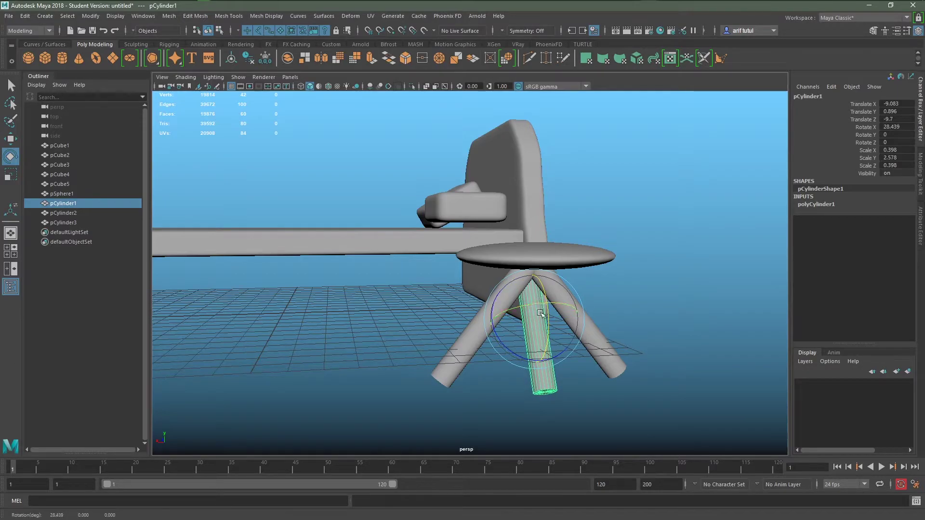
pyautogui.keyDown('alt'); pyautogui.moveTo(501, 405); pyautogui.dragTo(583, 400); pyautogui.keyUp('alt')
pyautogui.press('w')
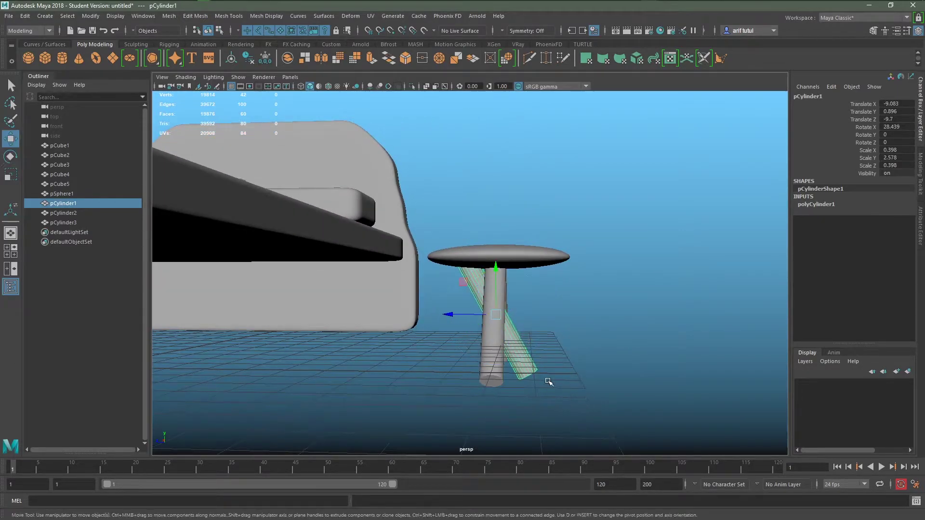
pyautogui.moveTo(449, 319); pyautogui.dragTo(478, 318)
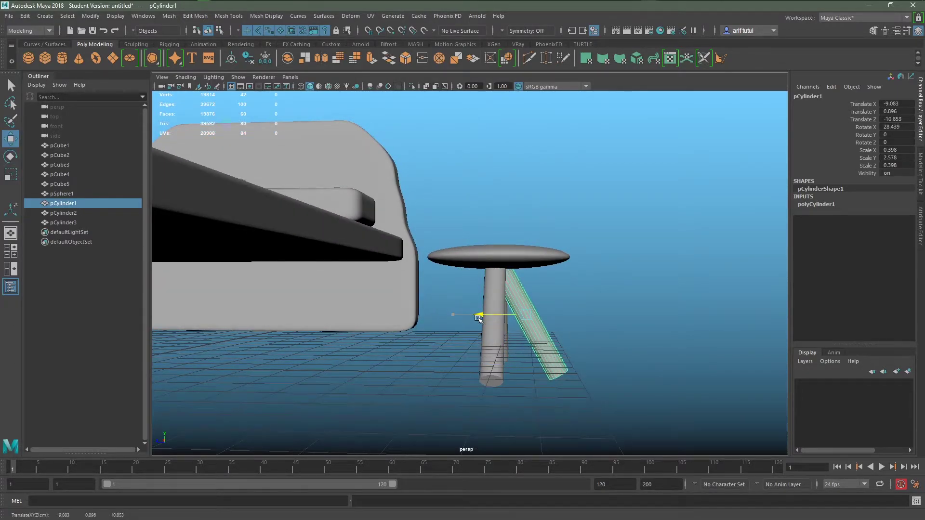
pyautogui.press('e')
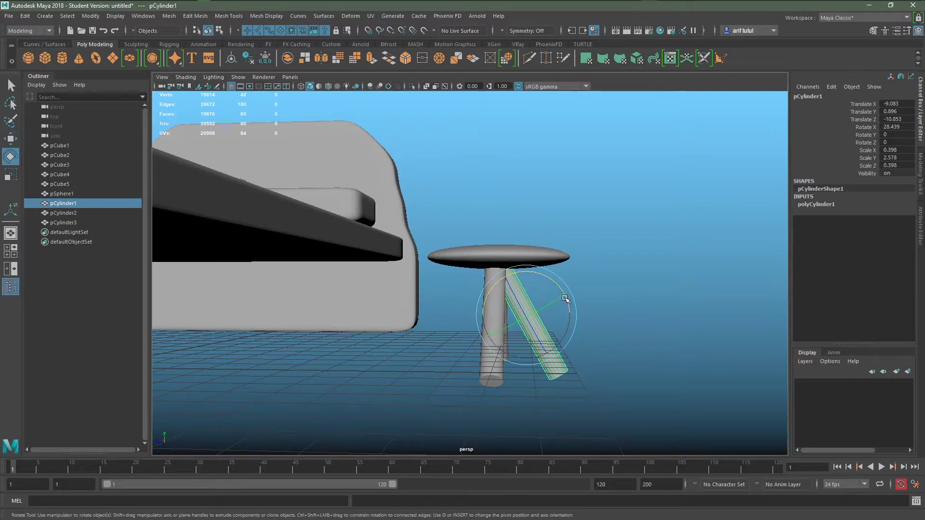
pyautogui.moveTo(563, 303); pyautogui.dragTo(563, 295)
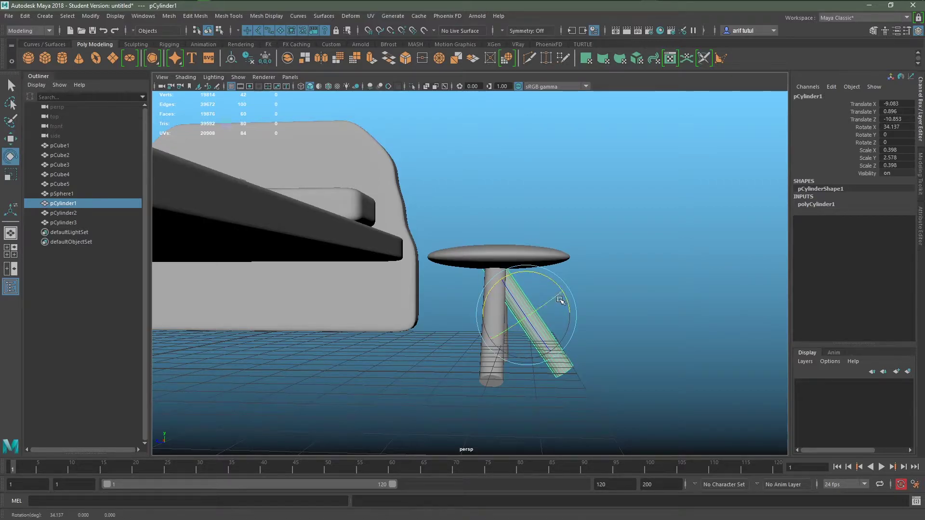
pyautogui.press('w')
pyautogui.moveTo(483, 313); pyautogui.dragTo(486, 314)
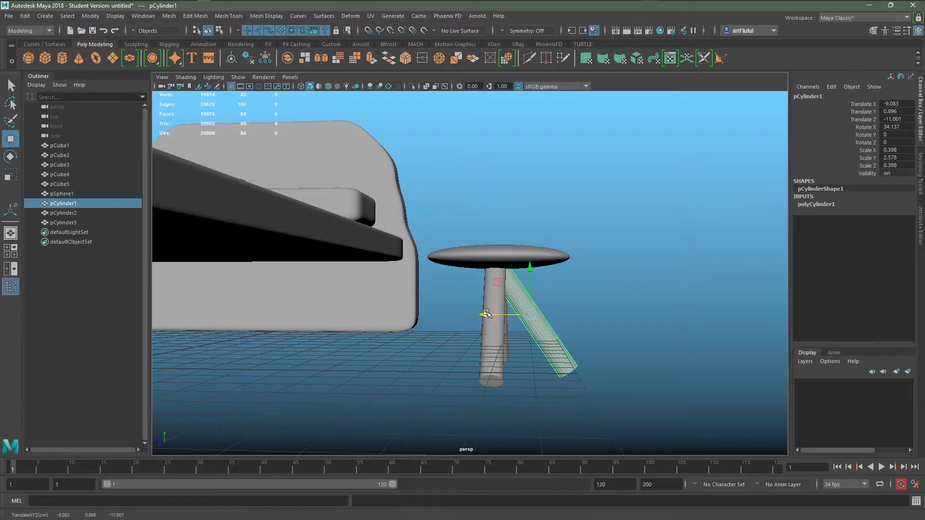
# Duplicate the leg as pCylinder4, splayed opposite at -43.45 X rotation and Z -8.031.
pyautogui.click(576, 316)
pyautogui.moveTo(575, 316)
pyautogui.keyDown('alt'); pyautogui.mouseDown()
pyautogui.moveTo(376, 308)
pyautogui.moveTo(402, 354)
pyautogui.mouseUp(); pyautogui.keyUp('alt')
pyautogui.click(403, 315)
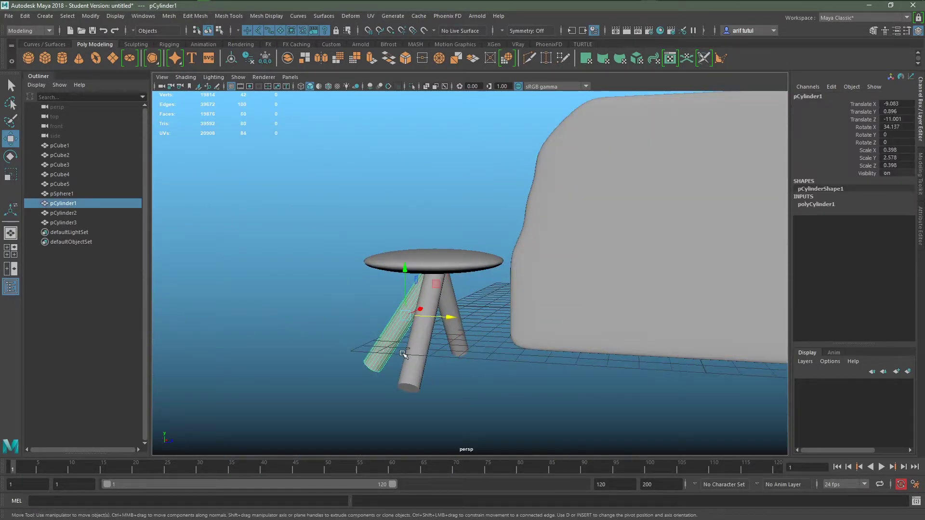
pyautogui.hotkey('ctrl', 'd')
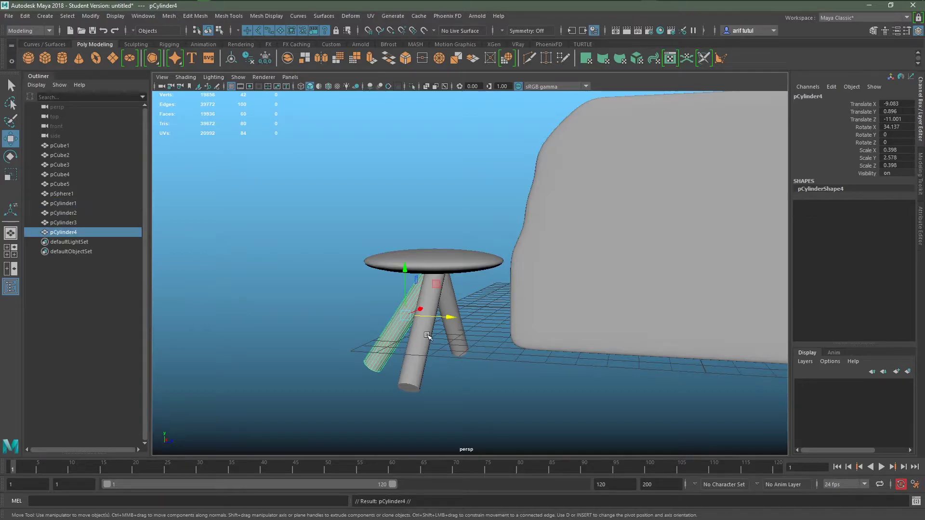
pyautogui.press('e')
pyautogui.moveTo(427, 336)
pyautogui.mouseDown()
pyautogui.moveTo(418, 283)
pyautogui.moveTo(397, 275)
pyautogui.mouseUp()
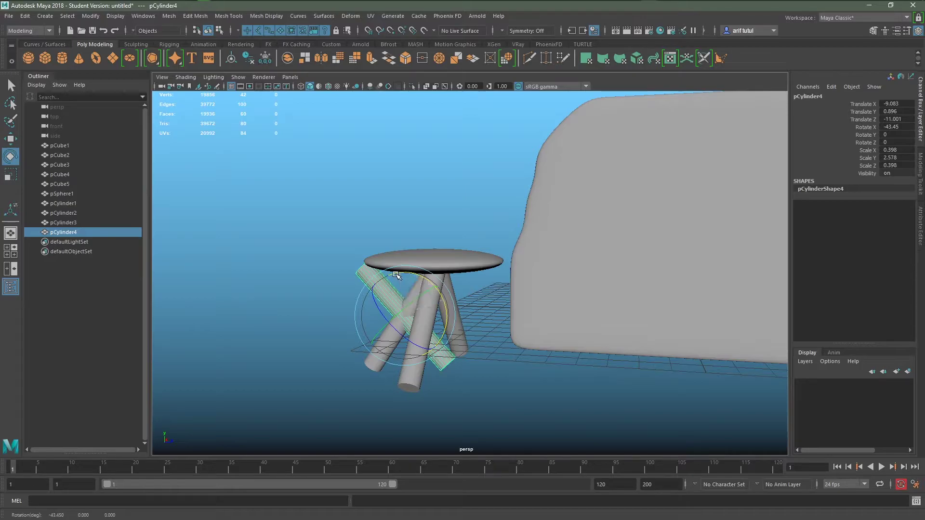
pyautogui.press('w')
pyautogui.moveTo(442, 319); pyautogui.dragTo(523, 327)
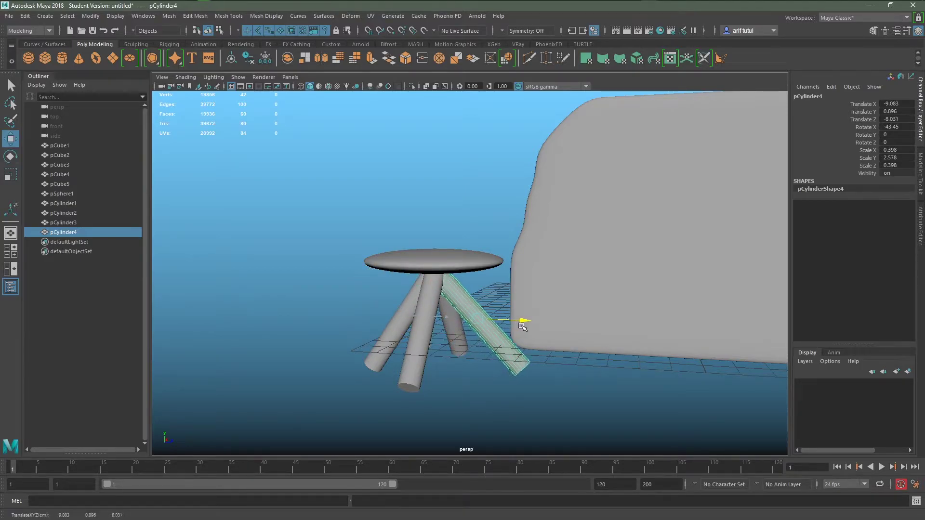
pyautogui.press('e')
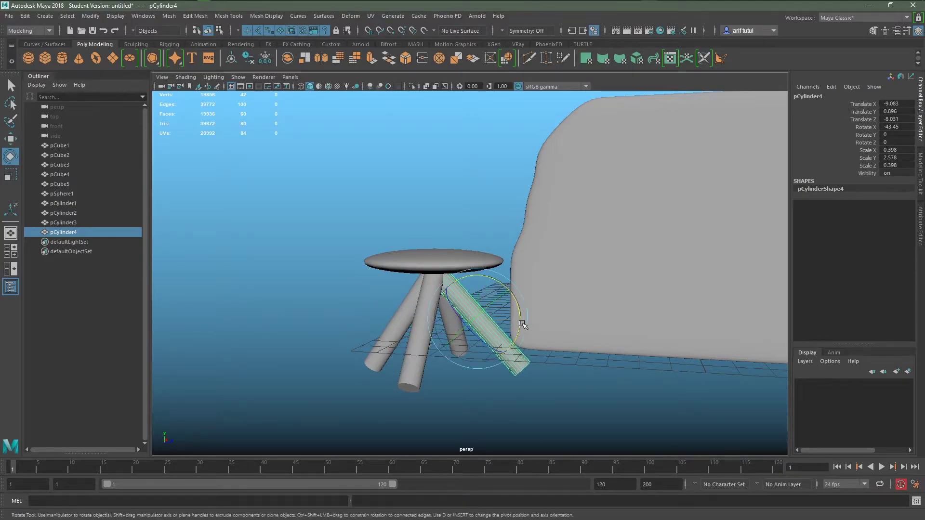
pyautogui.moveTo(520, 318)
pyautogui.mouseDown()
pyautogui.moveTo(488, 405)
pyautogui.moveTo(380, 397)
pyautogui.moveTo(459, 378)
pyautogui.moveTo(508, 398)
pyautogui.moveTo(421, 353)
pyautogui.moveTo(367, 423)
pyautogui.moveTo(476, 369)
pyautogui.moveTo(458, 382)
pyautogui.moveTo(510, 382)
pyautogui.moveTo(532, 405)
pyautogui.moveTo(458, 402)
pyautogui.moveTo(466, 378)
pyautogui.moveTo(463, 386)
pyautogui.mouseUp()
pyautogui.click(488, 407)
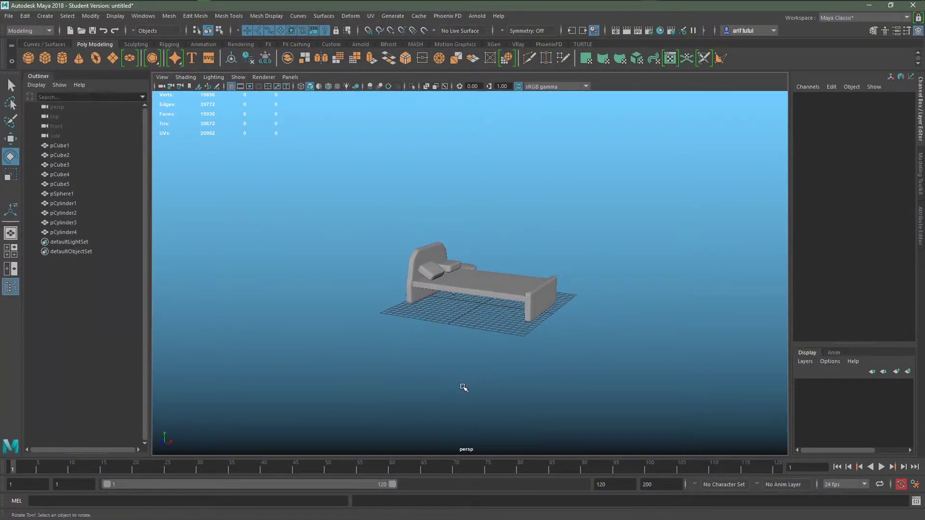
# Create a polygon plane and scale it to 54.636 as a floor under the bed and table.
pyautogui.click(112, 58)
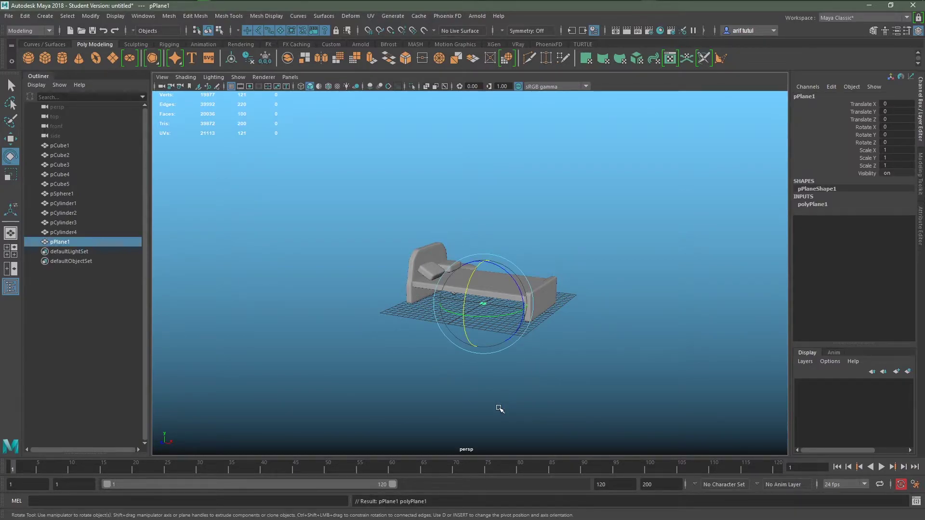
pyautogui.press('r')
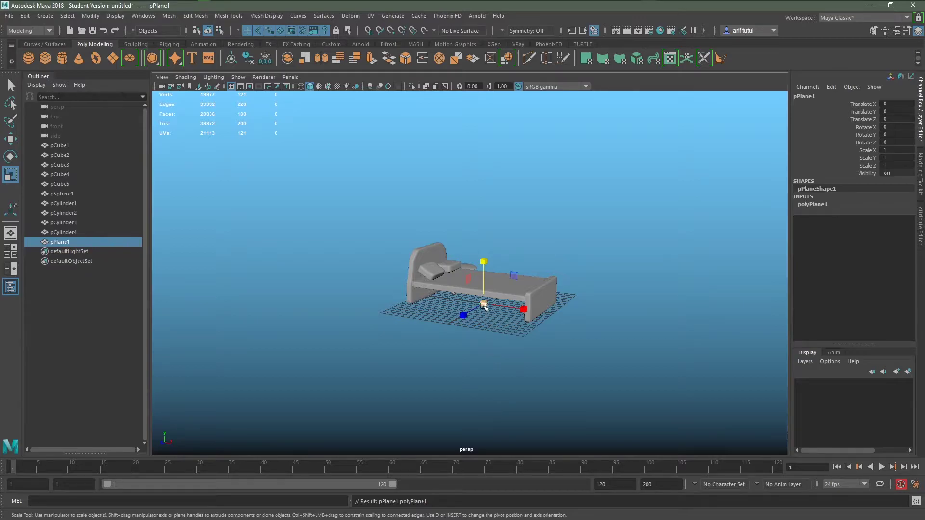
pyautogui.moveTo(482, 305); pyautogui.dragTo(712, 377)
pyautogui.click(717, 373)
# Turn on Screen Space Ambient Occlusion in the viewport and review the scene from above.
pyautogui.scroll(5, 573, 423)
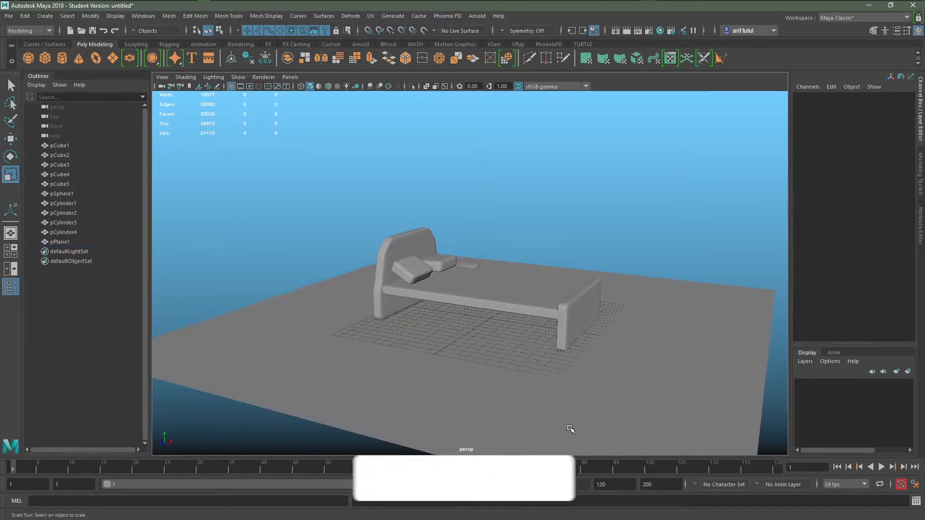
pyautogui.keyDown('alt'); pyautogui.moveTo(579, 416); pyautogui.dragTo(600, 411); pyautogui.keyUp('alt')
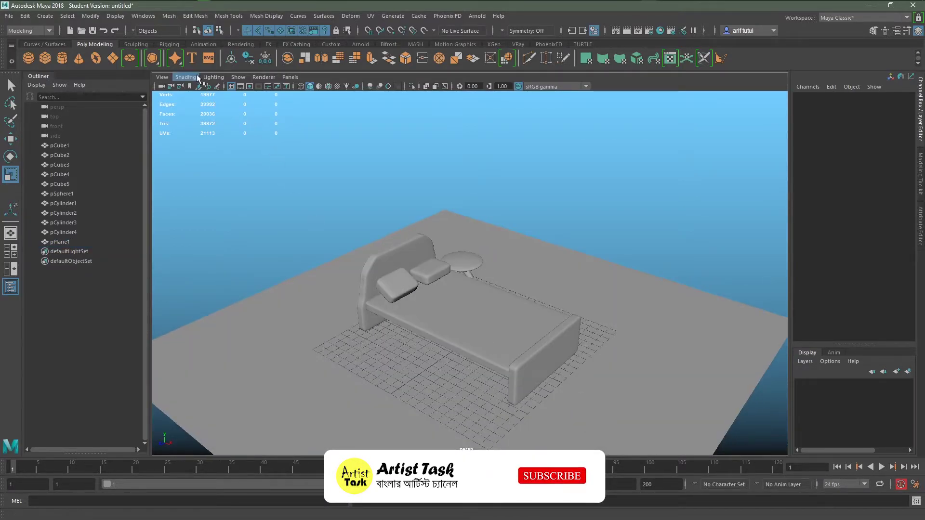
pyautogui.click(370, 87)
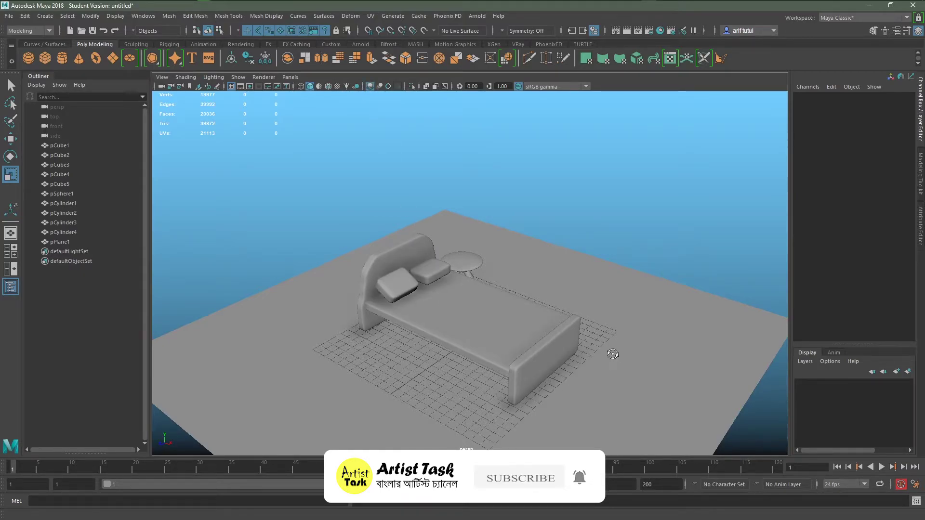
pyautogui.moveTo(612, 354)
pyautogui.keyDown('alt'); pyautogui.mouseDown()
pyautogui.moveTo(450, 355)
pyautogui.moveTo(476, 347)
pyautogui.mouseUp(); pyautogui.keyUp('alt')
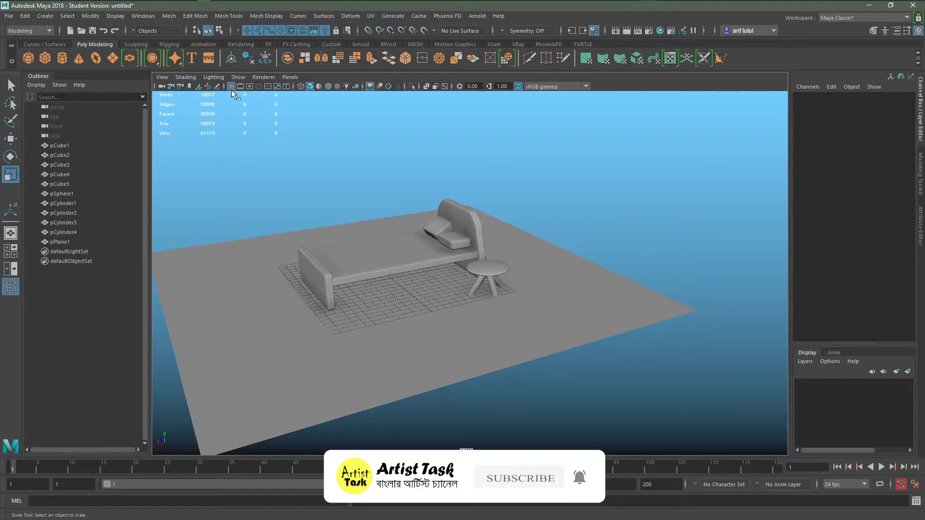
pyautogui.moveTo(376, 319)
pyautogui.keyDown('alt'); pyautogui.mouseDown()
pyautogui.moveTo(446, 370)
pyautogui.moveTo(502, 366)
pyautogui.moveTo(460, 366)
pyautogui.mouseUp(); pyautogui.keyUp('alt')
pyautogui.scroll(-5, 501, 365)
pyautogui.scroll(4, 520, 363)
pyautogui.moveTo(521, 363)
pyautogui.keyDown('alt'); pyautogui.mouseDown()
pyautogui.moveTo(479, 384)
pyautogui.moveTo(593, 357)
pyautogui.moveTo(562, 380)
pyautogui.moveTo(553, 372)
pyautogui.mouseUp(); pyautogui.keyUp('alt')
# Inspect the floor plane from a low side view, then open File > Set Project.
pyautogui.click(598, 372)
pyautogui.scroll(-2, 597, 372)
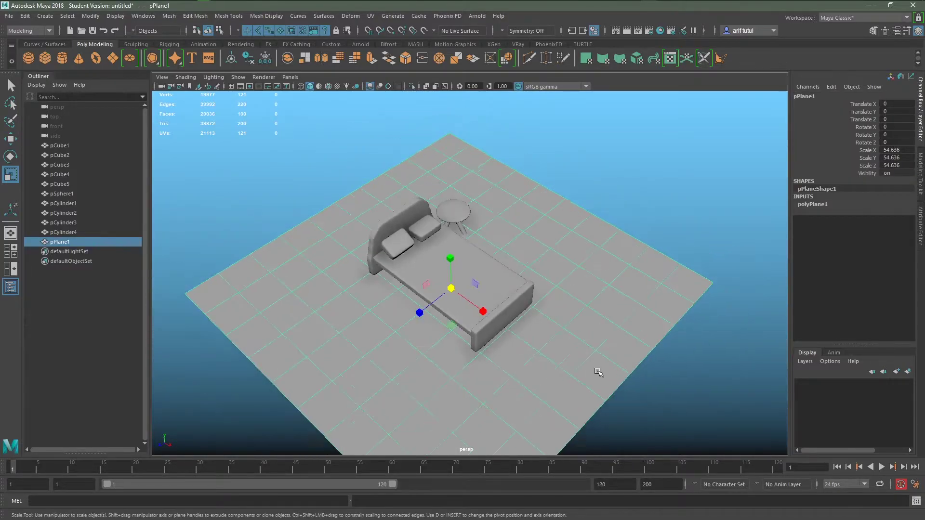
pyautogui.scroll(4, 624, 257)
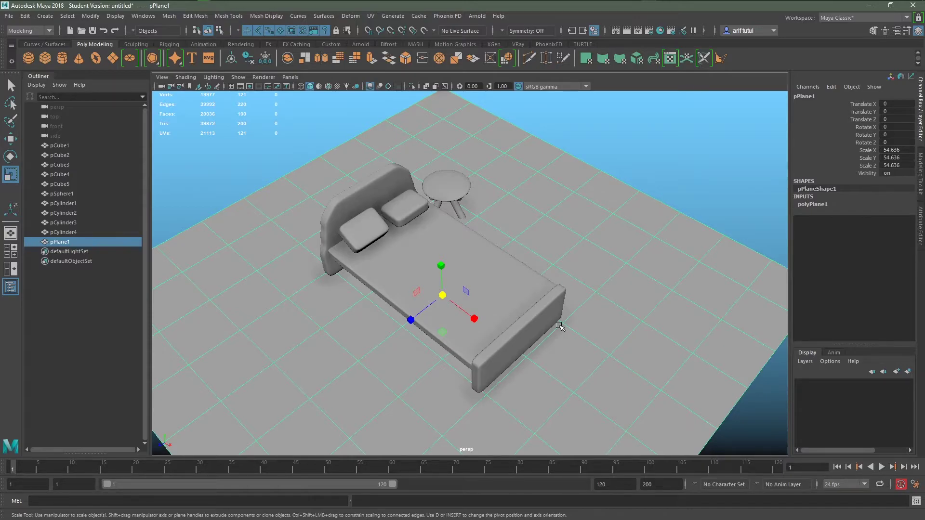
pyautogui.scroll(-3, 559, 325)
pyautogui.keyDown('alt'); pyautogui.moveTo(522, 373); pyautogui.dragTo(541, 340); pyautogui.keyUp('alt')
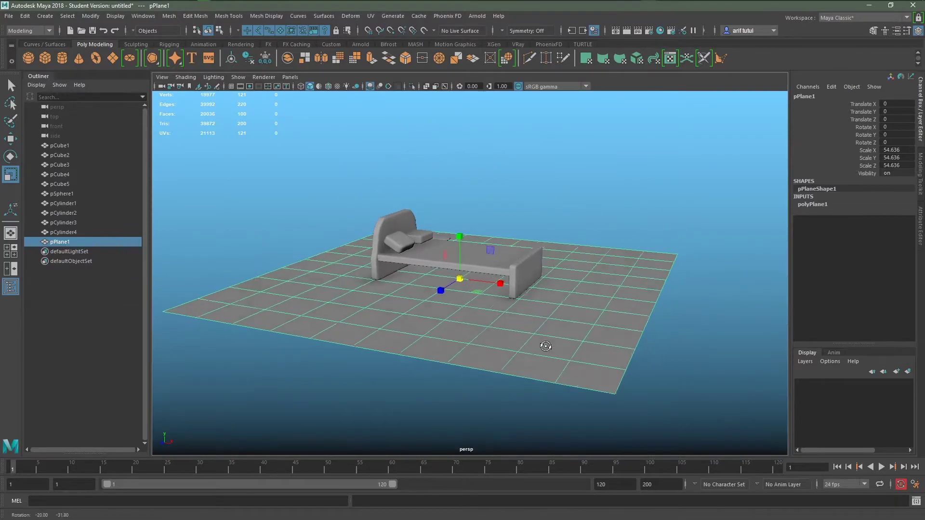
pyautogui.scroll(2, 544, 352)
pyautogui.click(581, 217)
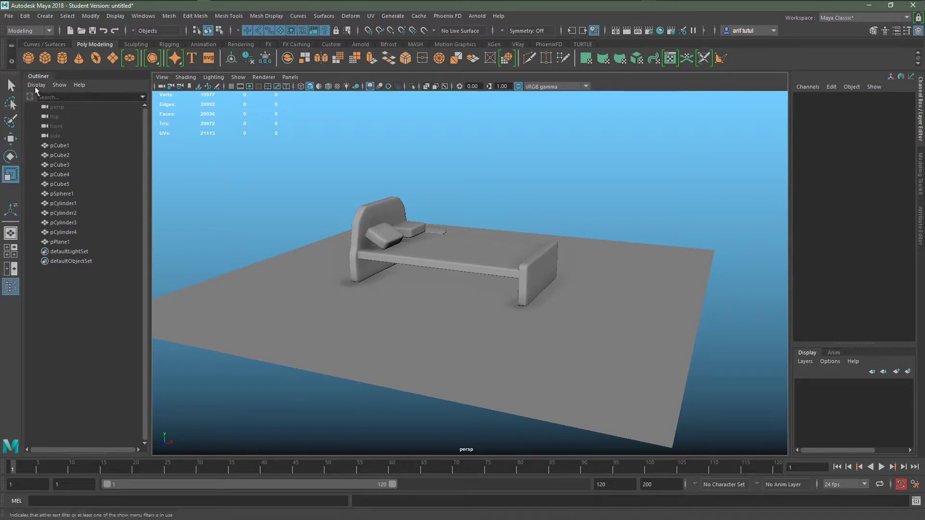
pyautogui.click(10, 16)
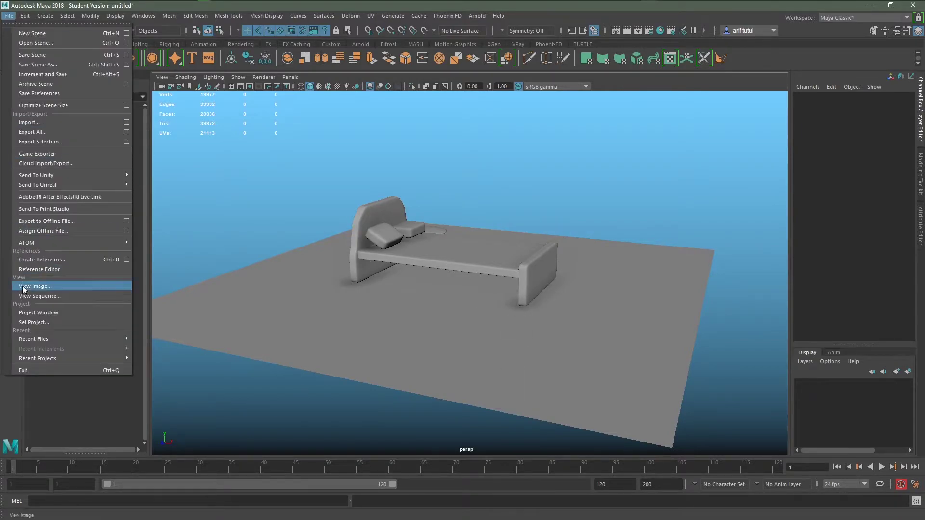
pyautogui.click(38, 321)
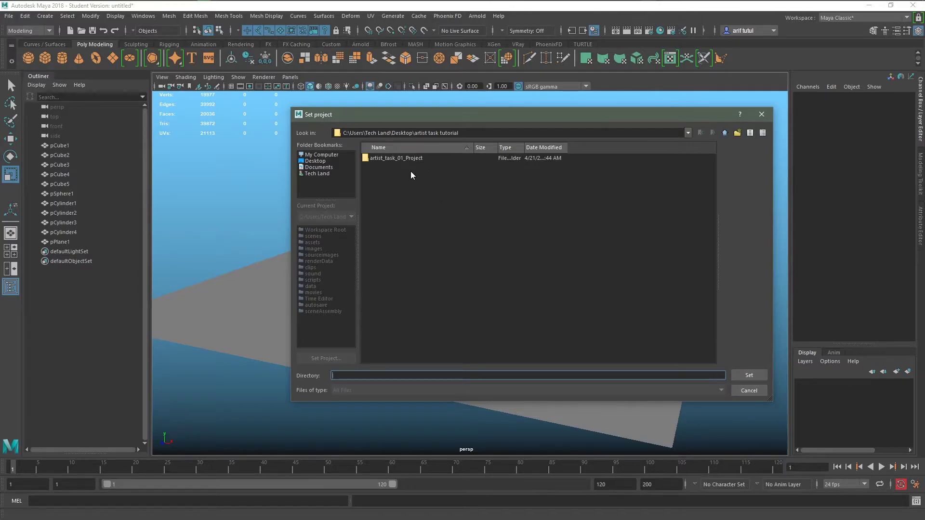
# Make artist_task_01_Project the current project and browse to its scenes folder for saving.
pyautogui.click(407, 158)
pyautogui.click(763, 375)
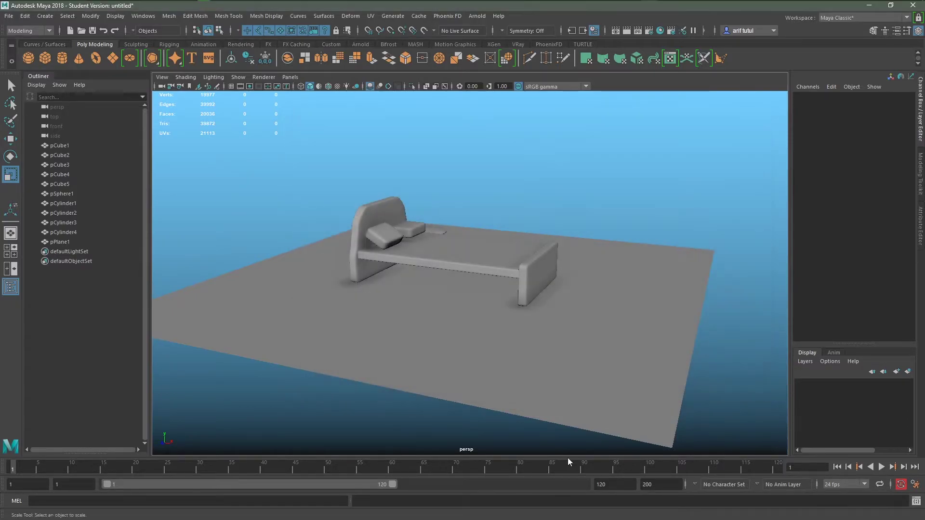
pyautogui.click(9, 16)
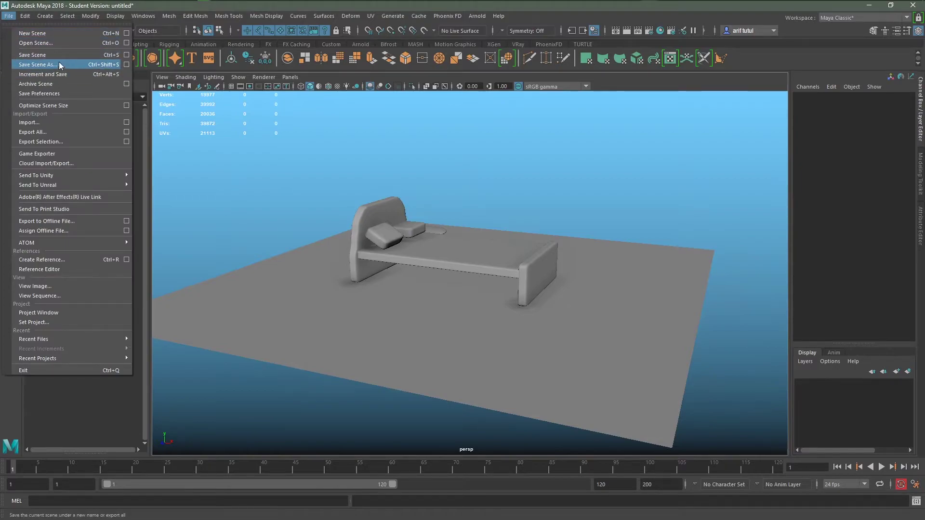
pyautogui.click(59, 56)
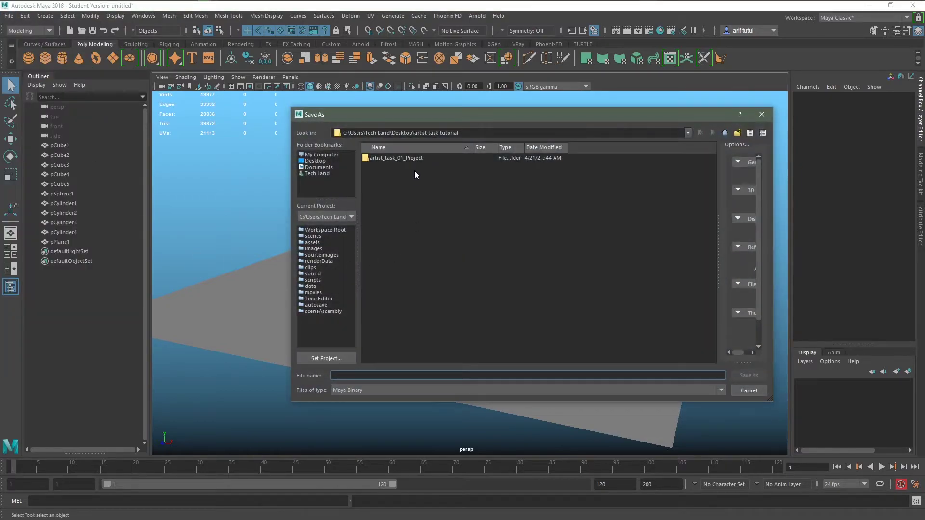
pyautogui.doubleClick(414, 157)
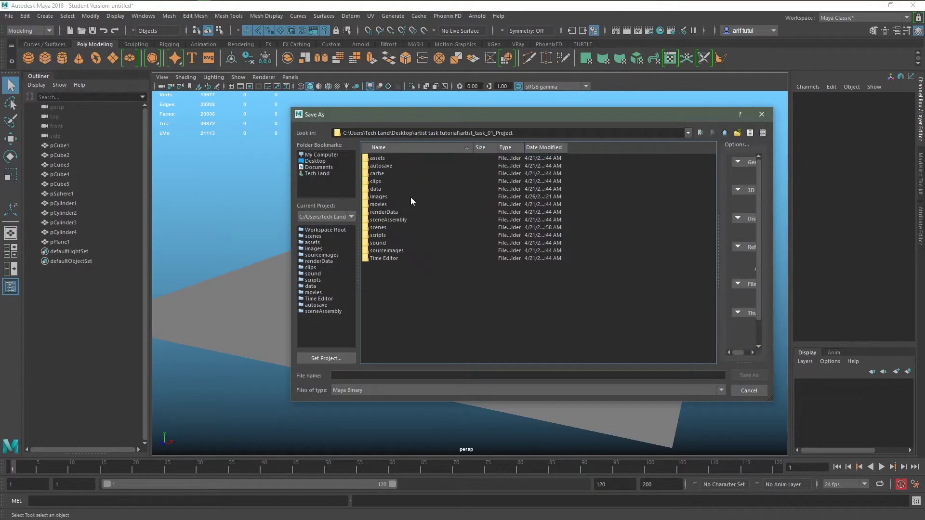
pyautogui.doubleClick(385, 227)
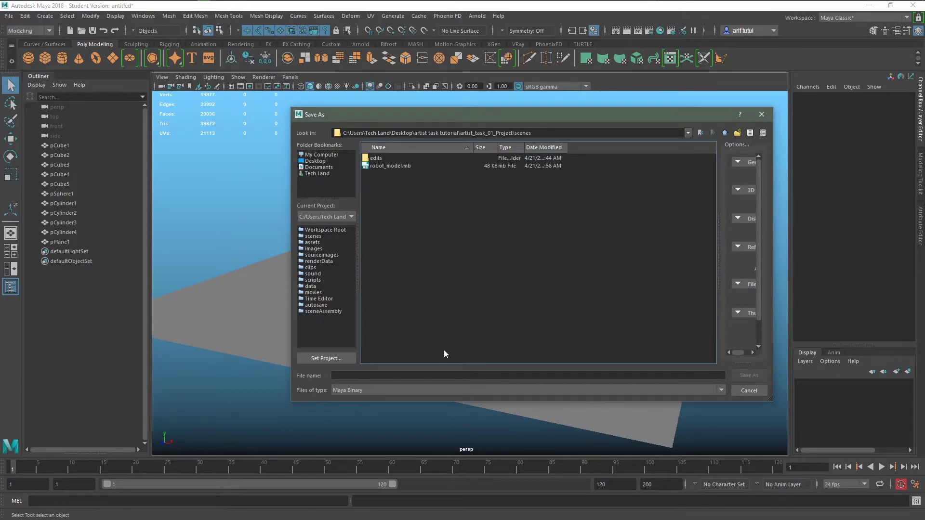
# Save the scene as Bed.mb, accepting the student version warning.
pyautogui.click(414, 376)
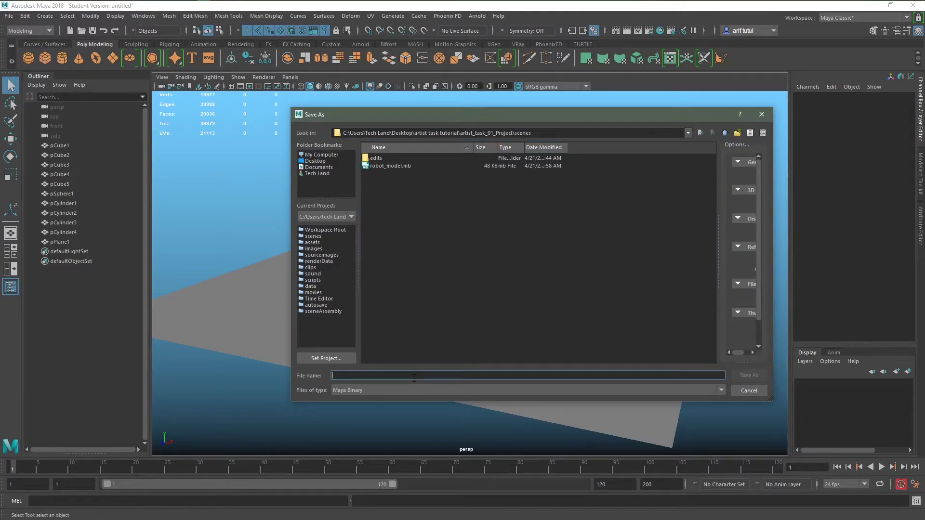
pyautogui.write('Bed')
pyautogui.click(748, 376)
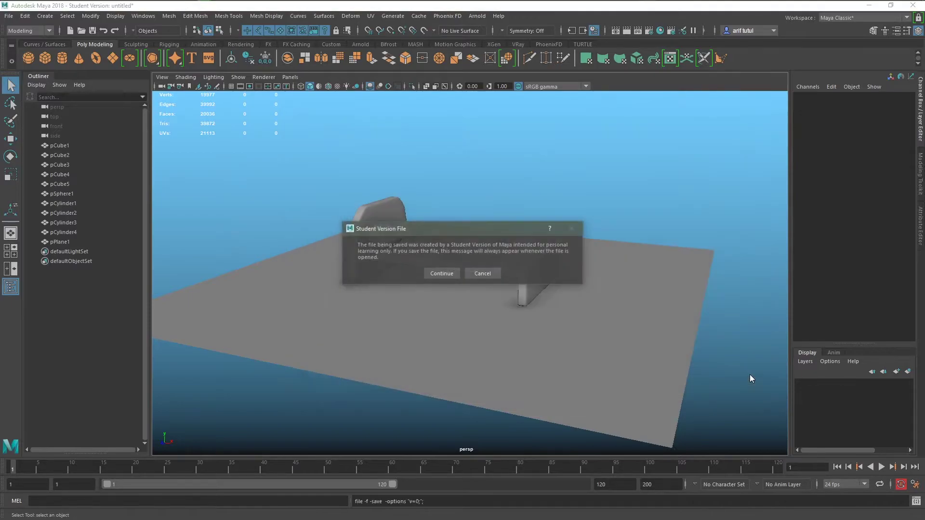
pyautogui.click(442, 273)
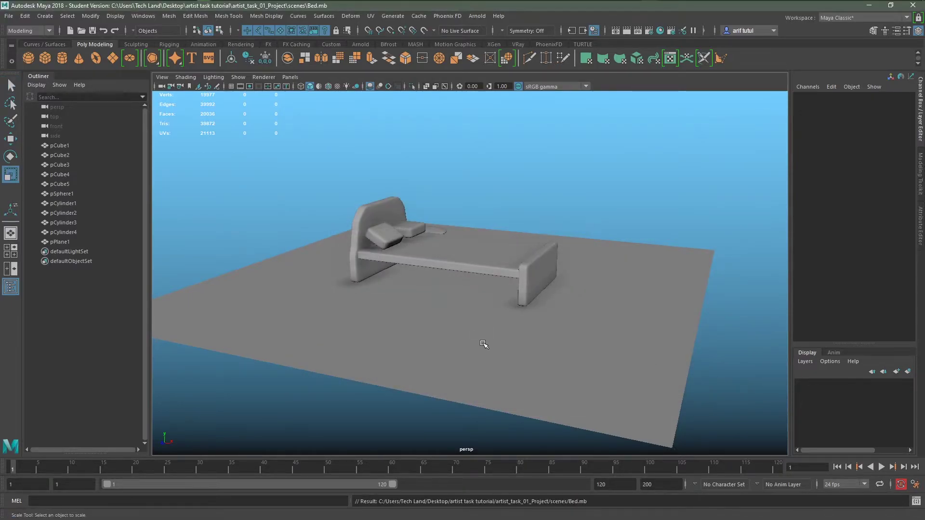
# Switch to the scale tool and tilt the view to look down on the bed.
pyautogui.press('r')
pyautogui.scroll(-2, 483, 342)
pyautogui.scroll(-2, 483, 344)
pyautogui.keyDown('alt'); pyautogui.moveTo(483, 344); pyautogui.dragTo(420, 340); pyautogui.keyUp('alt')
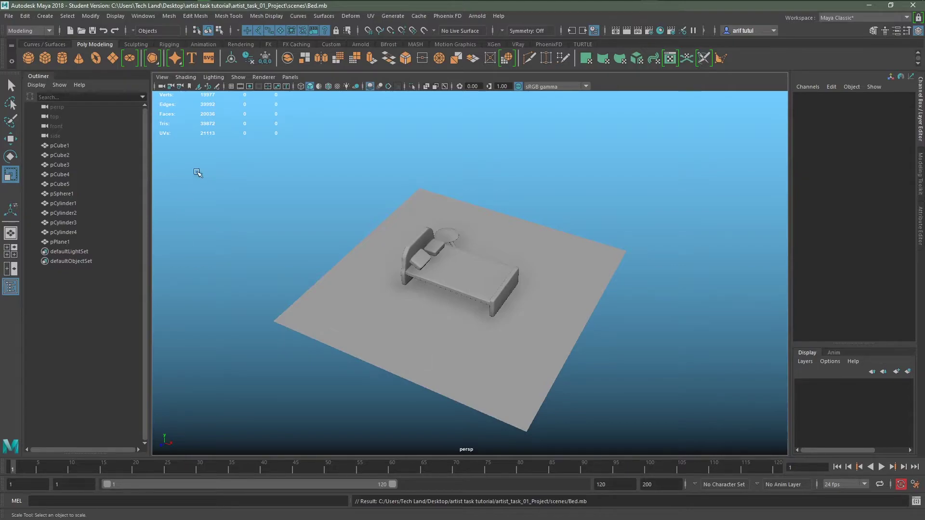
# Start a new empty scene with the ground grid shown.
pyautogui.click(11, 17)
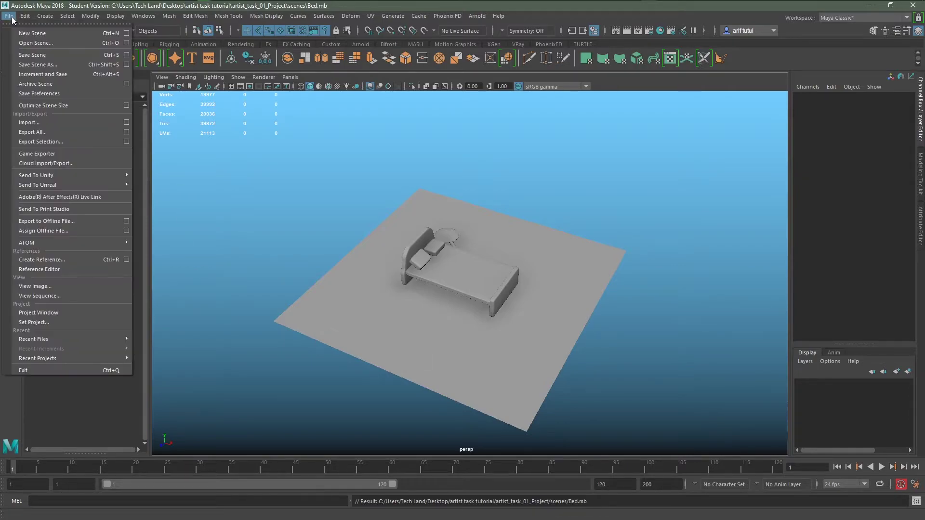
pyautogui.click(32, 34)
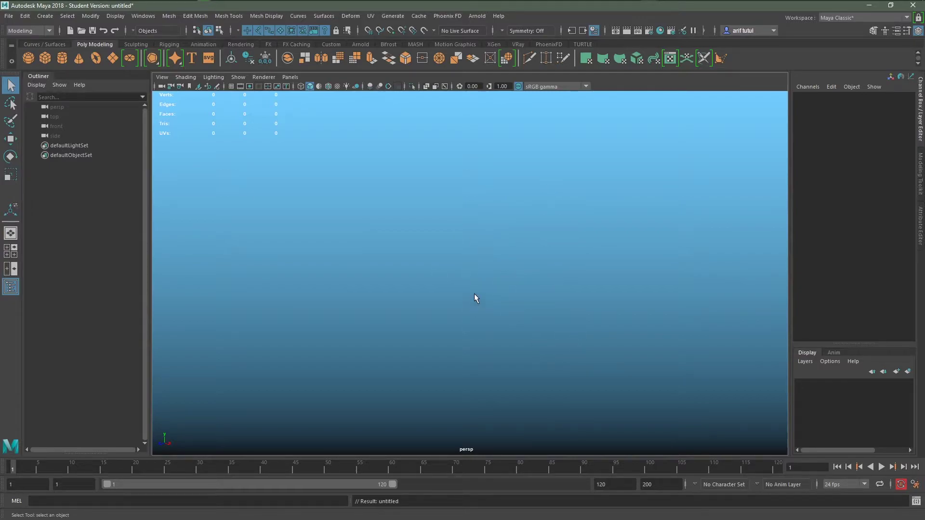
pyautogui.click(231, 86)
pyautogui.scroll(5, 450, 278)
pyautogui.moveTo(450, 279)
pyautogui.keyDown('alt'); pyautogui.mouseDown()
pyautogui.moveTo(501, 299)
pyautogui.moveTo(480, 321)
pyautogui.mouseUp(); pyautogui.keyUp('alt')
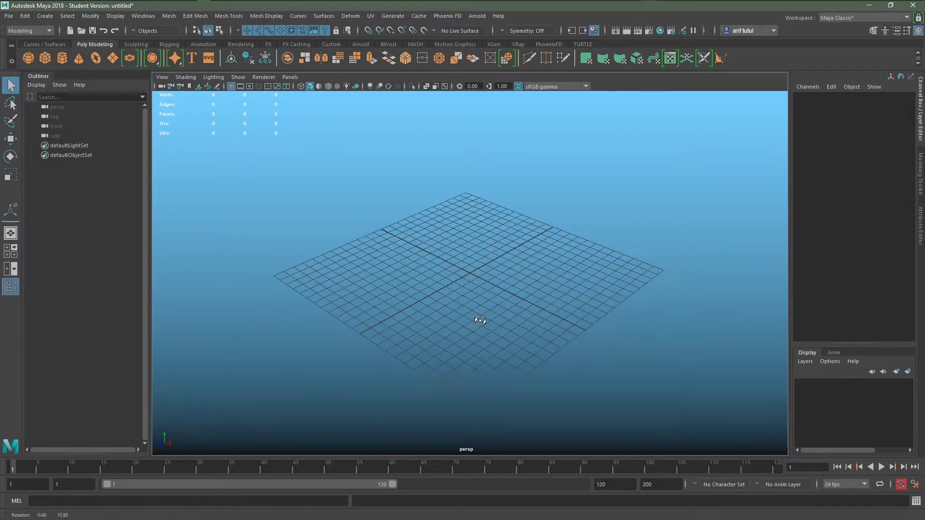
pyautogui.scroll(3, 482, 321)
pyautogui.scroll(-2, 482, 320)
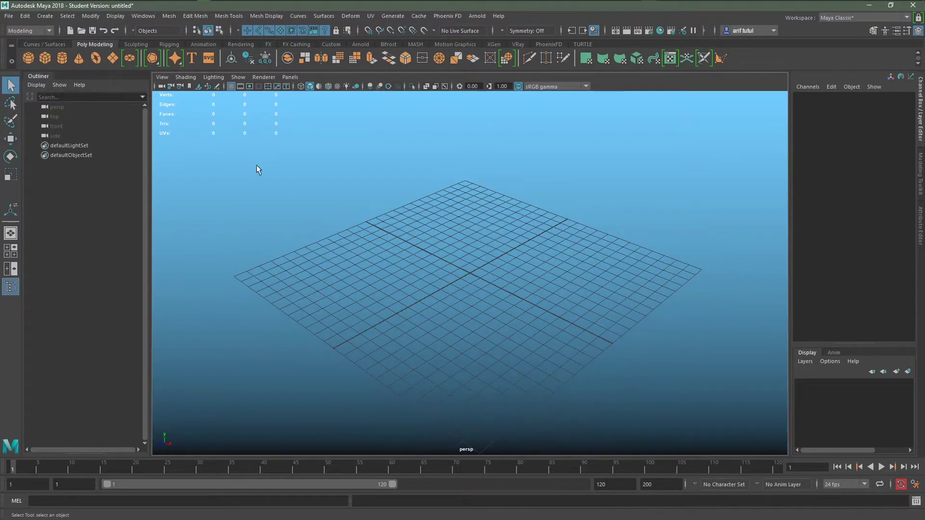
# Create a polygon cube sized 10.03 wide, 0.49 high and 3.61 deep.
pyautogui.click(45, 59)
pyautogui.scroll(3, 419, 289)
pyautogui.press('t')
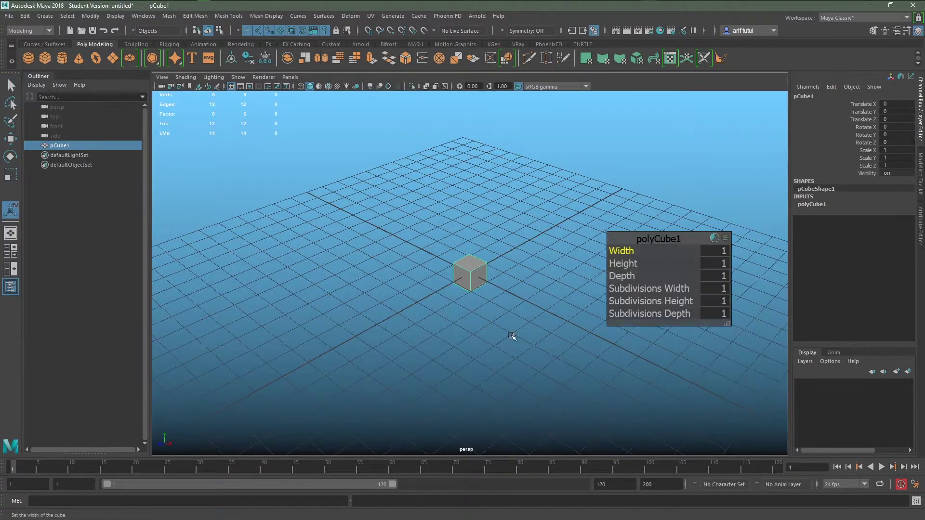
pyautogui.moveTo(626, 251); pyautogui.dragTo(727, 251)
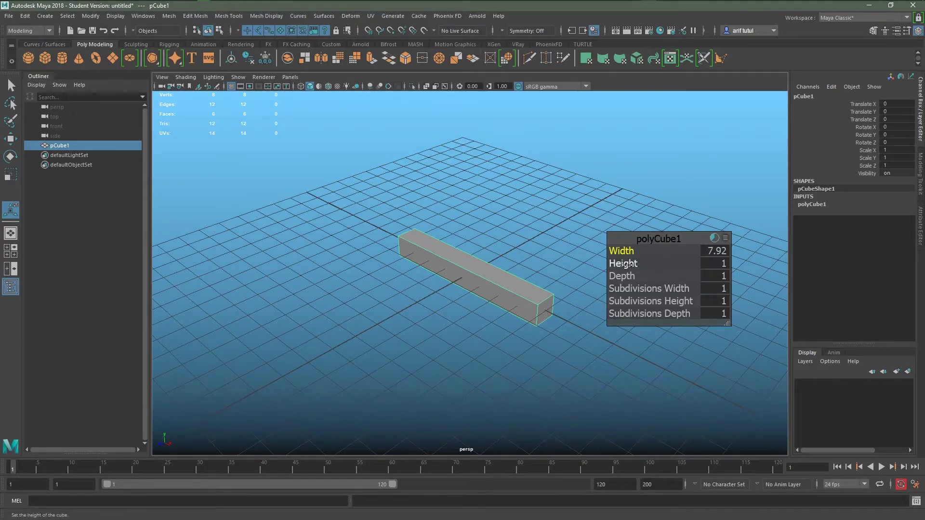
pyautogui.moveTo(626, 264)
pyautogui.mouseDown()
pyautogui.moveTo(643, 265)
pyautogui.moveTo(603, 274)
pyautogui.moveTo(746, 286)
pyautogui.mouseUp()
pyautogui.moveTo(490, 363)
pyautogui.keyDown('alt'); pyautogui.mouseDown()
pyautogui.moveTo(508, 384)
pyautogui.moveTo(516, 372)
pyautogui.mouseUp(); pyautogui.keyUp('alt')
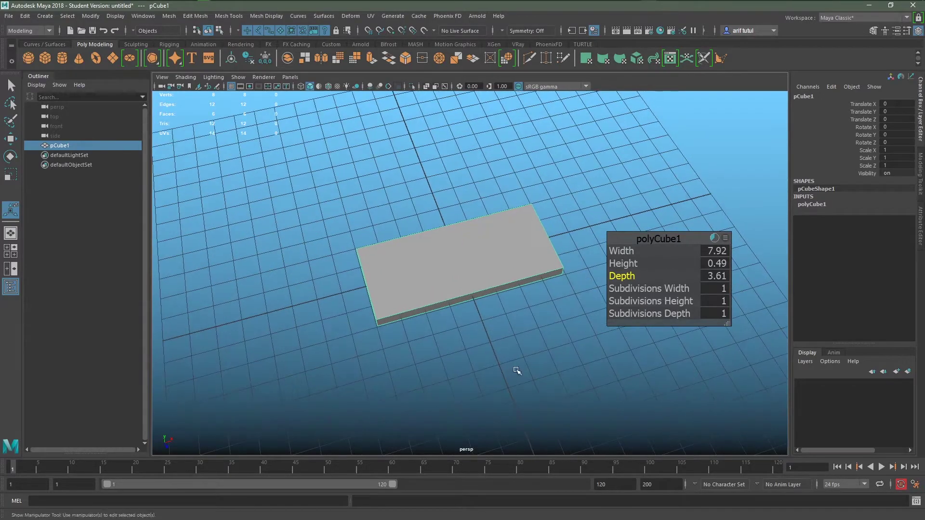
pyautogui.moveTo(625, 254); pyautogui.dragTo(726, 262)
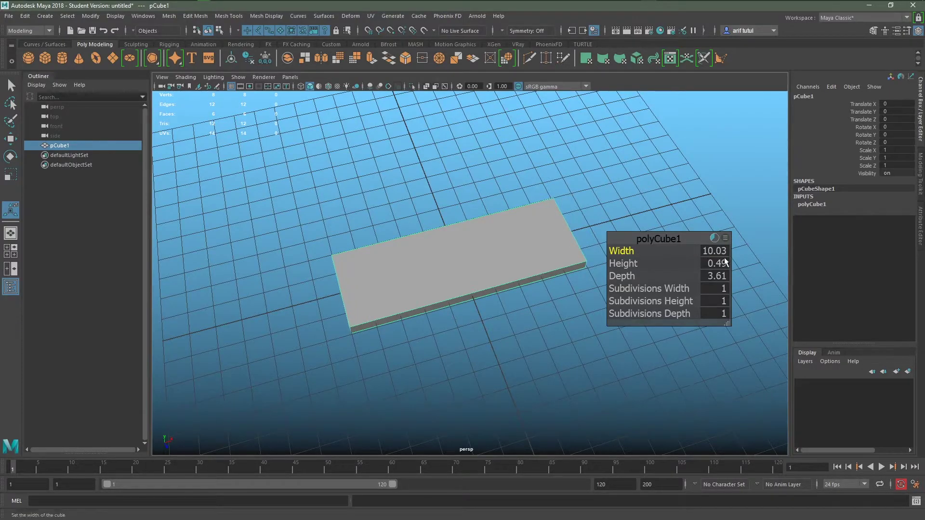
# Set the slab's subdivisions to 11 width, 3 height and 8 depth.
pyautogui.click(632, 289)
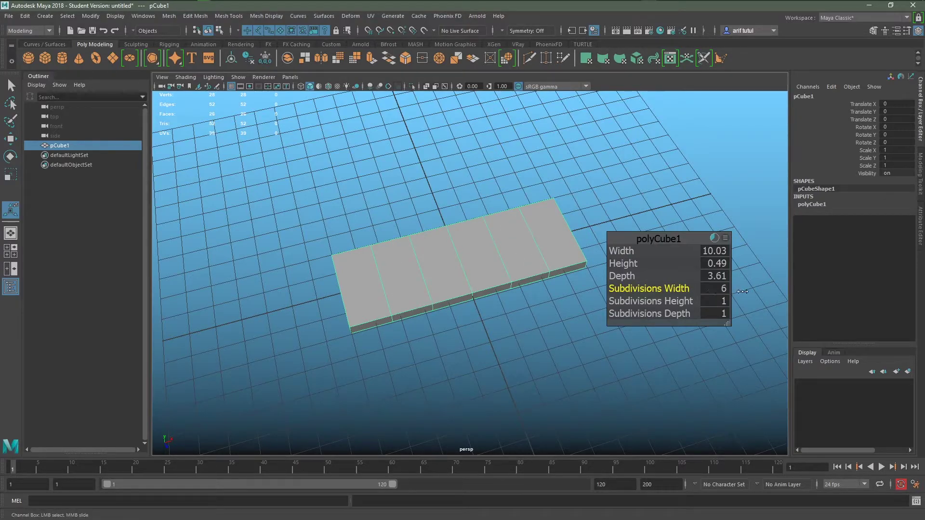
pyautogui.moveTo(742, 291); pyautogui.dragTo(807, 291)
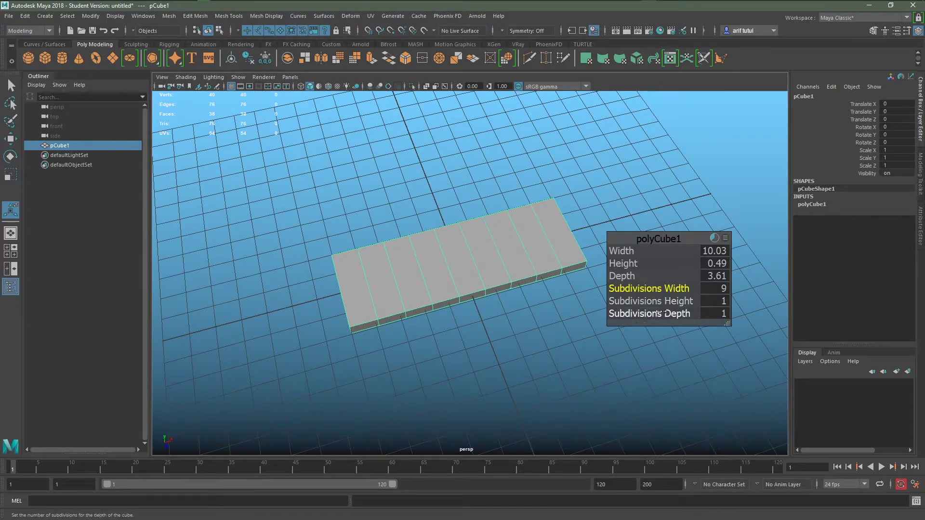
pyautogui.moveTo(658, 303); pyautogui.dragTo(730, 301)
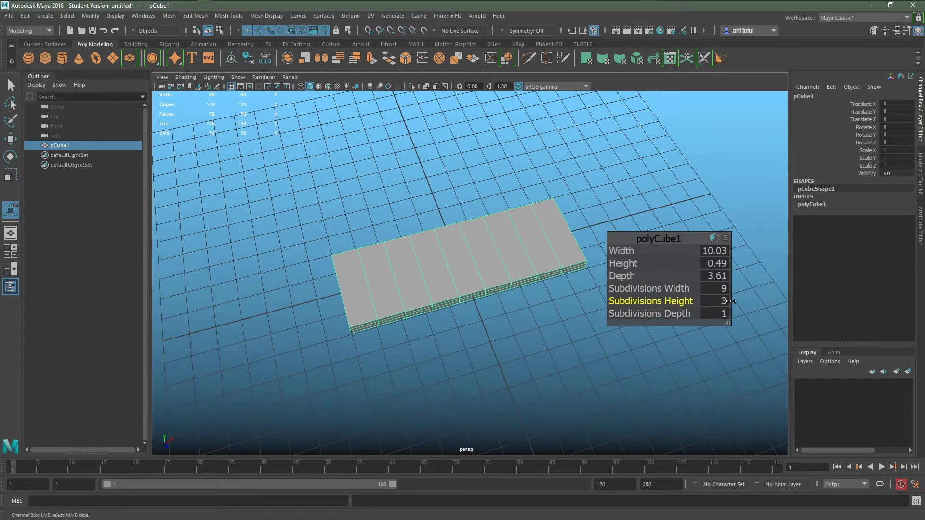
pyautogui.moveTo(658, 314); pyautogui.dragTo(683, 315)
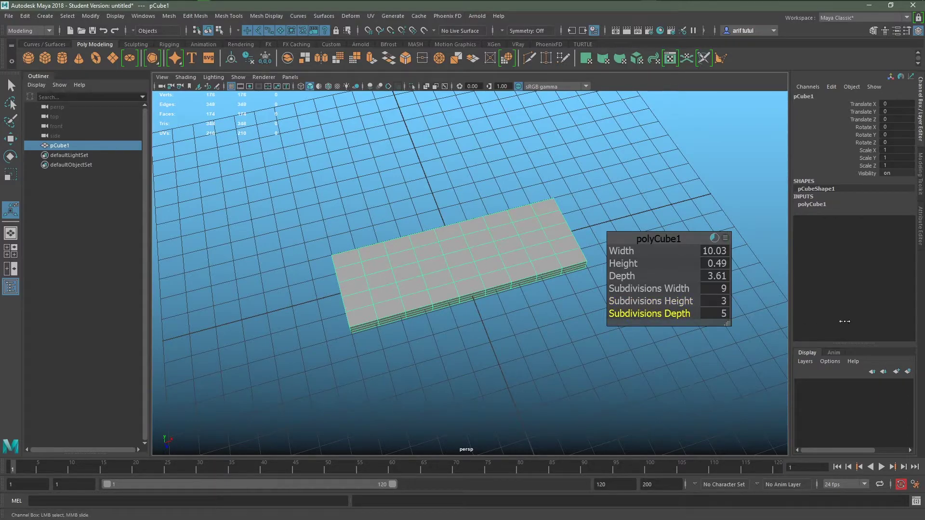
pyautogui.moveTo(683, 314); pyautogui.dragTo(689, 314)
# Preview the slab smoothed, turn the preview off, and switch to edge selection.
pyautogui.keyDown('alt'); pyautogui.moveTo(347, 376); pyautogui.dragTo(414, 334); pyautogui.keyUp('alt')
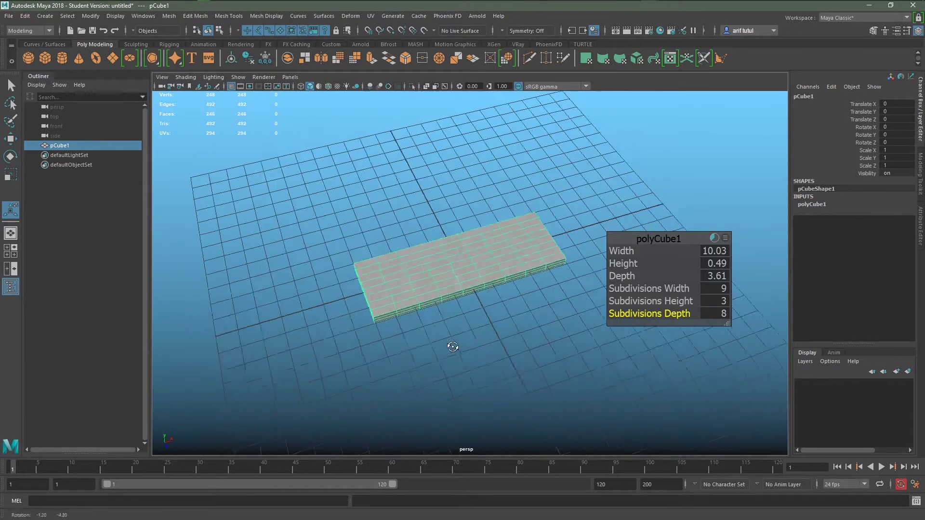
pyautogui.press('3')
pyautogui.keyDown('alt'); pyautogui.moveTo(419, 353); pyautogui.dragTo(458, 396, button='right'); pyautogui.keyUp('alt')
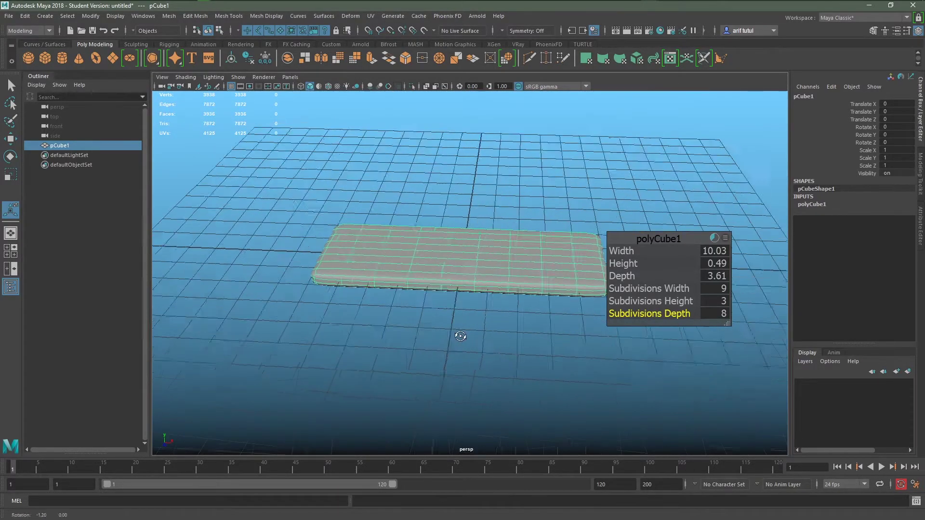
pyautogui.moveTo(458, 396)
pyautogui.keyDown('alt'); pyautogui.mouseDown()
pyautogui.moveTo(478, 340)
pyautogui.moveTo(473, 354)
pyautogui.mouseUp(); pyautogui.keyUp('alt')
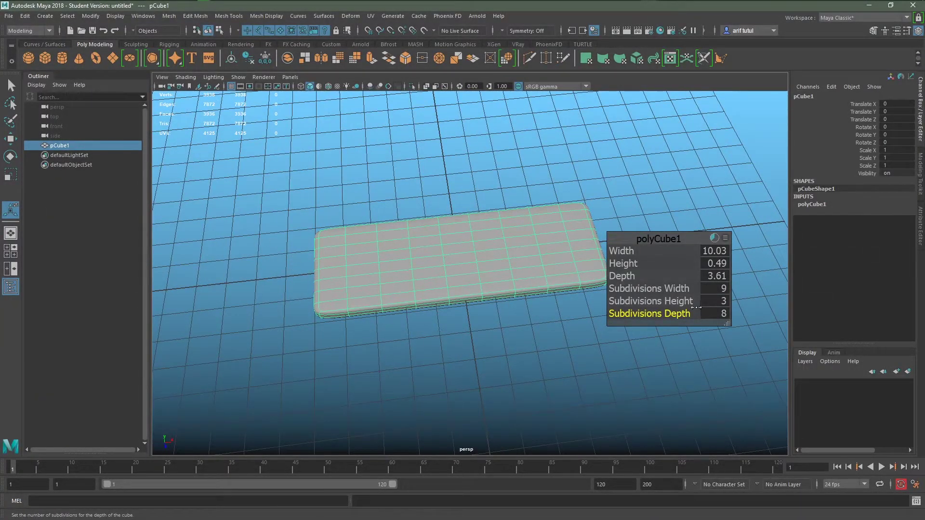
pyautogui.click(653, 289)
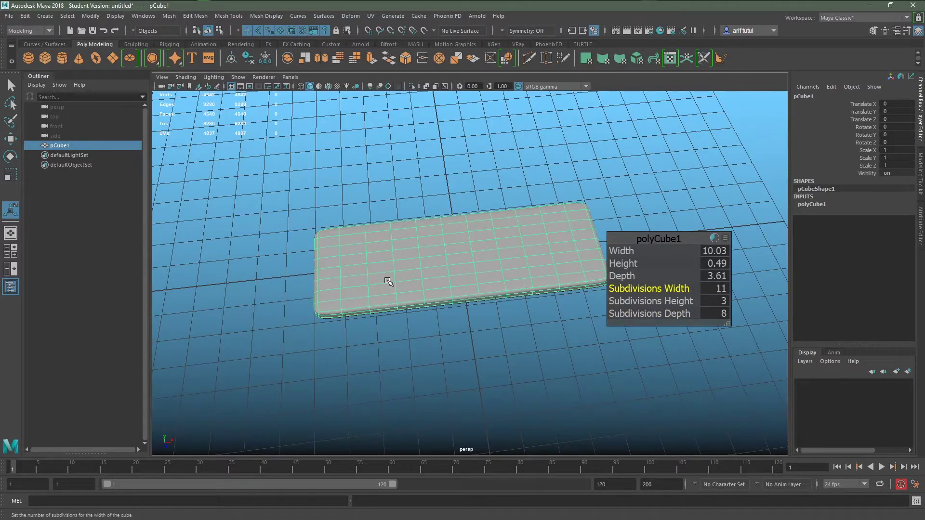
pyautogui.press('1')
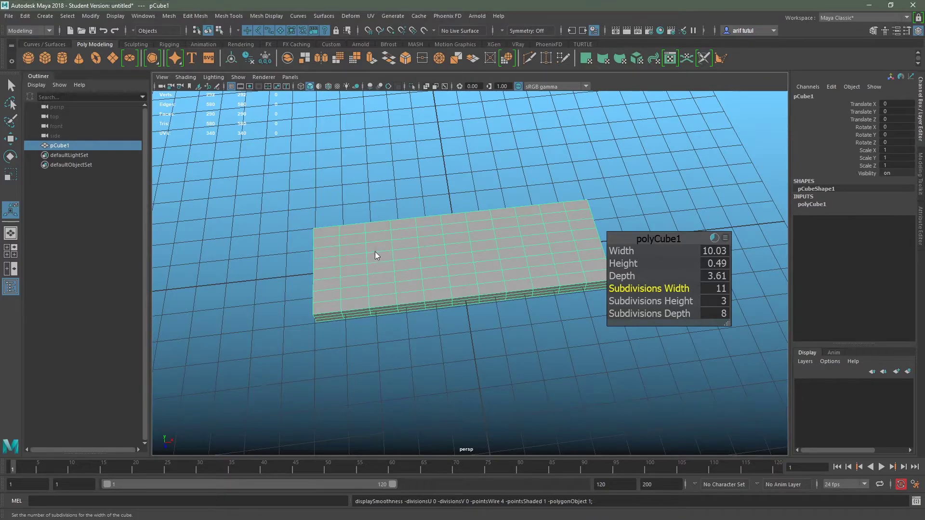
pyautogui.moveTo(375, 234); pyautogui.dragTo(377, 256, button='right')
pyautogui.moveTo(370, 212); pyautogui.dragTo(370, 213, button='right')
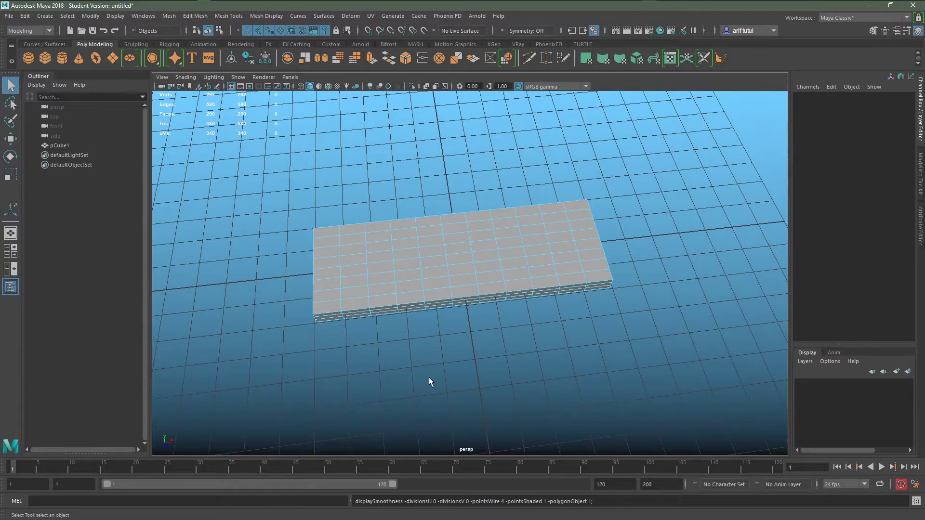
# Select an edge loop across the board and scale it slightly along its length.
pyautogui.moveTo(429, 377)
pyautogui.keyDown('alt'); pyautogui.mouseDown()
pyautogui.moveTo(372, 370)
pyautogui.moveTo(435, 345)
pyautogui.moveTo(413, 407)
pyautogui.moveTo(316, 319)
pyautogui.mouseUp(); pyautogui.keyUp('alt')
pyautogui.press('3')
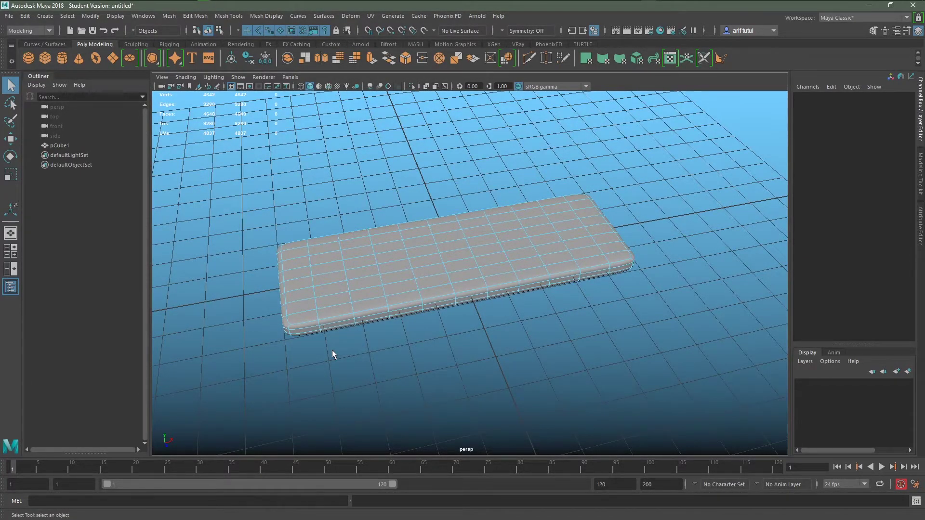
pyautogui.press('1')
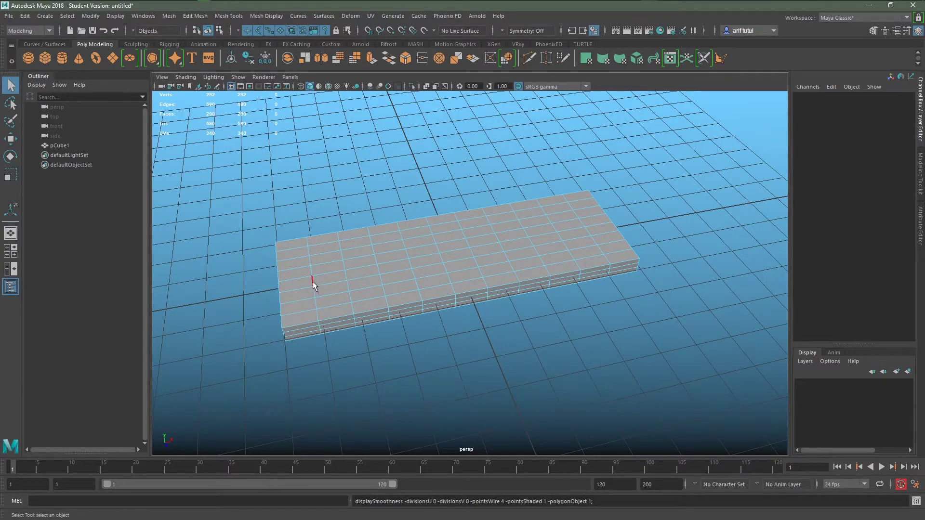
pyautogui.doubleClick(312, 283)
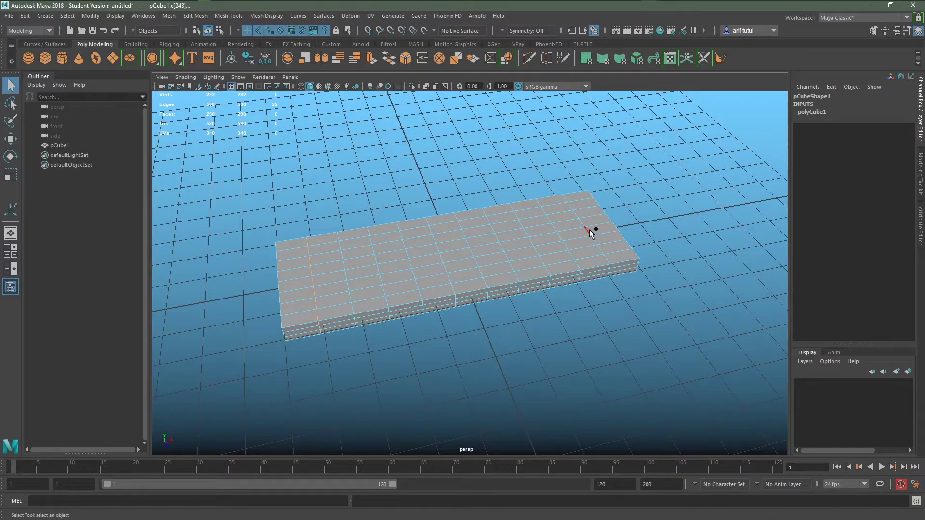
pyautogui.press('r')
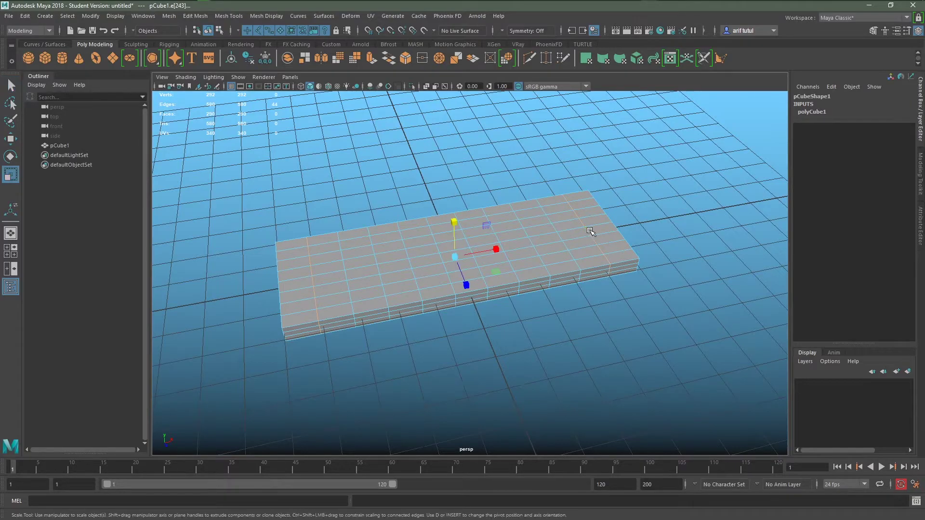
pyautogui.moveTo(493, 251); pyautogui.dragTo(497, 251)
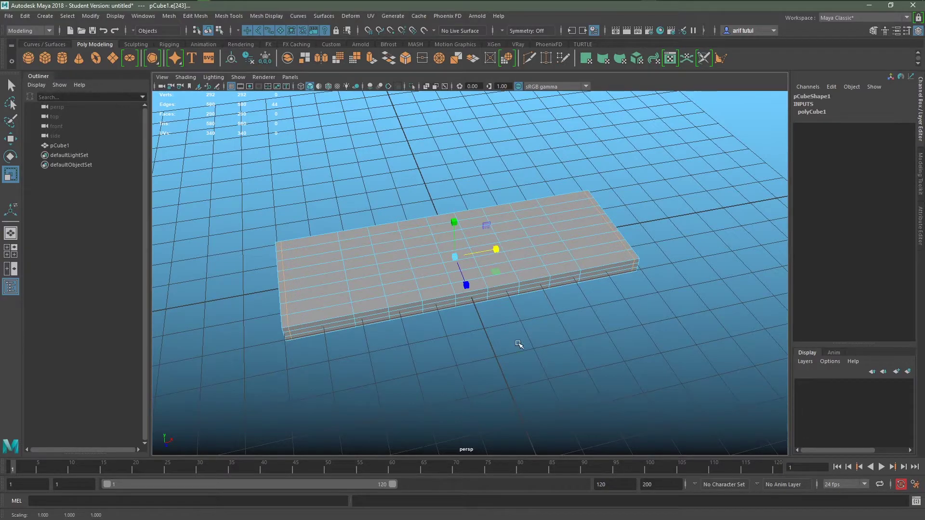
pyautogui.scroll(2, 499, 356)
pyautogui.click(499, 356)
# Preview the board smoothed and orbit around it to inspect the rounded edges.
pyautogui.press('3')
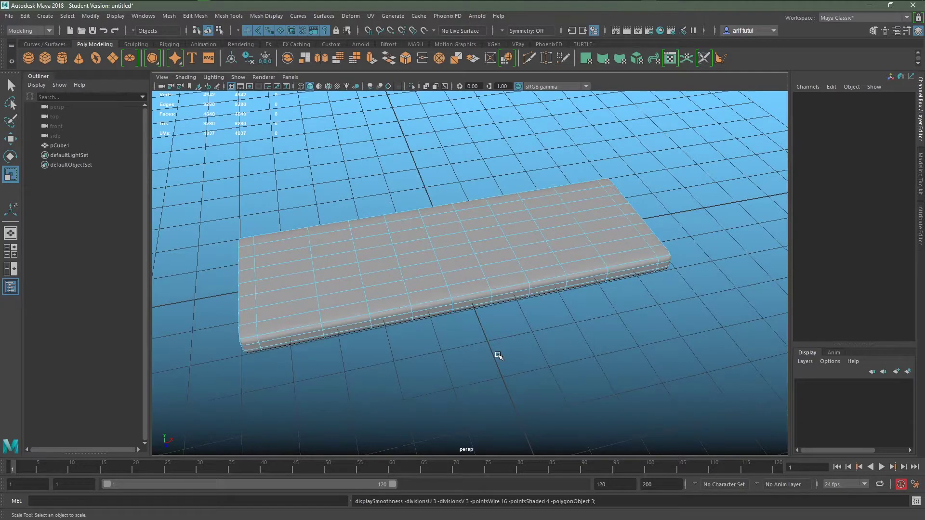
pyautogui.scroll(-1, 481, 367)
pyautogui.moveTo(385, 383)
pyautogui.keyDown('alt'); pyautogui.mouseDown()
pyautogui.moveTo(413, 386)
pyautogui.moveTo(415, 355)
pyautogui.mouseUp(); pyautogui.keyUp('alt')
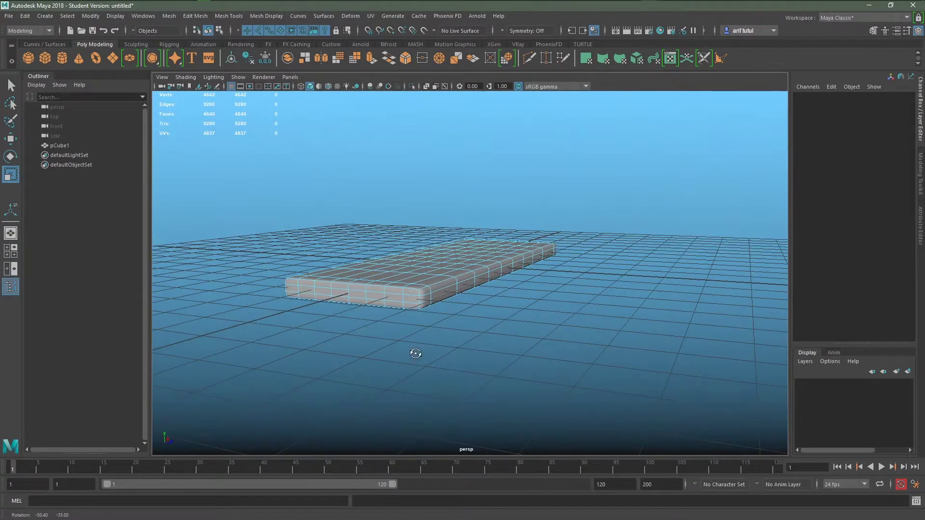
pyautogui.scroll(1, 415, 371)
pyautogui.scroll(1, 417, 381)
pyautogui.keyDown('alt'); pyautogui.moveTo(418, 381); pyautogui.dragTo(465, 360, button='middle'); pyautogui.keyUp('alt')
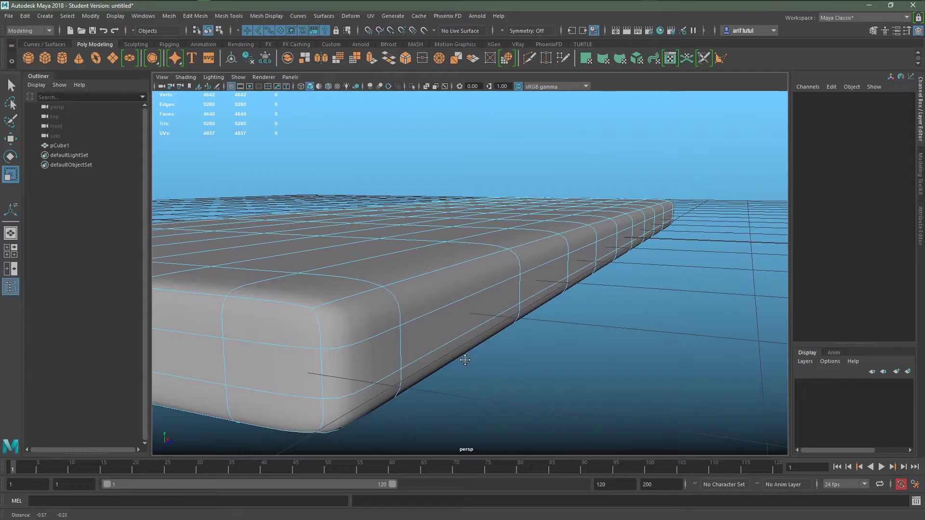
pyautogui.scroll(-2, 466, 361)
pyautogui.scroll(-2, 466, 362)
pyautogui.moveTo(568, 306)
pyautogui.keyDown('alt'); pyautogui.mouseDown()
pyautogui.moveTo(523, 335)
pyautogui.moveTo(543, 324)
pyautogui.moveTo(535, 324)
pyautogui.mouseUp(); pyautogui.keyUp('alt')
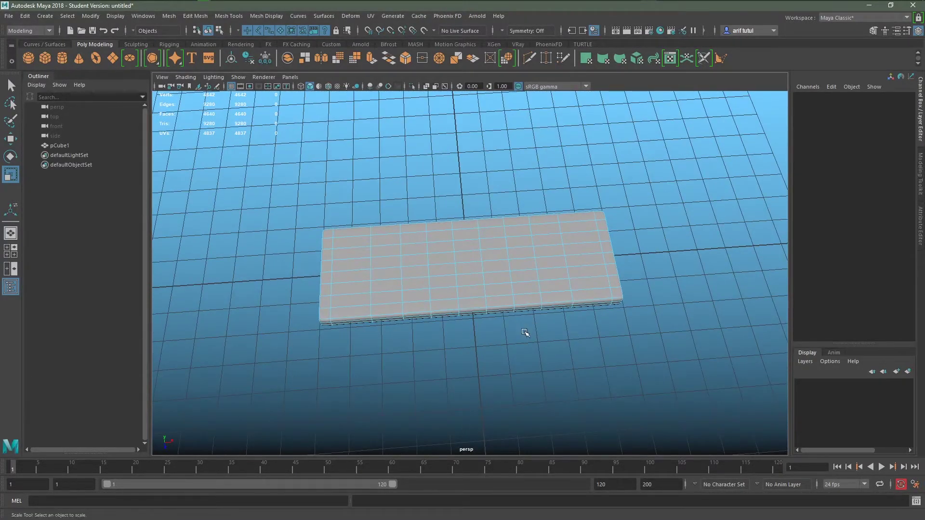
# Select two more edge loops on the board, then clear them and return to object mode.
pyautogui.doubleClick(566, 262)
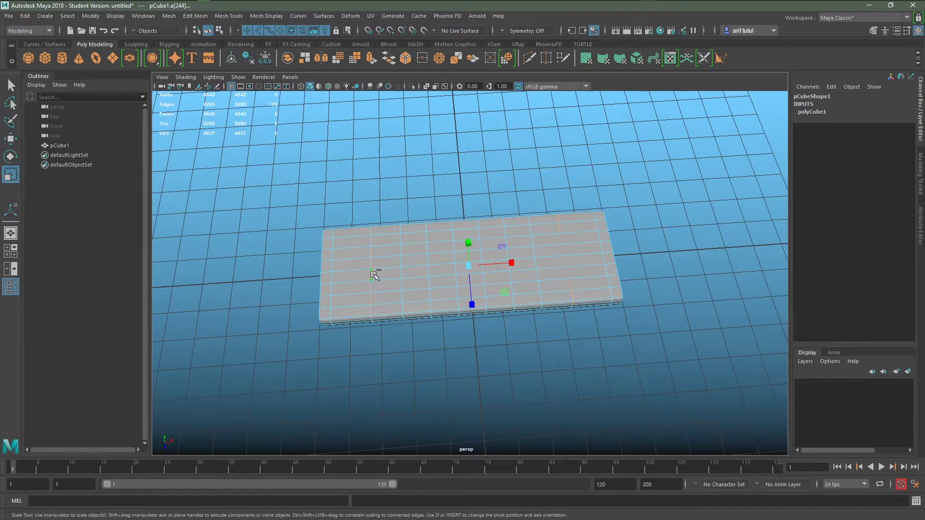
pyautogui.keyDown('shift'); pyautogui.doubleClick(513, 266); pyautogui.keyUp('shift')
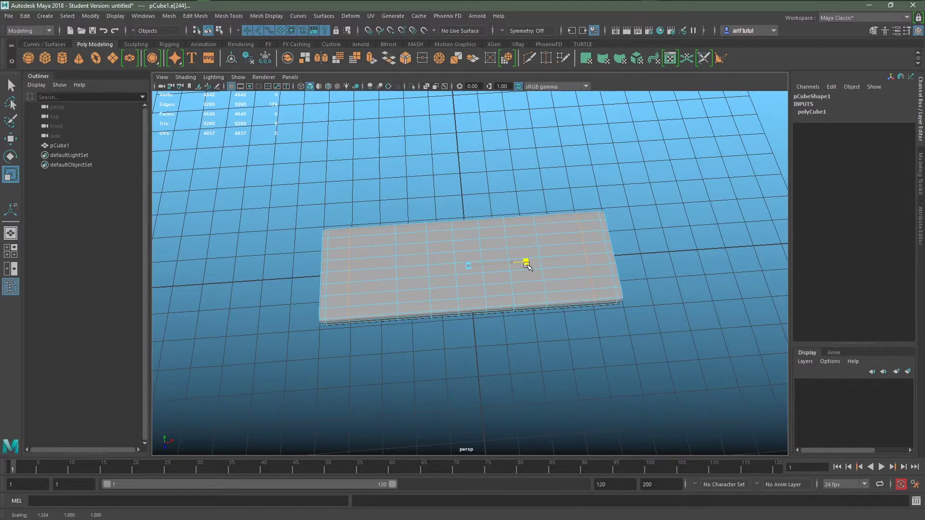
pyautogui.click(532, 367)
pyautogui.scroll(-3, 532, 367)
pyautogui.scroll(1, 532, 367)
pyautogui.moveTo(532, 367)
pyautogui.keyDown('alt'); pyautogui.mouseDown()
pyautogui.moveTo(491, 364)
pyautogui.moveTo(490, 371)
pyautogui.mouseUp(); pyautogui.keyUp('alt')
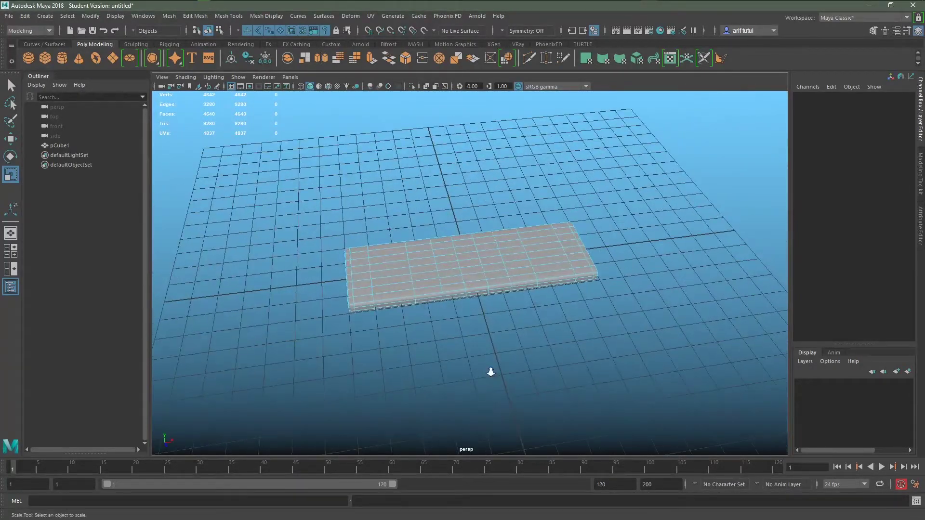
pyautogui.scroll(-3, 490, 372)
pyautogui.moveTo(480, 282); pyautogui.dragTo(525, 219, button='right')
# Raise the tabletop to Translate Y 3.294.
pyautogui.press('w')
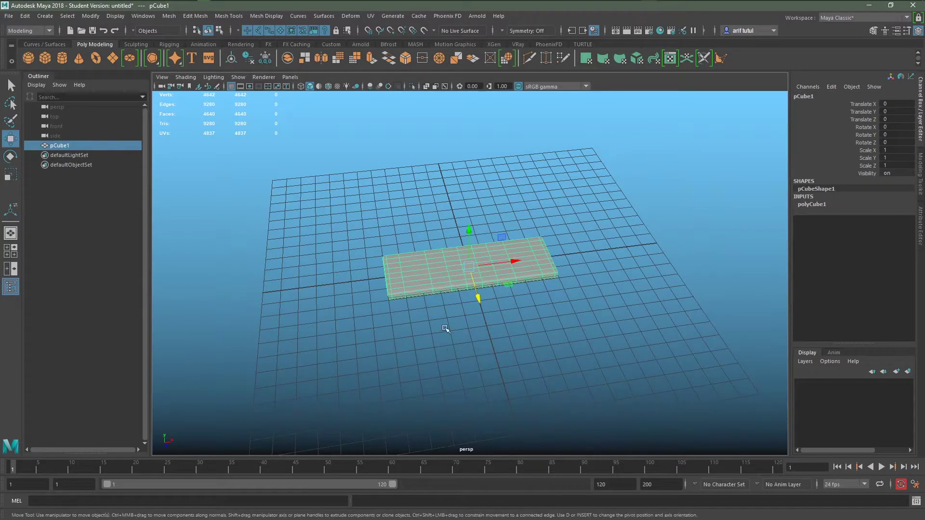
pyautogui.moveTo(463, 248)
pyautogui.mouseDown()
pyautogui.moveTo(463, 205)
pyautogui.moveTo(471, 293)
pyautogui.moveTo(471, 228)
pyautogui.mouseUp()
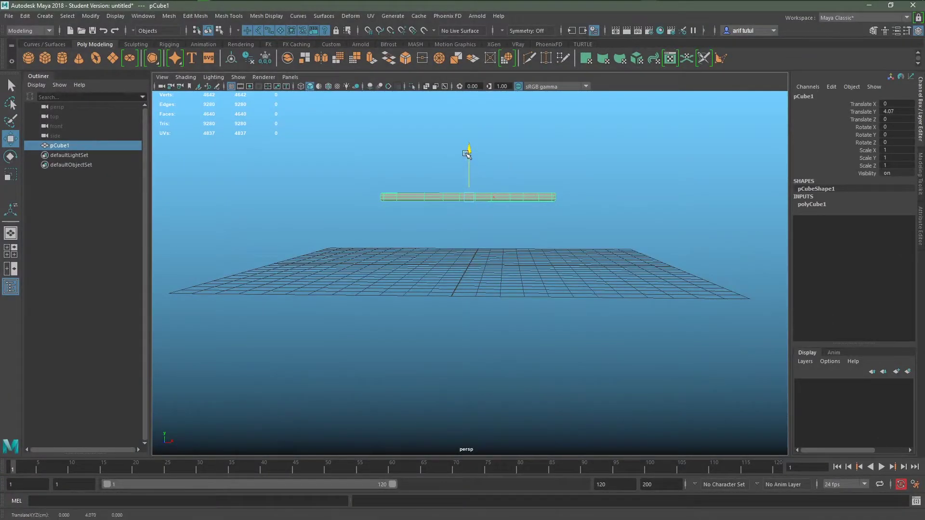
pyautogui.moveTo(467, 157)
pyautogui.mouseDown()
pyautogui.moveTo(475, 239)
pyautogui.moveTo(491, 240)
pyautogui.moveTo(452, 229)
pyautogui.mouseUp()
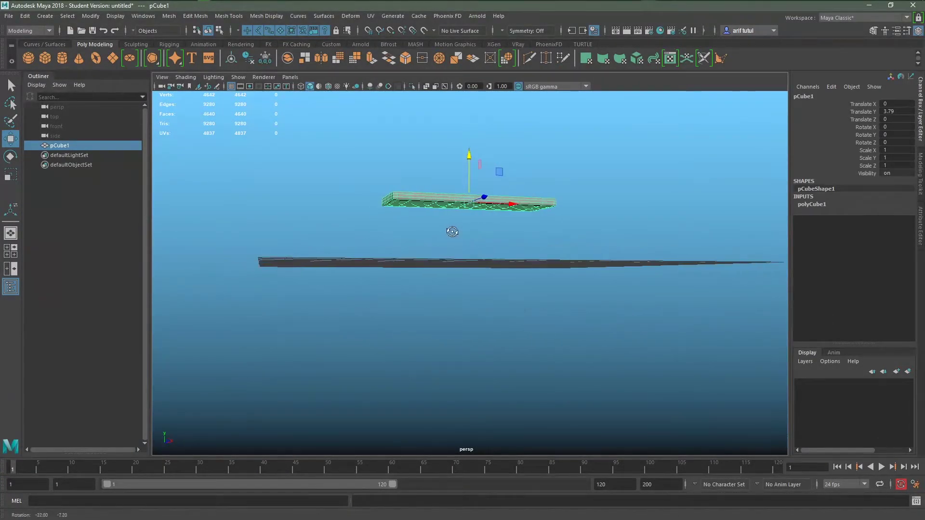
pyautogui.moveTo(469, 163); pyautogui.dragTo(469, 174)
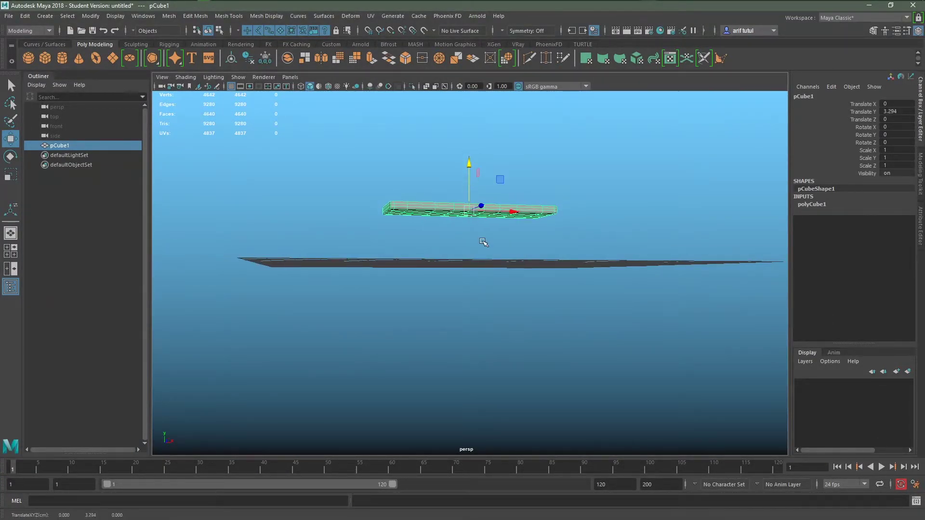
pyautogui.moveTo(483, 242)
pyautogui.keyDown('alt'); pyautogui.mouseDown()
pyautogui.moveTo(460, 246)
pyautogui.moveTo(481, 482)
pyautogui.mouseUp(); pyautogui.keyUp('alt')
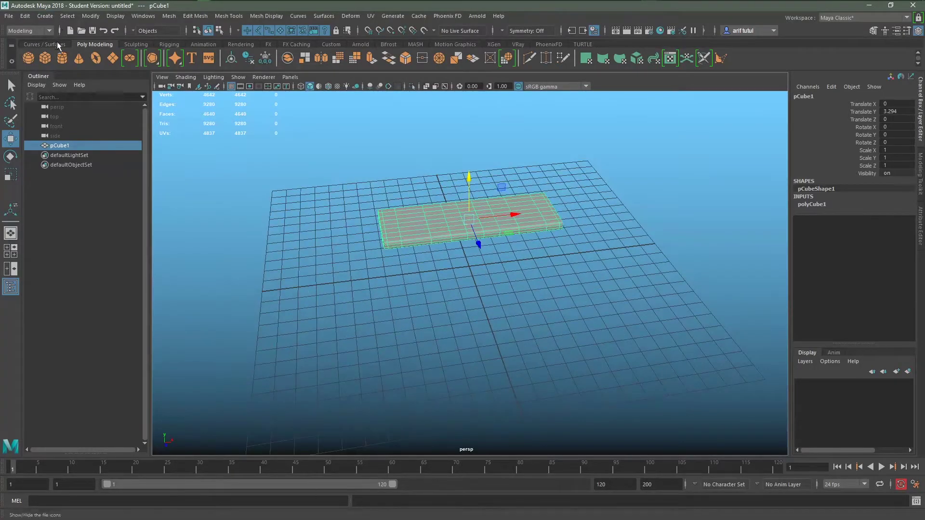
# Create a second cube, resize it into a thin post, and raise it toward the board.
pyautogui.click(44, 58)
pyautogui.scroll(2, 516, 360)
pyautogui.scroll(2, 516, 360)
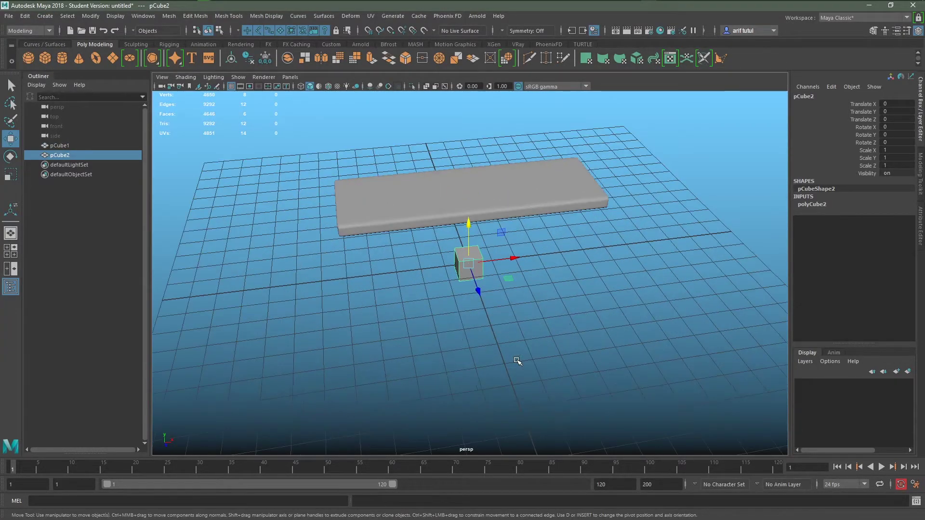
pyautogui.press('t')
pyautogui.moveTo(626, 251)
pyautogui.mouseDown()
pyautogui.moveTo(654, 251)
pyautogui.moveTo(597, 254)
pyautogui.moveTo(741, 264)
pyautogui.mouseUp()
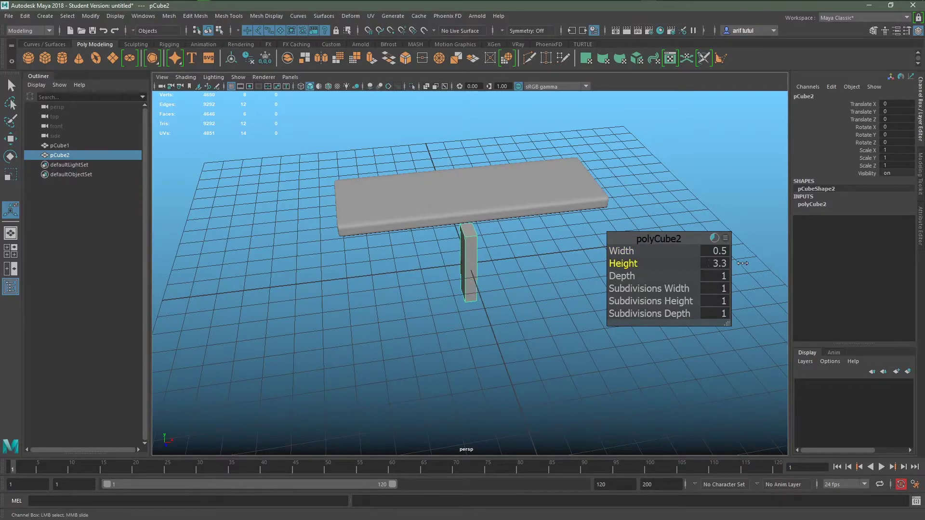
pyautogui.keyDown('alt'); pyautogui.moveTo(674, 293); pyautogui.dragTo(551, 299); pyautogui.keyUp('alt')
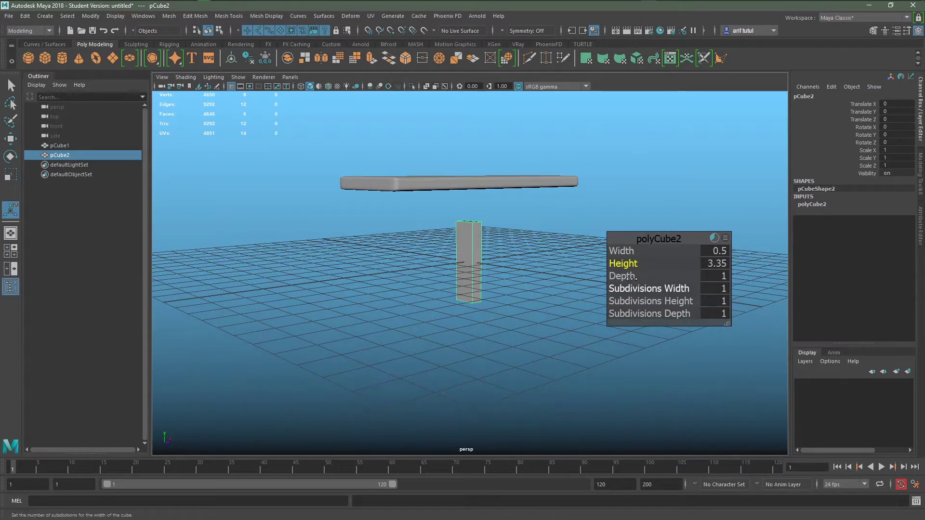
pyautogui.moveTo(622, 263); pyautogui.dragTo(636, 263)
pyautogui.press('w')
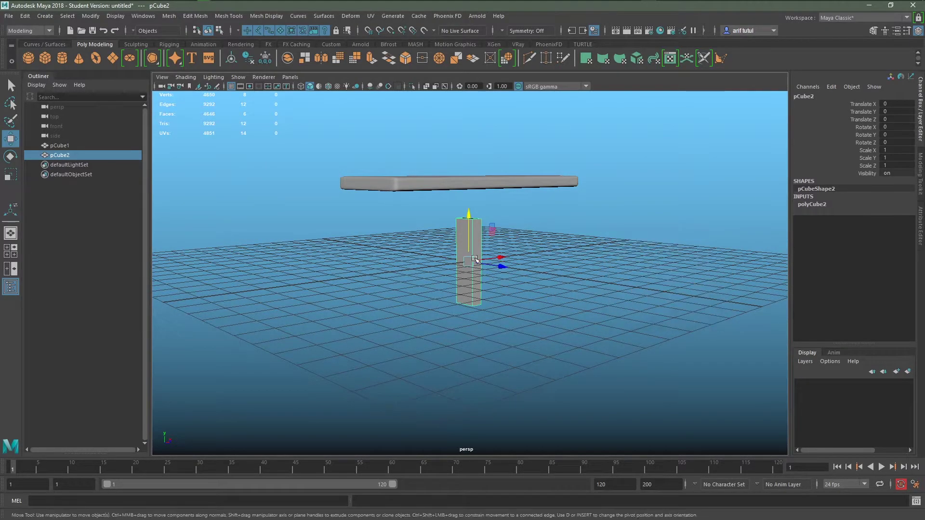
pyautogui.moveTo(465, 213); pyautogui.dragTo(468, 184)
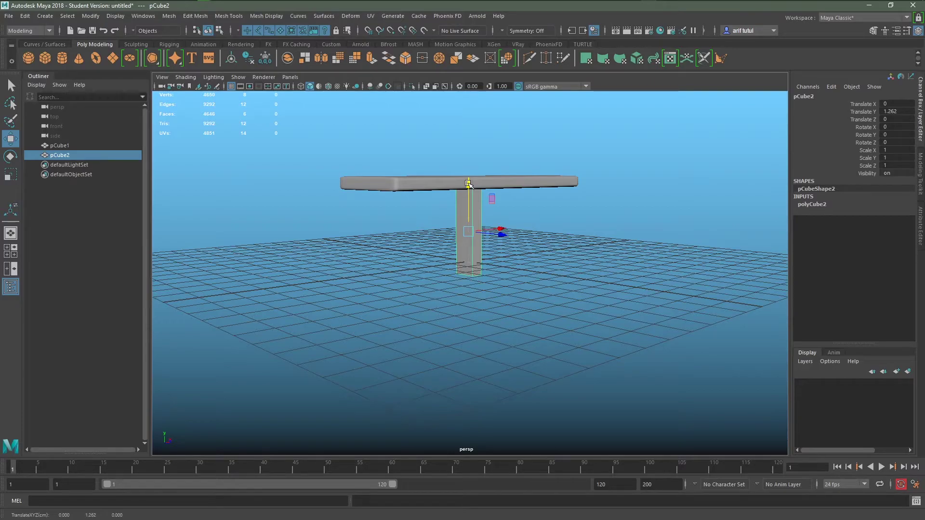
# Shorten the post to 3.02 high and raise it to meet the tabletop's underside.
pyautogui.press('t')
pyautogui.moveTo(623, 264); pyautogui.dragTo(597, 262)
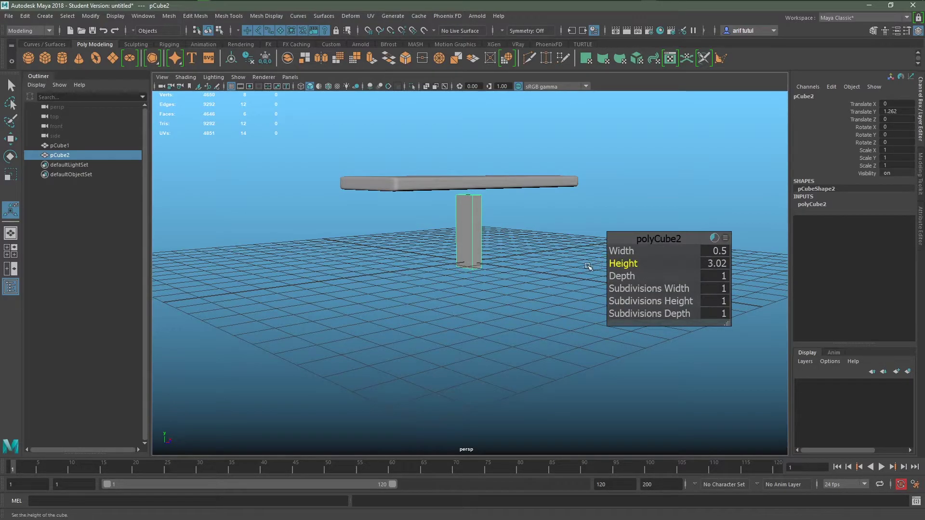
pyautogui.press('w')
pyautogui.keyDown('alt'); pyautogui.moveTo(490, 286); pyautogui.dragTo(506, 281); pyautogui.keyUp('alt')
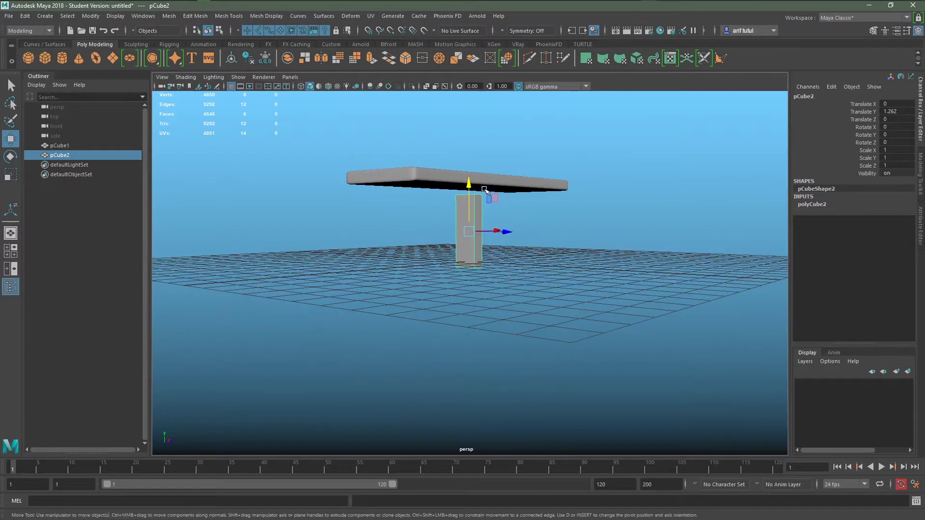
pyautogui.moveTo(469, 187); pyautogui.dragTo(470, 180)
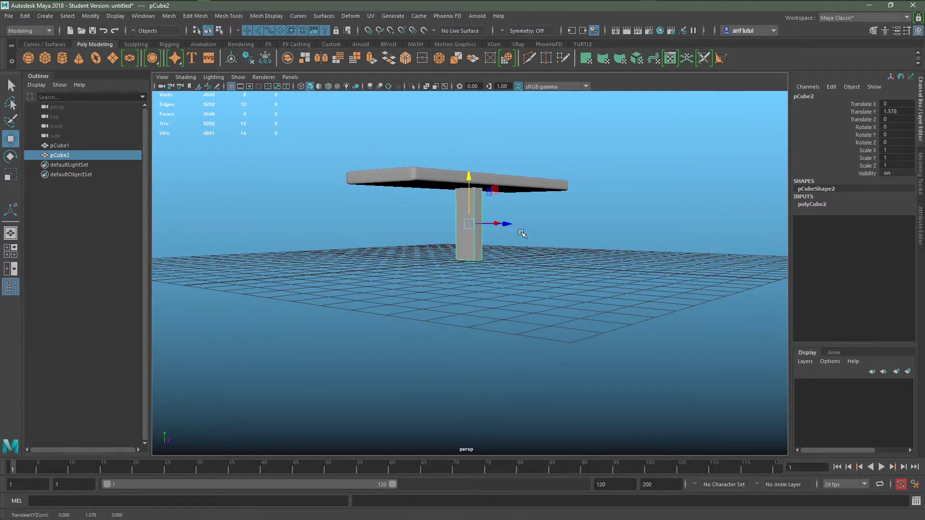
pyautogui.keyDown('alt'); pyautogui.moveTo(520, 231); pyautogui.dragTo(450, 234); pyautogui.keyUp('alt')
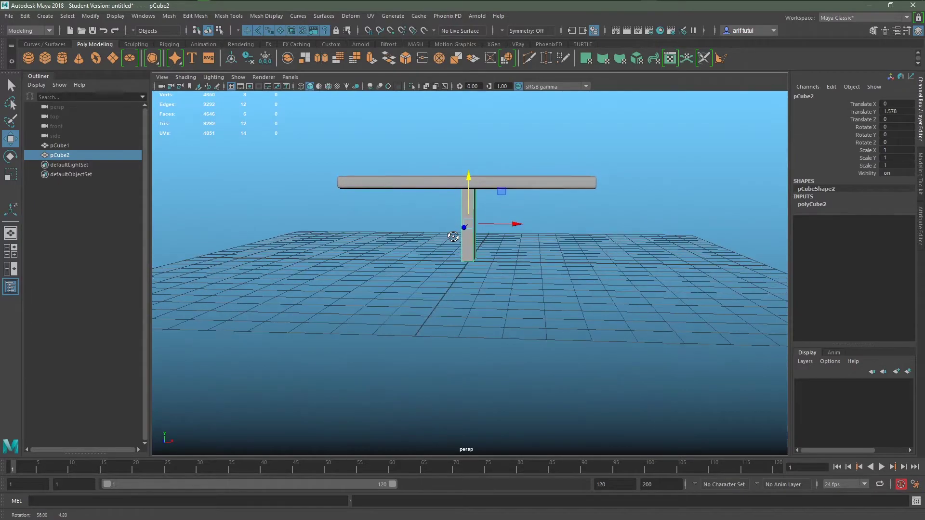
# Deepen the post to 2.3 and check the table from below.
pyautogui.press('t')
pyautogui.scroll(3, 561, 320)
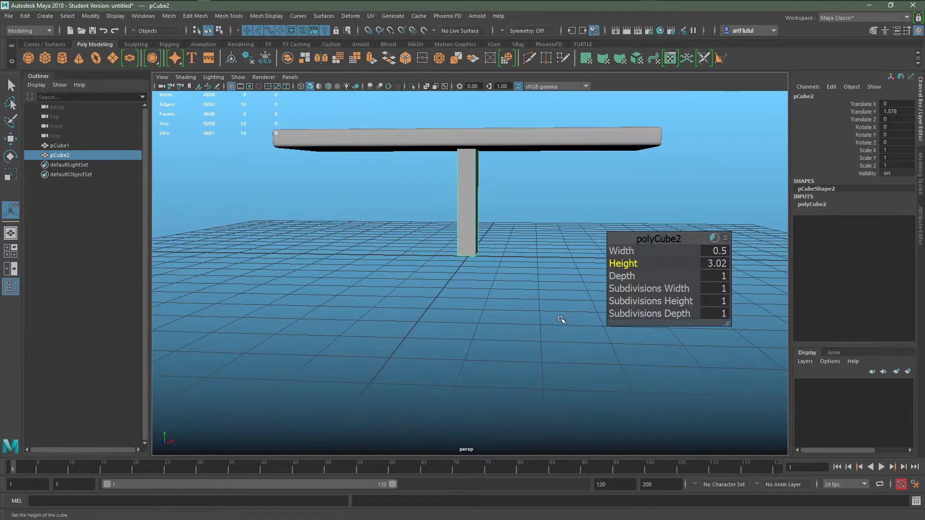
pyautogui.moveTo(622, 283)
pyautogui.keyDown('alt'); pyautogui.mouseDown()
pyautogui.moveTo(481, 281)
pyautogui.moveTo(599, 278)
pyautogui.mouseUp(); pyautogui.keyUp('alt')
pyautogui.click(616, 276)
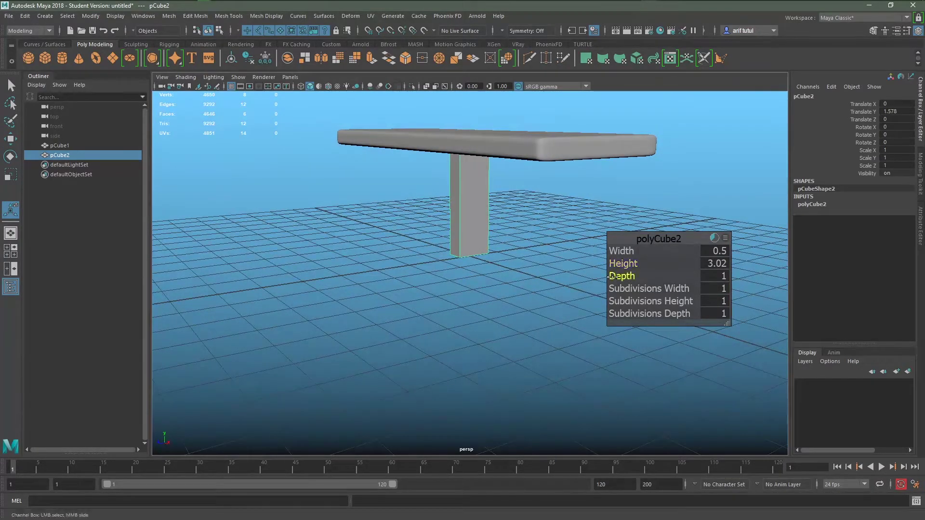
pyautogui.moveTo(616, 276); pyautogui.dragTo(560, 234, button='middle')
pyautogui.moveTo(561, 234)
pyautogui.keyDown('alt'); pyautogui.mouseDown()
pyautogui.moveTo(477, 208)
pyautogui.moveTo(489, 229)
pyautogui.moveTo(516, 227)
pyautogui.mouseUp(); pyautogui.keyUp('alt')
# Increase the leg's Depth to 3.22 in side view, then check it in perspective and top views.
pyautogui.press('space')
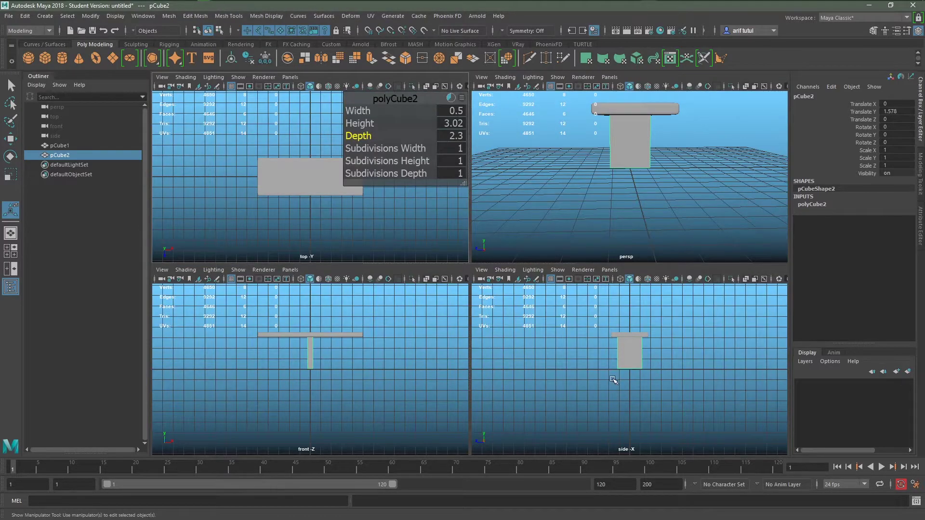
pyautogui.press('space')
pyautogui.scroll(1, 607, 380)
pyautogui.scroll(1, 584, 384)
pyautogui.scroll(1, 541, 375)
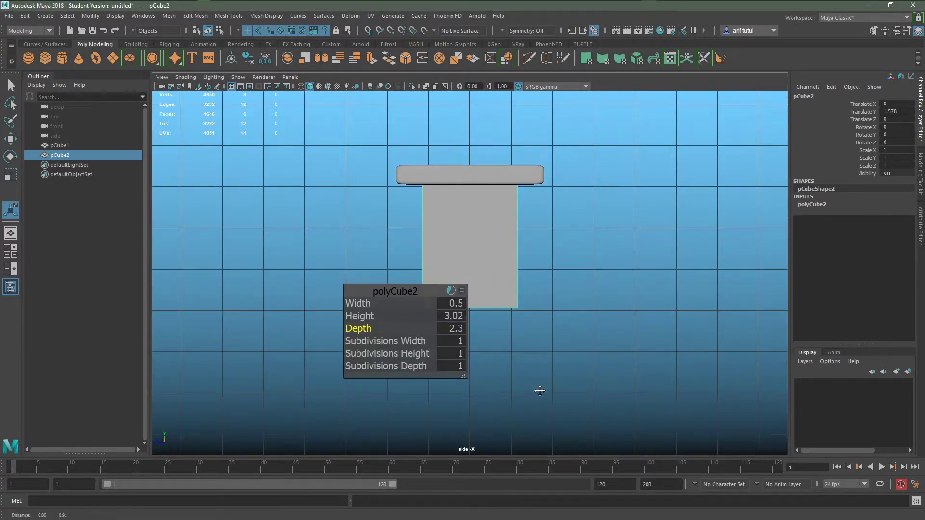
pyautogui.moveTo(393, 291); pyautogui.dragTo(620, 283)
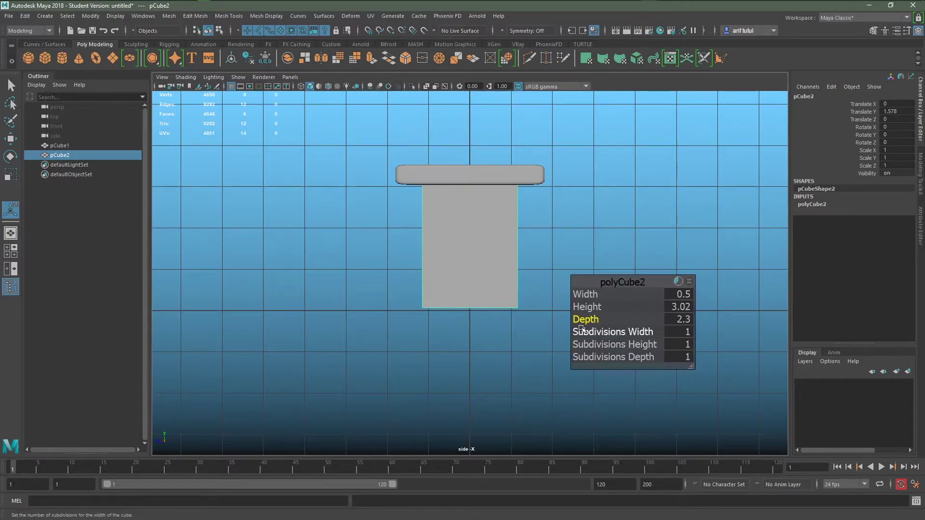
pyautogui.moveTo(583, 319); pyautogui.dragTo(624, 318)
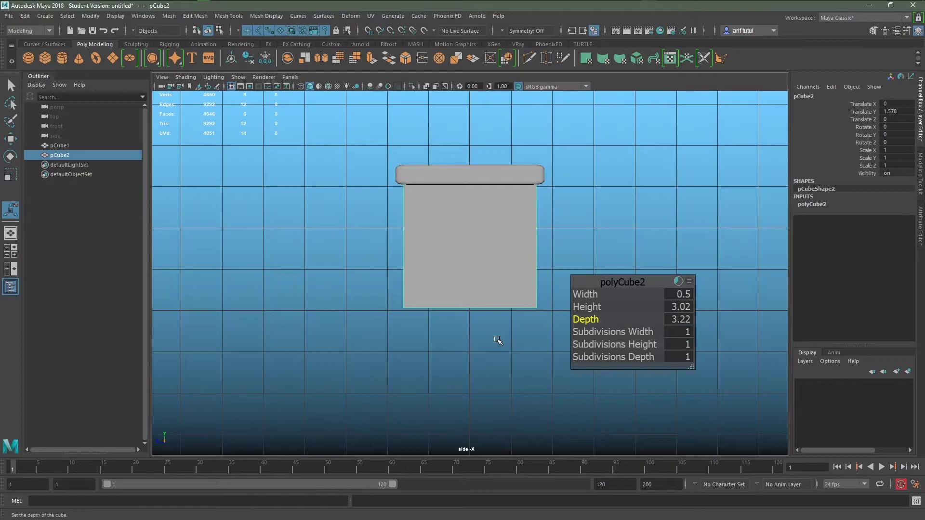
pyautogui.press('space')
pyautogui.press('space')
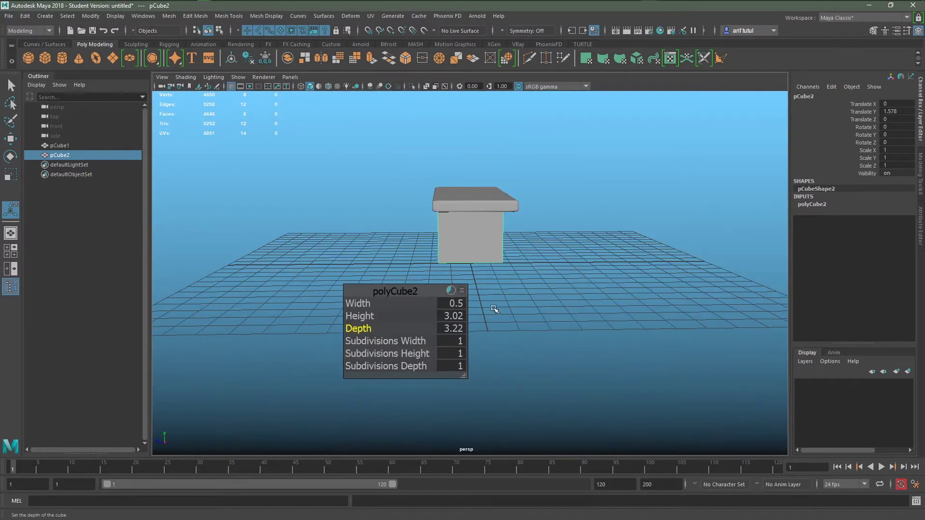
pyautogui.keyDown('alt'); pyautogui.moveTo(495, 308); pyautogui.dragTo(584, 330); pyautogui.keyUp('alt')
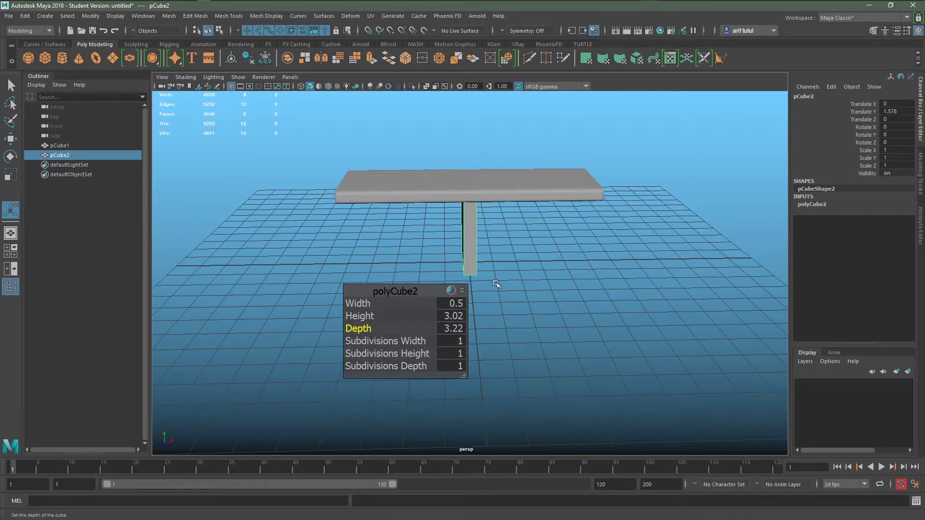
pyautogui.press('space')
pyautogui.press('space')
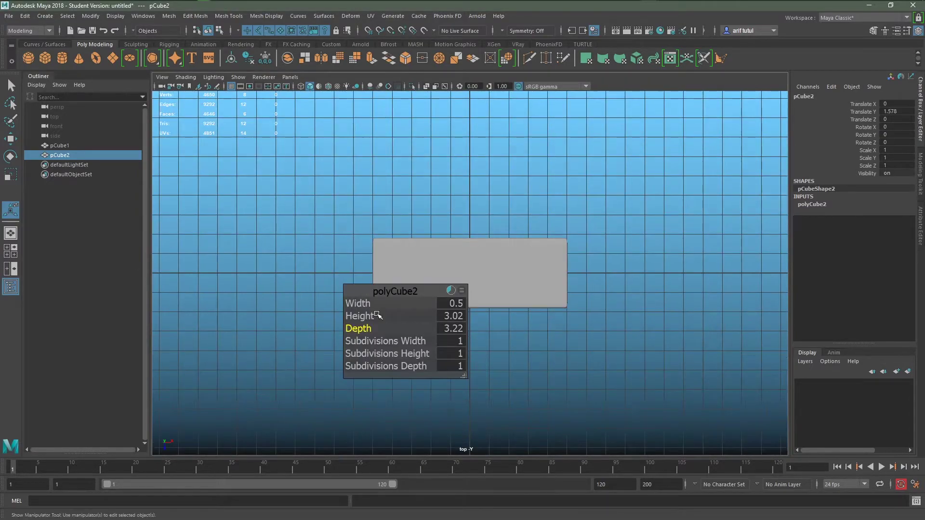
# Turn on X-Ray shading and slide the leg to Translate X -4.641 under the tabletop's left end.
pyautogui.click(188, 78)
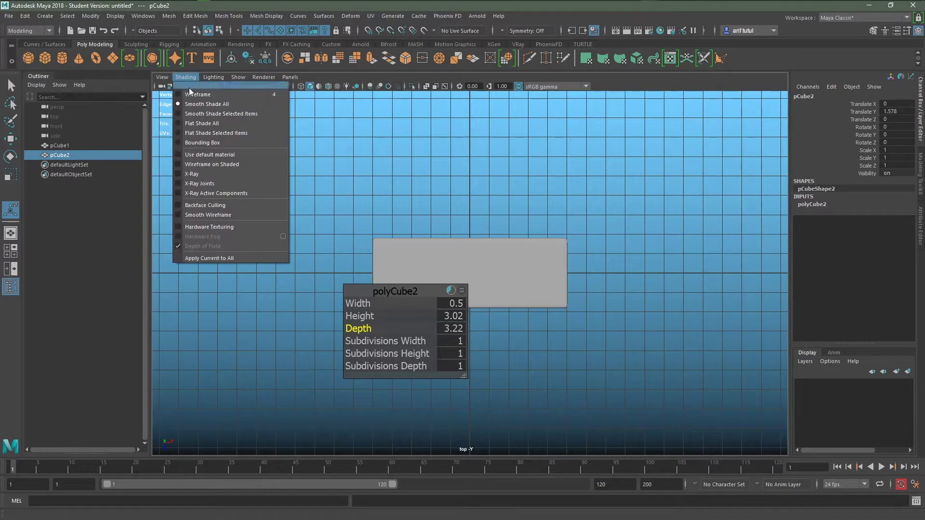
pyautogui.click(200, 178)
pyautogui.scroll(2, 526, 309)
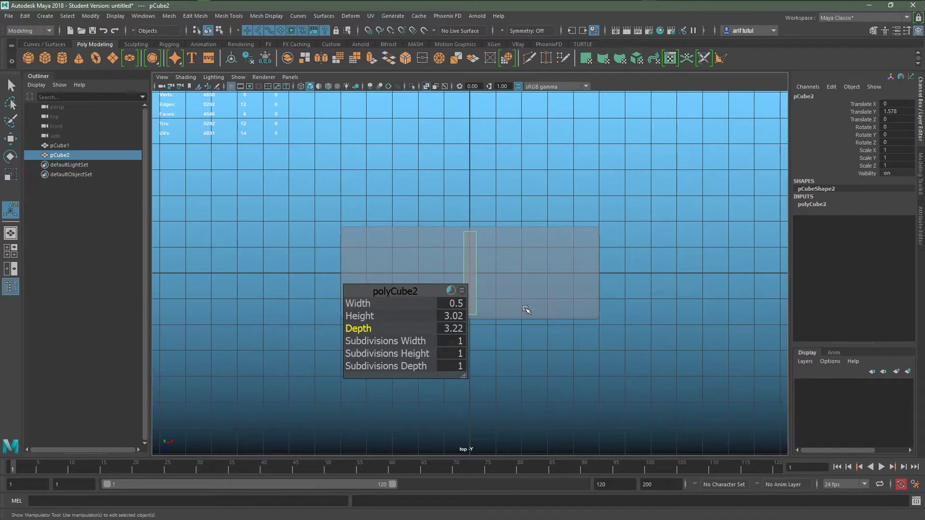
pyautogui.press('w')
pyautogui.moveTo(523, 275); pyautogui.dragTo(402, 271)
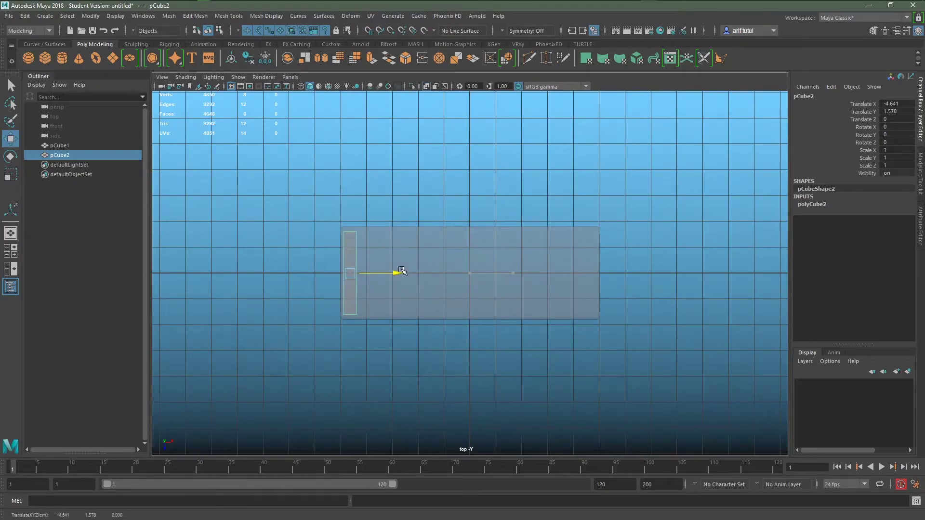
# Orbit around the leg in perspective view and bring back its cube construction settings.
pyautogui.press('space')
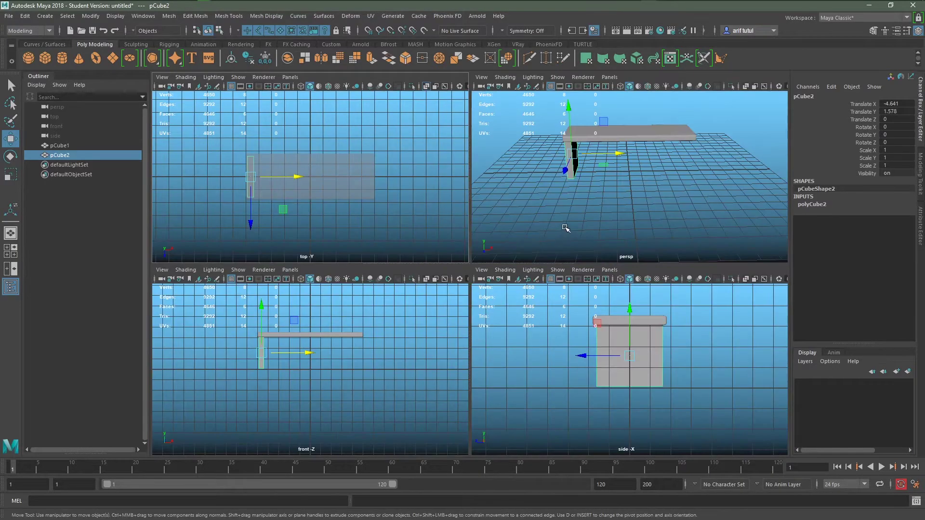
pyautogui.press('space')
pyautogui.keyDown('alt'); pyautogui.moveTo(534, 236); pyautogui.dragTo(475, 220); pyautogui.keyUp('alt')
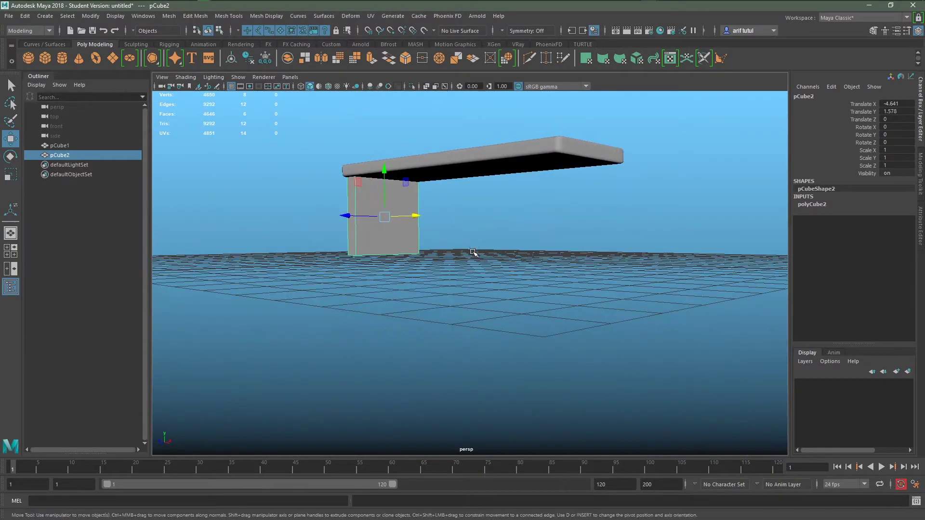
pyautogui.scroll(5, 473, 255)
pyautogui.keyDown('alt'); pyautogui.moveTo(472, 256); pyautogui.dragTo(499, 271, button='middle'); pyautogui.keyUp('alt')
pyautogui.scroll(-4, 499, 271)
pyautogui.scroll(-3, 506, 264)
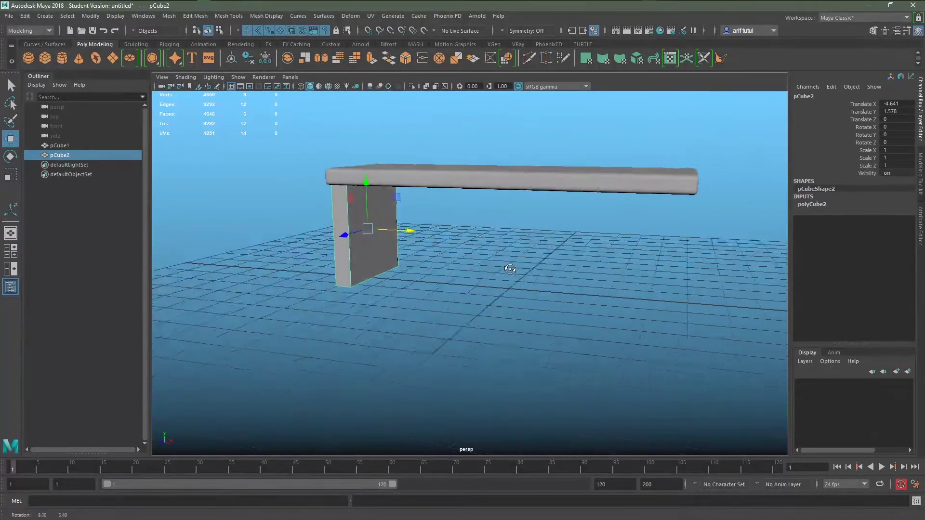
pyautogui.scroll(-3, 511, 271)
pyautogui.press('t')
pyautogui.scroll(3, 508, 289)
# Set the leg's subdivisions to 4 width, 10 height and 10 depth.
pyautogui.keyDown('alt'); pyautogui.moveTo(505, 309); pyautogui.dragTo(481, 250); pyautogui.keyUp('alt')
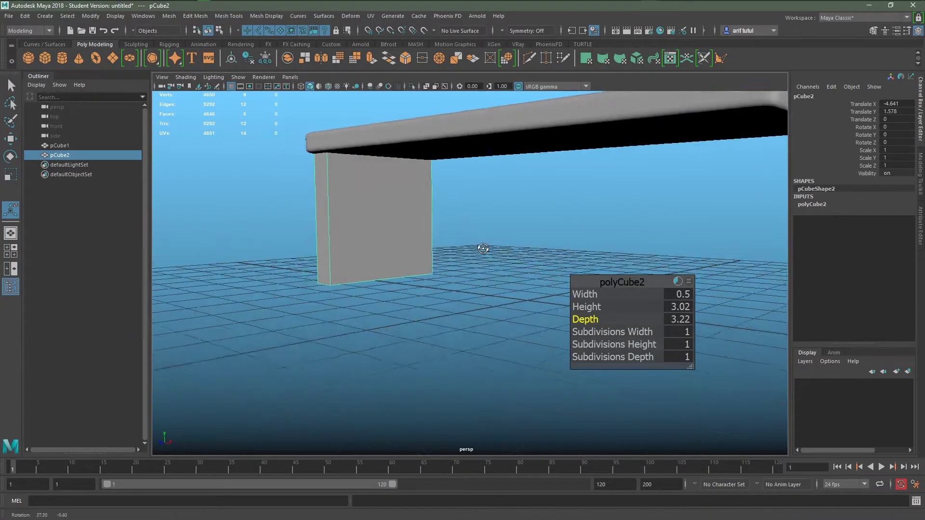
pyautogui.moveTo(597, 333); pyautogui.dragTo(721, 333)
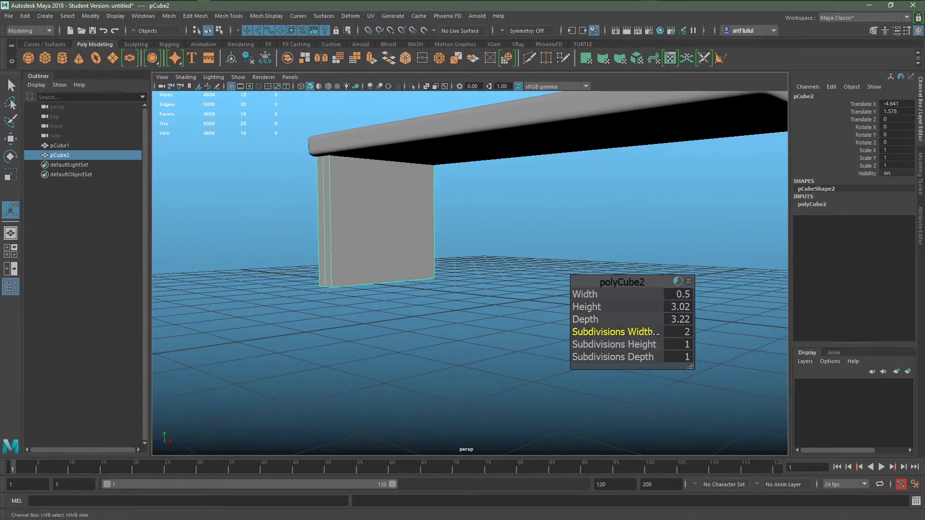
pyautogui.moveTo(612, 344)
pyautogui.mouseDown()
pyautogui.moveTo(876, 345)
pyautogui.moveTo(500, 377)
pyautogui.mouseUp()
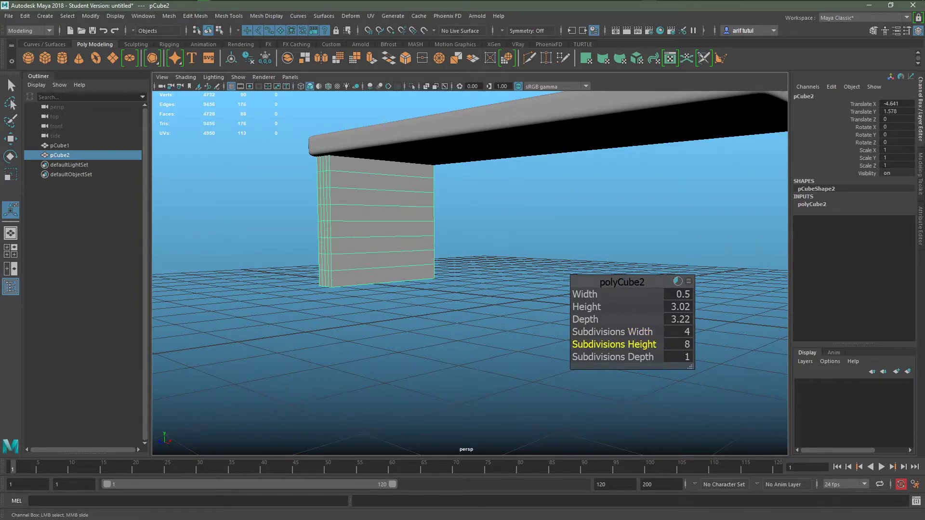
pyautogui.moveTo(617, 350); pyautogui.dragTo(780, 358)
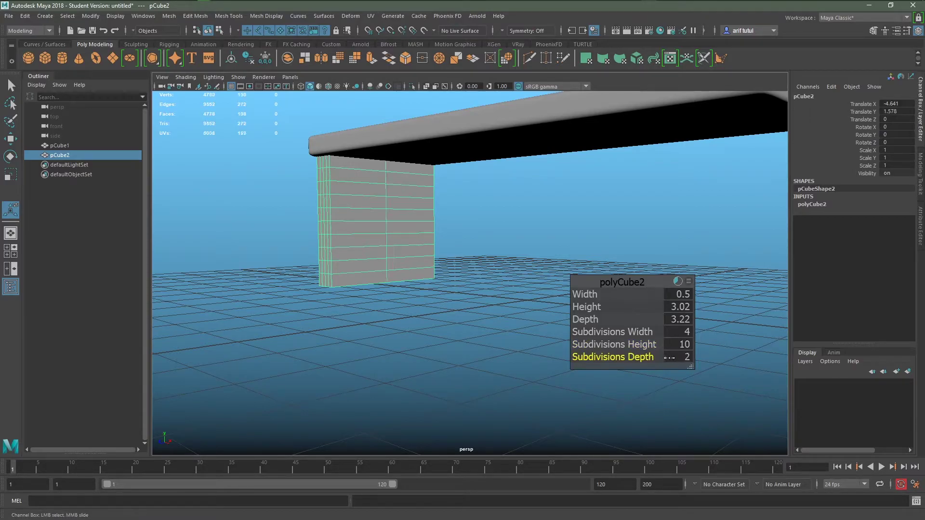
pyautogui.moveTo(626, 358); pyautogui.dragTo(722, 360)
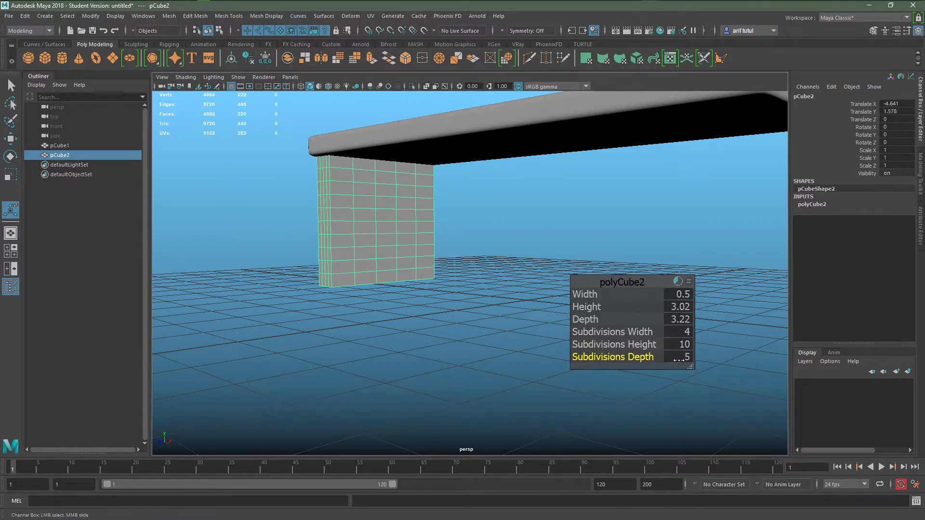
pyautogui.moveTo(640, 358); pyautogui.dragTo(832, 348)
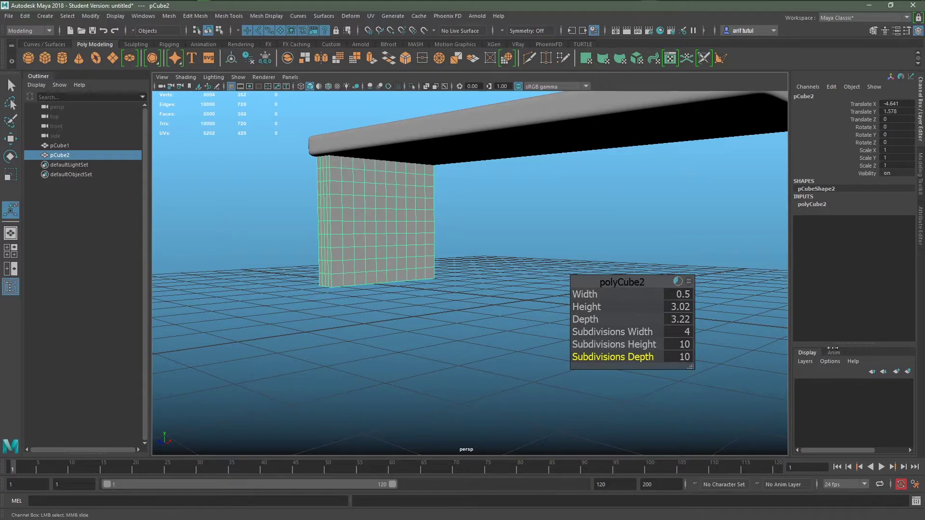
# Preview the leg as a smoothed mesh, deselect it, and orbit to a closer frontal view.
pyautogui.scroll(-3, 417, 320)
pyautogui.moveTo(413, 320)
pyautogui.keyDown('alt'); pyautogui.mouseDown()
pyautogui.moveTo(446, 322)
pyautogui.moveTo(414, 289)
pyautogui.moveTo(373, 273)
pyautogui.moveTo(403, 291)
pyautogui.mouseUp(); pyautogui.keyUp('alt')
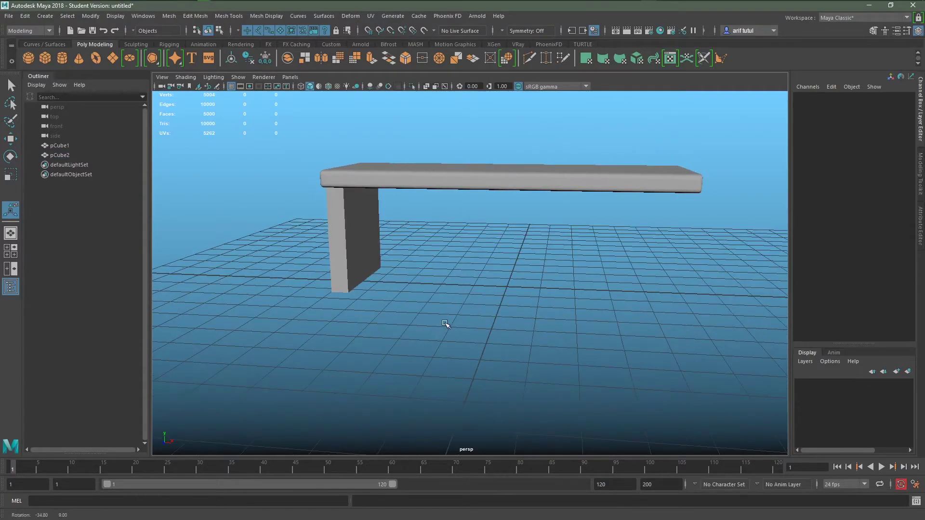
pyautogui.press('3')
pyautogui.click(378, 327)
pyautogui.scroll(-3, 387, 285)
pyautogui.scroll(5, 338, 241)
pyautogui.scroll(-3, 339, 241)
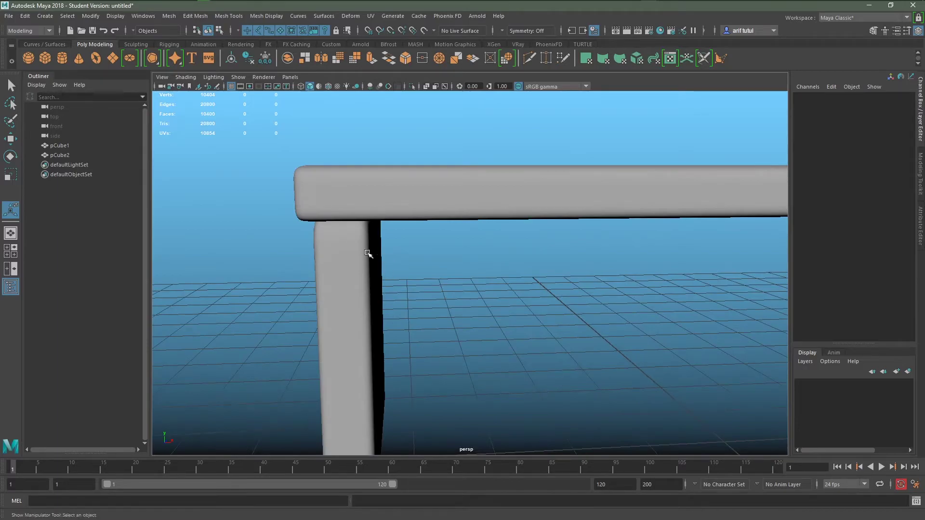
pyautogui.moveTo(372, 251)
pyautogui.keyDown('alt'); pyautogui.mouseDown()
pyautogui.moveTo(487, 319)
pyautogui.moveTo(522, 320)
pyautogui.moveTo(502, 324)
pyautogui.mouseUp(); pyautogui.keyUp('alt')
# Put leg pCube2 into vertex mode and frame it in the side view.
pyautogui.click(471, 277)
pyautogui.moveTo(466, 232); pyautogui.dragTo(459, 265, button='right')
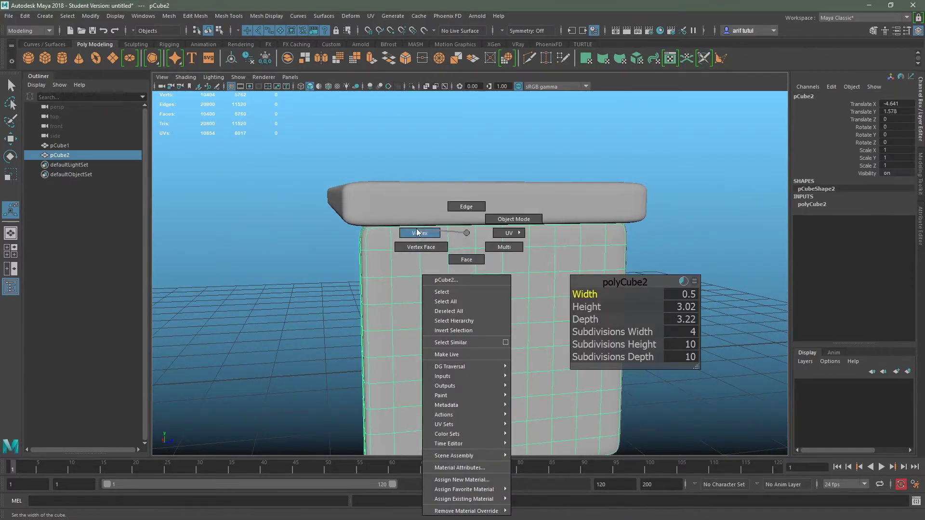
pyautogui.moveTo(417, 232); pyautogui.dragTo(418, 233, button='right')
pyautogui.keyDown('alt'); pyautogui.moveTo(466, 296); pyautogui.dragTo(562, 287); pyautogui.keyUp('alt')
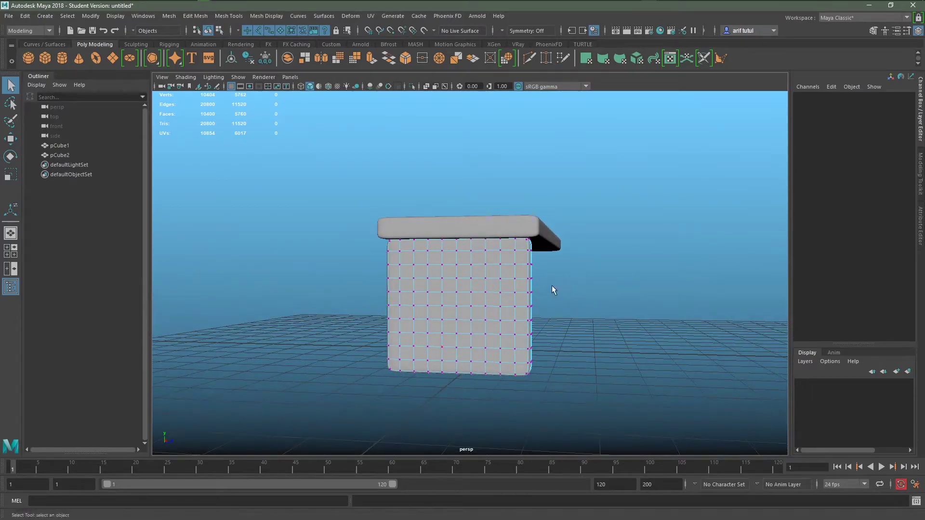
pyautogui.press('space')
pyautogui.press('space')
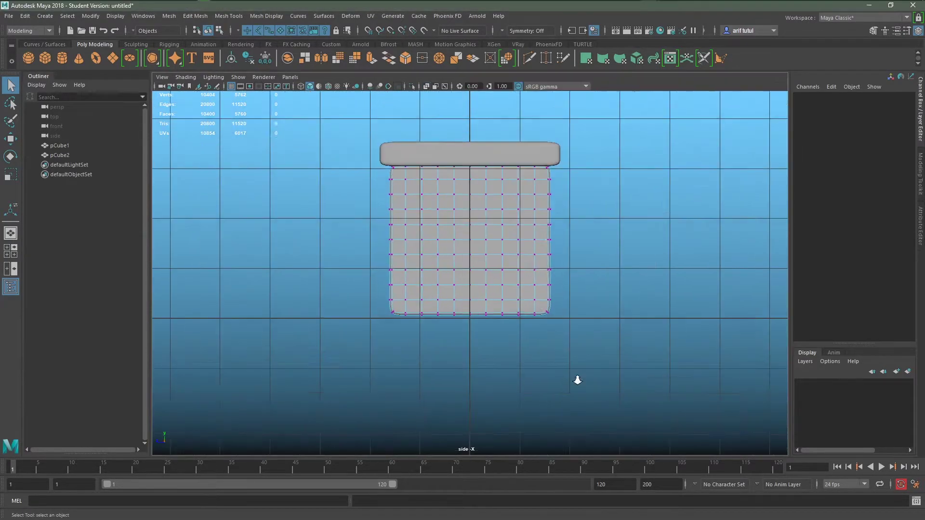
pyautogui.moveTo(576, 378)
pyautogui.keyDown('alt'); pyautogui.mouseDown(button='middle')
pyautogui.moveTo(523, 404)
pyautogui.moveTo(523, 440)
pyautogui.mouseUp(button='middle'); pyautogui.keyUp('alt')
# Raise the leg's top vertex rows up to the tabletop's underside.
pyautogui.moveTo(568, 239); pyautogui.dragTo(340, 202)
pyautogui.scroll(3, 447, 314)
pyautogui.keyDown('alt'); pyautogui.moveTo(446, 314); pyautogui.dragTo(456, 327, button='middle'); pyautogui.keyUp('alt')
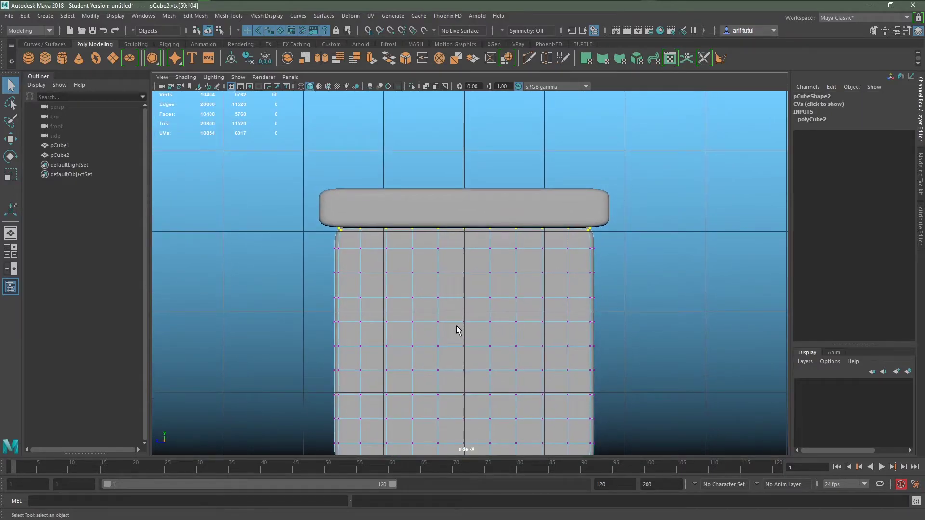
pyautogui.moveTo(466, 194); pyautogui.dragTo(464, 172)
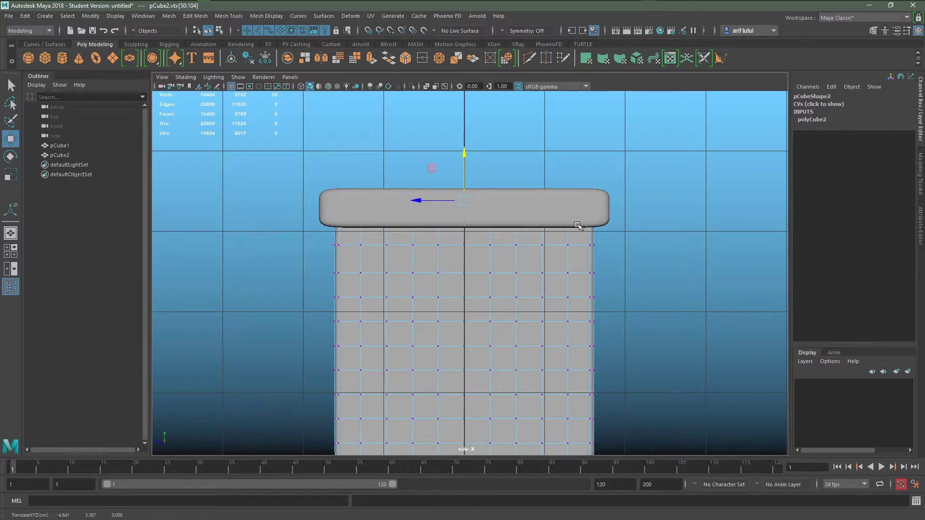
pyautogui.moveTo(610, 259); pyautogui.dragTo(328, 233)
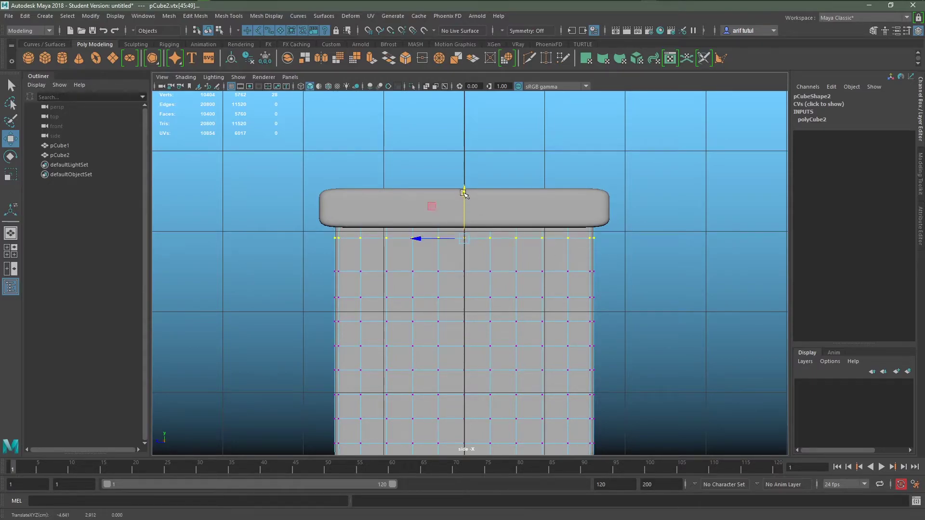
# Return to the perspective view and switch the leg back to Object Mode.
pyautogui.press('space')
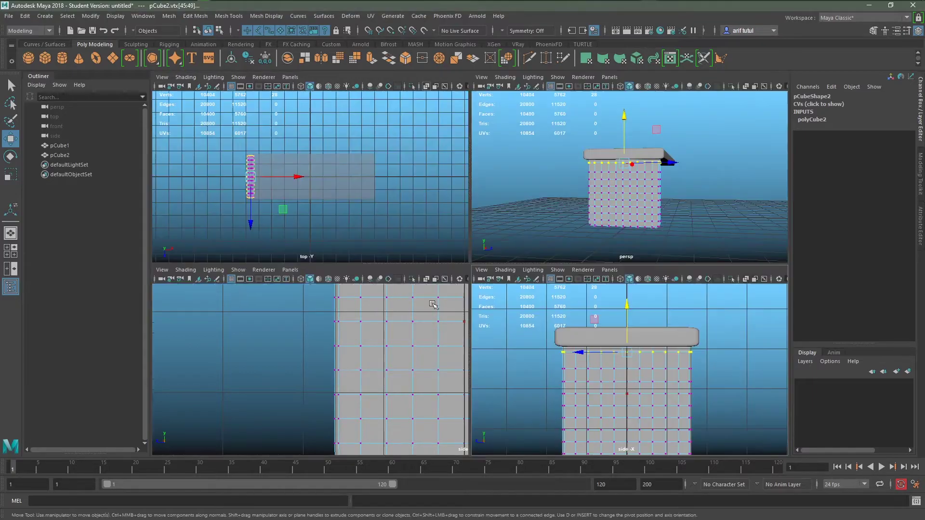
pyautogui.press('space')
pyautogui.moveTo(482, 270)
pyautogui.keyDown('alt'); pyautogui.mouseDown()
pyautogui.moveTo(504, 270)
pyautogui.moveTo(424, 253)
pyautogui.mouseUp(); pyautogui.keyUp('alt')
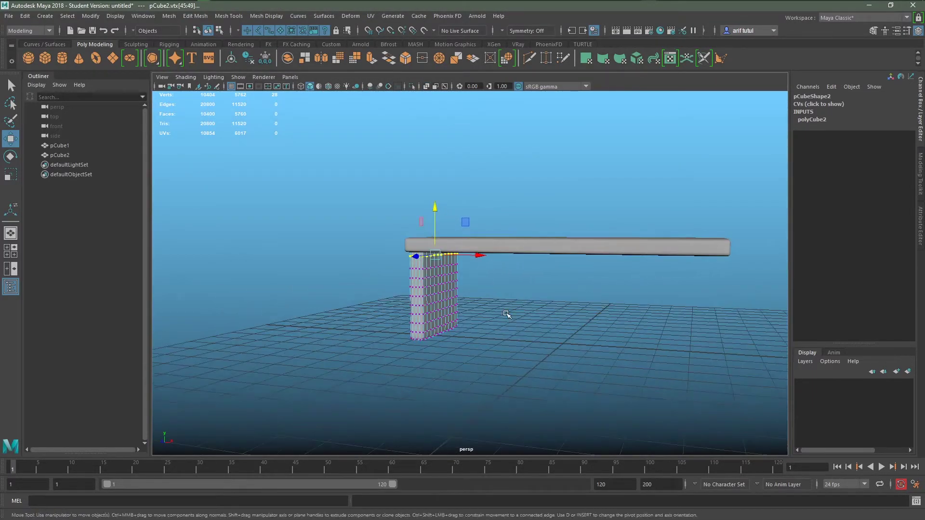
pyautogui.scroll(3, 424, 270)
pyautogui.moveTo(392, 232); pyautogui.dragTo(448, 218, button='right')
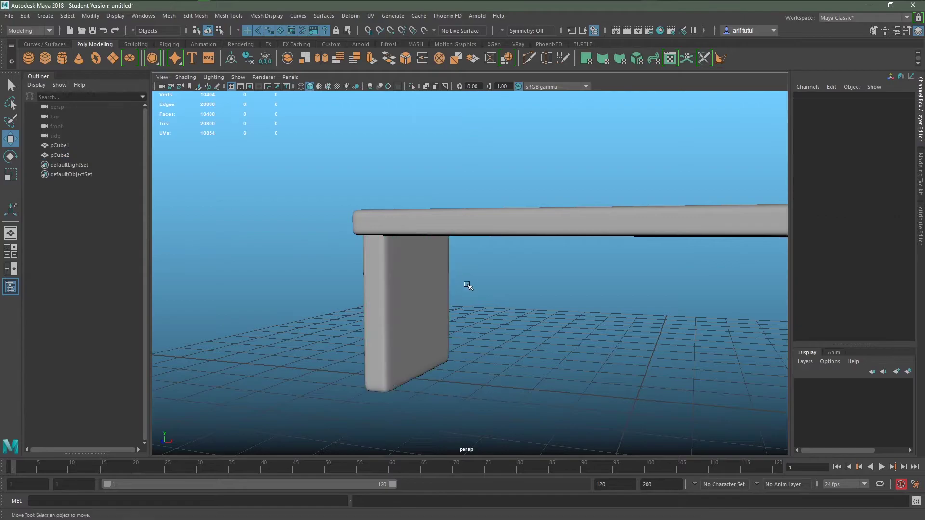
pyautogui.scroll(-3, 466, 287)
pyautogui.moveTo(480, 316)
pyautogui.keyDown('alt'); pyautogui.mouseDown()
pyautogui.moveTo(585, 314)
pyautogui.moveTo(440, 320)
pyautogui.mouseUp(); pyautogui.keyUp('alt')
# Duplicate the leg and move the copy under the tabletop's right end.
pyautogui.click(438, 308)
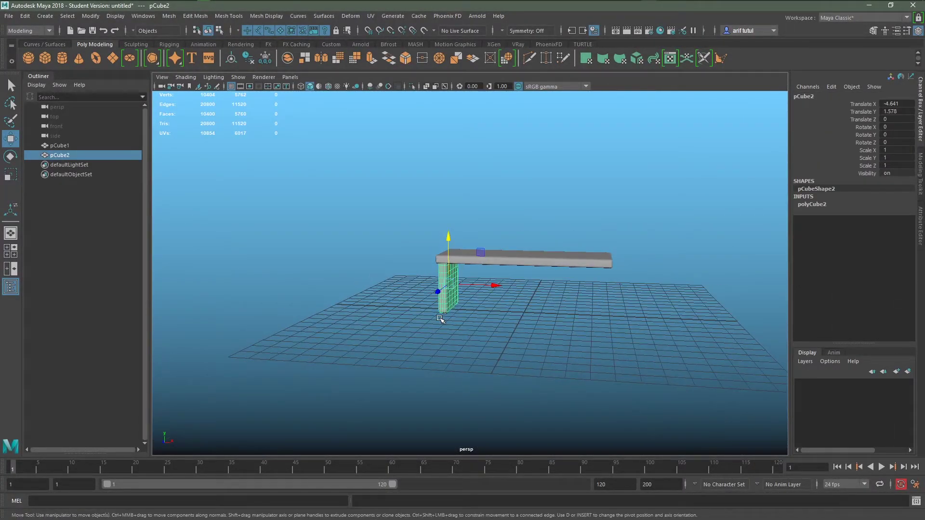
pyautogui.hotkey('ctrl', 'd')
pyautogui.moveTo(497, 288); pyautogui.dragTo(653, 291)
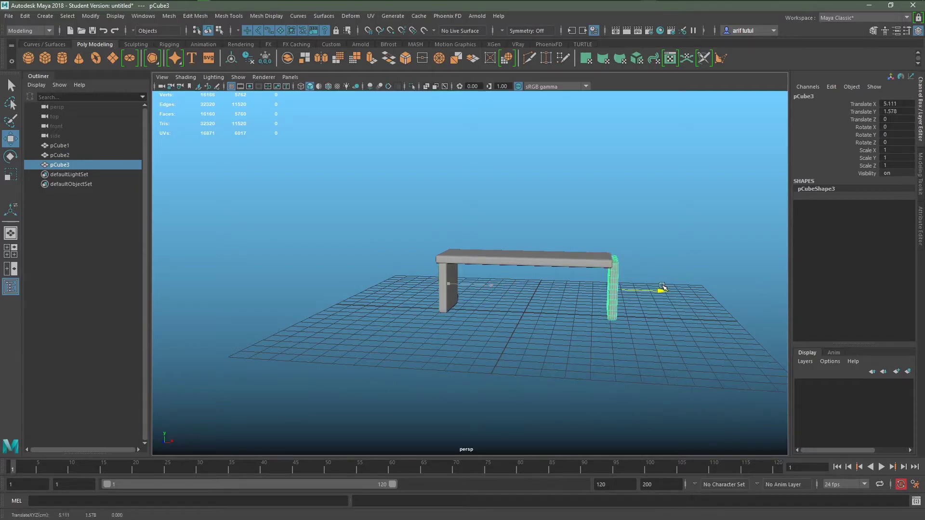
# In the top view, slide the right leg pCube3 further right along X to about 4.844.
pyautogui.press('space')
pyautogui.press('space')
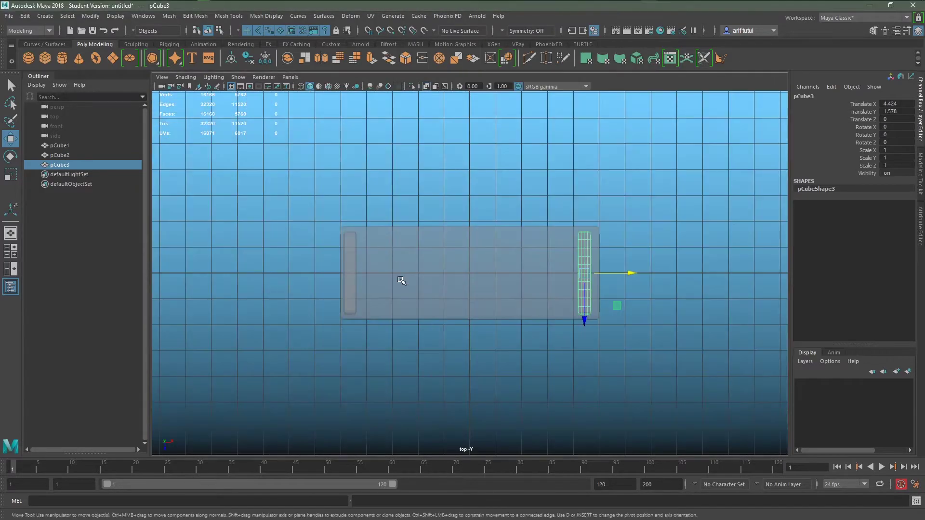
pyautogui.keyDown('alt'); pyautogui.moveTo(403, 283); pyautogui.dragTo(515, 353, button='right'); pyautogui.keyUp('alt')
pyautogui.keyDown('alt'); pyautogui.moveTo(516, 353); pyautogui.dragTo(467, 349, button='middle'); pyautogui.keyUp('alt')
pyautogui.keyDown('alt'); pyautogui.moveTo(466, 349); pyautogui.dragTo(541, 360, button='right'); pyautogui.keyUp('alt')
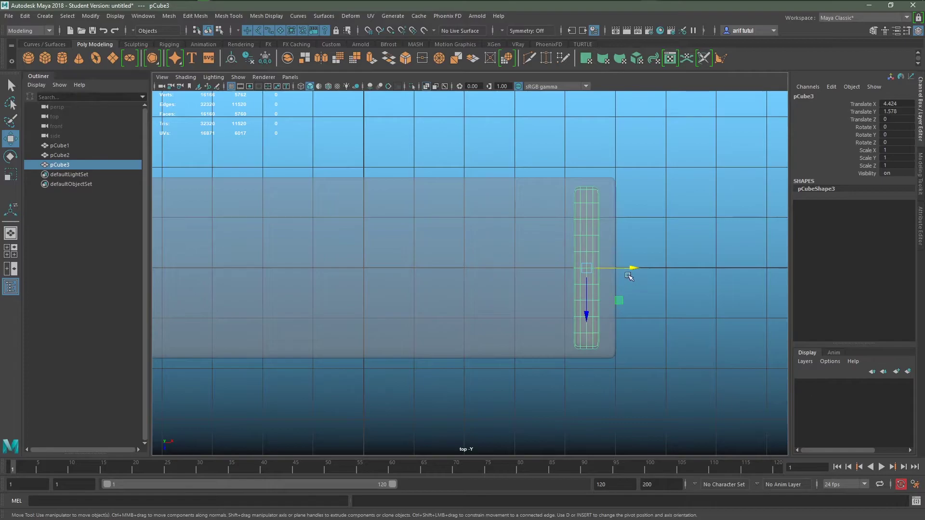
pyautogui.moveTo(628, 269); pyautogui.dragTo(639, 268)
pyautogui.keyDown('alt'); pyautogui.moveTo(533, 303); pyautogui.dragTo(615, 289, button='right'); pyautogui.keyUp('alt')
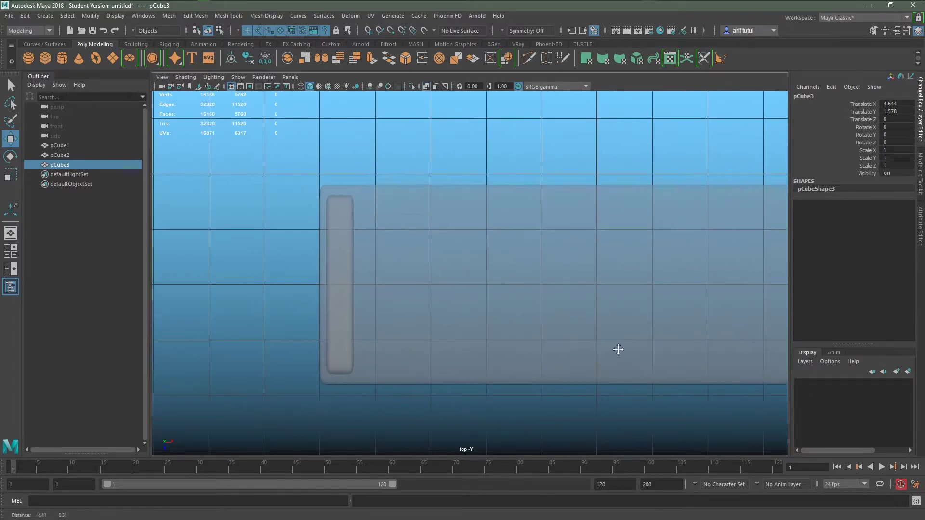
# Return to the perspective view and deselect the right leg.
pyautogui.keyDown('alt'); pyautogui.moveTo(615, 289); pyautogui.dragTo(469, 334, button='middle'); pyautogui.keyUp('alt')
pyautogui.scroll(-5, 472, 352)
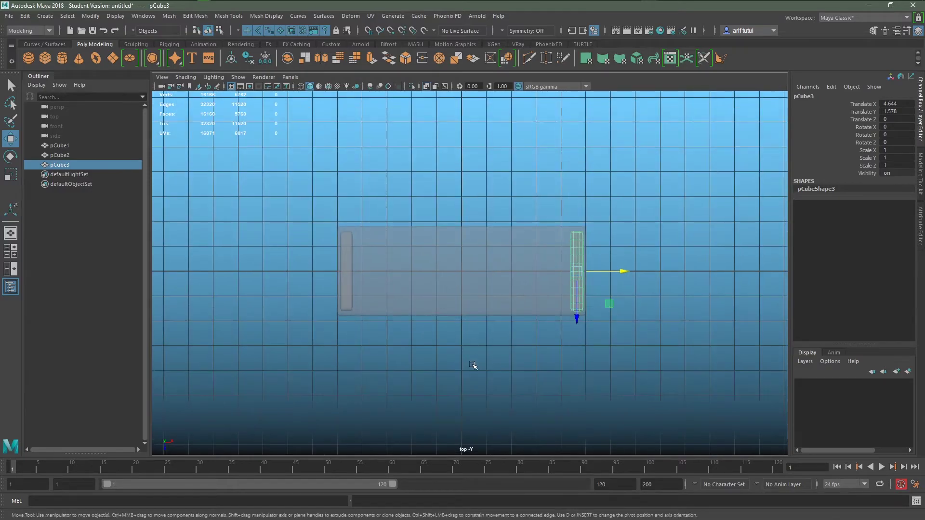
pyautogui.press('space')
pyautogui.press('space')
pyautogui.click(527, 298)
pyautogui.moveTo(528, 297)
pyautogui.keyDown('alt'); pyautogui.mouseDown()
pyautogui.moveTo(459, 453)
pyautogui.moveTo(431, 357)
pyautogui.moveTo(511, 337)
pyautogui.moveTo(529, 313)
pyautogui.moveTo(530, 324)
pyautogui.moveTo(557, 320)
pyautogui.moveTo(520, 321)
pyautogui.moveTo(562, 340)
pyautogui.mouseUp(); pyautogui.keyUp('alt')
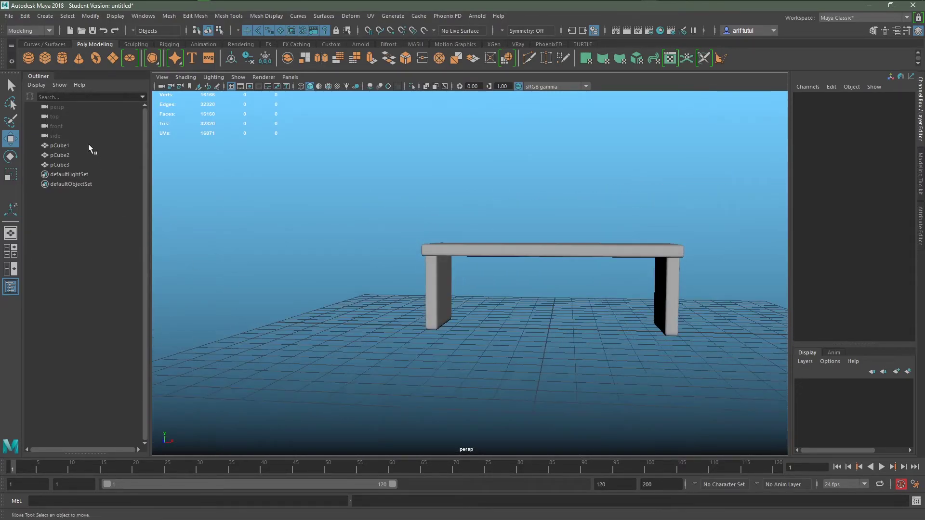
# Create a new polygon cube and widen it to 9.01 to span between the legs.
pyautogui.click(51, 61)
pyautogui.moveTo(610, 383)
pyautogui.keyDown('alt'); pyautogui.mouseDown()
pyautogui.moveTo(641, 385)
pyautogui.moveTo(592, 345)
pyautogui.mouseUp(); pyautogui.keyUp('alt')
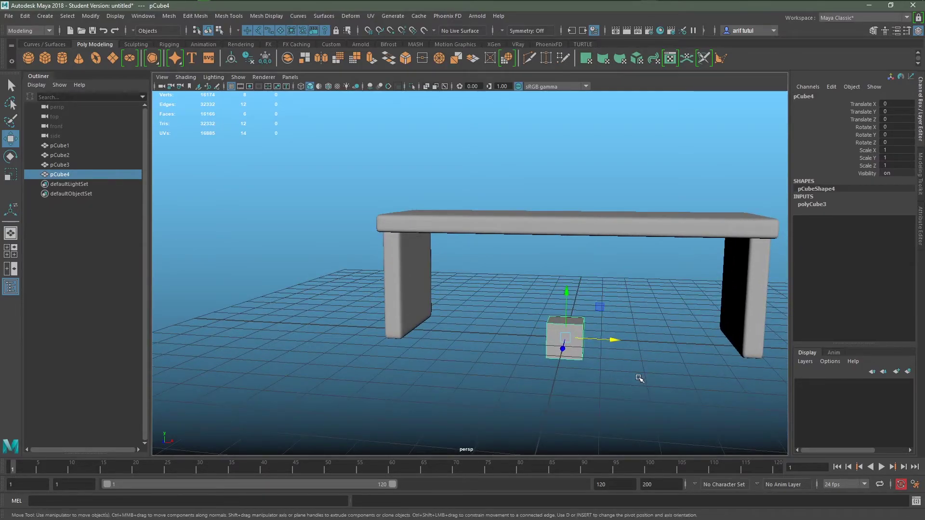
pyautogui.press('t')
pyautogui.keyDown('alt'); pyautogui.moveTo(619, 387); pyautogui.dragTo(523, 385); pyautogui.keyUp('alt')
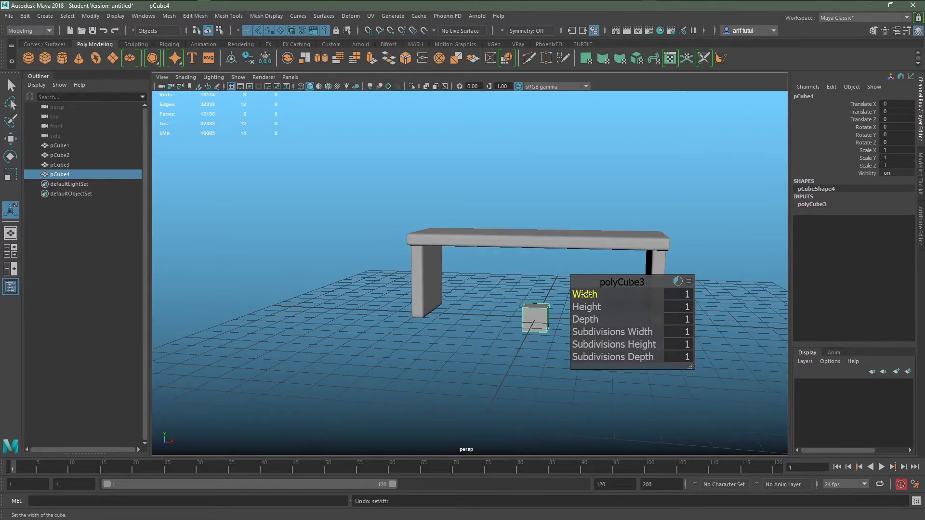
pyautogui.moveTo(615, 294)
pyautogui.mouseDown()
pyautogui.moveTo(743, 301)
pyautogui.moveTo(775, 315)
pyautogui.mouseUp()
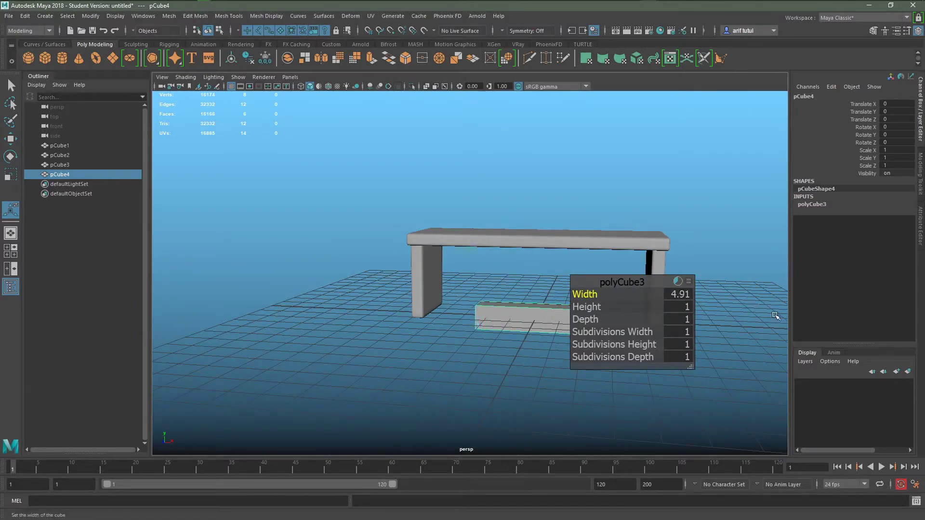
pyautogui.moveTo(598, 294); pyautogui.dragTo(762, 293)
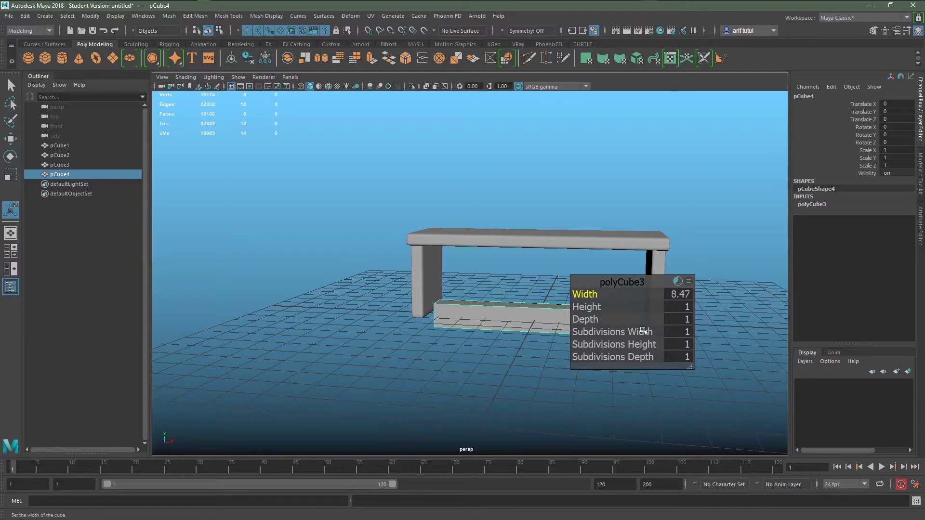
pyautogui.press('space')
pyautogui.press('space')
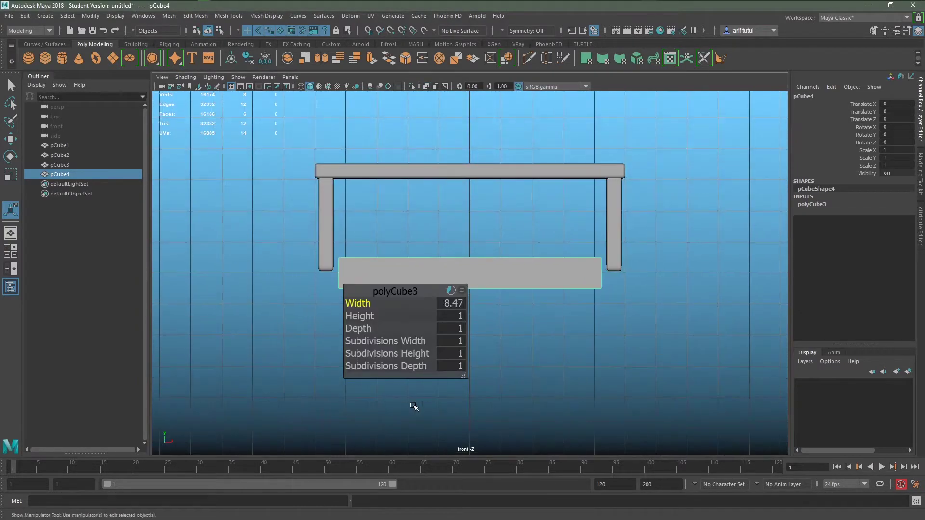
pyautogui.scroll(2, 415, 404)
pyautogui.moveTo(368, 304)
pyautogui.mouseDown()
pyautogui.moveTo(390, 304)
pyautogui.moveTo(359, 315)
pyautogui.moveTo(422, 310)
pyautogui.mouseUp()
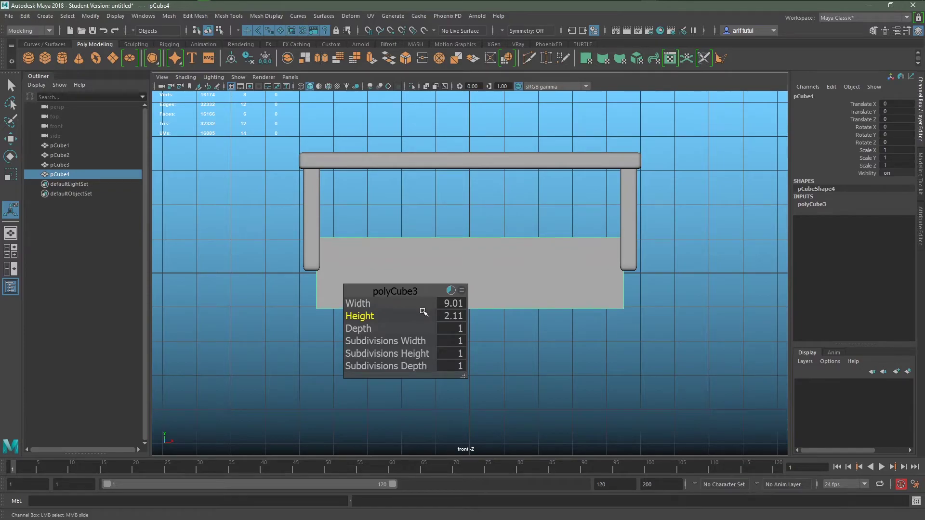
# Set the cube's height to 1.85 and raise it to Translate Y 2.231 under the tabletop.
pyautogui.press('w')
pyautogui.moveTo(475, 245); pyautogui.dragTo(476, 160)
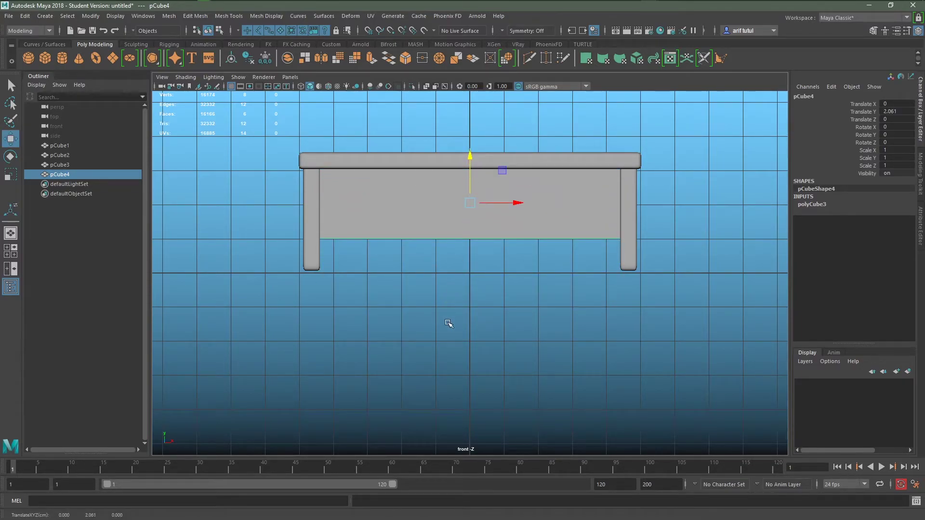
pyautogui.press('t')
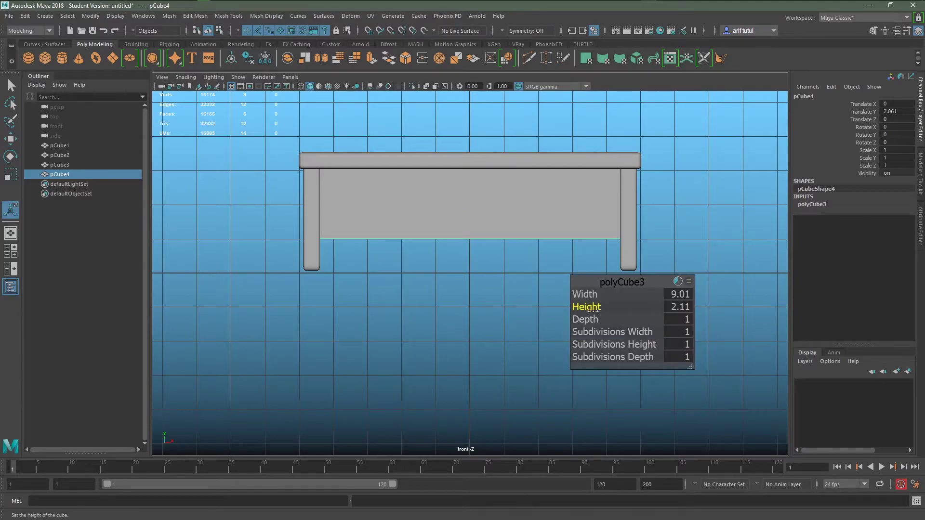
pyautogui.moveTo(605, 310); pyautogui.dragTo(592, 306)
pyautogui.press('w')
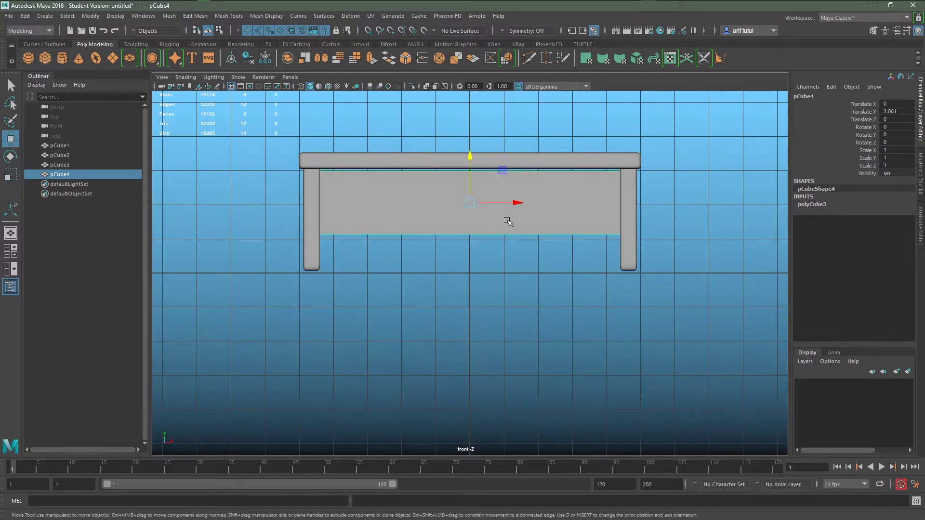
pyautogui.moveTo(471, 162); pyautogui.dragTo(471, 155)
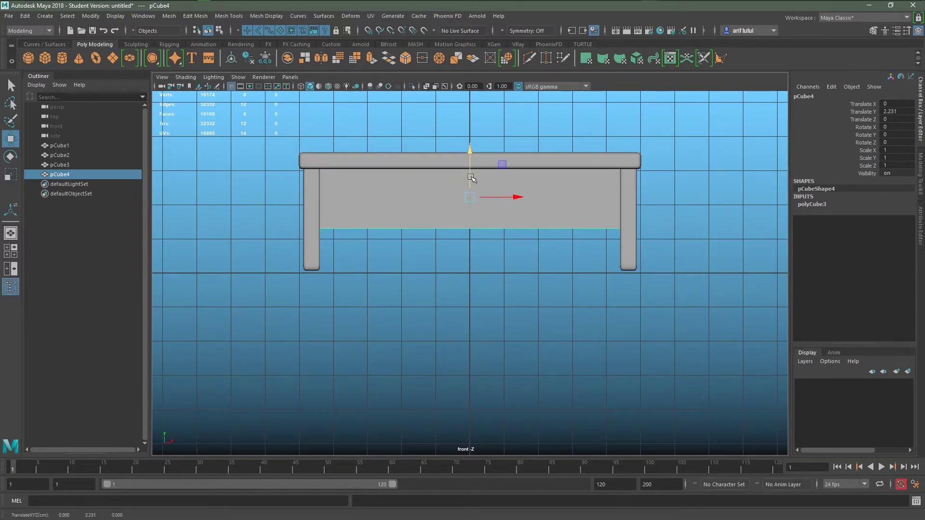
pyautogui.press('t')
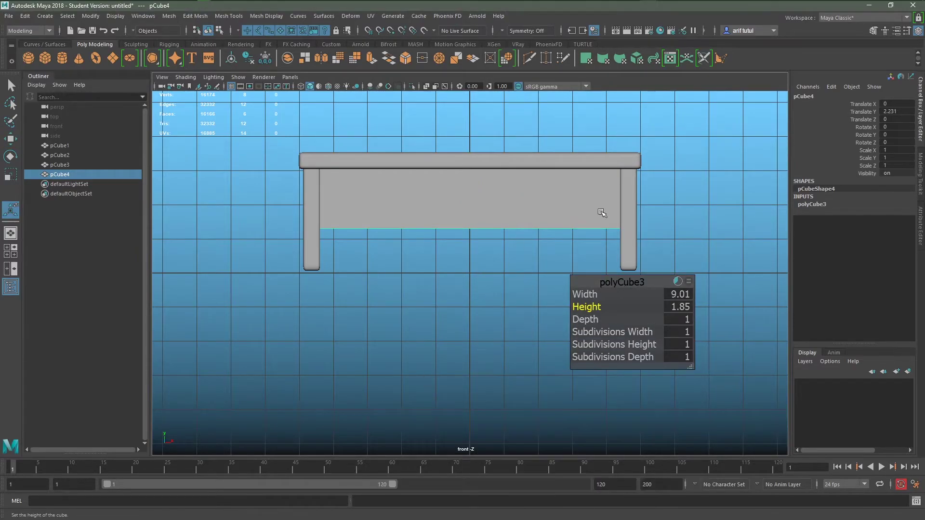
# Return to the perspective view and show the scene in wireframe.
pyautogui.press('space')
pyautogui.press('space')
pyautogui.moveTo(626, 212)
pyautogui.keyDown('alt'); pyautogui.mouseDown()
pyautogui.moveTo(513, 275)
pyautogui.moveTo(479, 278)
pyautogui.mouseUp(); pyautogui.keyUp('alt')
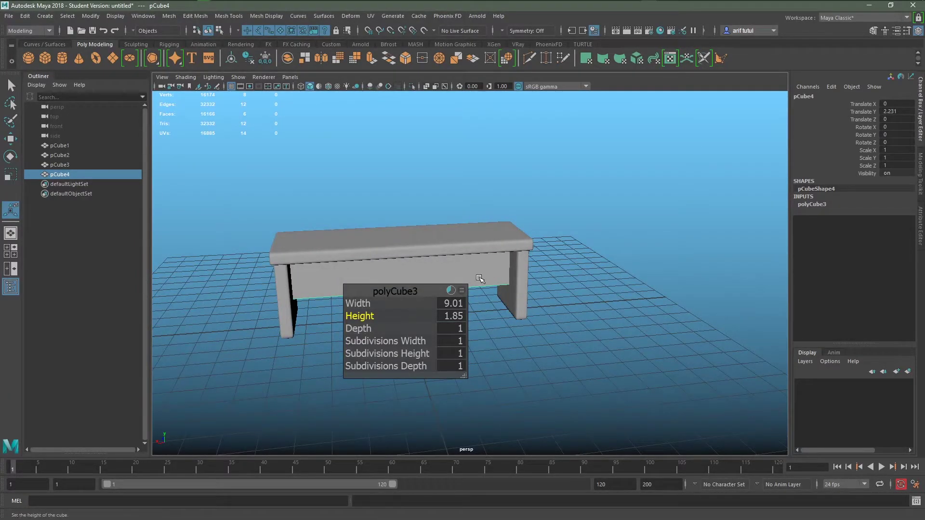
pyautogui.press('4')
pyautogui.moveTo(329, 334)
pyautogui.keyDown('alt'); pyautogui.mouseDown()
pyautogui.moveTo(475, 327)
pyautogui.moveTo(472, 337)
pyautogui.mouseUp(); pyautogui.keyUp('alt')
# Set the box's depth to 0.19 and switch back to shaded display.
pyautogui.scroll(5, 620, 392)
pyautogui.scroll(-3, 620, 392)
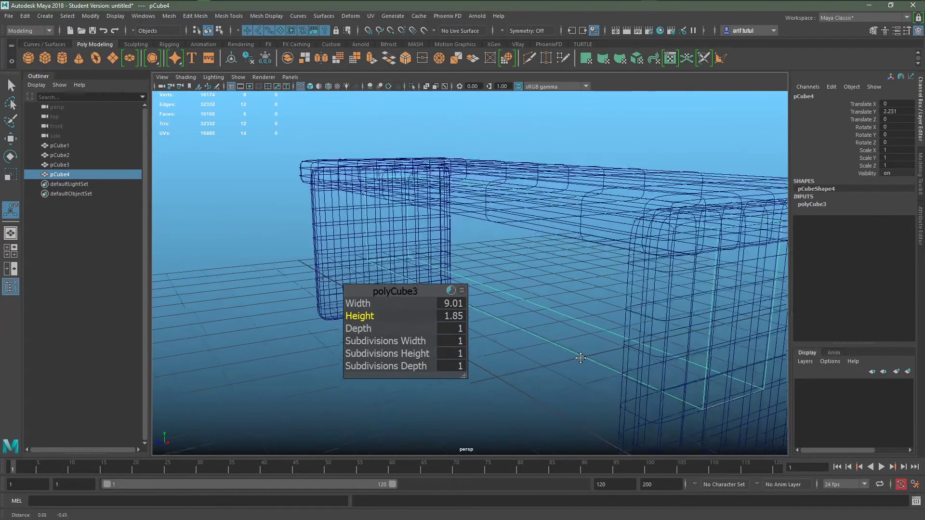
pyautogui.scroll(-3, 582, 367)
pyautogui.moveTo(582, 368)
pyautogui.keyDown('alt'); pyautogui.mouseDown()
pyautogui.moveTo(632, 355)
pyautogui.moveTo(506, 274)
pyautogui.mouseUp(); pyautogui.keyUp('alt')
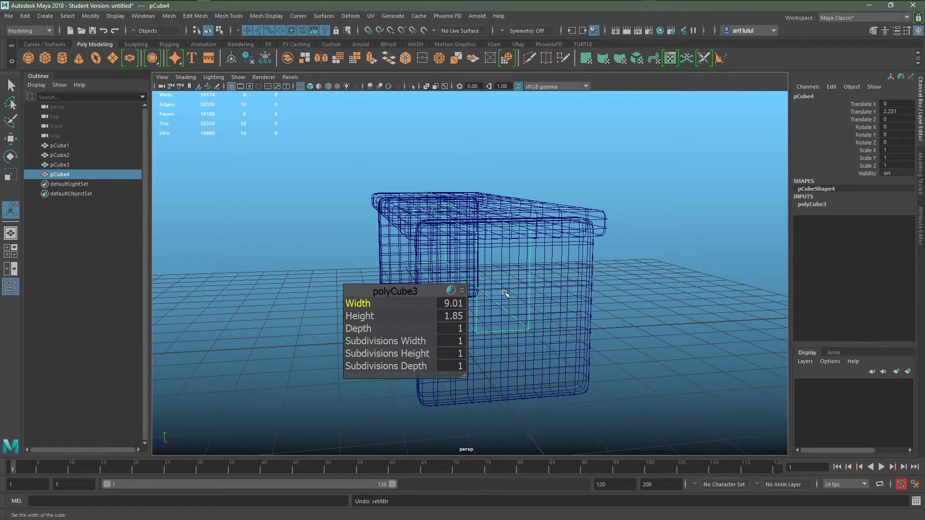
pyautogui.scroll(3, 511, 299)
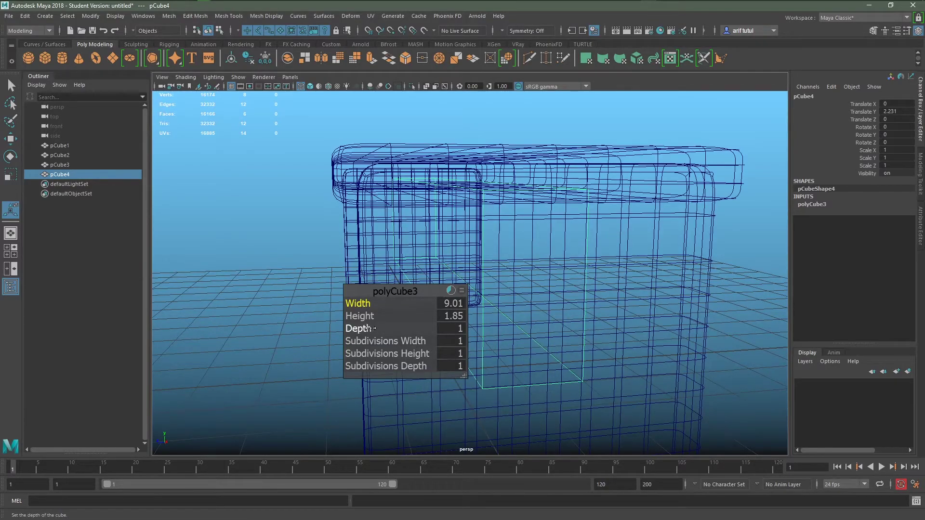
pyautogui.moveTo(371, 326); pyautogui.dragTo(337, 326)
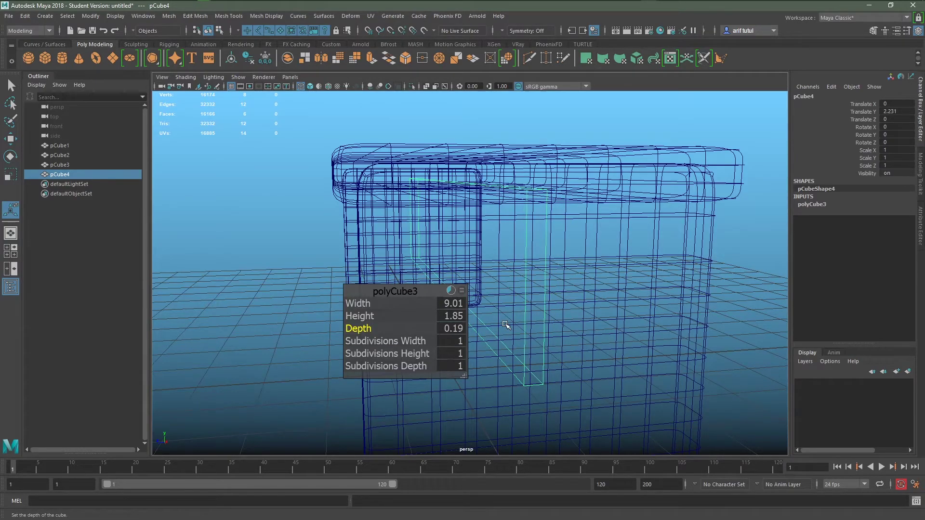
pyautogui.press('5')
# Move the panel back on Z to about -1.334 and deselect it.
pyautogui.moveTo(506, 325)
pyautogui.keyDown('alt'); pyautogui.mouseDown()
pyautogui.moveTo(523, 386)
pyautogui.moveTo(466, 324)
pyautogui.mouseUp(); pyautogui.keyUp('alt')
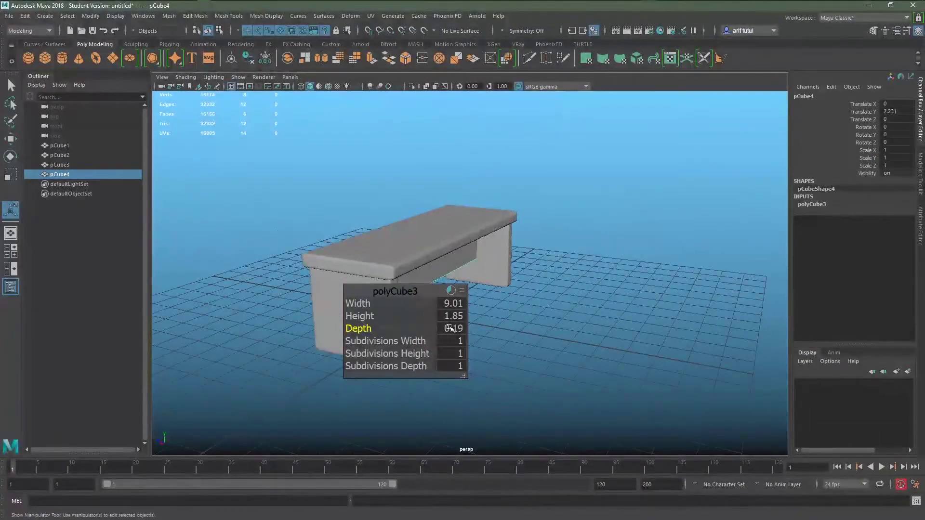
pyautogui.press('w')
pyautogui.hotkey('ctrl', 'z')
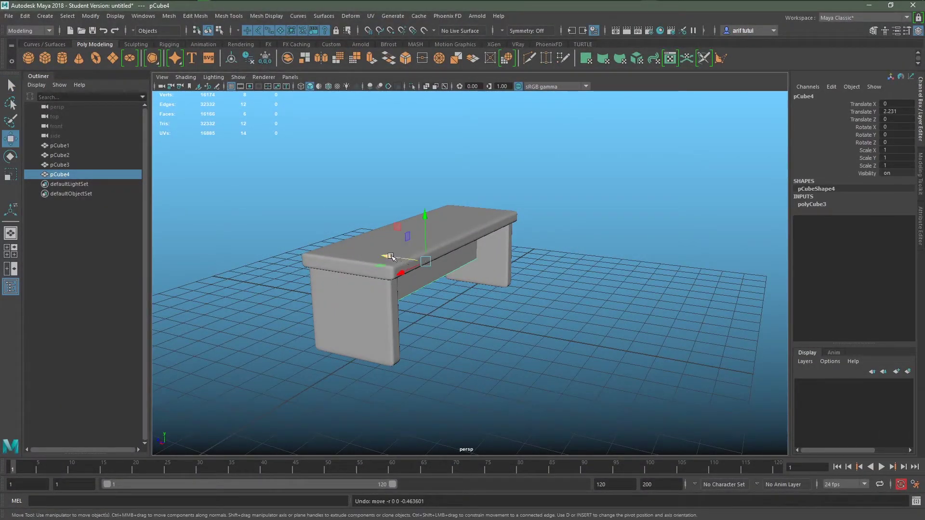
pyautogui.moveTo(391, 257)
pyautogui.mouseDown()
pyautogui.moveTo(419, 263)
pyautogui.moveTo(458, 334)
pyautogui.moveTo(446, 320)
pyautogui.moveTo(385, 314)
pyautogui.moveTo(479, 324)
pyautogui.moveTo(611, 314)
pyautogui.mouseUp()
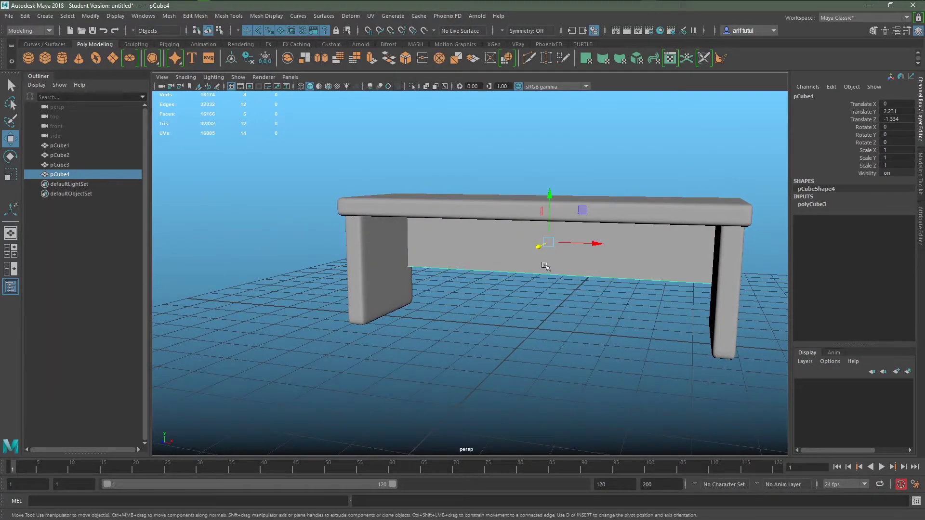
pyautogui.click(552, 321)
# Orbit to a higher three-quarter view of the desk.
pyautogui.scroll(-3, 553, 319)
pyautogui.moveTo(553, 320)
pyautogui.keyDown('alt'); pyautogui.mouseDown()
pyautogui.moveTo(547, 337)
pyautogui.moveTo(494, 342)
pyautogui.mouseUp(); pyautogui.keyUp('alt')
pyautogui.scroll(3, 537, 367)
pyautogui.scroll(-3, 536, 366)
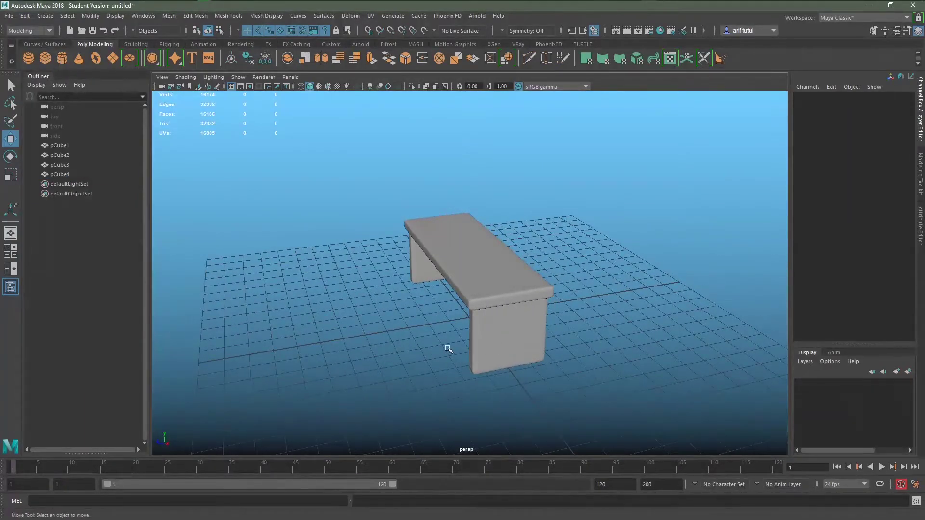
pyautogui.scroll(-2, 429, 341)
pyautogui.moveTo(429, 341)
pyautogui.keyDown('alt'); pyautogui.mouseDown()
pyautogui.moveTo(470, 305)
pyautogui.moveTo(449, 337)
pyautogui.moveTo(532, 351)
pyautogui.mouseUp(); pyautogui.keyUp('alt')
pyautogui.scroll(3, 431, 355)
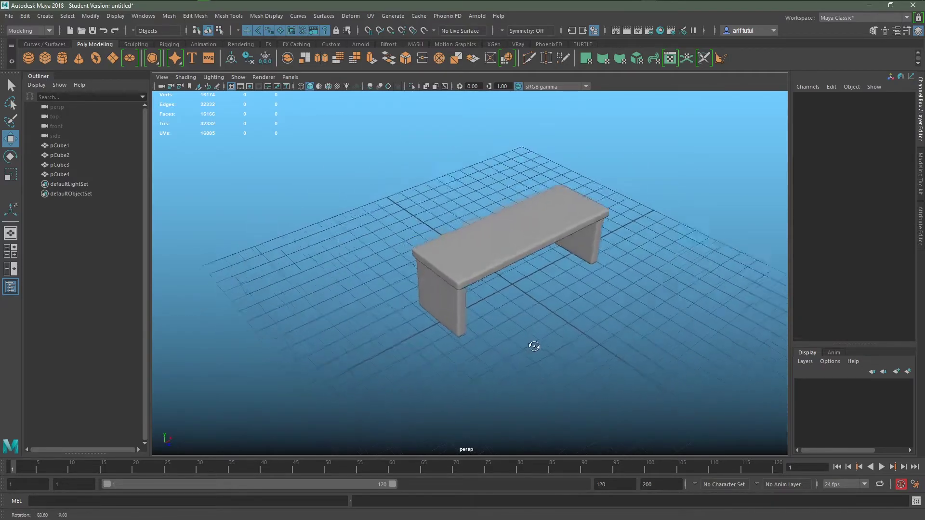
# Create another cube, move it in front of the desk and widen it.
pyautogui.click(45, 57)
pyautogui.moveTo(543, 306); pyautogui.dragTo(613, 348)
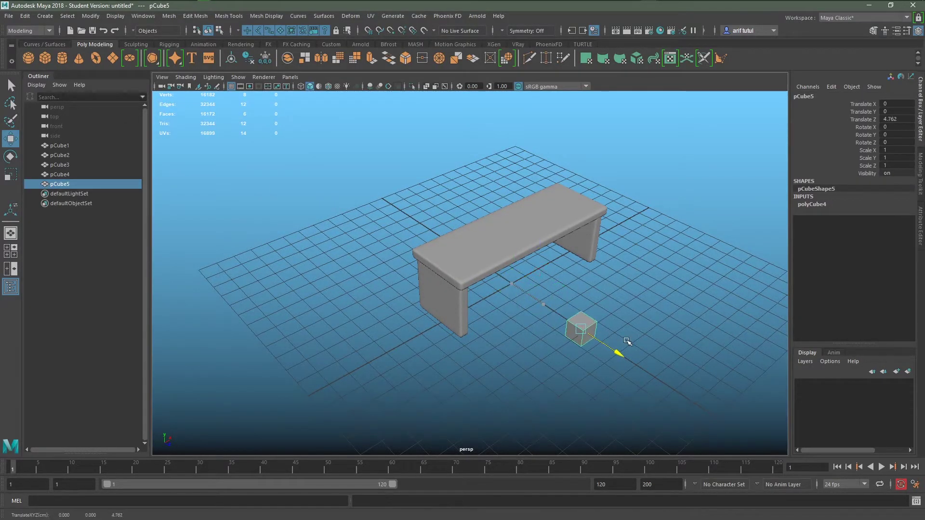
pyautogui.keyDown('alt'); pyautogui.moveTo(683, 382); pyautogui.dragTo(651, 336, button='middle'); pyautogui.keyUp('alt')
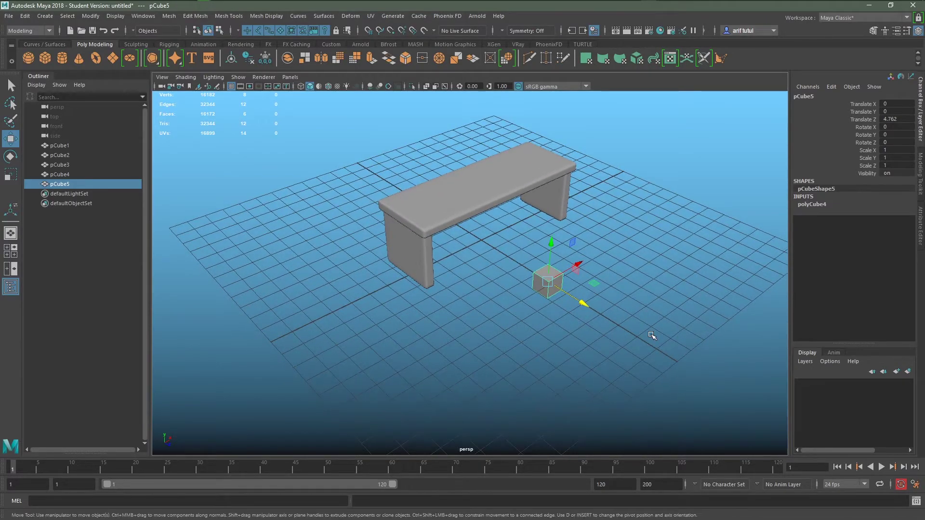
pyautogui.press('t')
pyautogui.moveTo(584, 295)
pyautogui.mouseDown()
pyautogui.moveTo(541, 324)
pyautogui.moveTo(562, 371)
pyautogui.mouseUp()
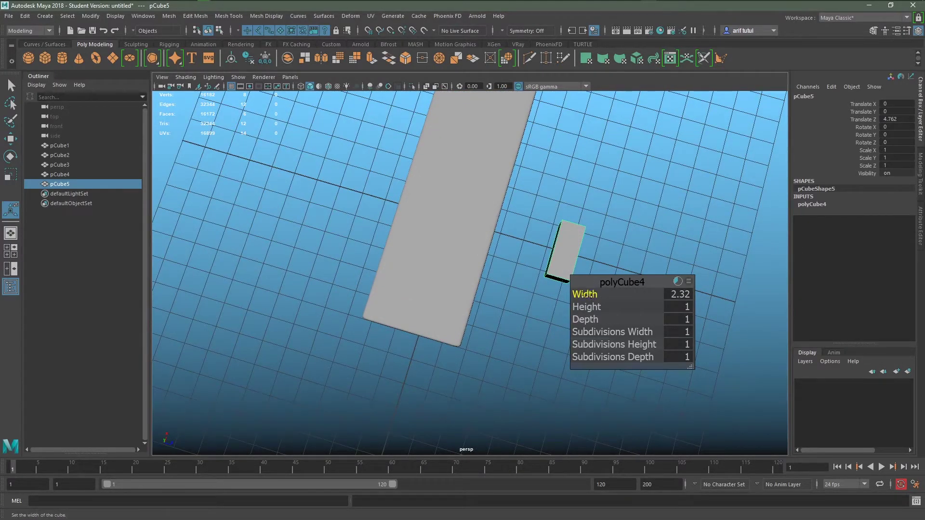
pyautogui.moveTo(589, 295); pyautogui.dragTo(616, 296)
pyautogui.keyDown('alt'); pyautogui.moveTo(532, 304); pyautogui.dragTo(436, 256, button='middle'); pyautogui.keyUp('alt')
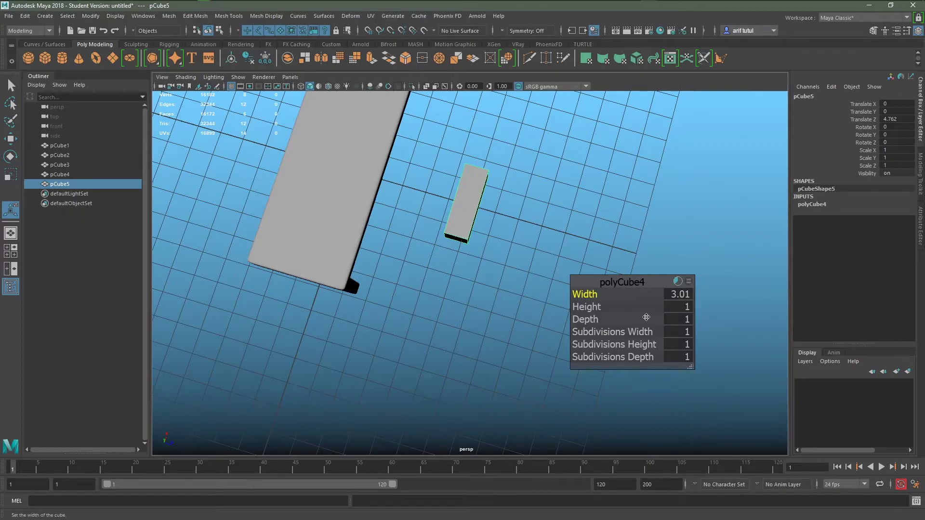
# Set the cube's depth to 2.15 with 5×3×5 subdivisions.
pyautogui.moveTo(527, 311)
pyautogui.keyDown('alt'); pyautogui.mouseDown()
pyautogui.moveTo(501, 275)
pyautogui.moveTo(535, 303)
pyautogui.moveTo(646, 327)
pyautogui.mouseUp(); pyautogui.keyUp('alt')
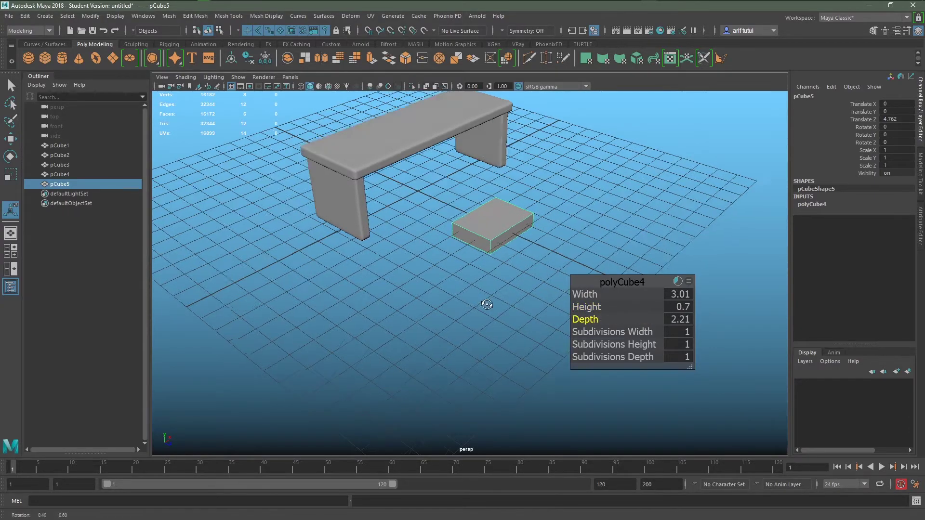
pyautogui.keyDown('alt'); pyautogui.moveTo(487, 303); pyautogui.dragTo(514, 326); pyautogui.keyUp('alt')
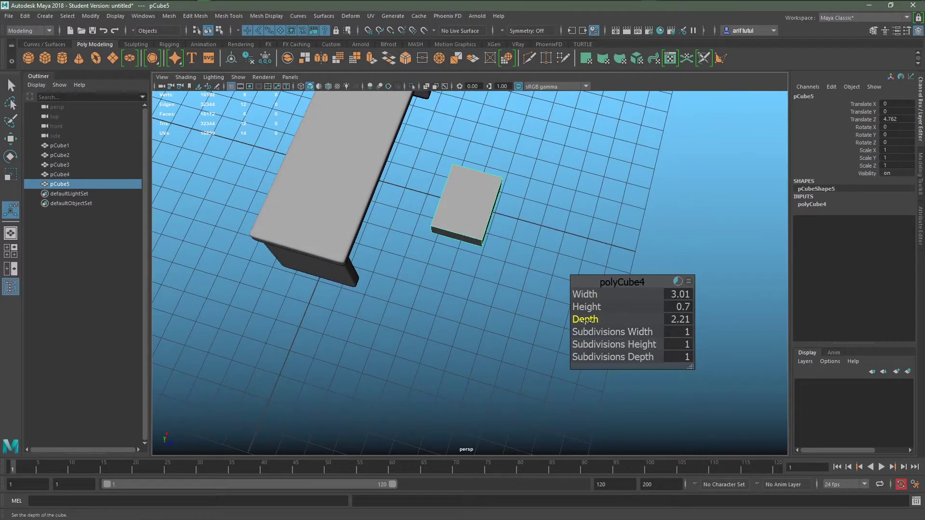
pyautogui.moveTo(586, 319); pyautogui.dragTo(583, 319)
pyautogui.click(624, 332)
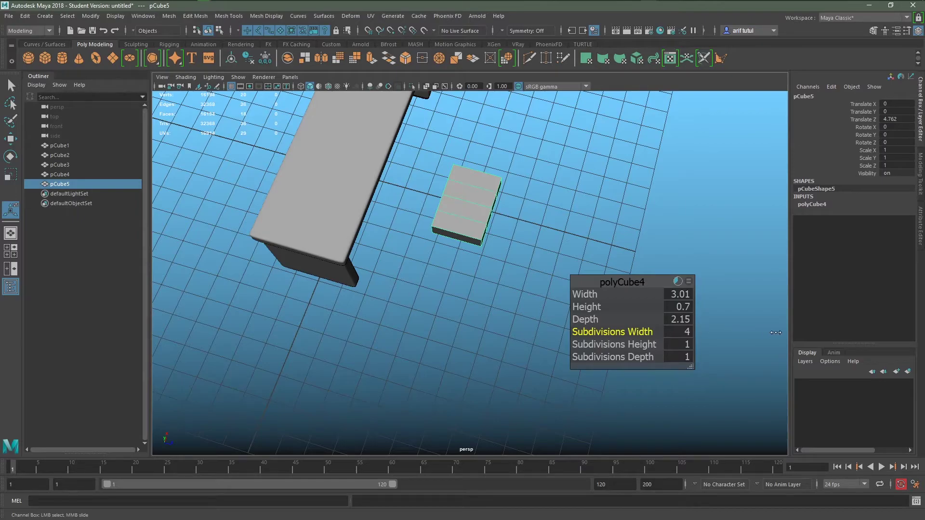
pyautogui.moveTo(614, 344); pyautogui.dragTo(713, 345)
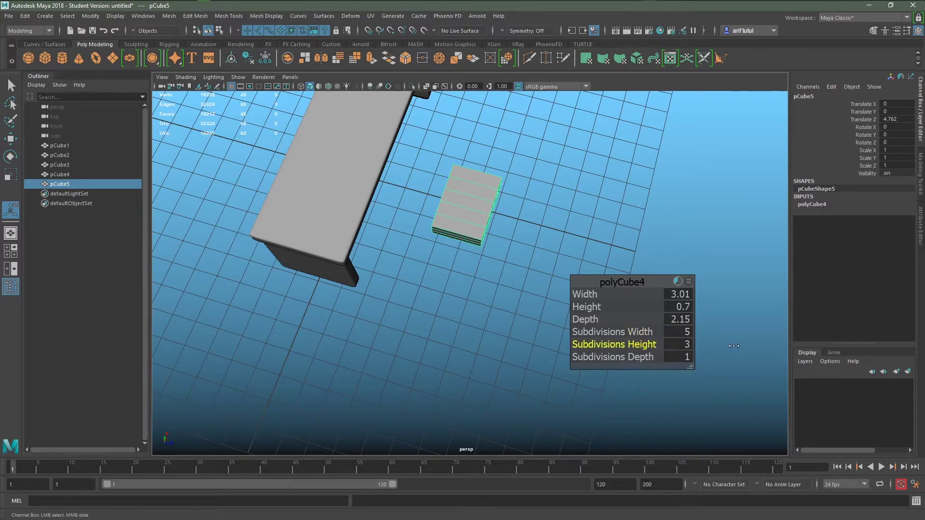
pyautogui.moveTo(627, 357); pyautogui.dragTo(656, 359)
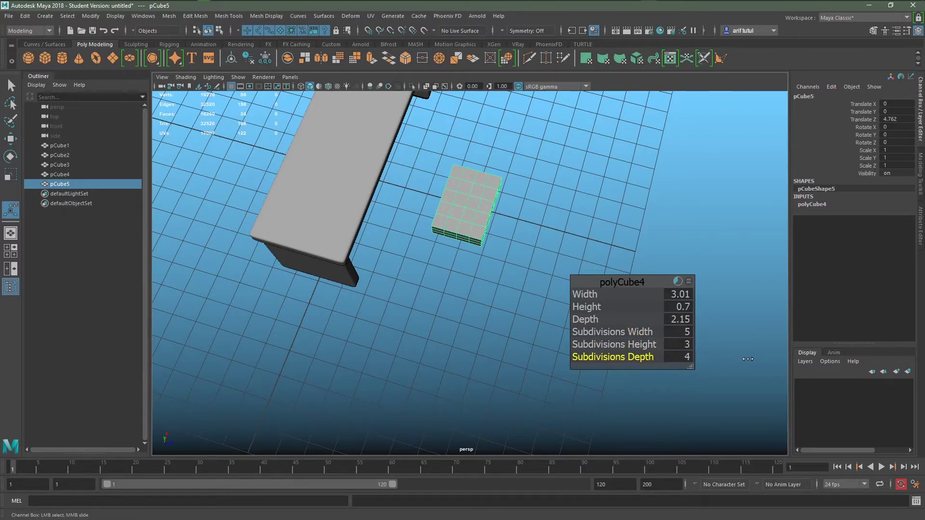
pyautogui.keyDown('alt'); pyautogui.moveTo(554, 274); pyautogui.dragTo(543, 295); pyautogui.keyUp('alt')
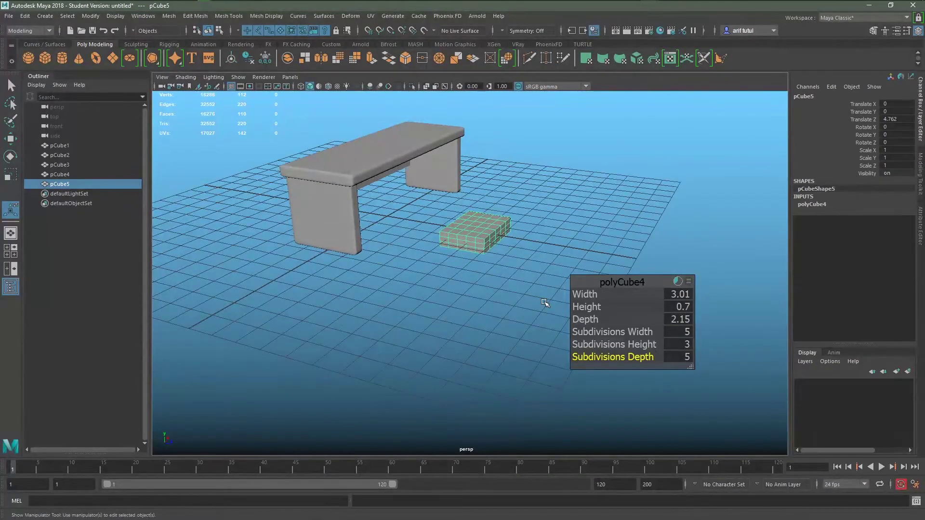
# Raise the seat cube to about Y 2.03, check its smooth preview, and add a new cube.
pyautogui.press('w')
pyautogui.moveTo(476, 195); pyautogui.dragTo(478, 142)
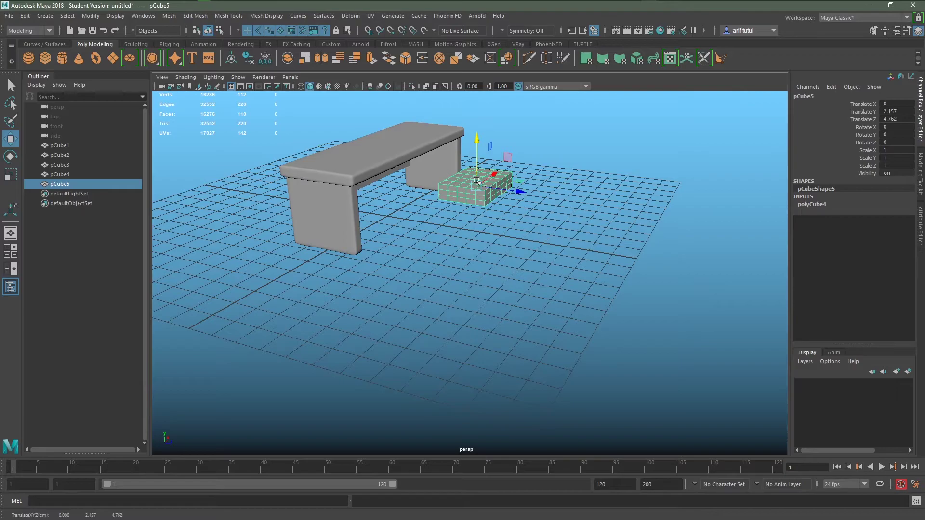
pyautogui.keyDown('alt'); pyautogui.moveTo(477, 181); pyautogui.dragTo(442, 157); pyautogui.keyUp('alt')
pyautogui.moveTo(477, 231)
pyautogui.keyDown('alt'); pyautogui.mouseDown()
pyautogui.moveTo(482, 278)
pyautogui.moveTo(471, 275)
pyautogui.moveTo(444, 351)
pyautogui.moveTo(516, 322)
pyautogui.moveTo(501, 351)
pyautogui.moveTo(481, 319)
pyautogui.mouseUp(); pyautogui.keyUp('alt')
pyautogui.press('3')
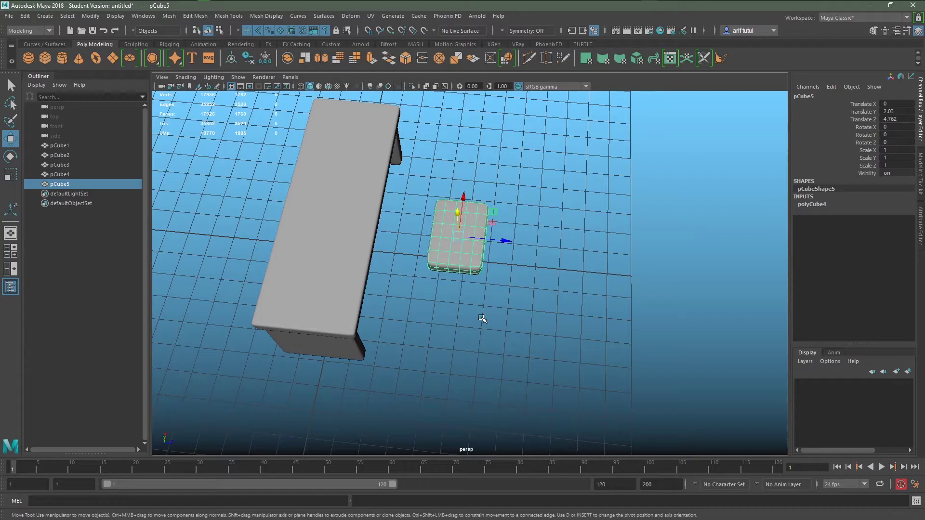
pyautogui.press('1')
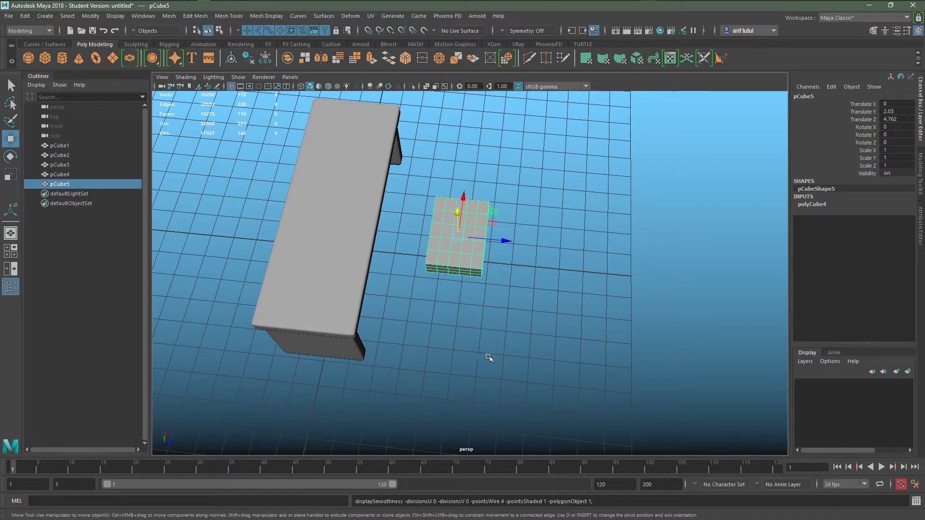
pyautogui.keyDown('alt'); pyautogui.moveTo(488, 357); pyautogui.dragTo(510, 324); pyautogui.keyUp('alt')
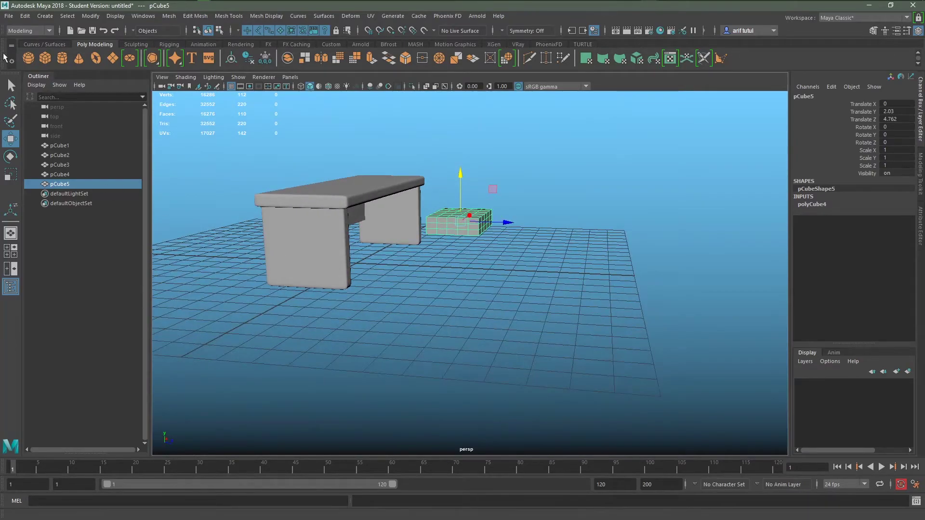
pyautogui.click(46, 58)
# Move the new cube to Z 5.8, stretch it to height 7.37 and lift it.
pyautogui.moveTo(398, 274)
pyautogui.mouseDown()
pyautogui.moveTo(506, 264)
pyautogui.moveTo(446, 286)
pyautogui.moveTo(528, 344)
pyautogui.mouseUp()
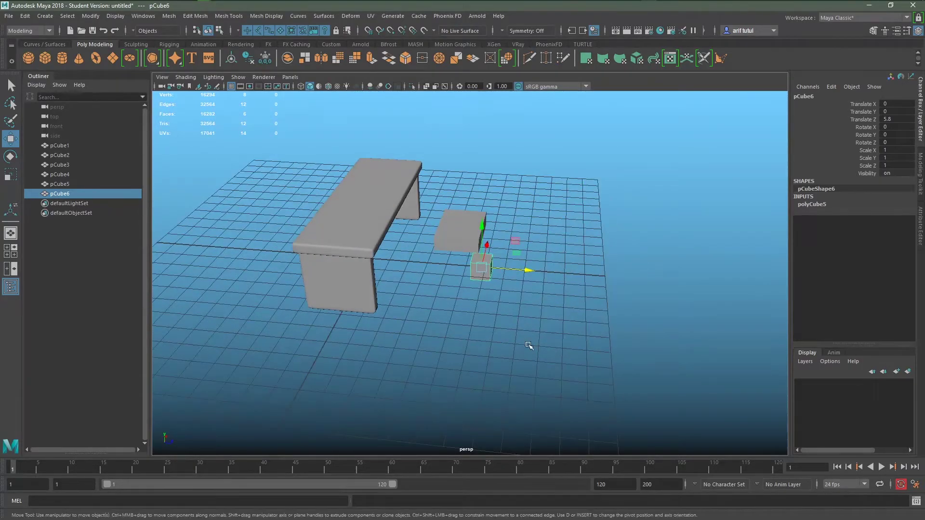
pyautogui.press('t')
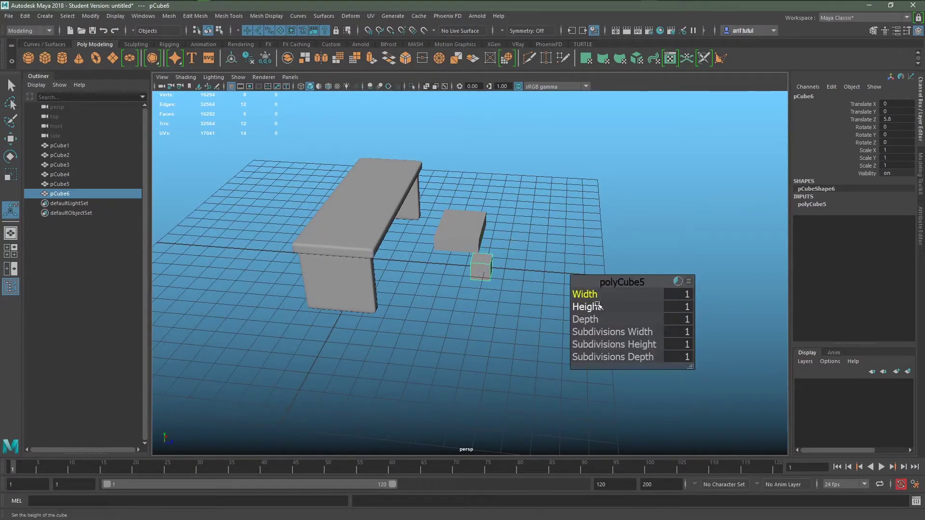
pyautogui.moveTo(585, 307); pyautogui.dragTo(626, 307)
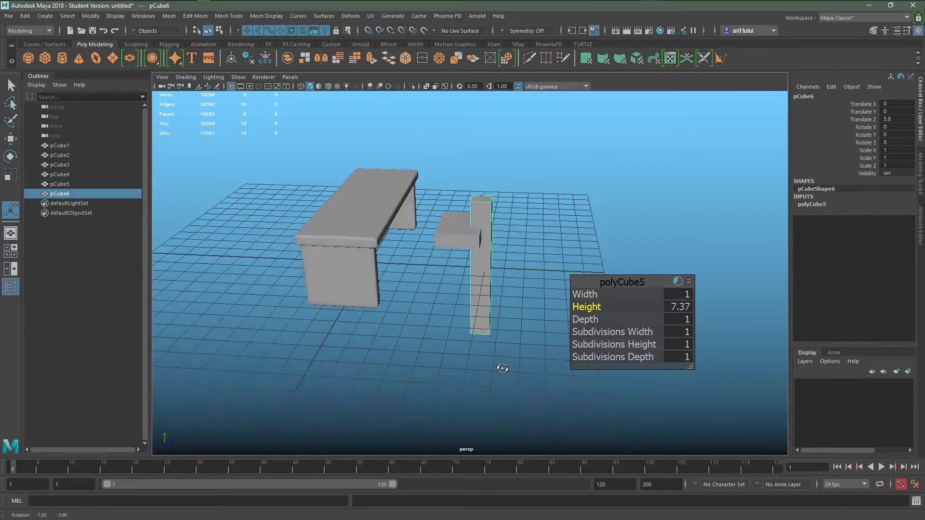
pyautogui.moveTo(501, 369)
pyautogui.keyDown('alt'); pyautogui.mouseDown()
pyautogui.moveTo(503, 351)
pyautogui.moveTo(466, 355)
pyautogui.moveTo(473, 378)
pyautogui.mouseUp(); pyautogui.keyUp('alt')
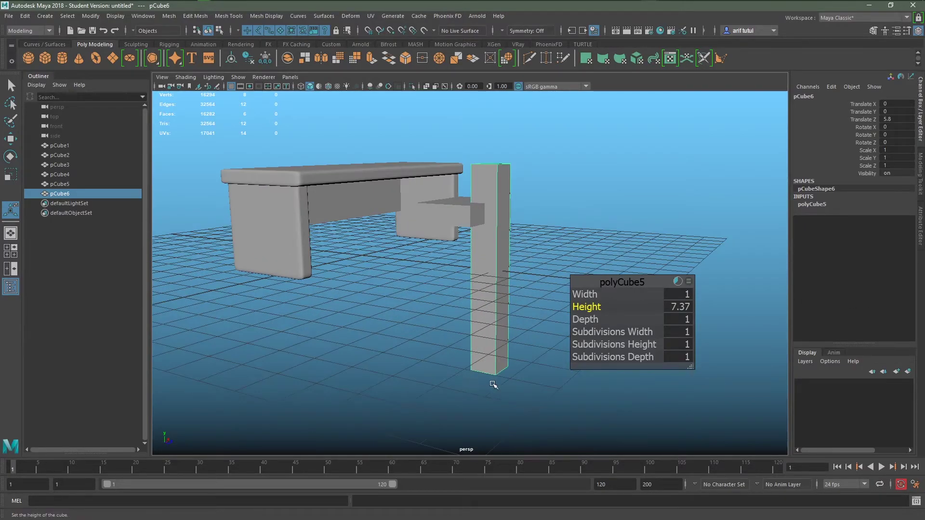
pyautogui.press('w')
pyautogui.moveTo(491, 223); pyautogui.dragTo(487, 119)
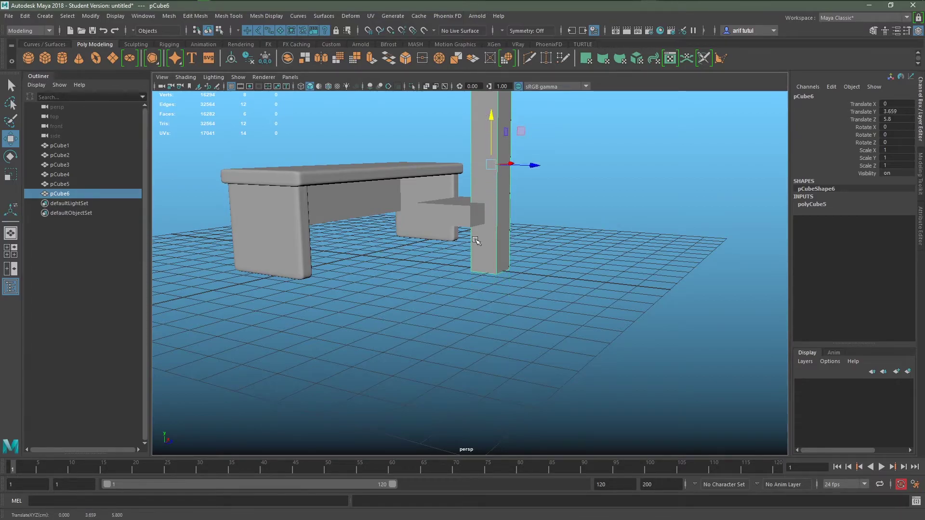
pyautogui.moveTo(486, 115)
pyautogui.keyDown('alt'); pyautogui.mouseDown()
pyautogui.moveTo(491, 353)
pyautogui.moveTo(484, 314)
pyautogui.mouseUp(); pyautogui.keyUp('alt')
# Shorten the pillar to about 4.51 high and lower it toward the seat.
pyautogui.press('t')
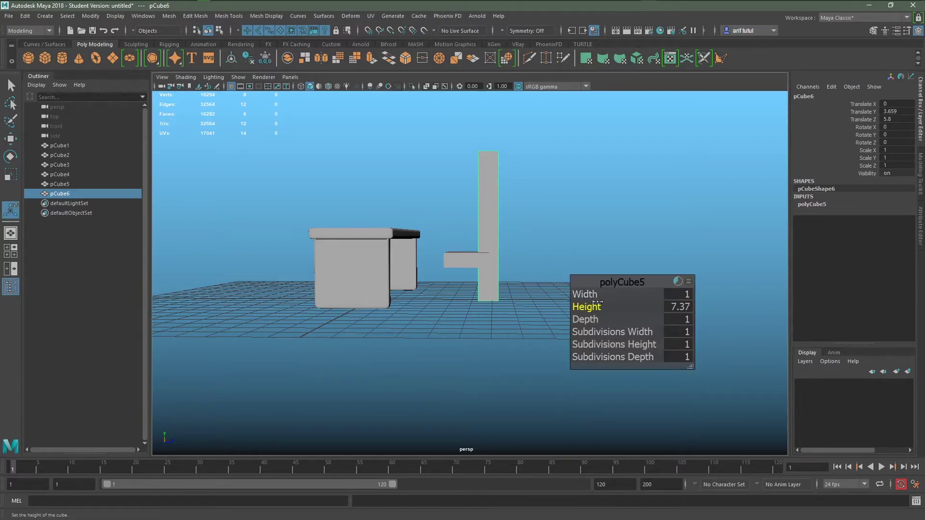
pyautogui.moveTo(597, 302); pyautogui.dragTo(512, 305)
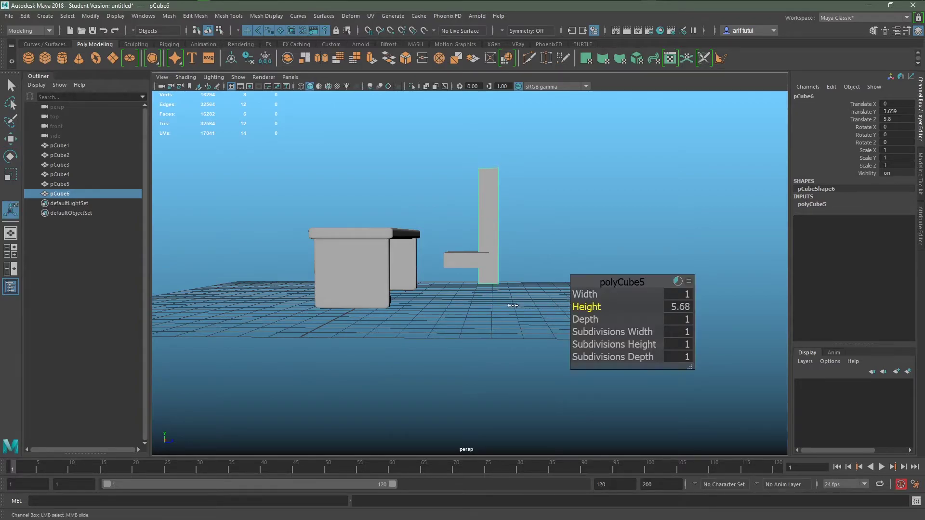
pyautogui.press('w')
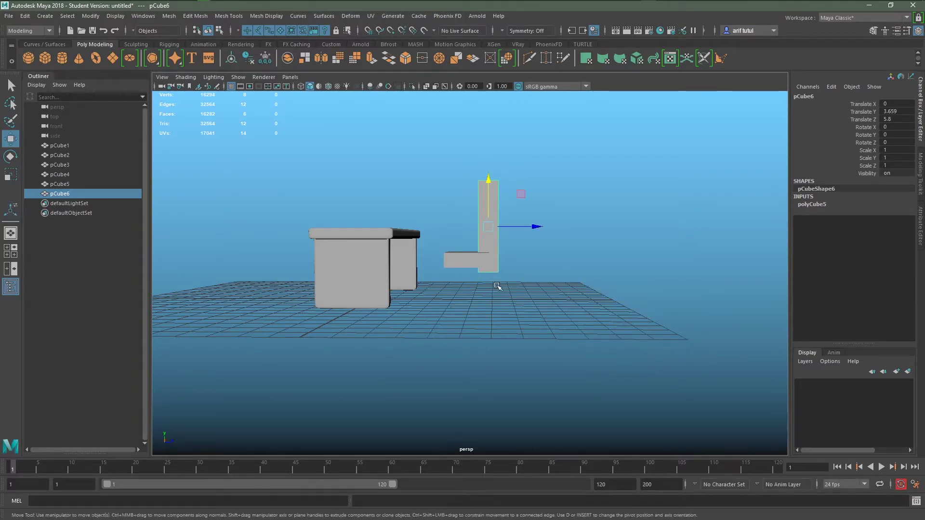
pyautogui.moveTo(485, 186); pyautogui.dragTo(490, 199)
pyautogui.moveTo(490, 208)
pyautogui.keyDown('alt'); pyautogui.mouseDown()
pyautogui.moveTo(501, 299)
pyautogui.moveTo(547, 301)
pyautogui.moveTo(496, 262)
pyautogui.moveTo(494, 309)
pyautogui.mouseUp(); pyautogui.keyUp('alt')
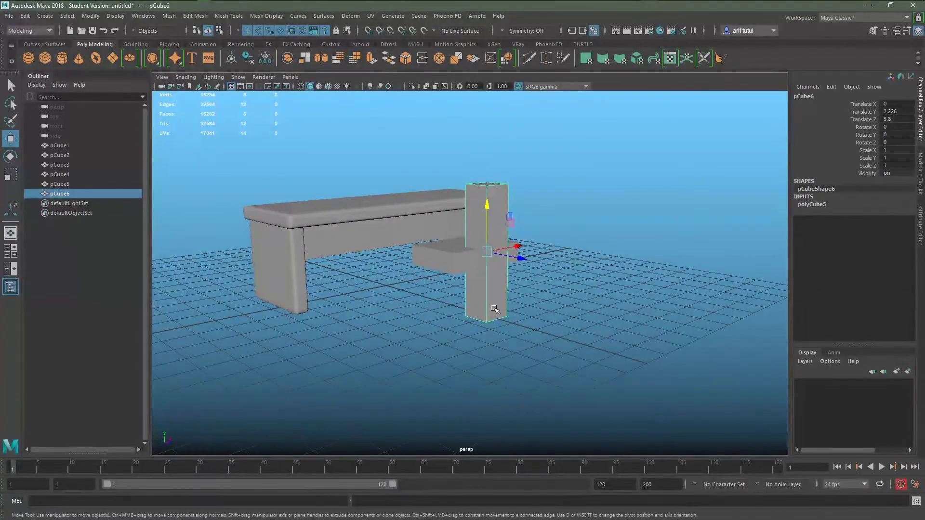
pyautogui.press('t')
pyautogui.scroll(3, 501, 374)
pyautogui.keyDown('alt'); pyautogui.moveTo(501, 374); pyautogui.dragTo(544, 373); pyautogui.keyUp('alt')
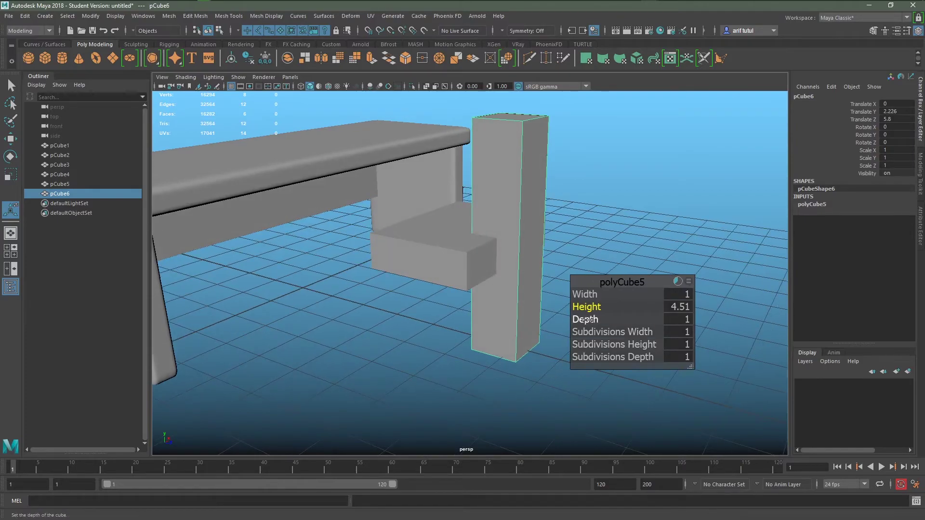
# Thin the pillar into a 0.35-deep plank about 2.98 wide.
pyautogui.moveTo(585, 320); pyautogui.dragTo(554, 316)
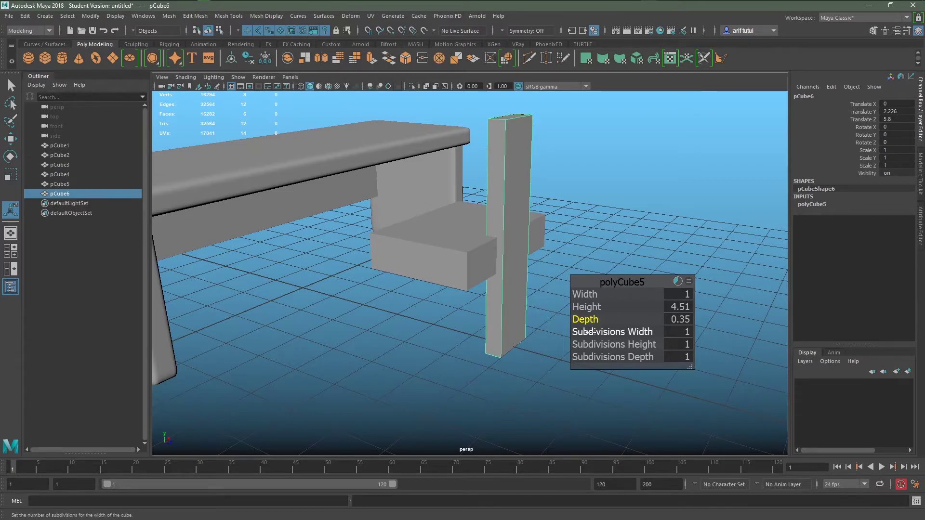
pyautogui.moveTo(591, 332); pyautogui.dragTo(674, 331)
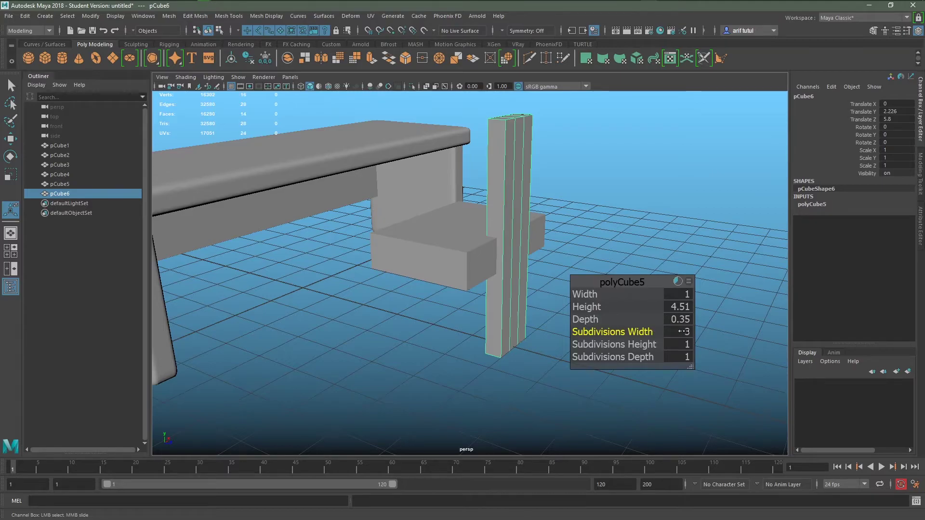
pyautogui.moveTo(590, 294); pyautogui.dragTo(687, 274)
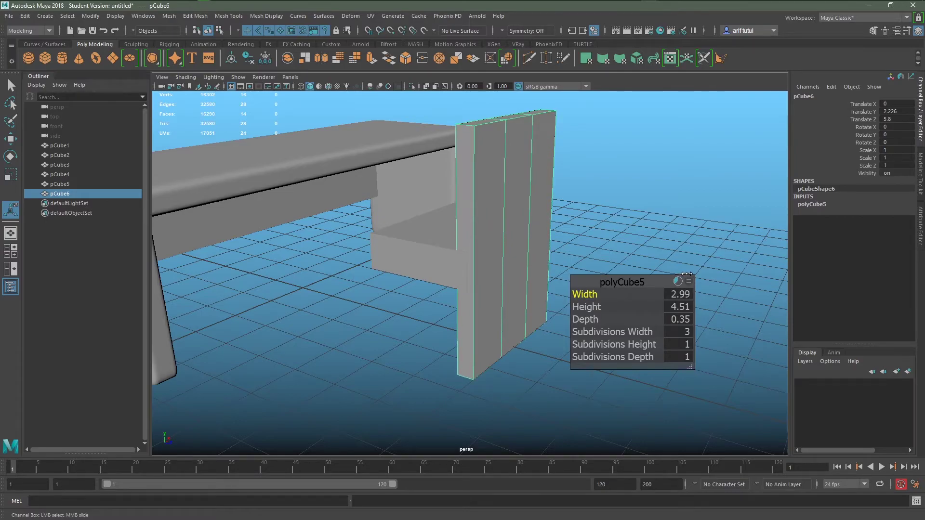
pyautogui.keyDown('alt'); pyautogui.moveTo(478, 377); pyautogui.dragTo(341, 359); pyautogui.keyUp('alt')
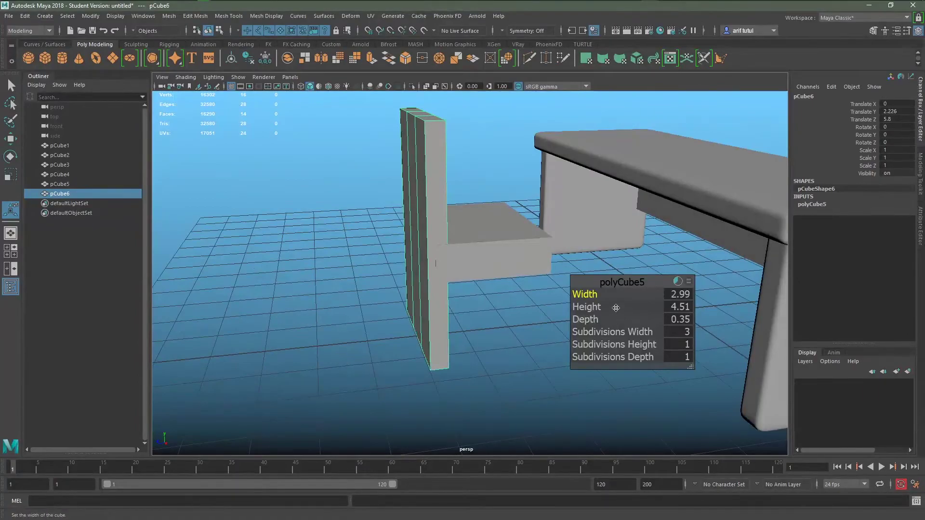
pyautogui.moveTo(597, 293); pyautogui.dragTo(587, 292)
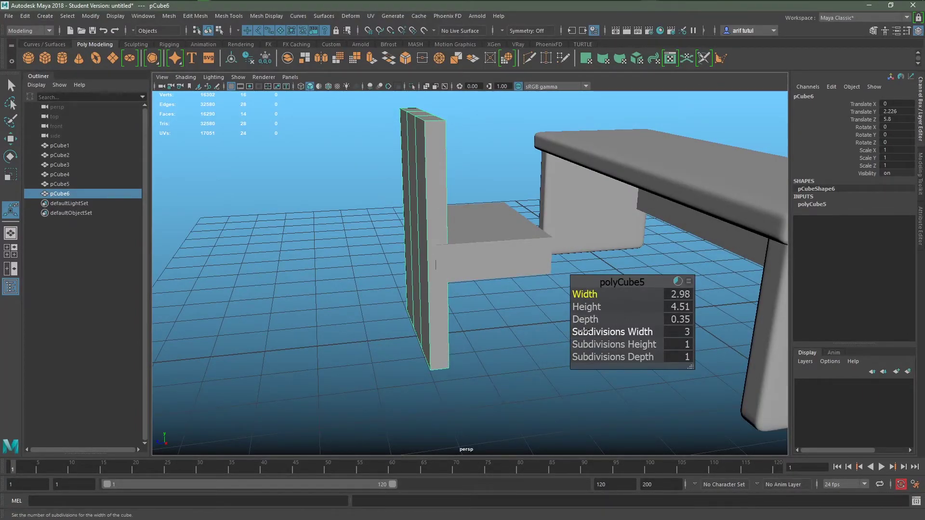
# Give the backrest plank 4×7×3 width, height and depth subdivisions.
pyautogui.click(597, 331)
pyautogui.moveTo(597, 331); pyautogui.dragTo(662, 331)
pyautogui.click(616, 344)
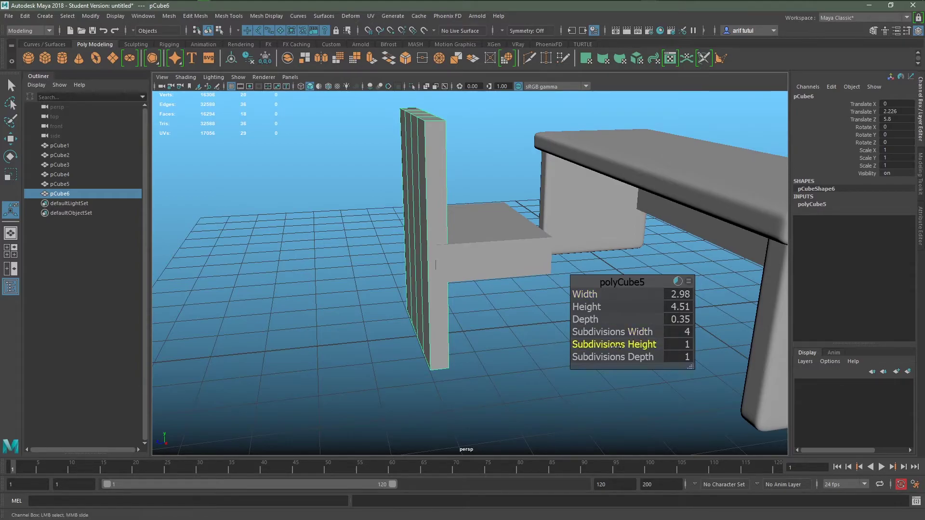
pyautogui.moveTo(703, 343); pyautogui.dragTo(906, 341)
pyautogui.click(625, 357)
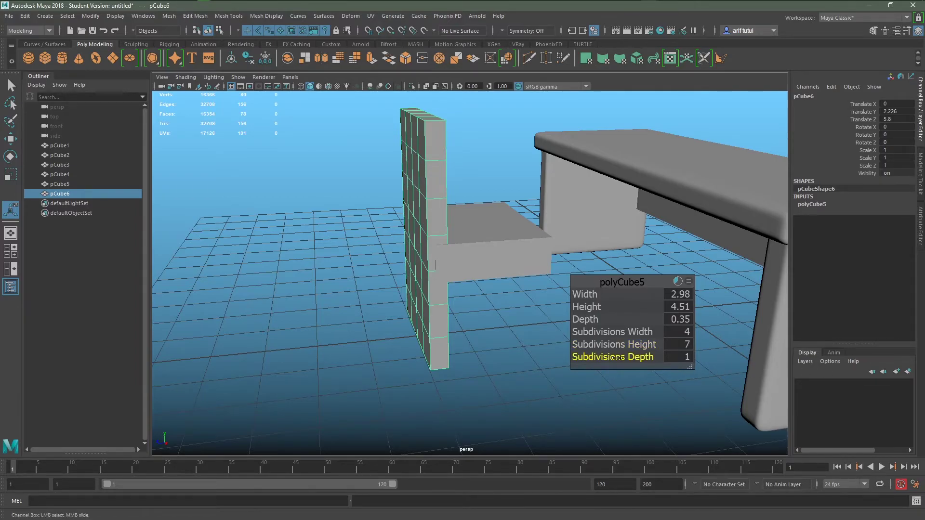
pyautogui.moveTo(695, 356); pyautogui.dragTo(737, 357)
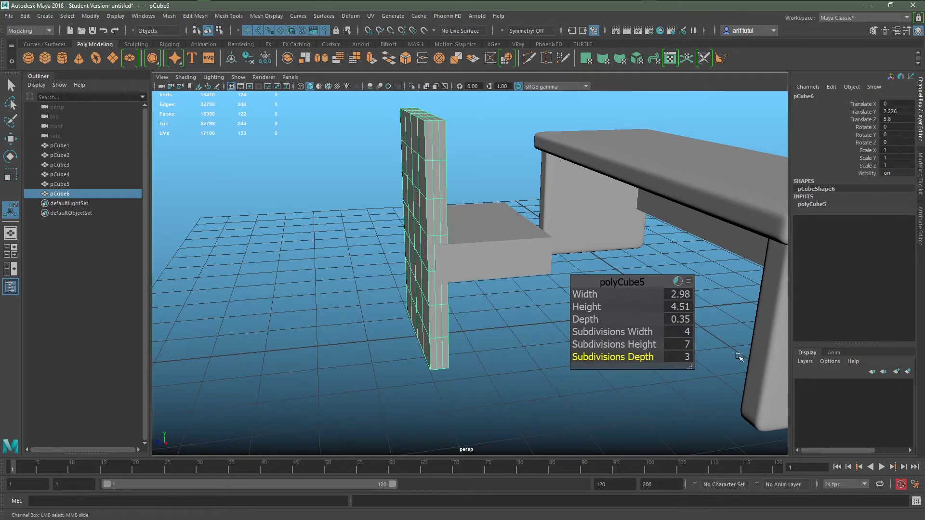
# Smooth-preview the backrest and seat, and add a new cube for a chair leg.
pyautogui.moveTo(323, 378)
pyautogui.keyDown('alt'); pyautogui.mouseDown()
pyautogui.moveTo(499, 375)
pyautogui.moveTo(487, 351)
pyautogui.mouseUp(); pyautogui.keyUp('alt')
pyautogui.press('3')
pyautogui.click(472, 265)
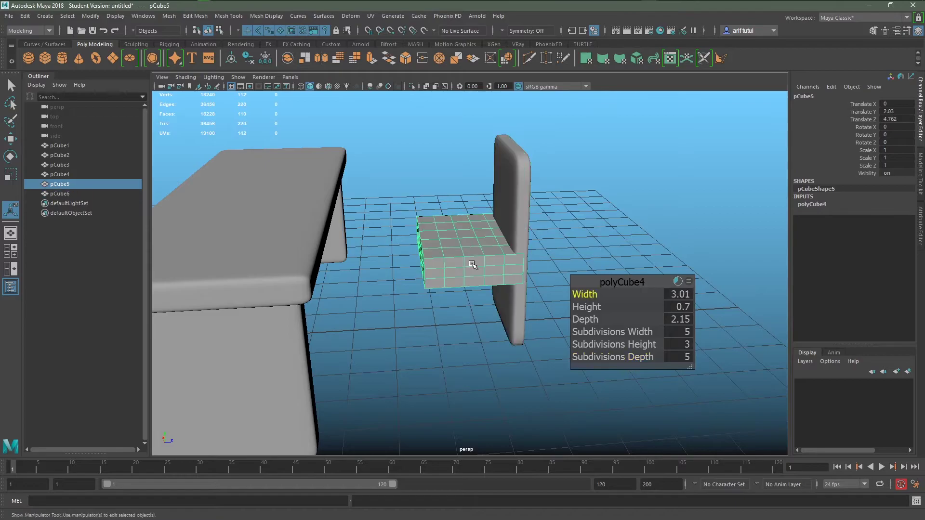
pyautogui.press('3')
pyautogui.moveTo(472, 264)
pyautogui.keyDown('alt'); pyautogui.mouseDown()
pyautogui.moveTo(487, 329)
pyautogui.moveTo(513, 319)
pyautogui.mouseUp(); pyautogui.keyUp('alt')
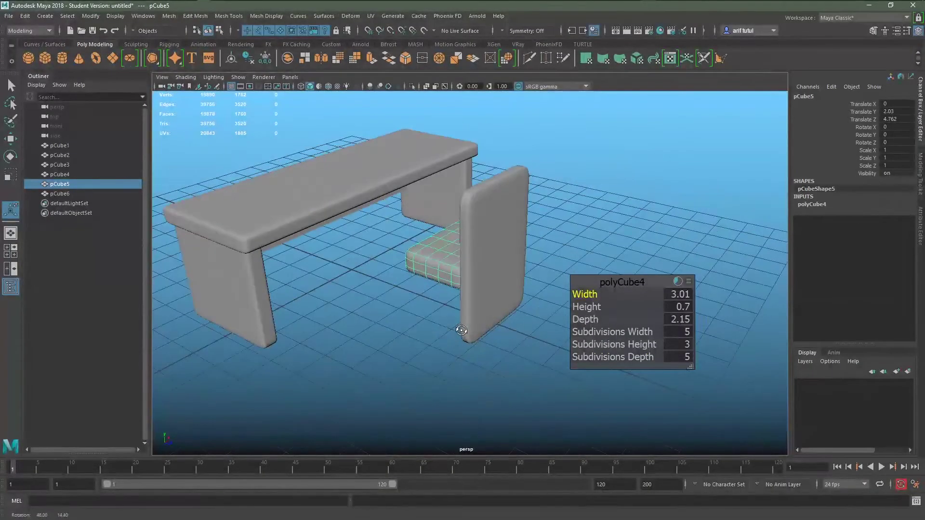
pyautogui.scroll(2, 430, 302)
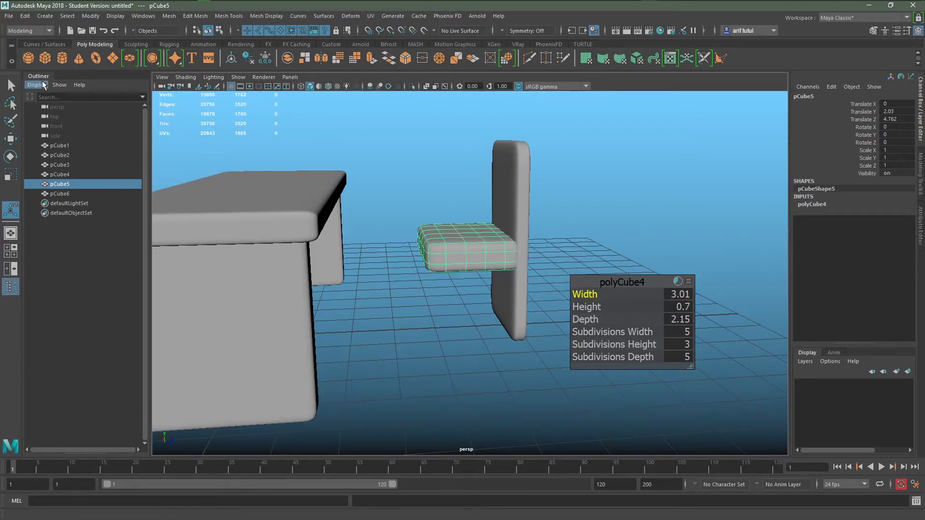
pyautogui.click(47, 59)
pyautogui.scroll(-2, 380, 322)
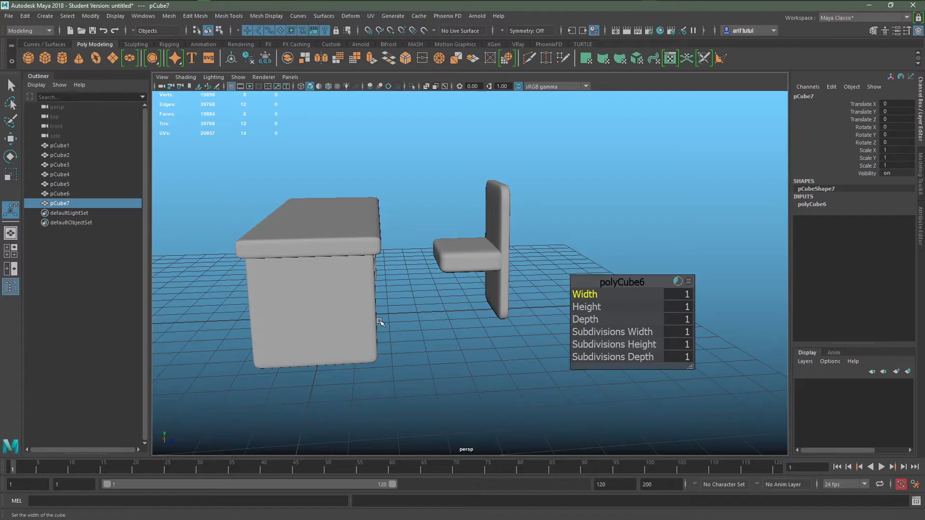
# Move the new cube beside the chair, shrink it, and stretch its height to 3.96.
pyautogui.press('w')
pyautogui.moveTo(414, 314); pyautogui.dragTo(482, 312)
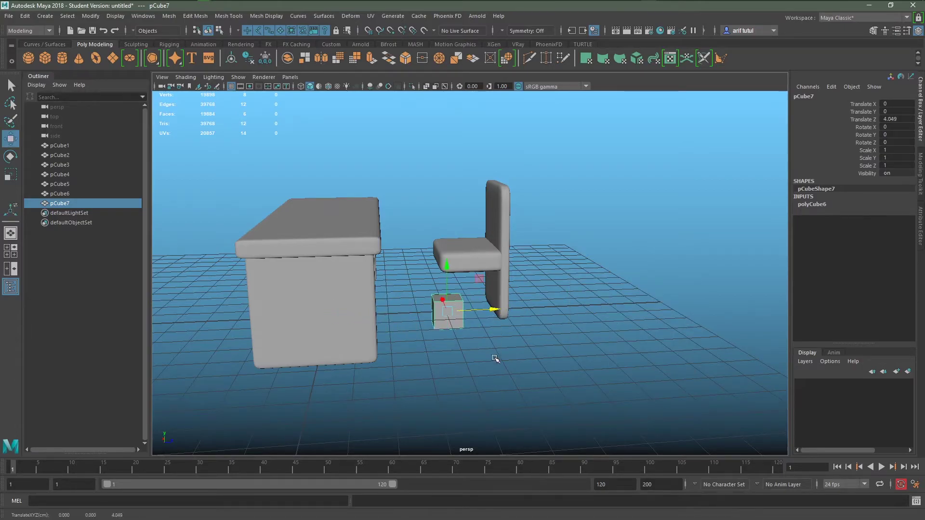
pyautogui.press('r')
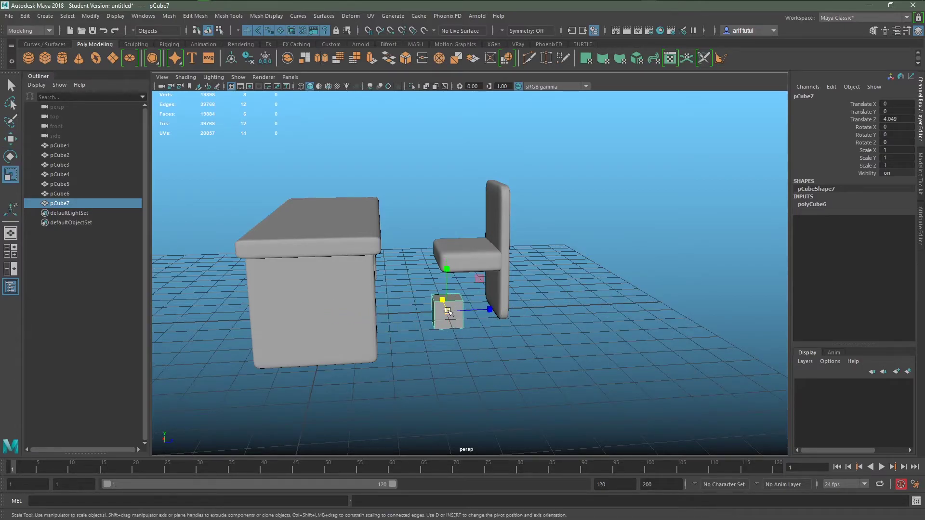
pyautogui.moveTo(448, 311); pyautogui.dragTo(432, 313)
pyautogui.press('t')
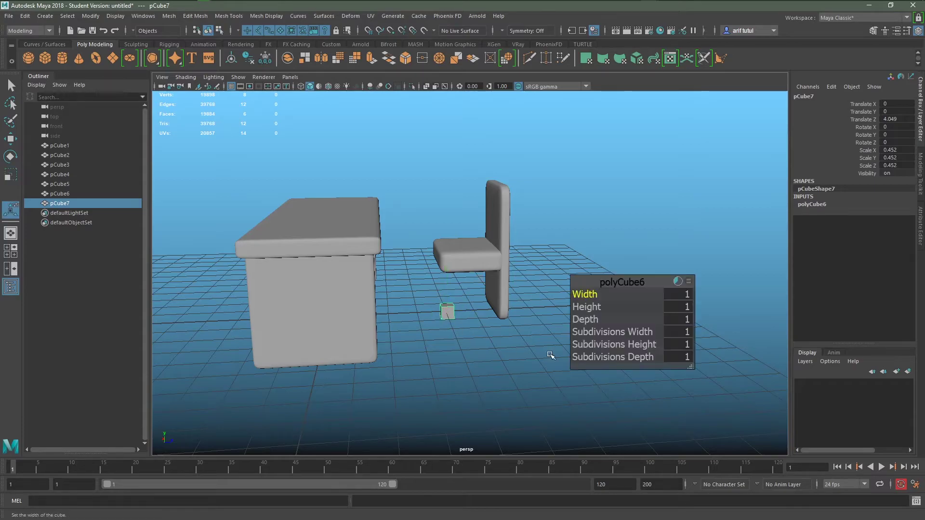
pyautogui.moveTo(466, 385)
pyautogui.keyDown('alt'); pyautogui.mouseDown()
pyautogui.moveTo(442, 407)
pyautogui.moveTo(434, 399)
pyautogui.moveTo(451, 384)
pyautogui.moveTo(453, 357)
pyautogui.mouseUp(); pyautogui.keyUp('alt')
pyautogui.click(586, 307)
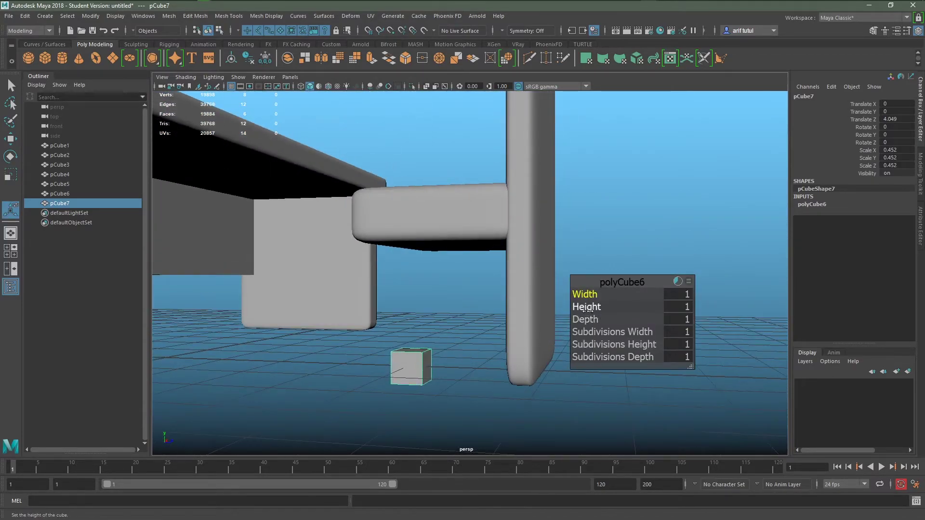
pyautogui.moveTo(586, 307); pyautogui.dragTo(730, 308)
# Raise the tall cube so its top meets the underside of the chair seat.
pyautogui.press('w')
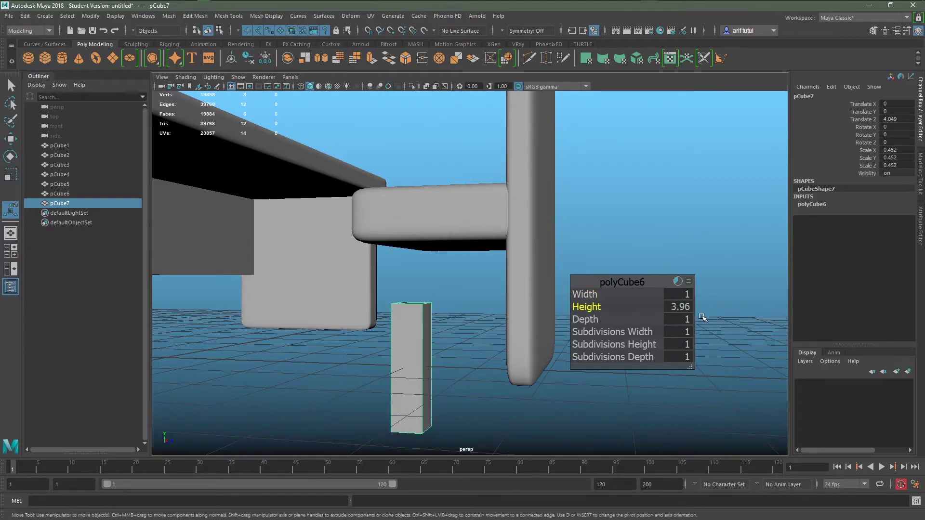
pyautogui.moveTo(409, 319)
pyautogui.mouseDown()
pyautogui.moveTo(411, 262)
pyautogui.moveTo(401, 259)
pyautogui.mouseUp()
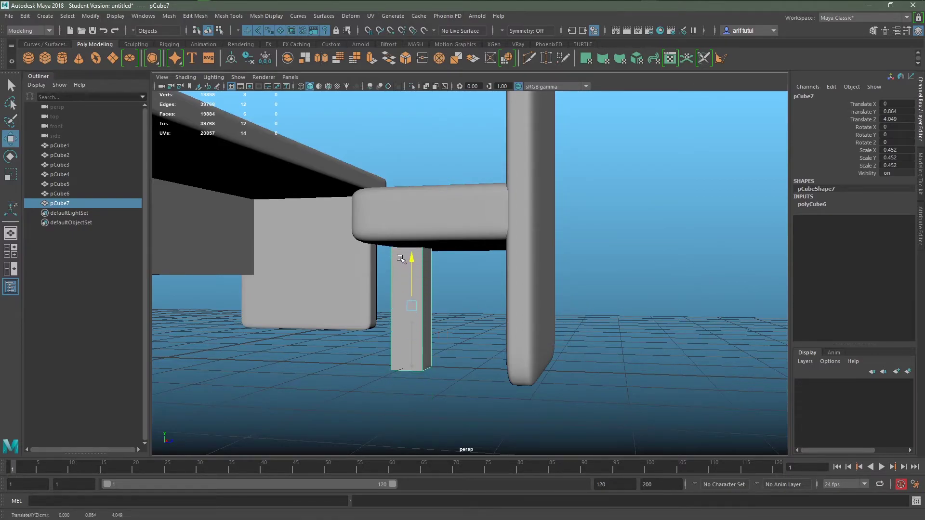
pyautogui.scroll(3, 505, 316)
pyautogui.scroll(-4, 502, 324)
pyautogui.scroll(-4, 497, 330)
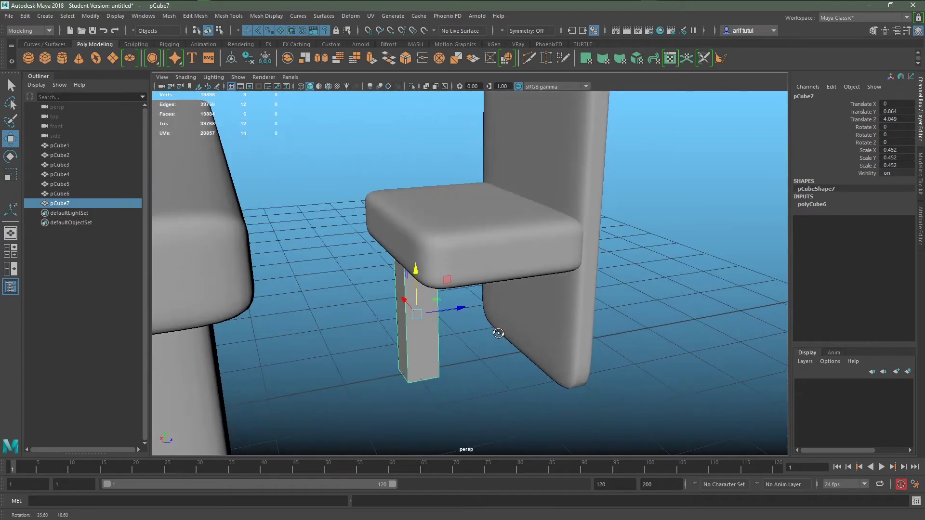
pyautogui.scroll(4, 498, 333)
pyautogui.scroll(3, 522, 383)
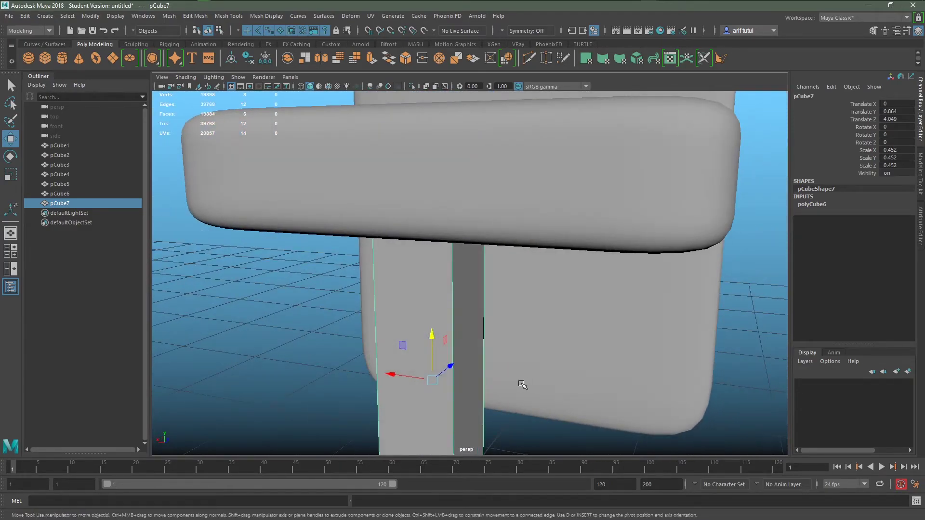
# Thin the leg to width 0.46 and depth 0.59.
pyautogui.press('t')
pyautogui.moveTo(584, 294); pyautogui.dragTo(559, 294)
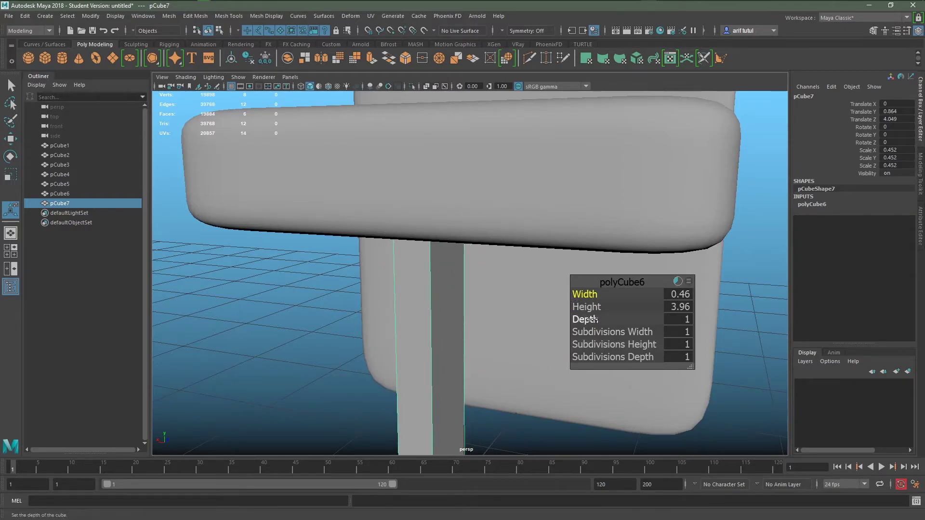
pyautogui.moveTo(592, 319); pyautogui.dragTo(570, 319)
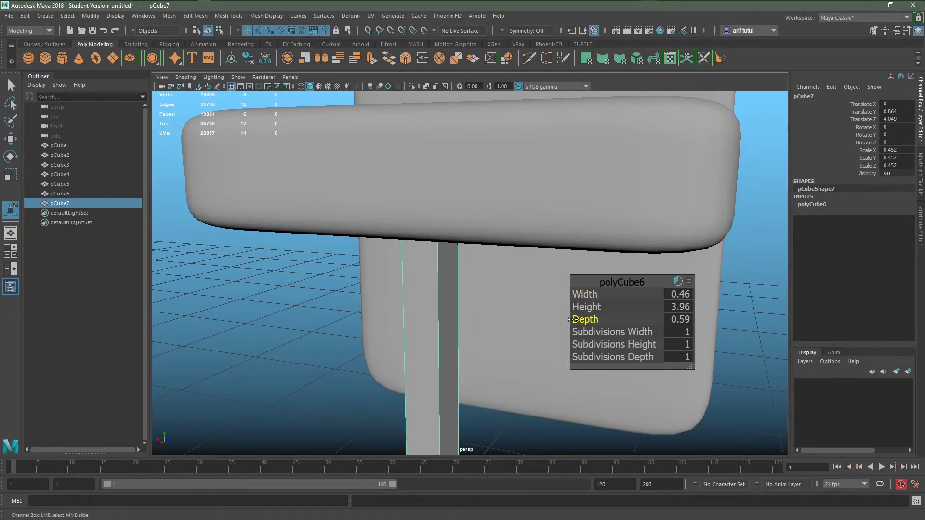
pyautogui.scroll(3, 561, 395)
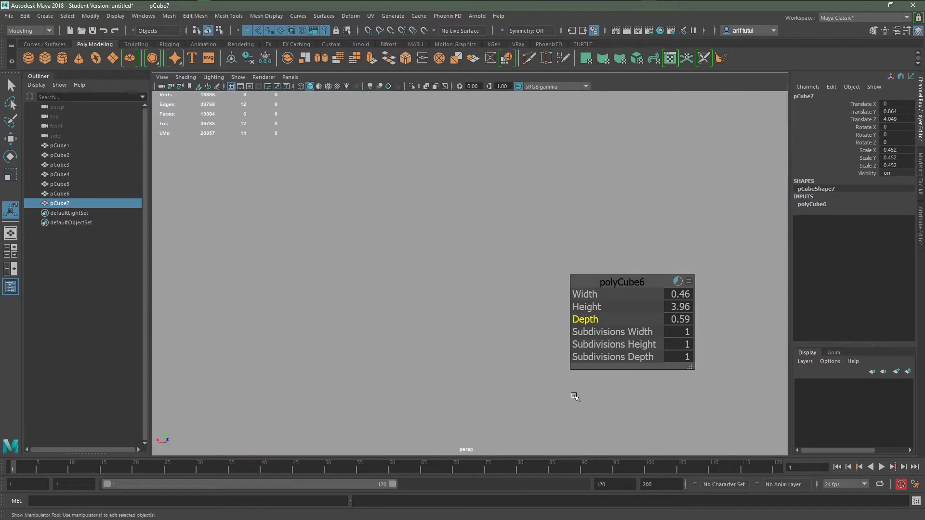
pyautogui.scroll(-3, 574, 396)
pyautogui.scroll(1, 529, 385)
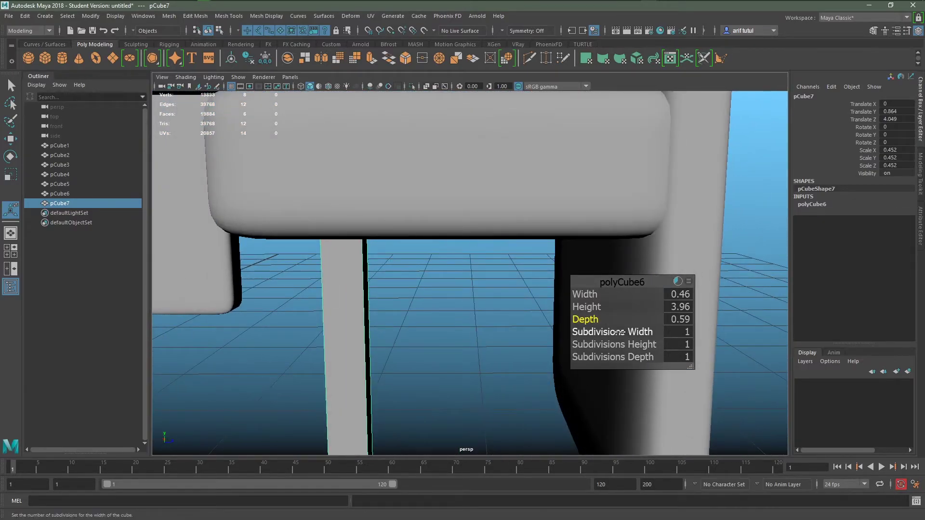
# Give the leg 3, 5 and 4 subdivisions in width, height and depth.
pyautogui.moveTo(620, 332); pyautogui.dragTo(703, 331)
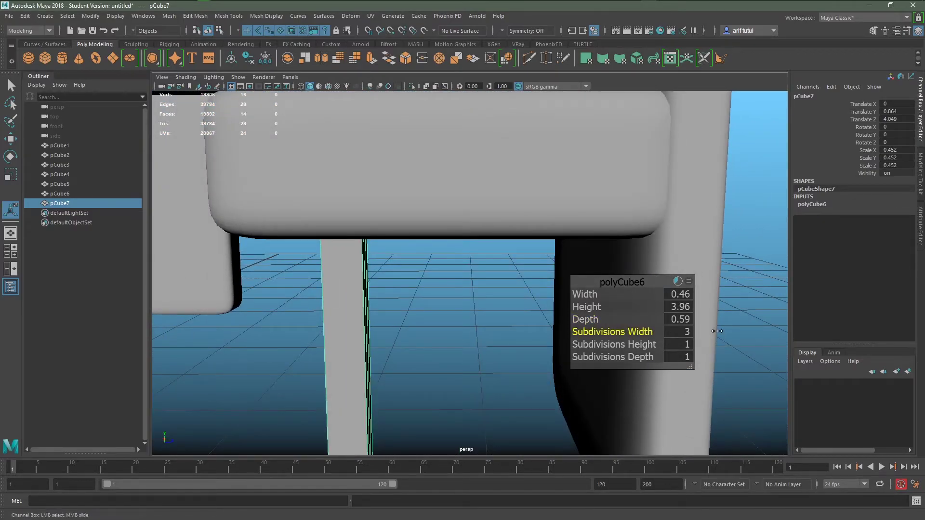
pyautogui.moveTo(642, 344); pyautogui.dragTo(656, 344)
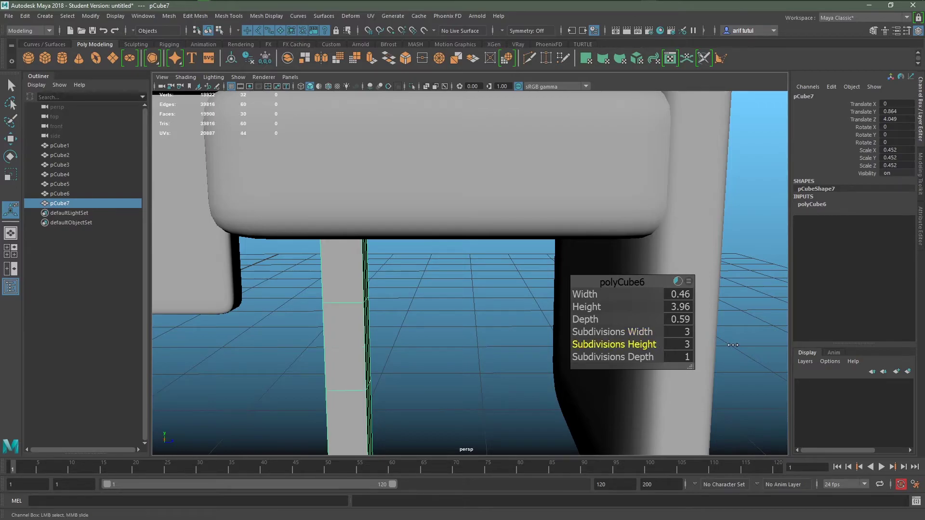
pyautogui.click(621, 357)
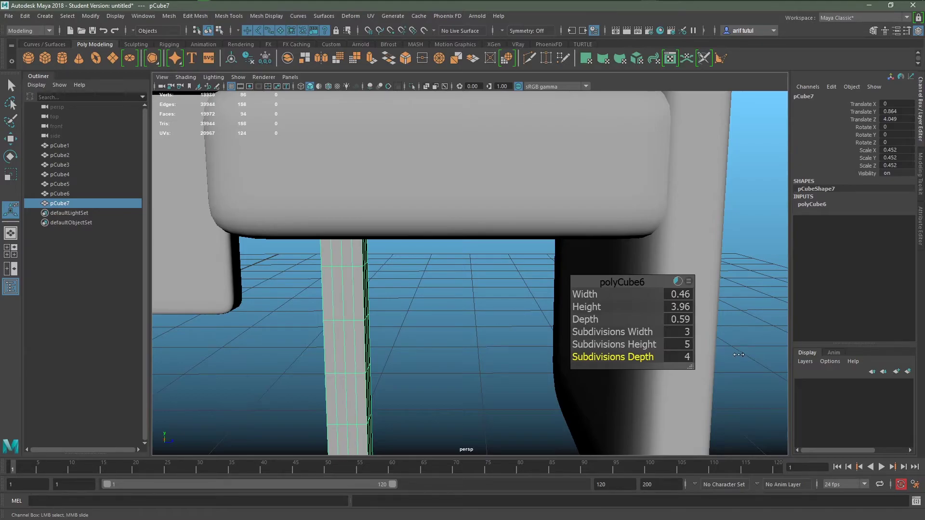
pyautogui.scroll(-3, 420, 384)
pyautogui.keyDown('alt'); pyautogui.moveTo(419, 384); pyautogui.dragTo(524, 421); pyautogui.keyUp('alt')
pyautogui.click(424, 396)
pyautogui.scroll(-3, 428, 392)
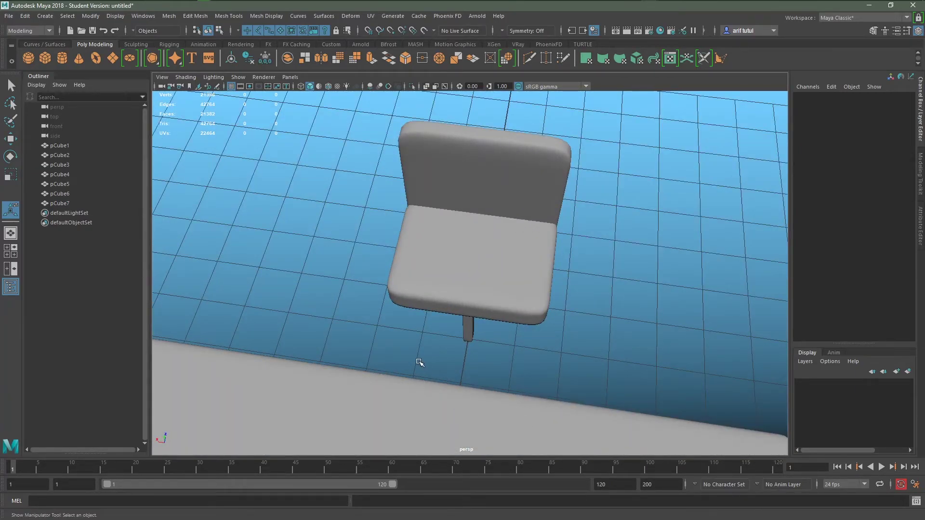
# Check the chair from the top and side views and select the thin leg.
pyautogui.press('space')
pyautogui.press('space')
pyautogui.scroll(2, 342, 349)
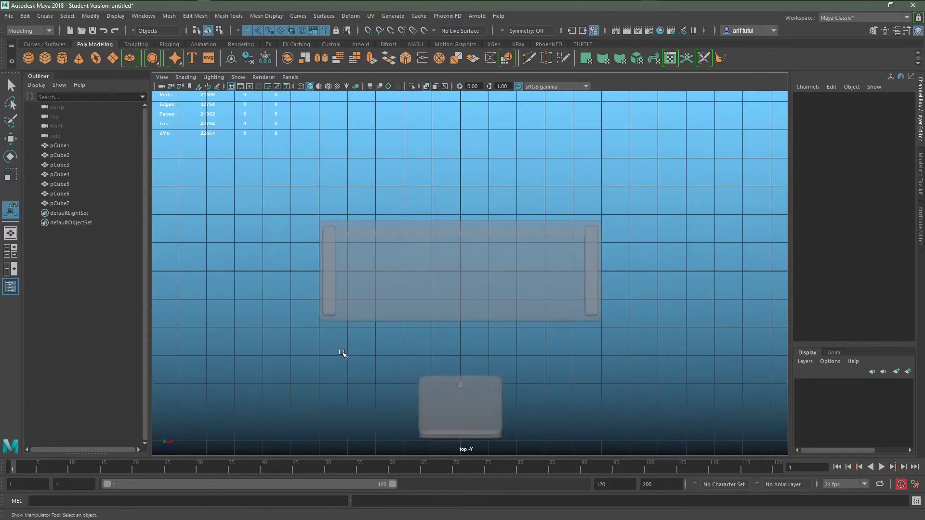
pyautogui.scroll(2, 360, 353)
pyautogui.keyDown('alt'); pyautogui.moveTo(360, 353); pyautogui.dragTo(341, 293, button='middle'); pyautogui.keyUp('alt')
pyautogui.click(439, 345)
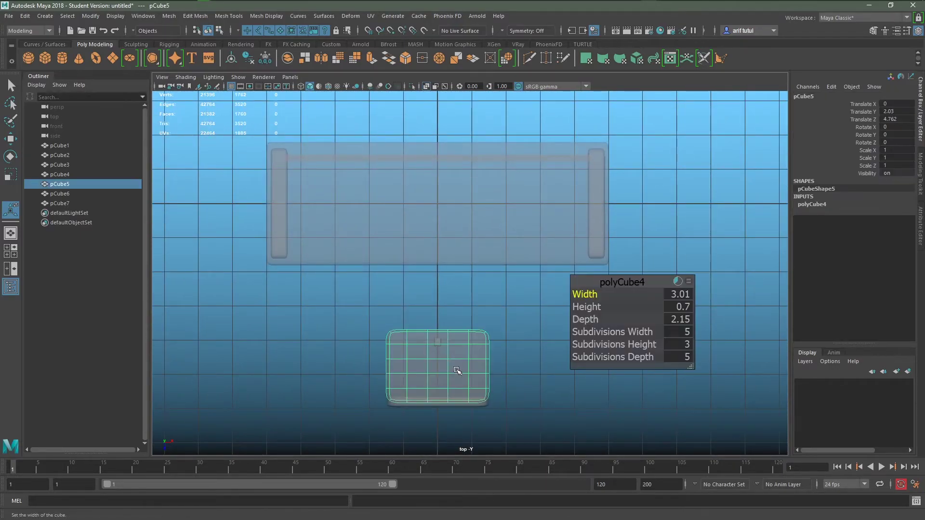
pyautogui.press('space')
pyautogui.press('space')
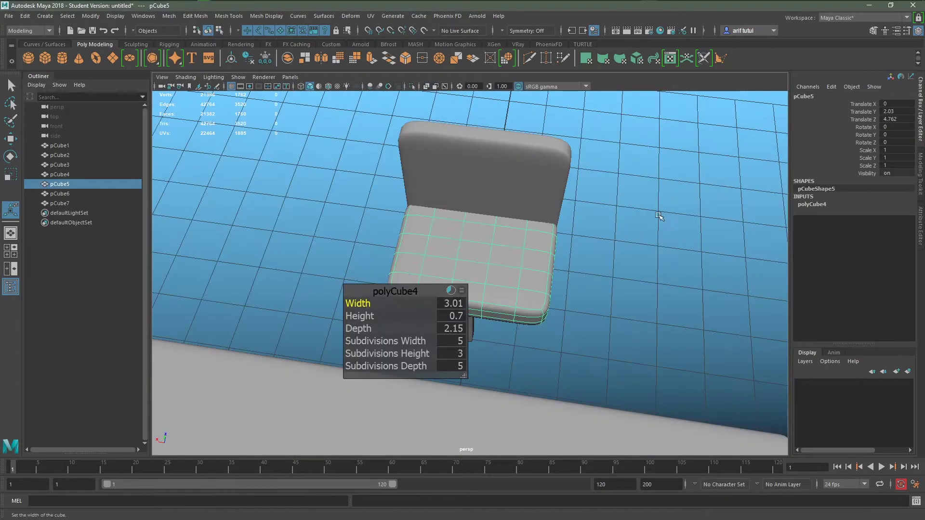
pyautogui.keyDown('alt'); pyautogui.moveTo(594, 325); pyautogui.dragTo(508, 247); pyautogui.keyUp('alt')
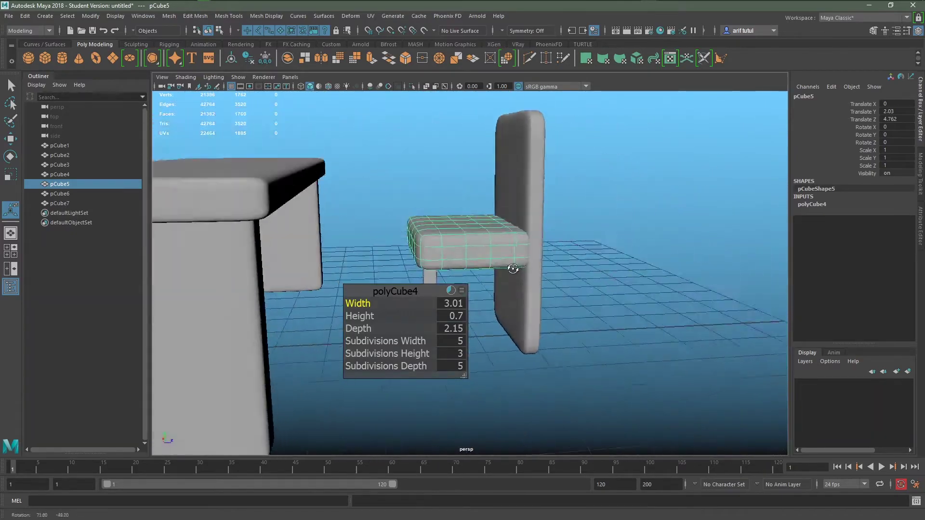
pyautogui.click(433, 318)
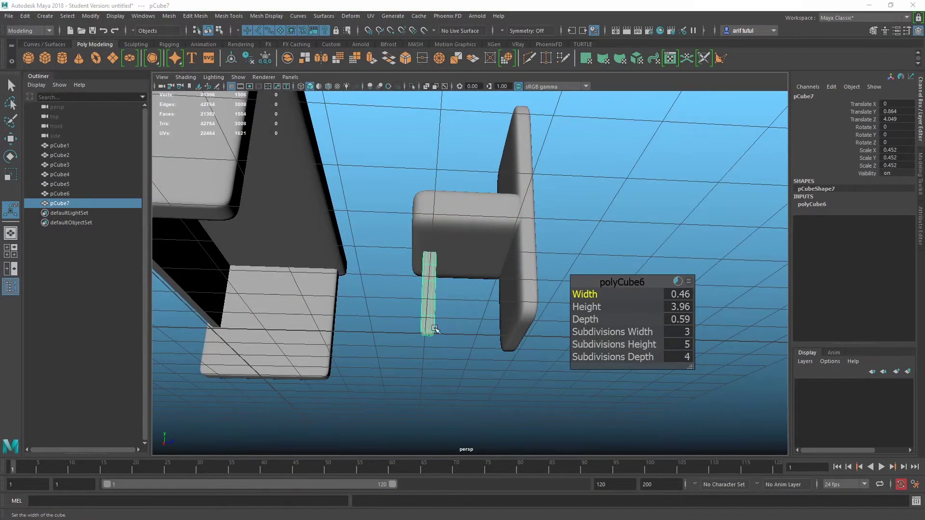
# Move the leg under the left side of the seat, at X -1.26.
pyautogui.press('space')
pyautogui.press('space')
pyautogui.scroll(3, 407, 294)
pyautogui.scroll(2, 407, 293)
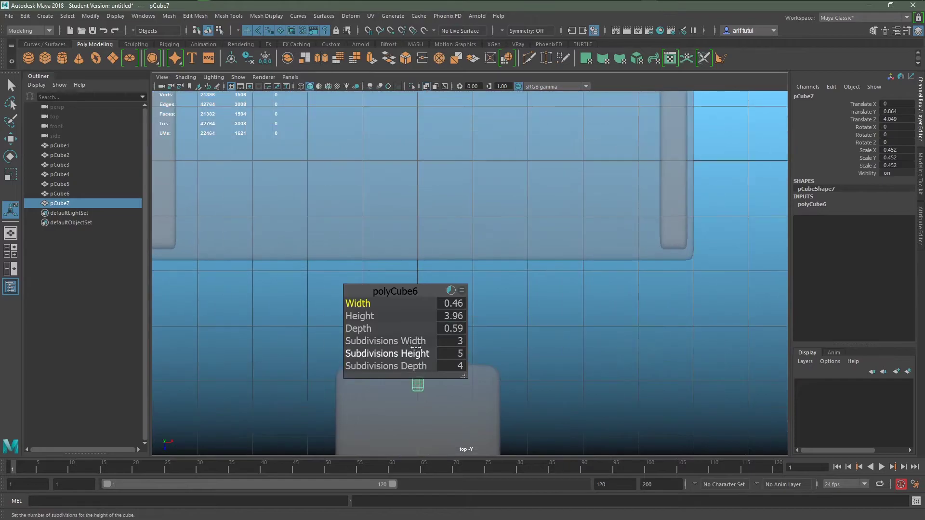
pyautogui.moveTo(407, 293); pyautogui.dragTo(721, 282)
pyautogui.keyDown('alt'); pyautogui.moveTo(522, 366); pyautogui.dragTo(532, 234, button='middle'); pyautogui.keyUp('alt')
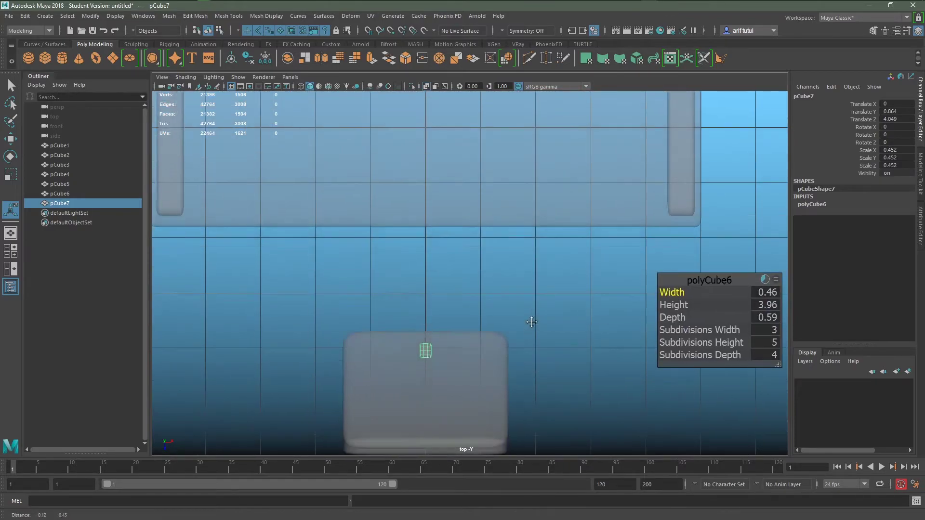
pyautogui.press('w')
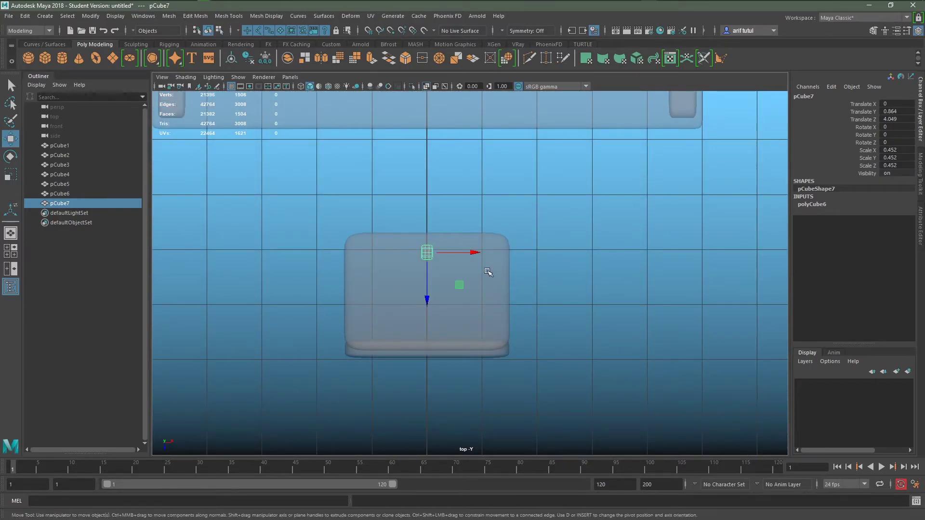
pyautogui.moveTo(474, 254); pyautogui.dragTo(404, 248)
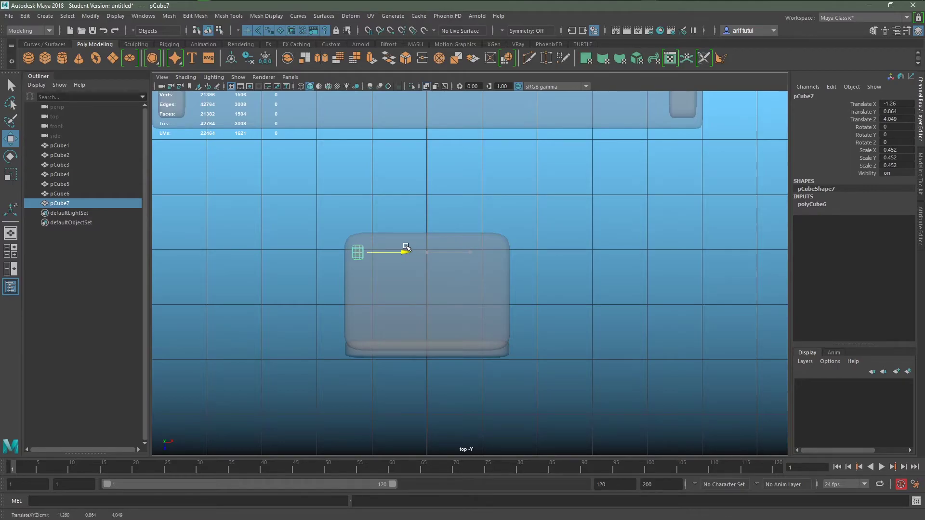
# Duplicate the leg and place the copy under the seat's right side at X 1.26.
pyautogui.hotkey('ctrl', 'd')
pyautogui.moveTo(406, 248); pyautogui.dragTo(545, 244)
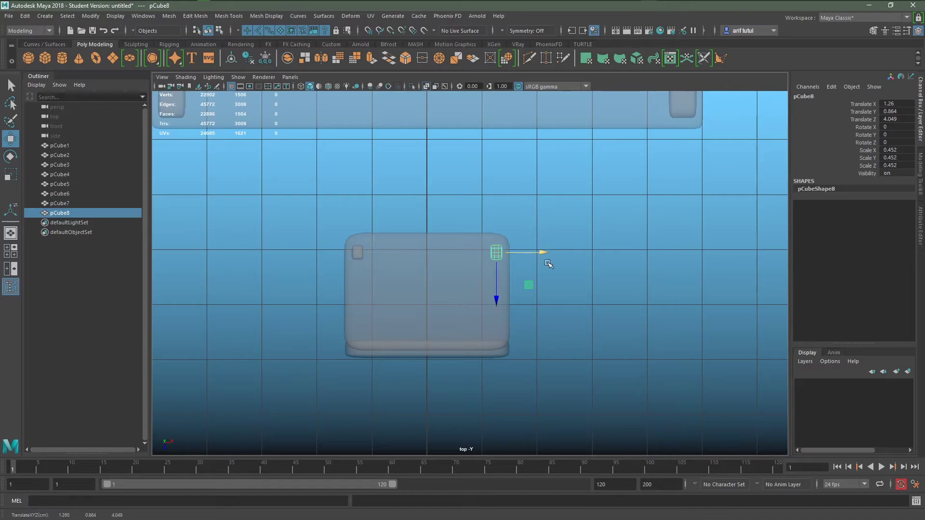
pyautogui.press('space')
pyautogui.press('space')
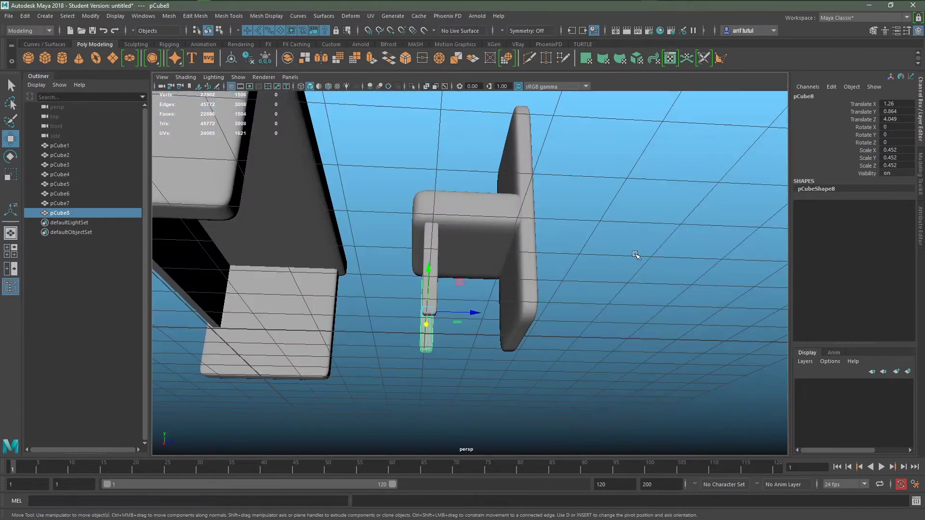
pyautogui.moveTo(636, 258)
pyautogui.keyDown('alt'); pyautogui.mouseDown()
pyautogui.moveTo(584, 270)
pyautogui.moveTo(580, 311)
pyautogui.moveTo(562, 337)
pyautogui.mouseUp(); pyautogui.keyUp('alt')
pyautogui.click(568, 326)
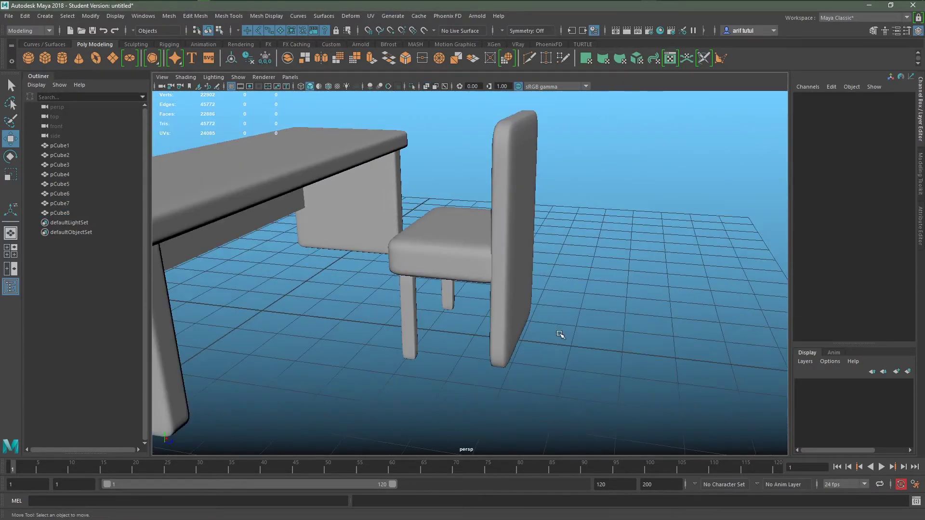
# Squash the chair seat to a thinner 0.691 scale along Y.
pyautogui.moveTo(562, 337)
pyautogui.keyDown('alt'); pyautogui.mouseDown(button='right')
pyautogui.moveTo(596, 331)
pyautogui.moveTo(573, 282)
pyautogui.mouseUp(button='right'); pyautogui.keyUp('alt')
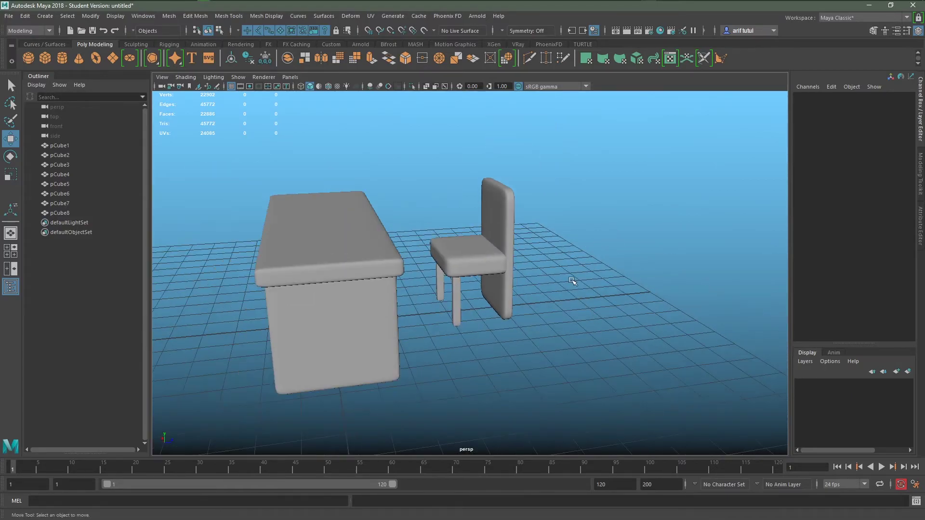
pyautogui.moveTo(573, 281)
pyautogui.keyDown('alt'); pyautogui.mouseDown()
pyautogui.moveTo(584, 270)
pyautogui.moveTo(556, 265)
pyautogui.mouseUp(); pyautogui.keyUp('alt')
pyautogui.click(476, 255)
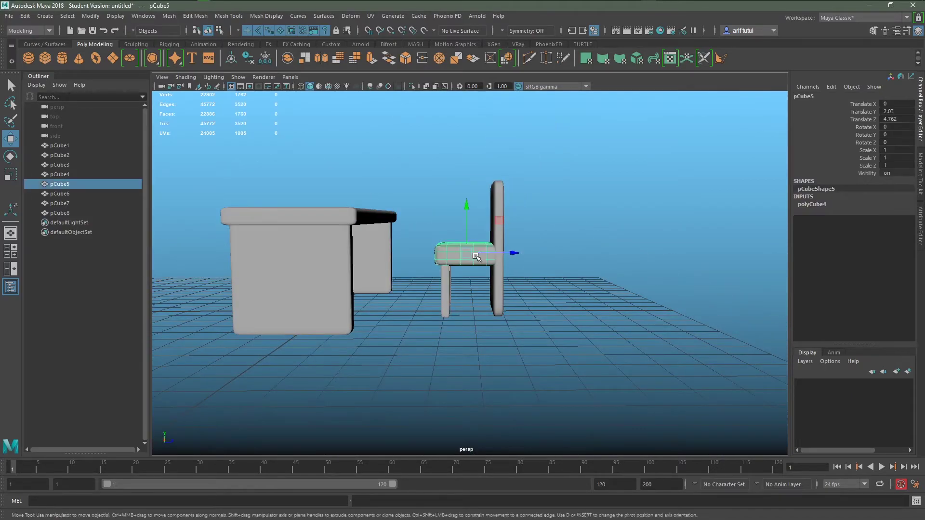
pyautogui.press('r')
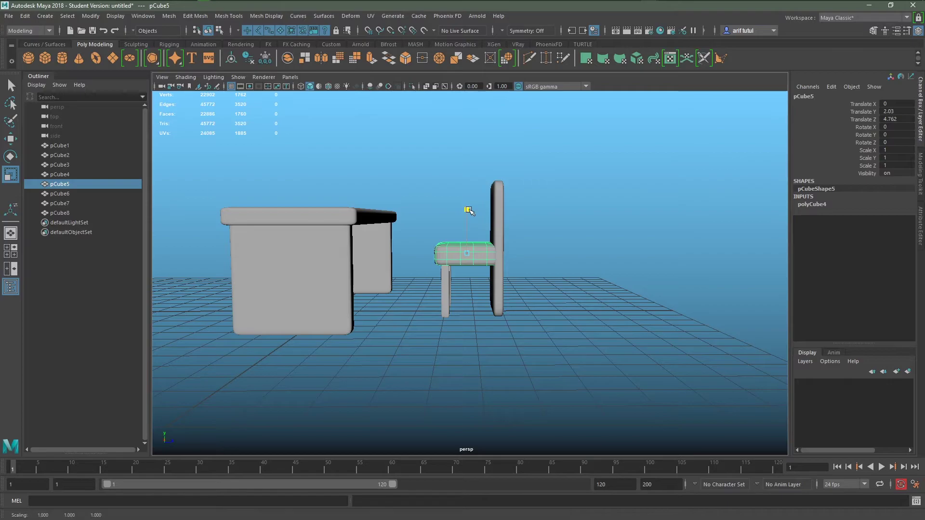
pyautogui.moveTo(468, 208); pyautogui.dragTo(470, 223)
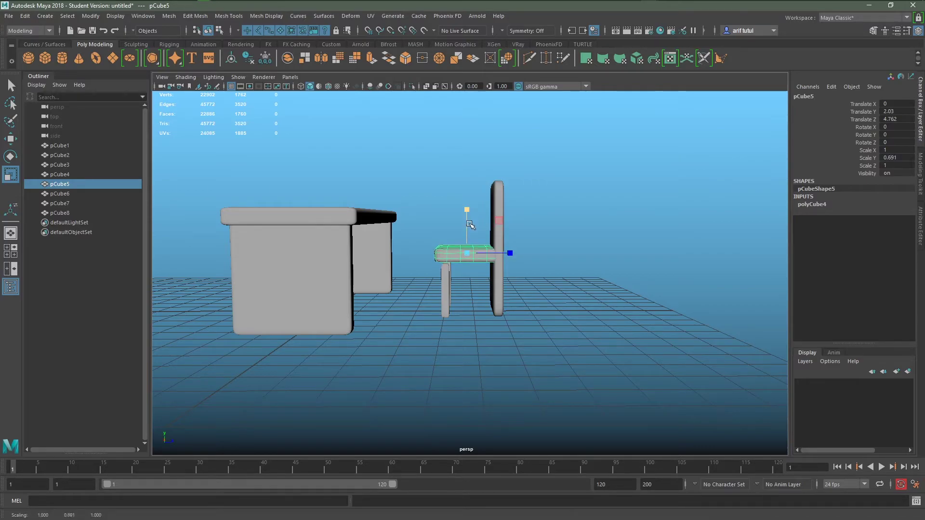
pyautogui.press('w')
pyautogui.click(543, 261)
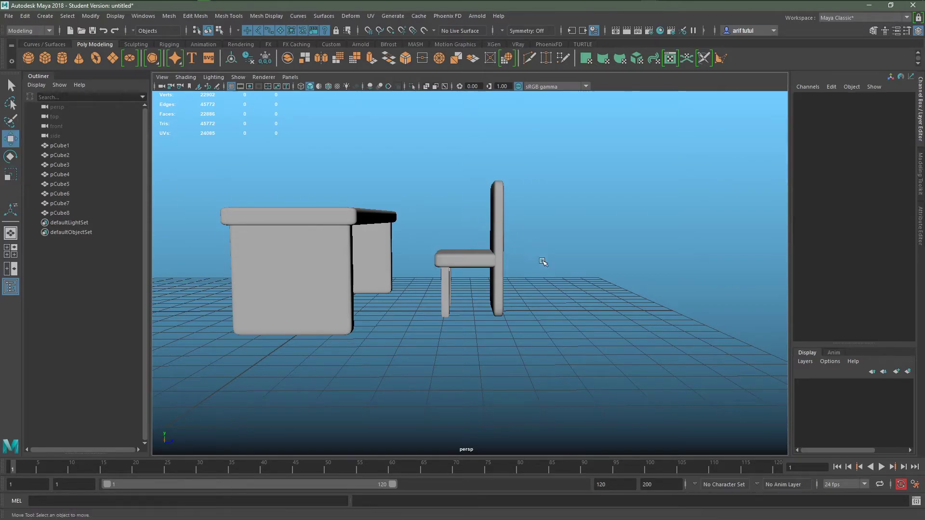
# Select the chair back and bring up its component-mode menu.
pyautogui.scroll(3, 543, 262)
pyautogui.moveTo(543, 261)
pyautogui.keyDown('alt'); pyautogui.mouseDown()
pyautogui.moveTo(591, 302)
pyautogui.moveTo(611, 304)
pyautogui.mouseUp(); pyautogui.keyUp('alt')
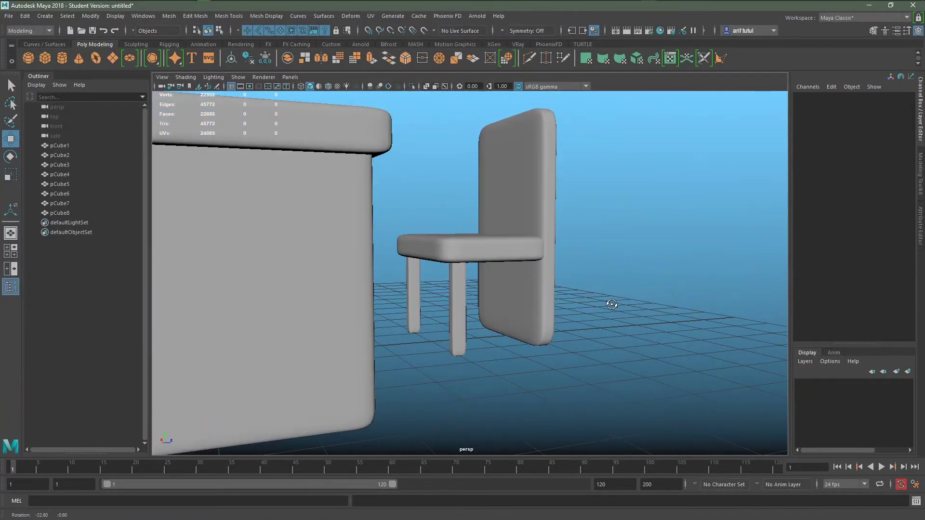
pyautogui.click(525, 168)
pyautogui.rightClick(525, 168)
# In vertex mode, raise the top row of chair-back vertices slightly.
pyautogui.click(490, 170)
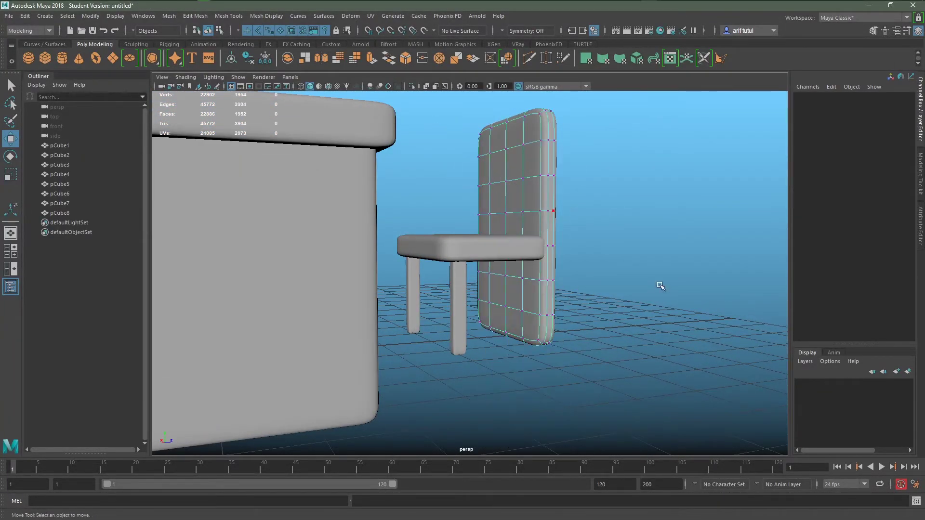
pyautogui.moveTo(658, 289)
pyautogui.keyDown('alt'); pyautogui.mouseDown()
pyautogui.moveTo(553, 268)
pyautogui.moveTo(547, 275)
pyautogui.moveTo(453, 223)
pyautogui.mouseUp(); pyautogui.keyUp('alt')
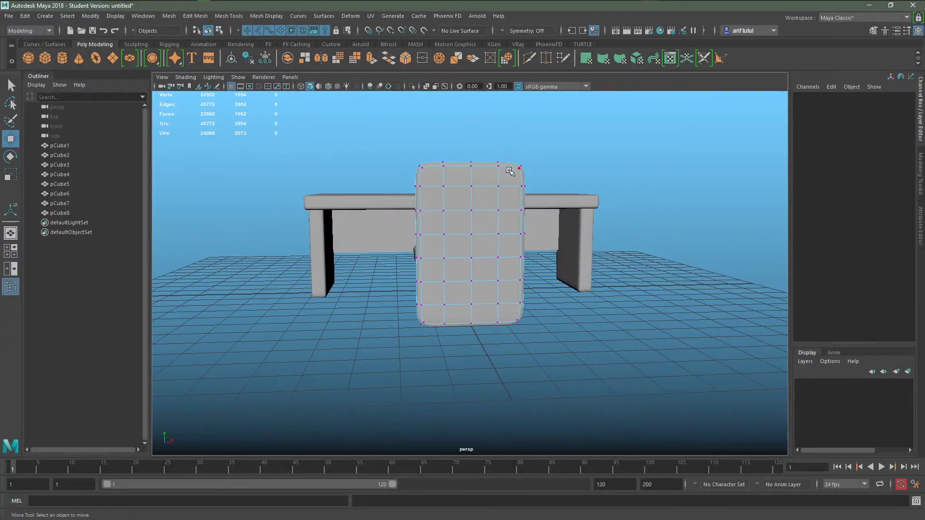
pyautogui.moveTo(505, 172); pyautogui.dragTo(440, 155)
pyautogui.moveTo(471, 118); pyautogui.dragTo(470, 110)
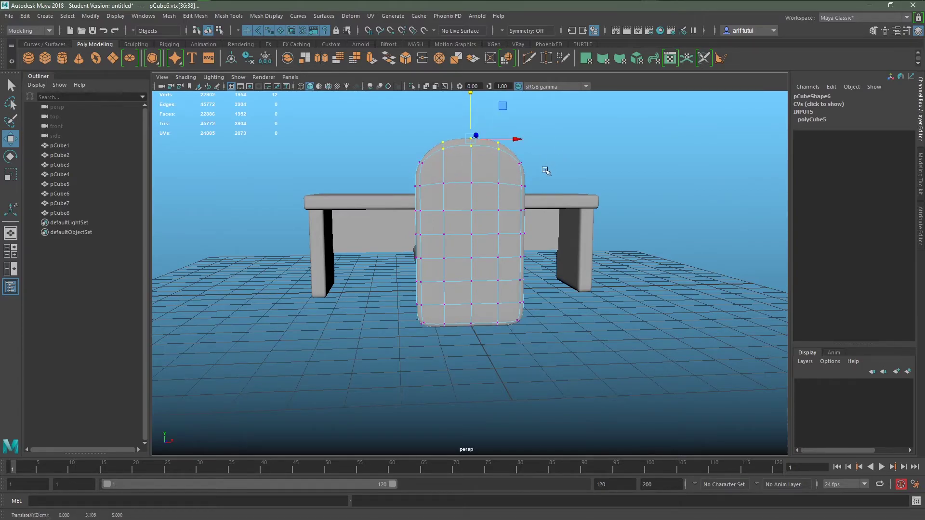
pyautogui.moveTo(543, 194); pyautogui.dragTo(411, 128)
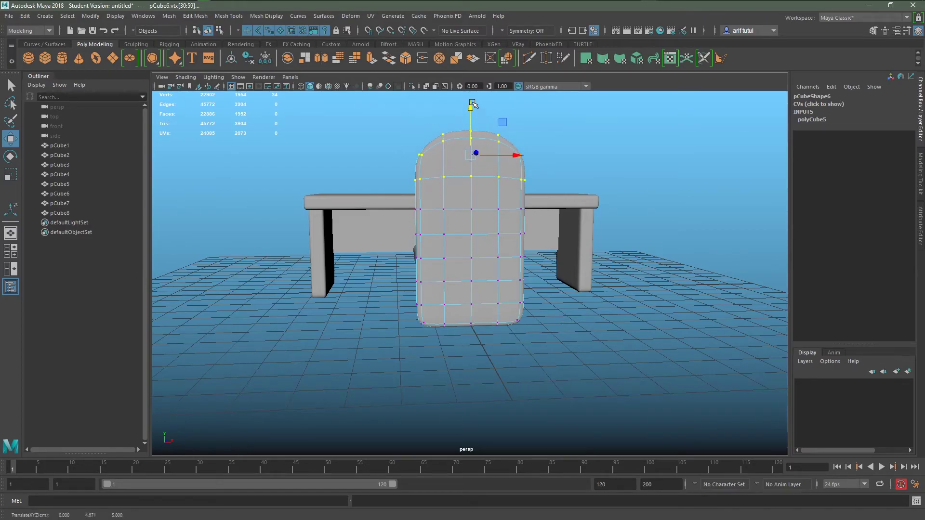
pyautogui.moveTo(472, 111)
pyautogui.keyDown('alt'); pyautogui.mouseDown()
pyautogui.moveTo(553, 264)
pyautogui.moveTo(641, 263)
pyautogui.moveTo(586, 261)
pyautogui.moveTo(542, 215)
pyautogui.mouseUp(); pyautogui.keyUp('alt')
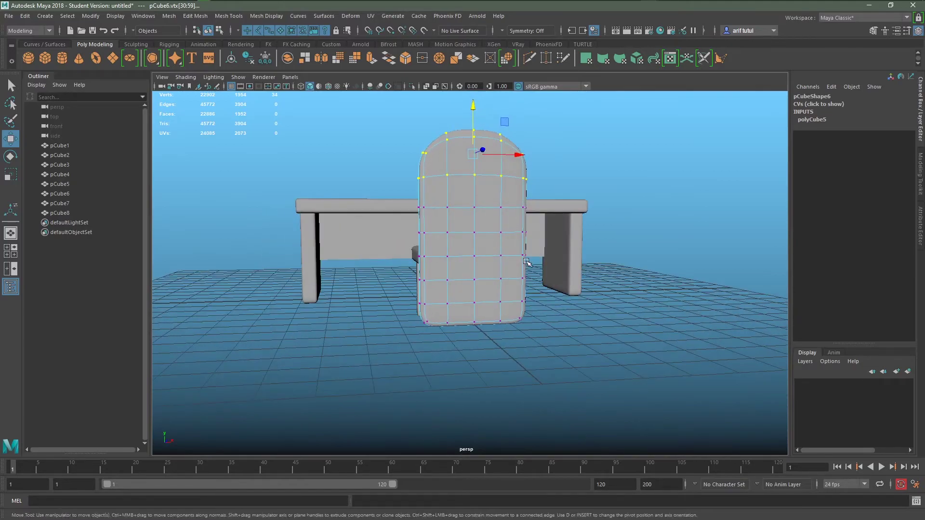
# Rotate the upper half of the chair-back vertices backward into a reclined curve.
pyautogui.moveTo(443, 194); pyautogui.dragTo(402, 182)
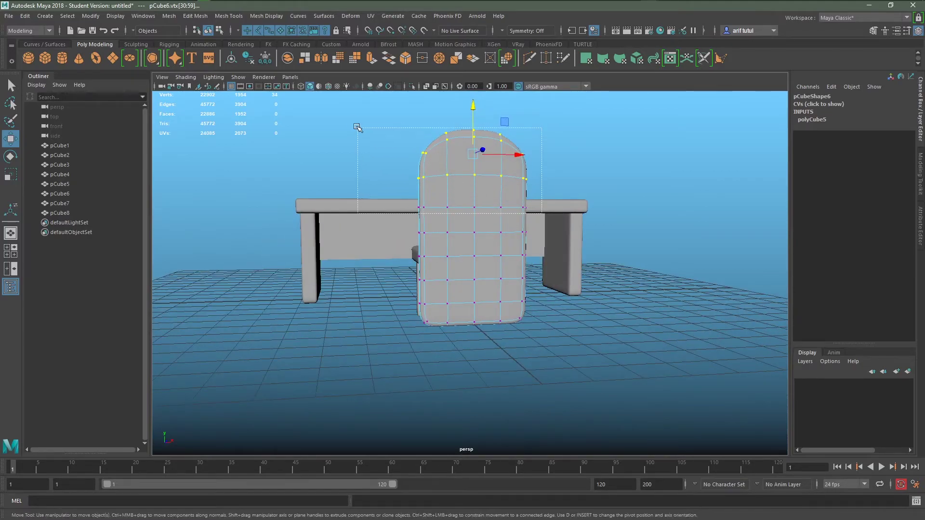
pyautogui.moveTo(449, 235)
pyautogui.keyDown('alt'); pyautogui.mouseDown()
pyautogui.moveTo(572, 287)
pyautogui.moveTo(554, 179)
pyautogui.mouseUp(); pyautogui.keyUp('alt')
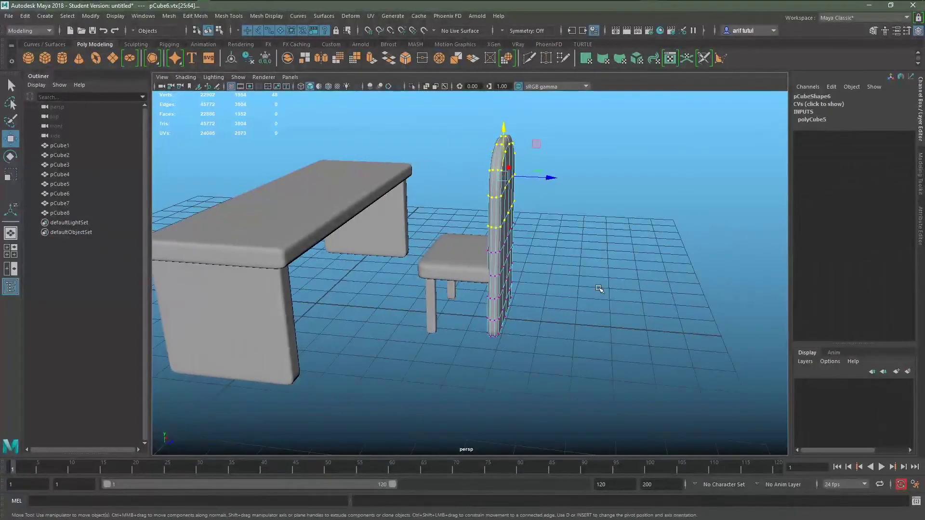
pyautogui.press('e')
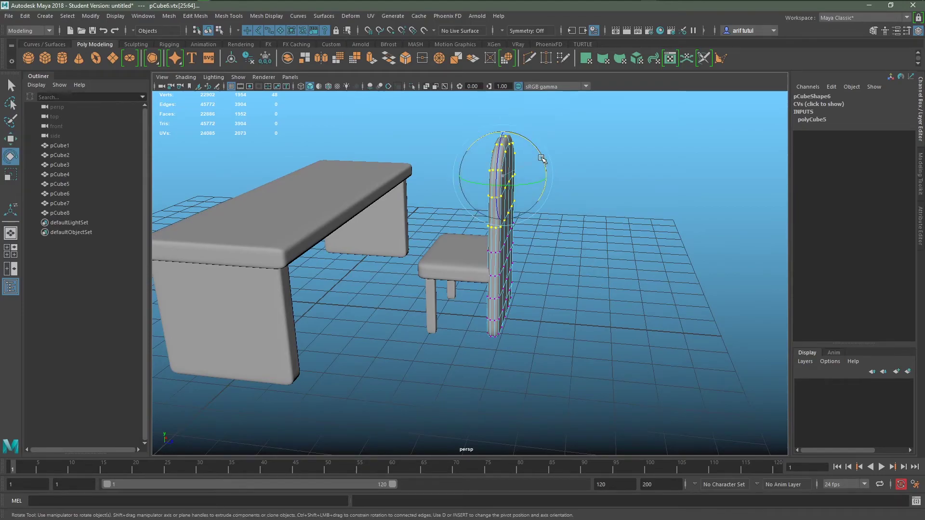
pyautogui.moveTo(553, 177)
pyautogui.mouseDown()
pyautogui.moveTo(544, 167)
pyautogui.moveTo(551, 228)
pyautogui.mouseUp()
pyautogui.press('w')
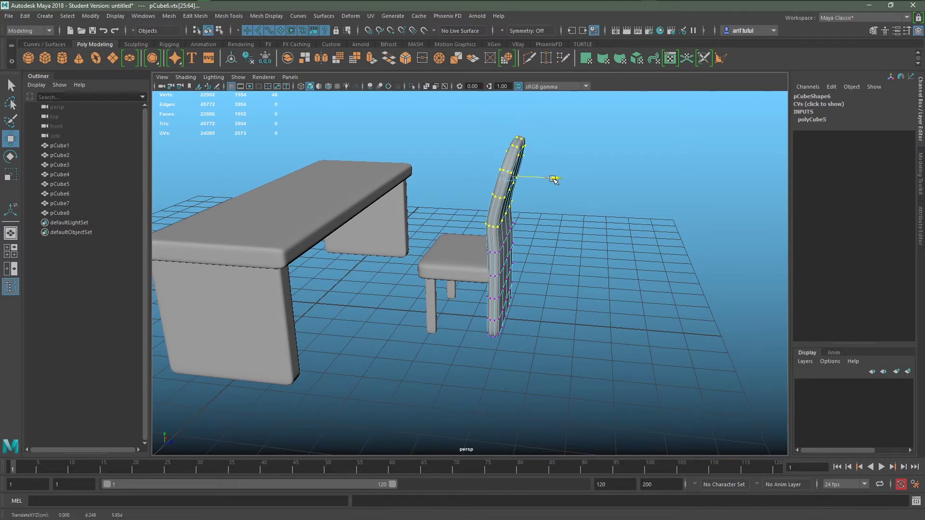
pyautogui.click(554, 316)
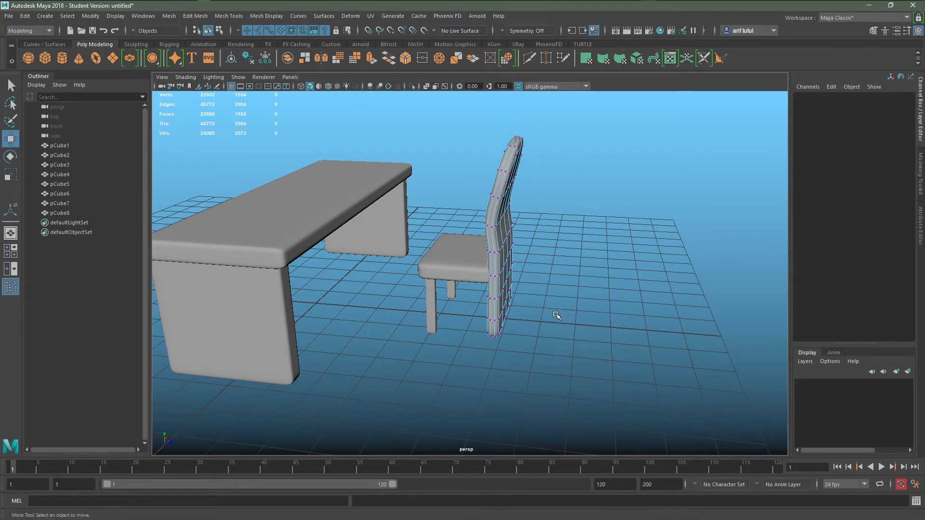
pyautogui.moveTo(554, 316)
pyautogui.keyDown('alt'); pyautogui.mouseDown()
pyautogui.moveTo(582, 320)
pyautogui.moveTo(534, 320)
pyautogui.mouseUp(); pyautogui.keyUp('alt')
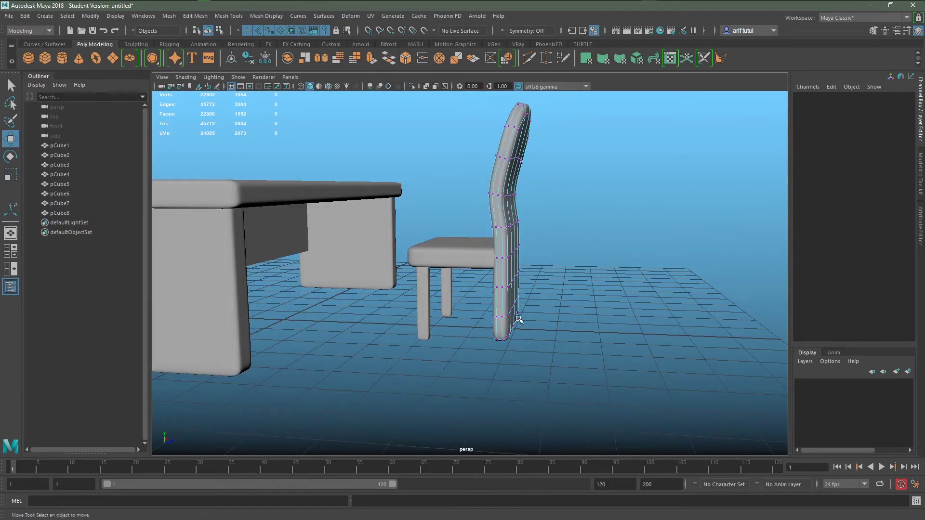
pyautogui.moveTo(497, 232); pyautogui.dragTo(482, 222, button='right')
pyautogui.moveTo(549, 380)
pyautogui.keyDown('alt'); pyautogui.mouseDown()
pyautogui.moveTo(563, 355)
pyautogui.moveTo(496, 351)
pyautogui.moveTo(511, 382)
pyautogui.moveTo(500, 412)
pyautogui.mouseUp(); pyautogui.keyUp('alt')
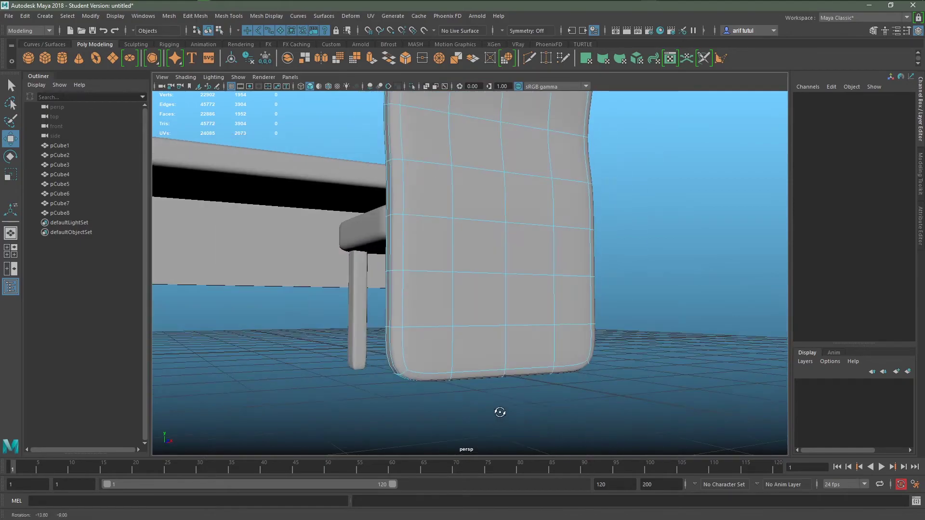
# Pull a bottom and a middle edge loop of the chair back downward, checking the cage and smooth preview.
pyautogui.doubleClick(436, 326)
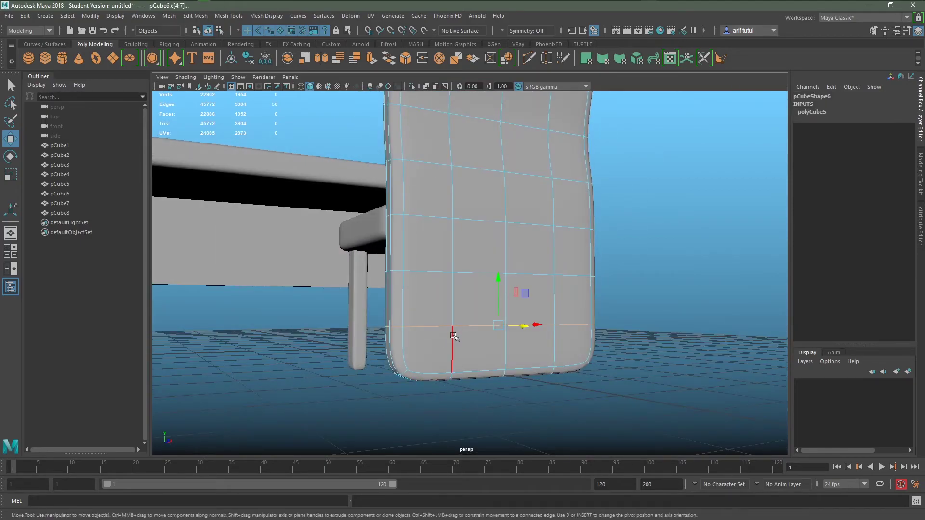
pyautogui.moveTo(503, 280); pyautogui.dragTo(499, 327)
pyautogui.press('1')
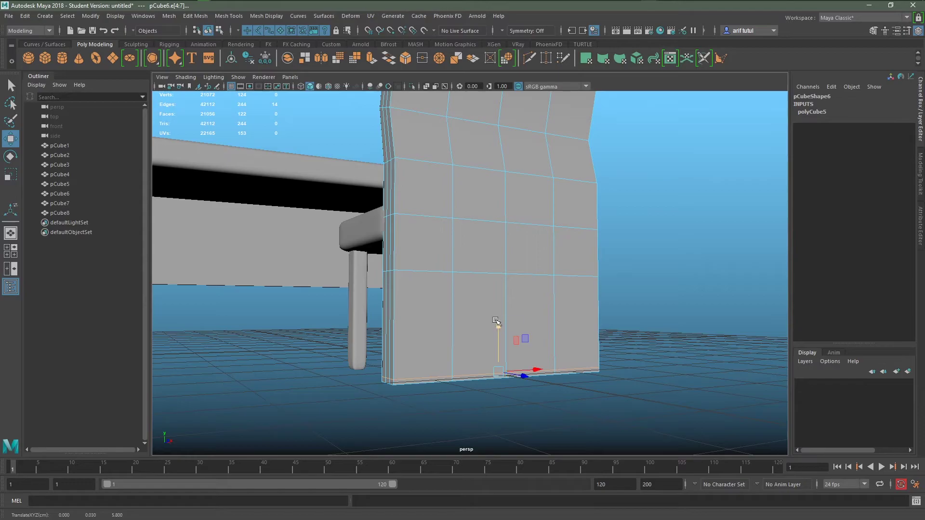
pyautogui.doubleClick(489, 276)
pyautogui.moveTo(496, 234); pyautogui.dragTo(498, 230)
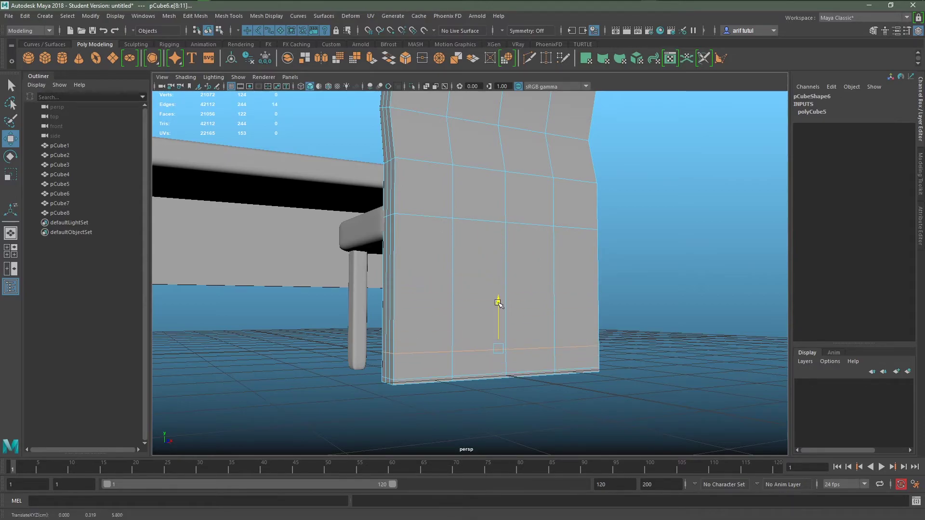
pyautogui.press('3')
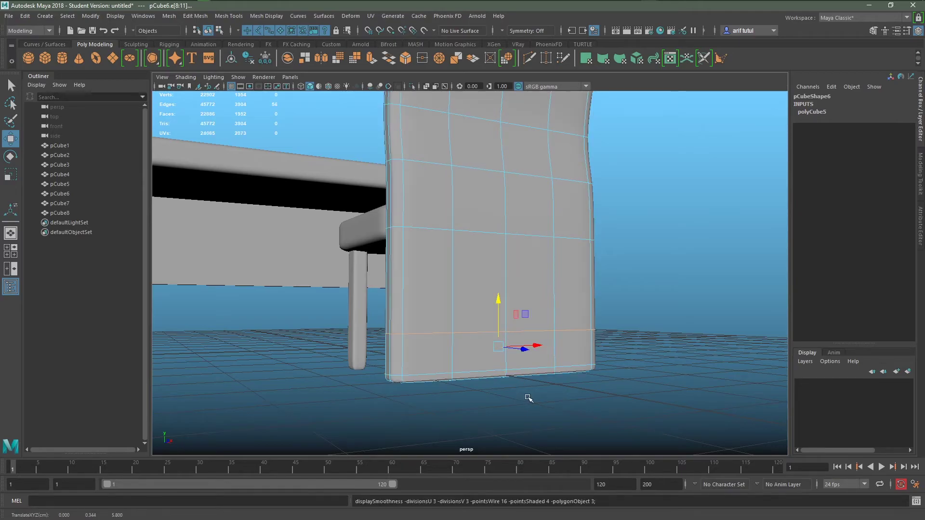
pyautogui.moveTo(501, 308)
pyautogui.keyDown('alt'); pyautogui.mouseDown()
pyautogui.moveTo(535, 411)
pyautogui.moveTo(525, 407)
pyautogui.moveTo(596, 413)
pyautogui.moveTo(546, 406)
pyautogui.mouseUp(); pyautogui.keyUp('alt')
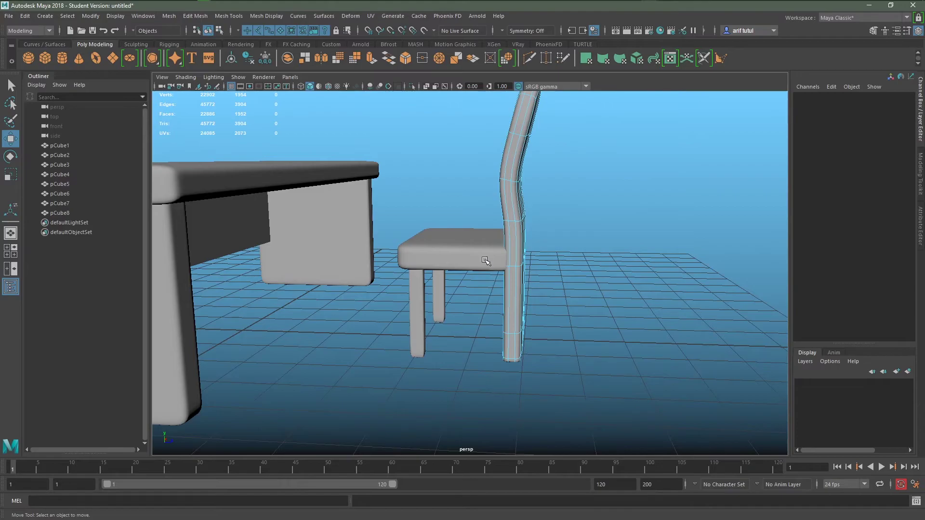
# Return the chair back to object mode and lengthen the seat slightly front to back.
pyautogui.keyDown('alt'); pyautogui.moveTo(519, 258); pyautogui.dragTo(514, 227); pyautogui.keyUp('alt')
pyautogui.moveTo(514, 227); pyautogui.dragTo(557, 223, button='right')
pyautogui.click(562, 304)
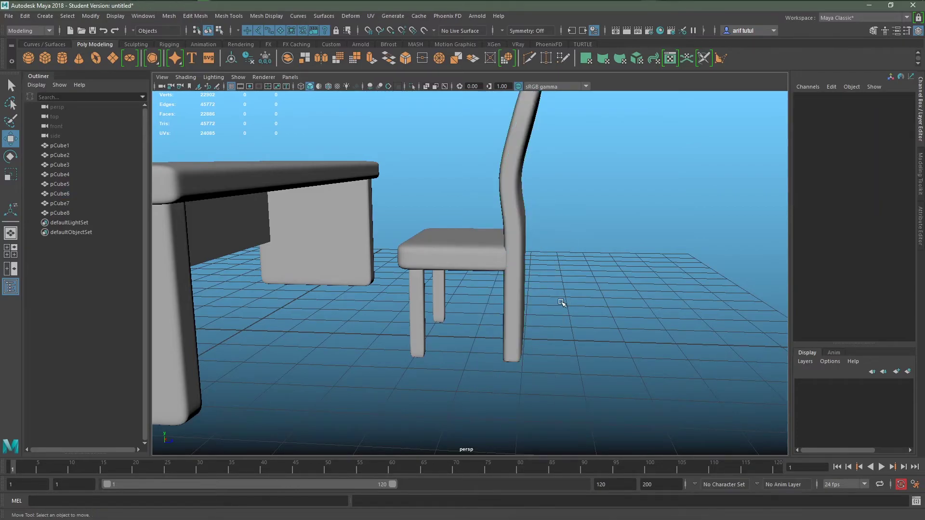
pyautogui.keyDown('alt'); pyautogui.moveTo(543, 315); pyautogui.dragTo(649, 378); pyautogui.keyUp('alt')
pyautogui.moveTo(603, 337)
pyautogui.keyDown('alt'); pyautogui.mouseDown()
pyautogui.moveTo(557, 318)
pyautogui.moveTo(547, 338)
pyautogui.moveTo(559, 341)
pyautogui.moveTo(550, 334)
pyautogui.mouseUp(); pyautogui.keyUp('alt')
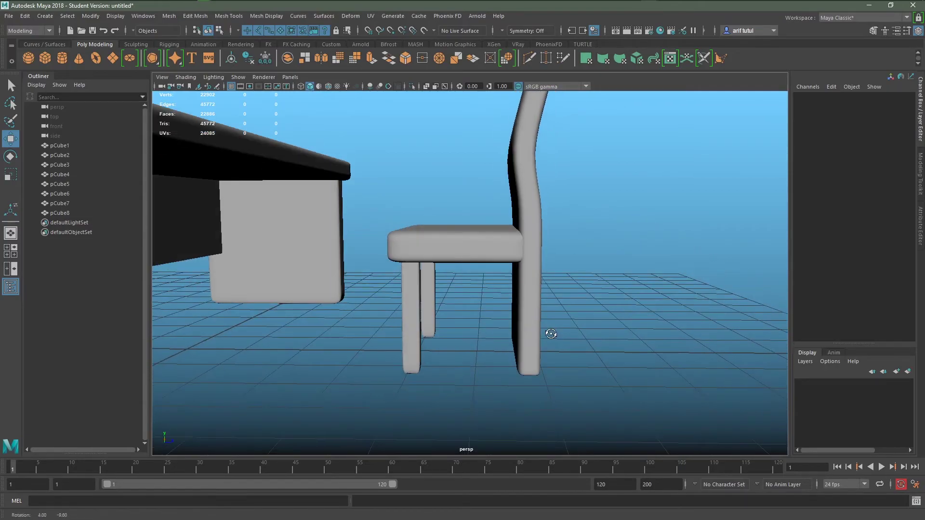
pyautogui.click(482, 248)
pyautogui.moveTo(481, 318)
pyautogui.keyDown('alt'); pyautogui.mouseDown()
pyautogui.moveTo(520, 330)
pyautogui.moveTo(490, 327)
pyautogui.mouseUp(); pyautogui.keyUp('alt')
pyautogui.press('r')
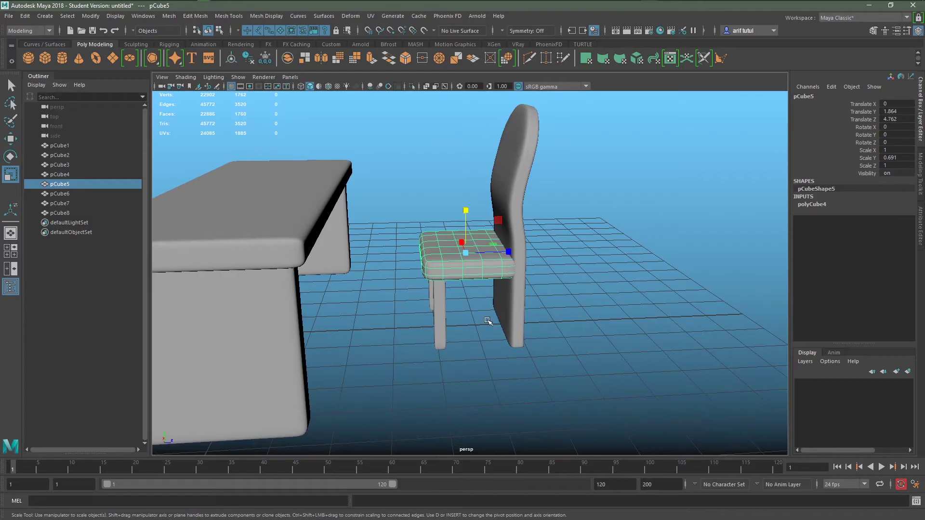
pyautogui.moveTo(506, 252); pyautogui.dragTo(517, 253)
pyautogui.click(548, 330)
# Narrow the chair seat to Scale X 0.846.
pyautogui.scroll(-5, 548, 330)
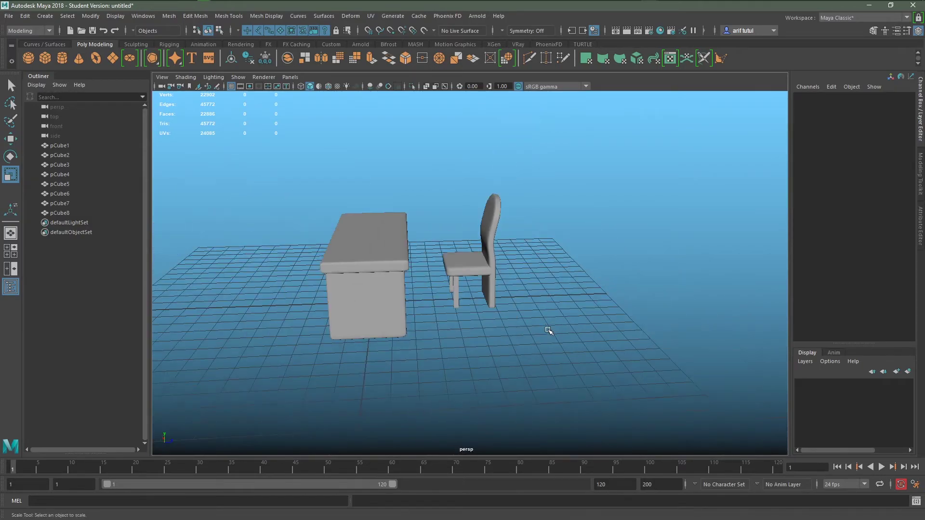
pyautogui.moveTo(548, 331)
pyautogui.keyDown('alt'); pyautogui.mouseDown()
pyautogui.moveTo(557, 355)
pyautogui.moveTo(663, 355)
pyautogui.moveTo(716, 331)
pyautogui.moveTo(548, 375)
pyautogui.moveTo(461, 320)
pyautogui.moveTo(457, 304)
pyautogui.mouseUp(); pyautogui.keyUp('alt')
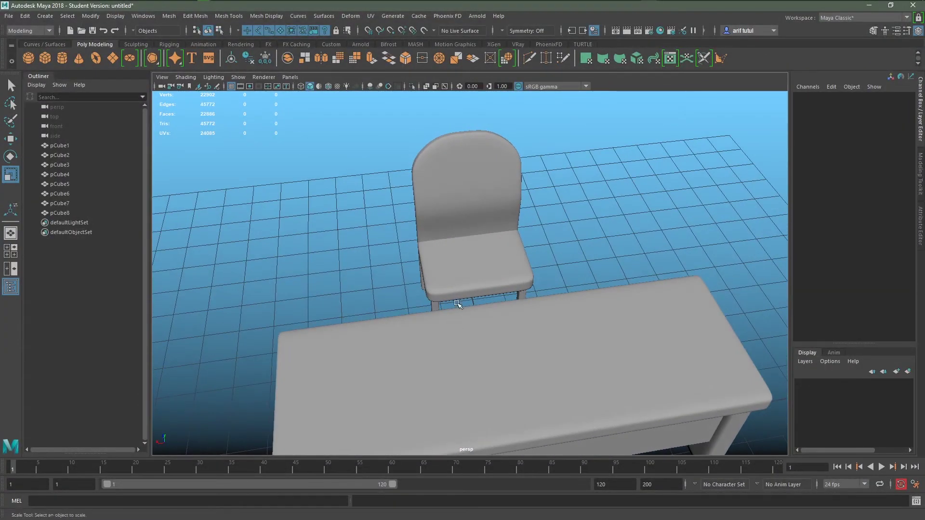
pyautogui.click(483, 276)
pyautogui.moveTo(430, 268); pyautogui.dragTo(437, 267)
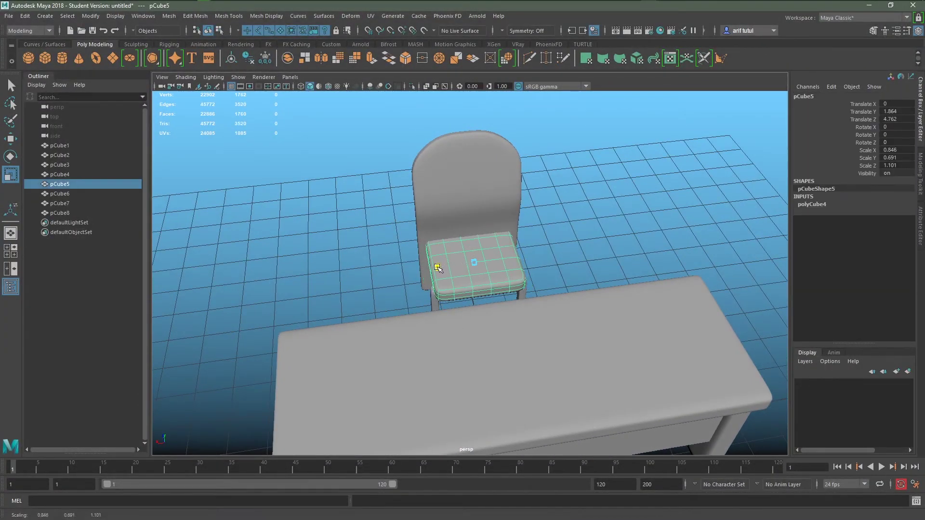
pyautogui.scroll(2, 484, 278)
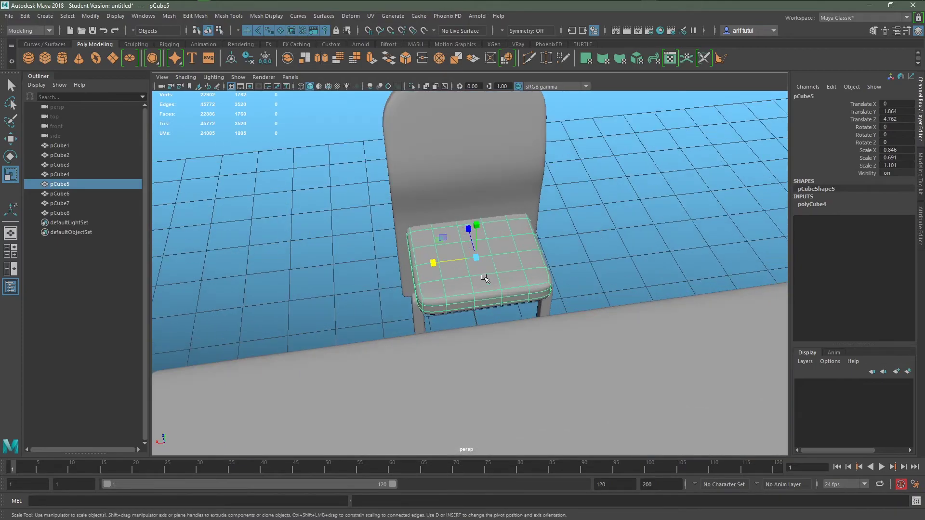
pyautogui.click(584, 256)
pyautogui.scroll(-3, 554, 245)
# Narrow the chair back to Scale X 0.825 and review the chair from several angles.
pyautogui.click(480, 205)
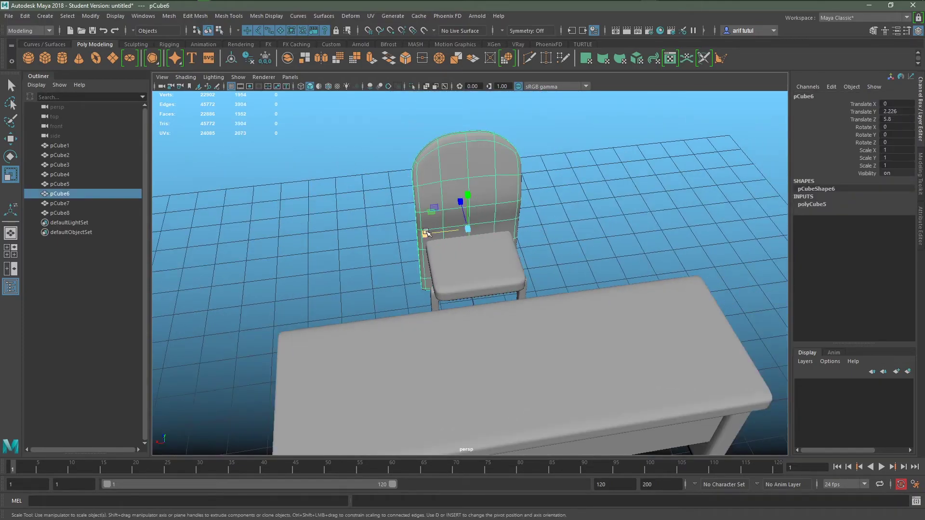
pyautogui.moveTo(426, 233); pyautogui.dragTo(432, 234)
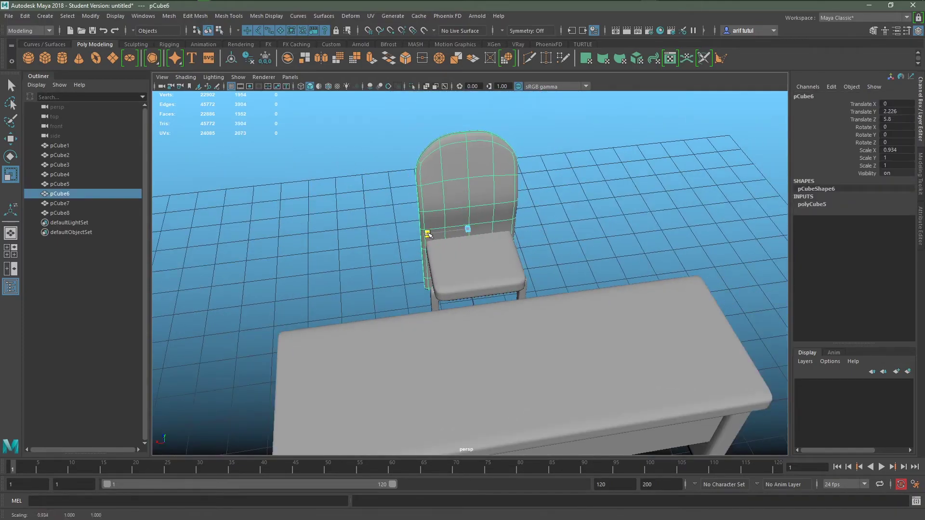
pyautogui.click(520, 250)
pyautogui.keyDown('alt'); pyautogui.moveTo(520, 250); pyautogui.dragTo(531, 264); pyautogui.keyUp('alt')
pyautogui.scroll(3, 501, 326)
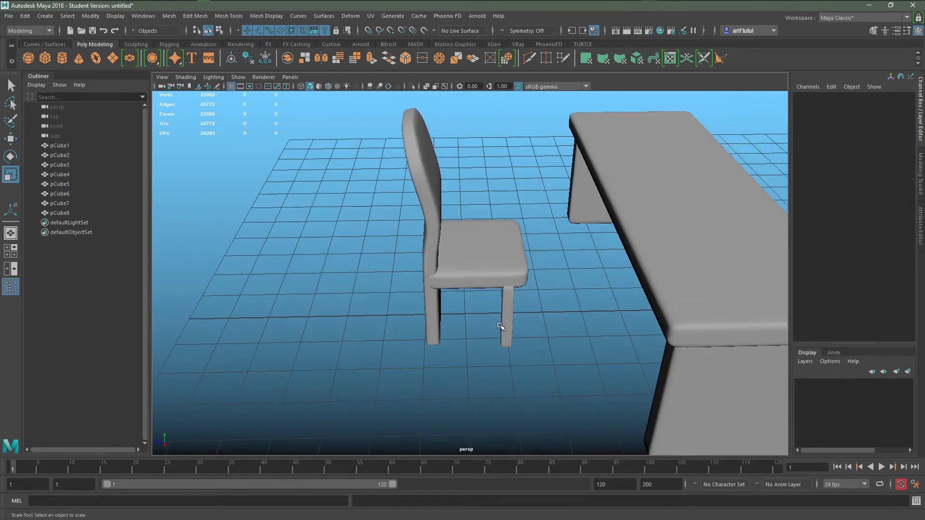
pyautogui.scroll(-3, 500, 327)
pyautogui.keyDown('alt'); pyautogui.moveTo(578, 330); pyautogui.dragTo(483, 381); pyautogui.keyUp('alt')
pyautogui.scroll(5, 553, 371)
pyautogui.keyDown('alt'); pyautogui.moveTo(553, 372); pyautogui.dragTo(527, 373); pyautogui.keyUp('alt')
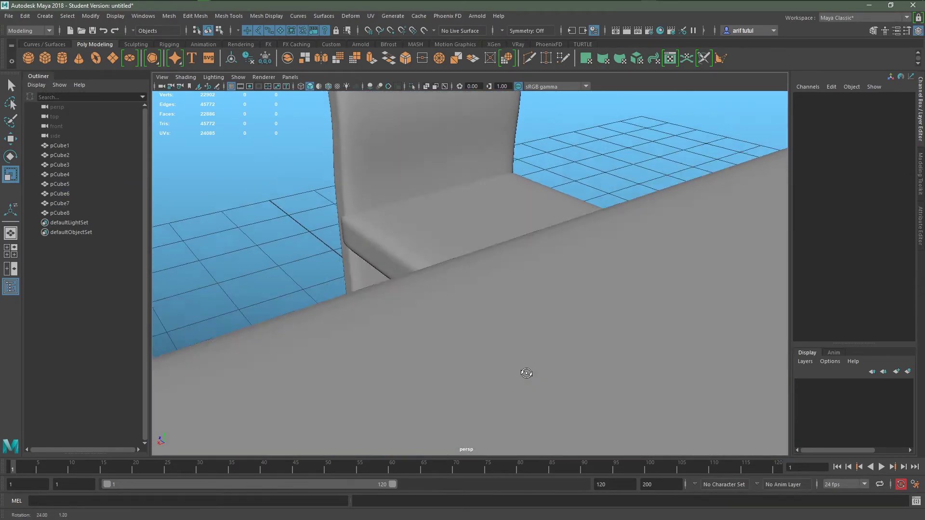
pyautogui.scroll(-5, 527, 373)
pyautogui.click(448, 385)
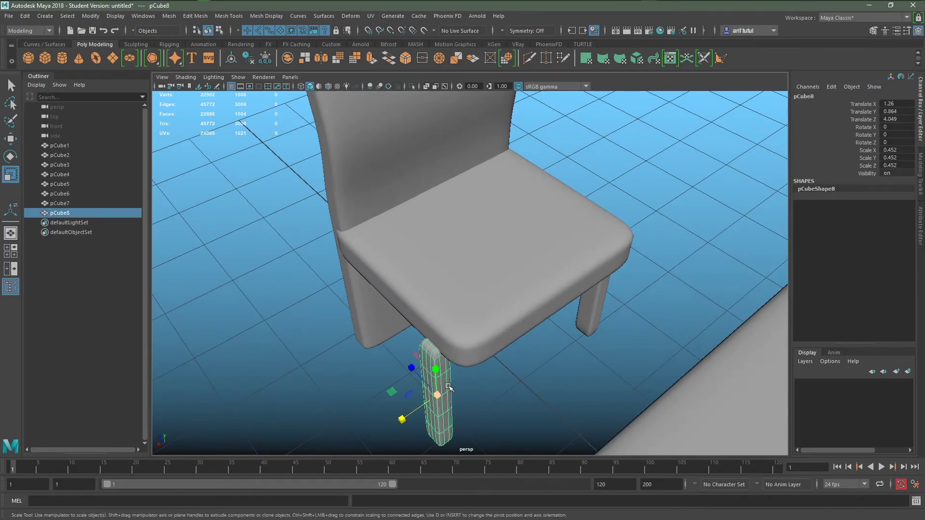
# Shift the selected chair leg slightly inward along X under the narrowed seat.
pyautogui.press('w')
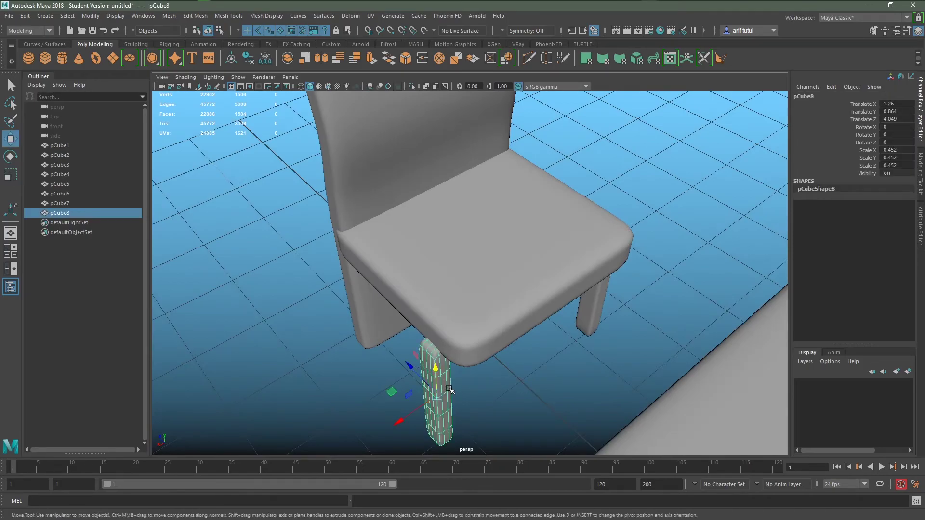
pyautogui.moveTo(404, 421); pyautogui.dragTo(413, 417)
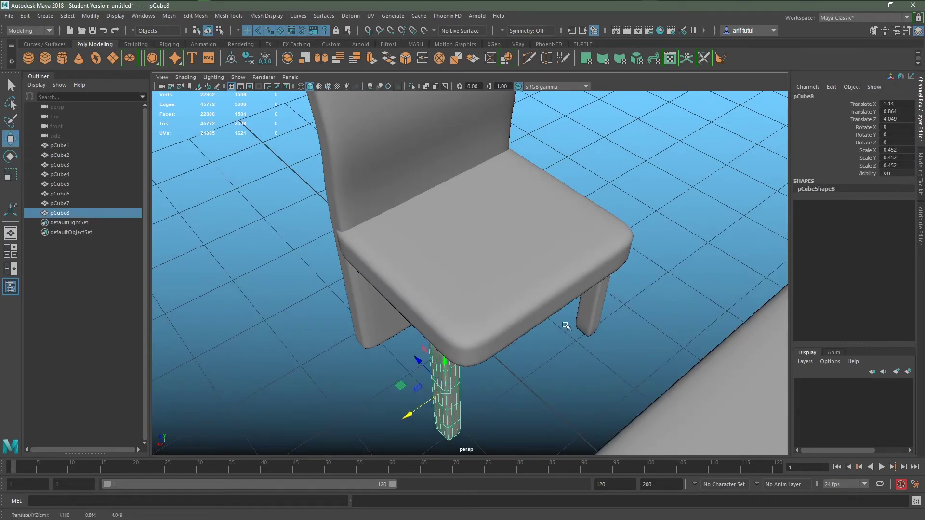
pyautogui.click(590, 313)
pyautogui.moveTo(590, 313)
pyautogui.keyDown('alt'); pyautogui.mouseDown()
pyautogui.moveTo(565, 349)
pyautogui.moveTo(525, 367)
pyautogui.mouseUp(); pyautogui.keyUp('alt')
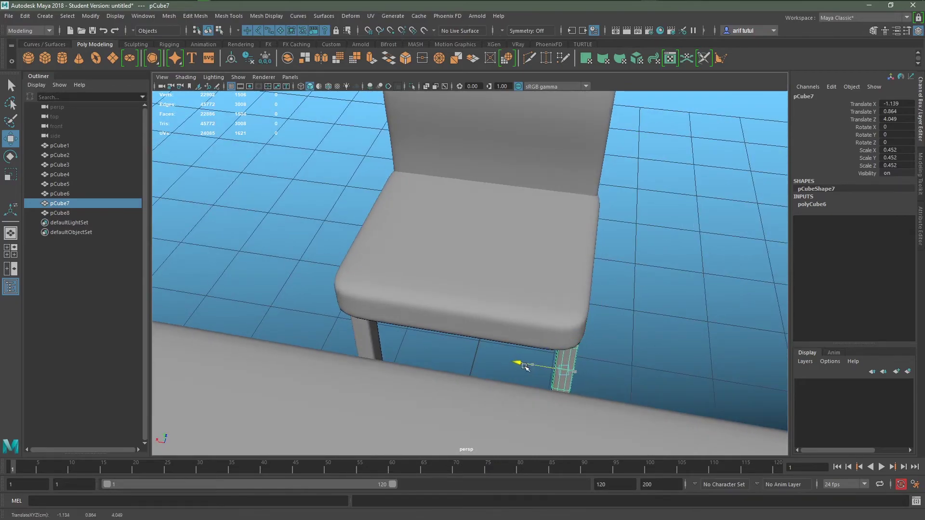
pyautogui.click(640, 326)
# Orbit and zoom to a wide three-quarter view of the desk and chair.
pyautogui.moveTo(640, 326)
pyautogui.keyDown('alt'); pyautogui.mouseDown()
pyautogui.moveTo(561, 254)
pyautogui.moveTo(419, 320)
pyautogui.moveTo(407, 306)
pyautogui.moveTo(474, 297)
pyautogui.moveTo(547, 305)
pyautogui.moveTo(475, 281)
pyautogui.moveTo(533, 256)
pyautogui.mouseUp(); pyautogui.keyUp('alt')
pyautogui.scroll(-5, 559, 265)
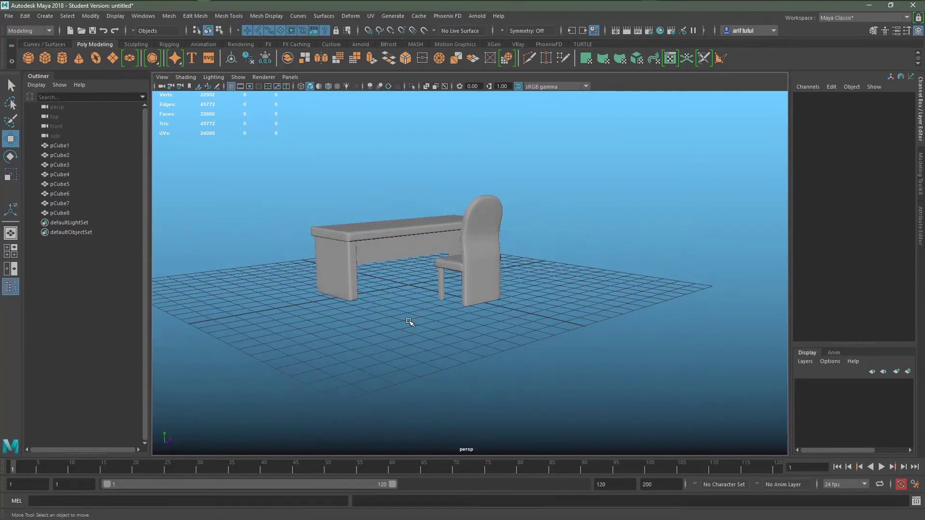
pyautogui.scroll(4, 411, 320)
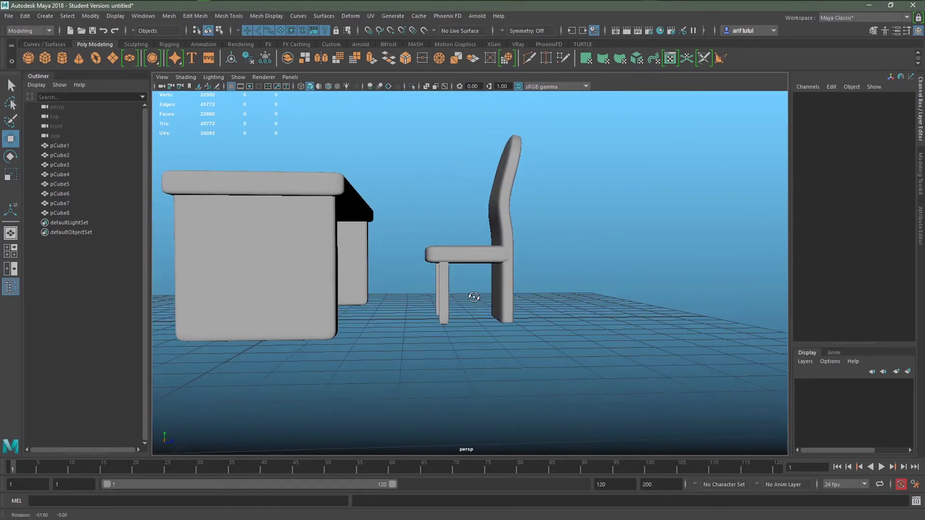
pyautogui.scroll(-3, 474, 297)
pyautogui.scroll(4, 533, 320)
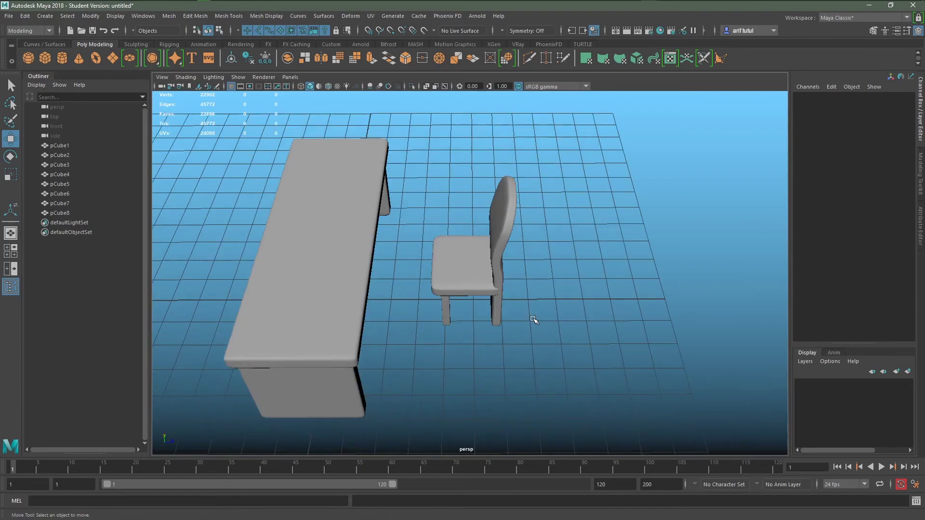
pyautogui.scroll(-4, 483, 319)
pyautogui.keyDown('alt'); pyautogui.moveTo(483, 320); pyautogui.dragTo(518, 325); pyautogui.keyUp('alt')
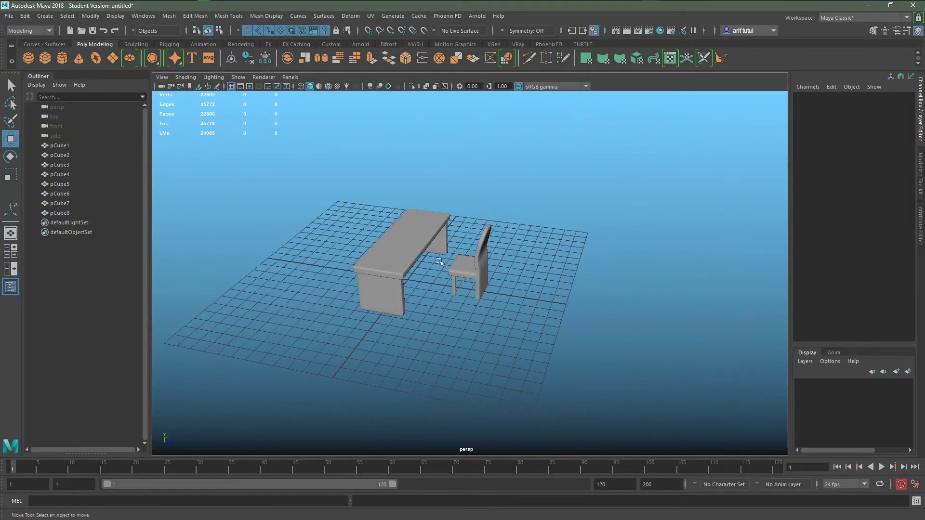
pyautogui.scroll(3, 430, 305)
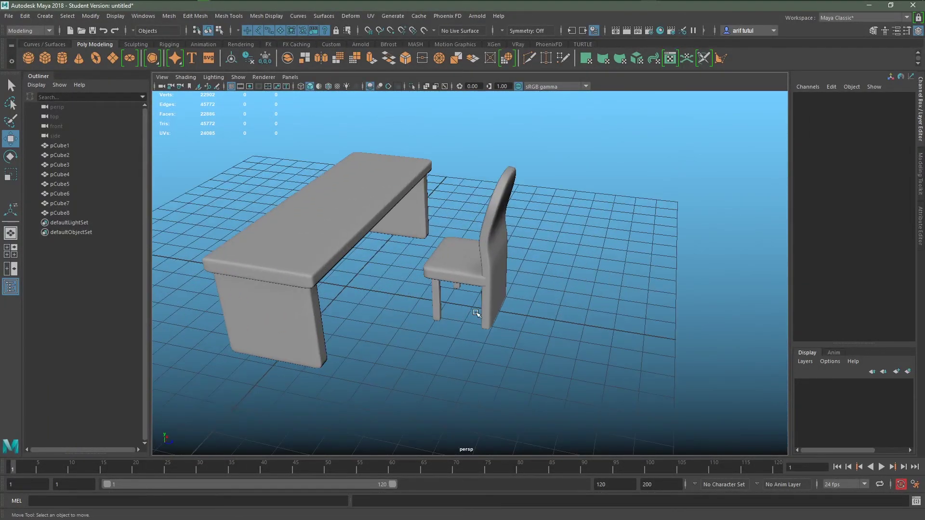
# Create a polygon plane and scale it to about 29.4 as the floor.
pyautogui.click(114, 60)
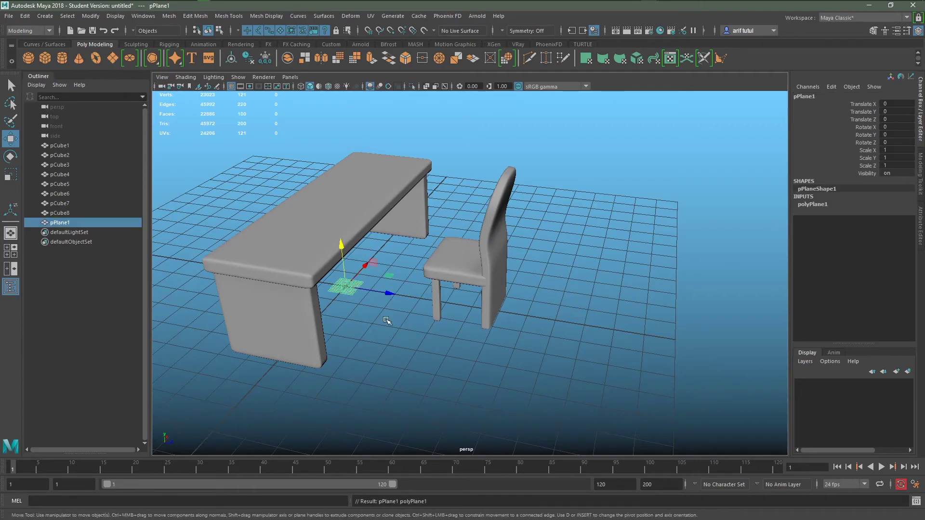
pyautogui.press('r')
pyautogui.moveTo(346, 287); pyautogui.dragTo(631, 335)
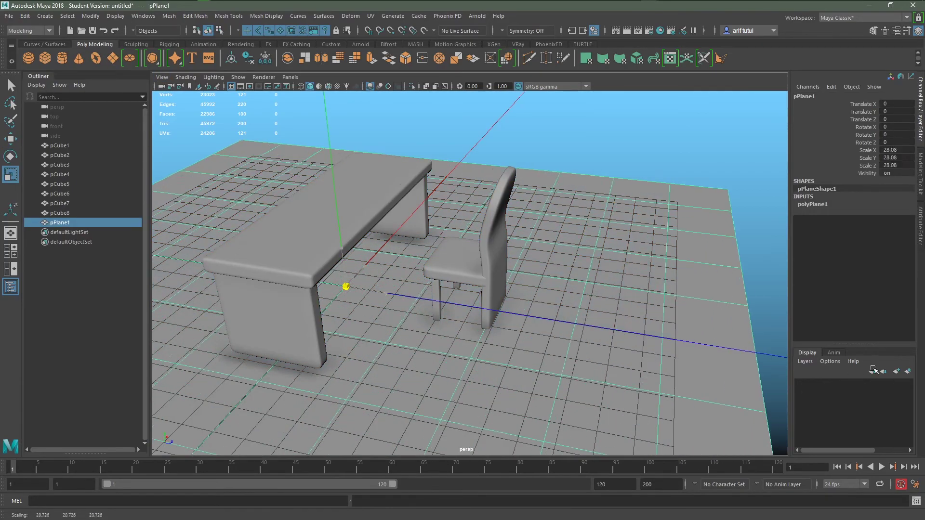
pyautogui.scroll(-5, 631, 335)
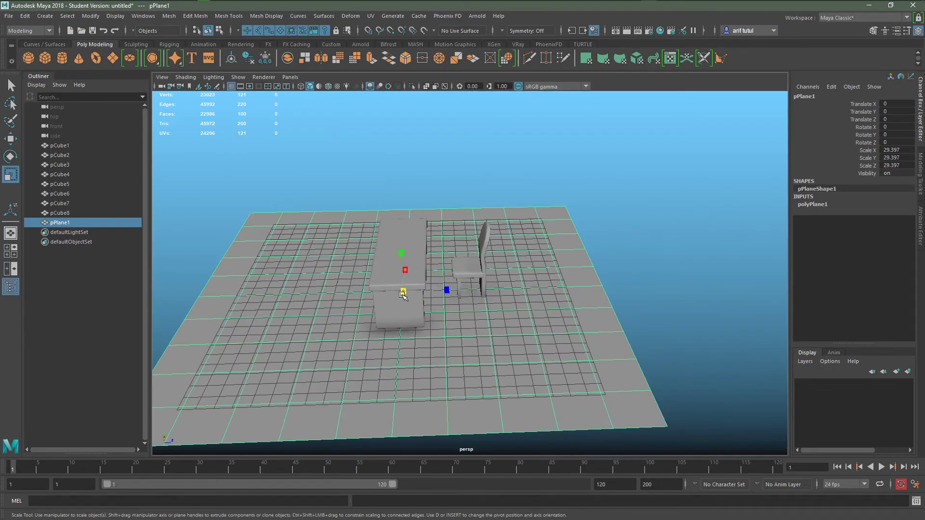
pyautogui.click(610, 291)
pyautogui.scroll(5, 574, 315)
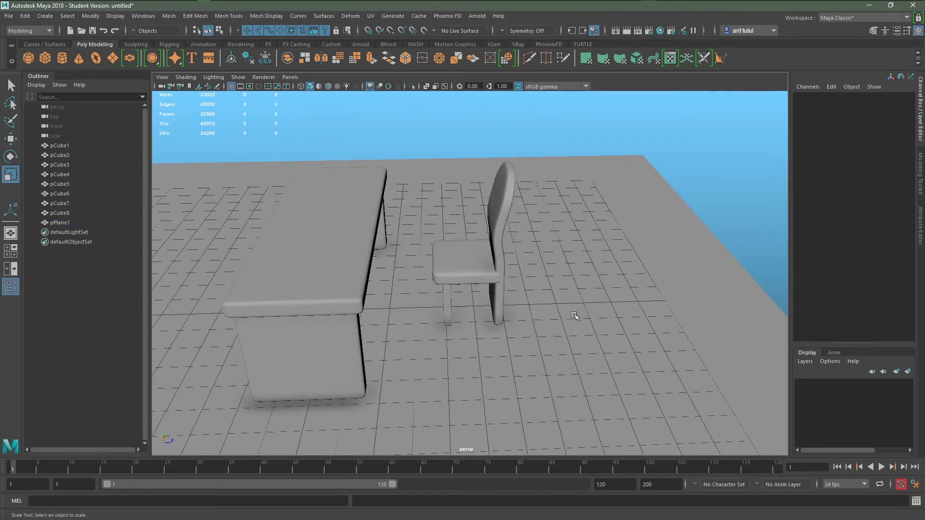
pyautogui.moveTo(574, 316)
pyautogui.keyDown('alt'); pyautogui.mouseDown()
pyautogui.moveTo(459, 324)
pyautogui.moveTo(295, 170)
pyautogui.mouseUp(); pyautogui.keyUp('alt')
# Hide the viewport grid and view the desk and chair on the ground plane.
pyautogui.click(230, 89)
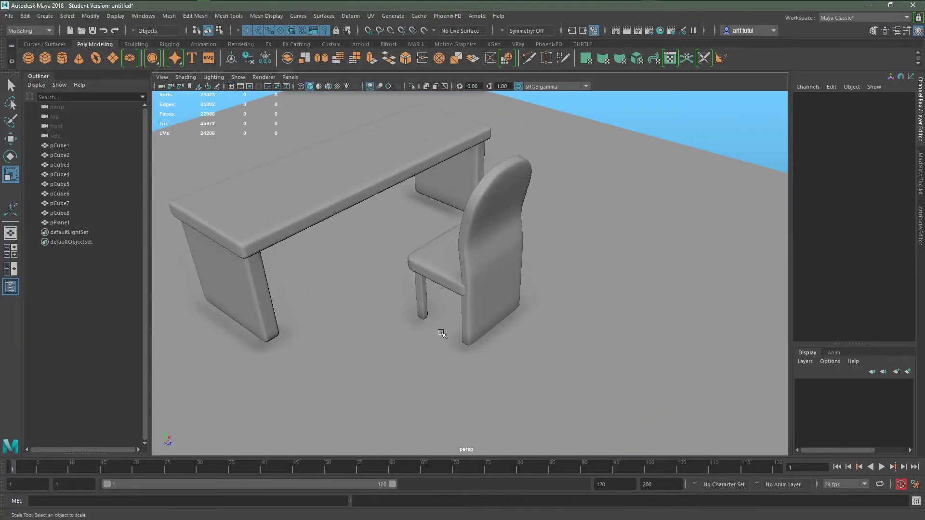
pyautogui.moveTo(440, 330)
pyautogui.keyDown('alt'); pyautogui.mouseDown()
pyautogui.moveTo(536, 313)
pyautogui.moveTo(464, 314)
pyautogui.moveTo(435, 327)
pyautogui.mouseUp(); pyautogui.keyUp('alt')
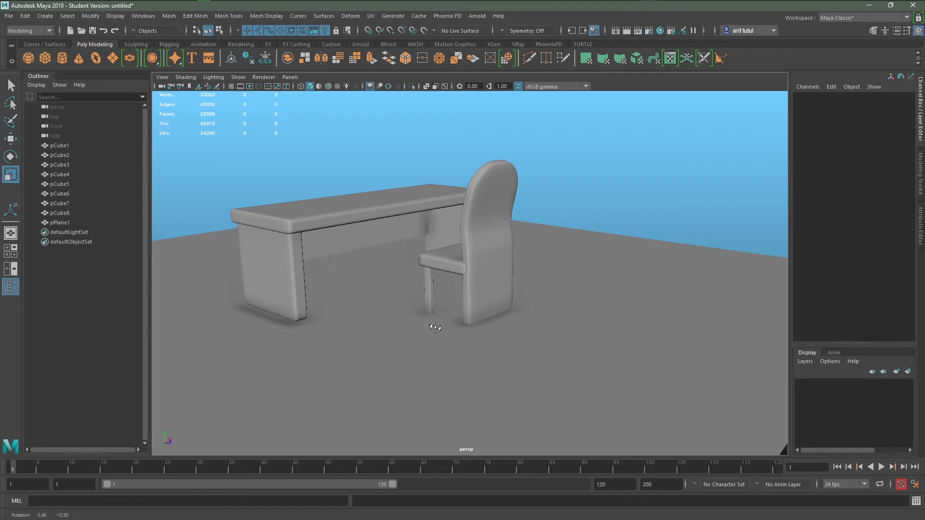
pyautogui.moveTo(429, 315)
pyautogui.keyDown('alt'); pyautogui.mouseDown()
pyautogui.moveTo(424, 347)
pyautogui.moveTo(504, 320)
pyautogui.moveTo(492, 310)
pyautogui.mouseUp(); pyautogui.keyUp('alt')
pyautogui.scroll(2, 425, 351)
pyautogui.scroll(2, 426, 358)
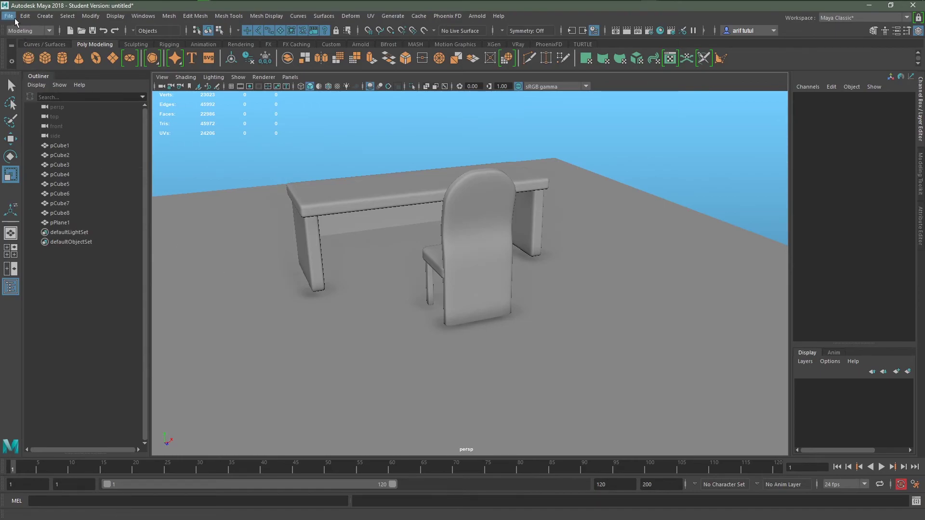
# Save the scene as 'table chair model', accept the Student Version warning, then minimize Maya.
pyautogui.click(13, 18)
pyautogui.click(29, 66)
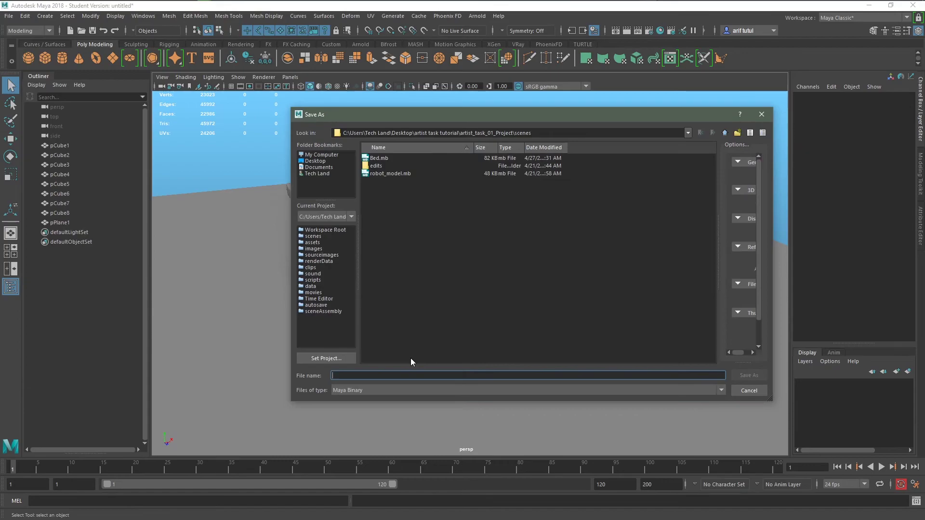
pyautogui.write('tab')
pyautogui.write('le ch')
pyautogui.write('air model')
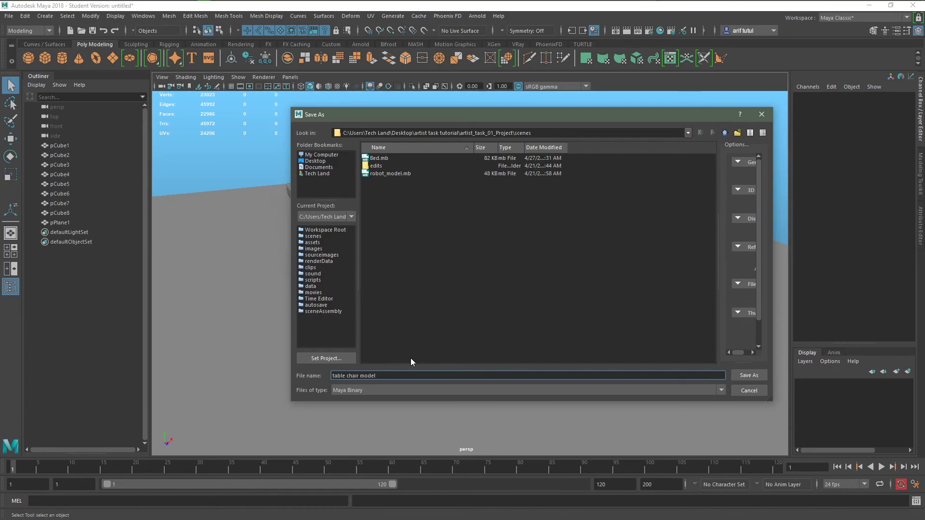
pyautogui.click(746, 375)
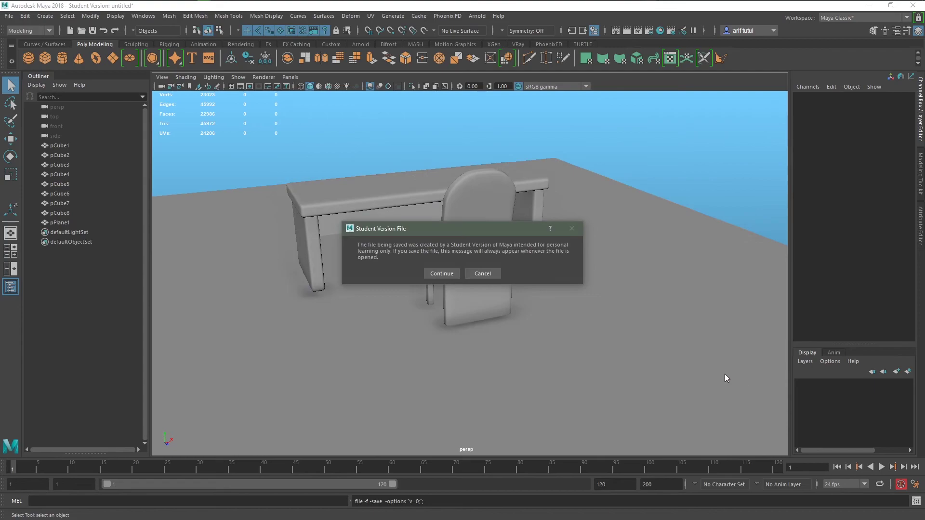
pyautogui.click(442, 274)
pyautogui.press('r')
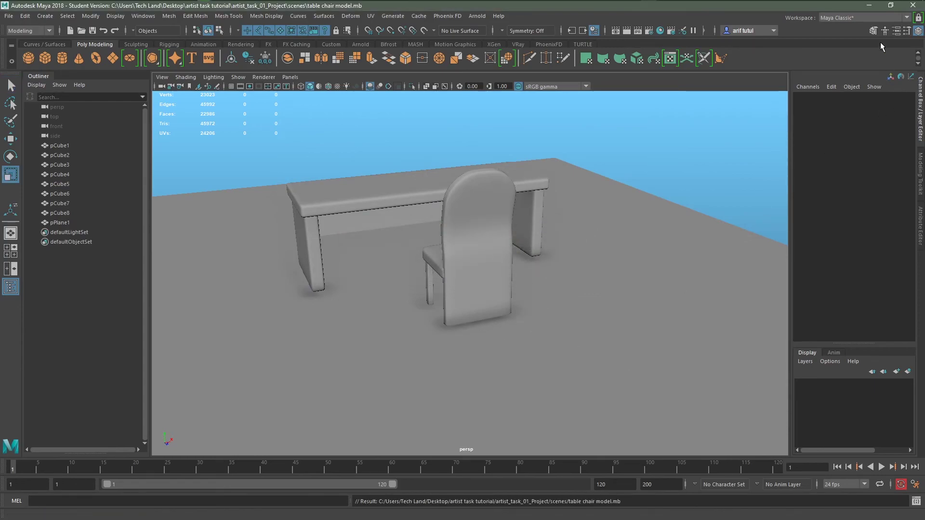
pyautogui.click(869, 8)
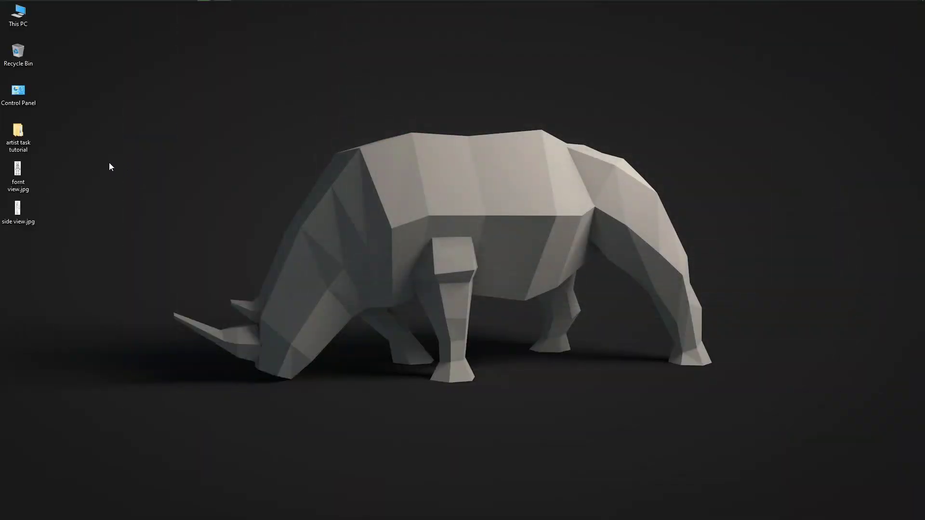
# Browse to artist task tutorial > artist_task_01_Project > scenes and select table chair model.mb.
pyautogui.doubleClick(28, 136)
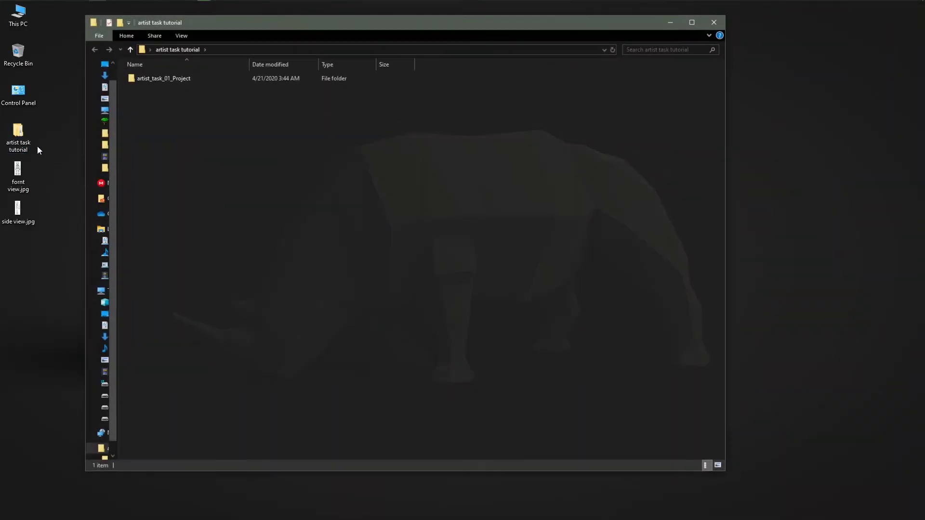
pyautogui.doubleClick(180, 82)
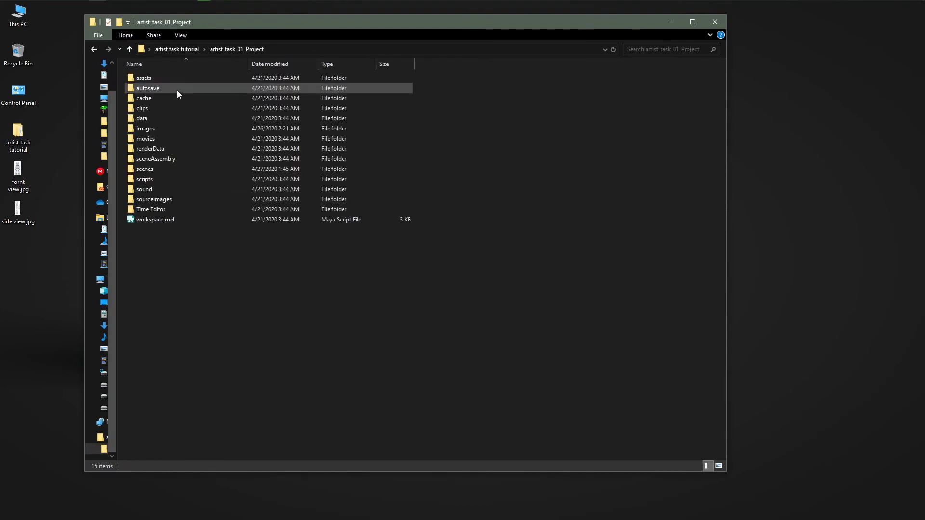
pyautogui.doubleClick(139, 173)
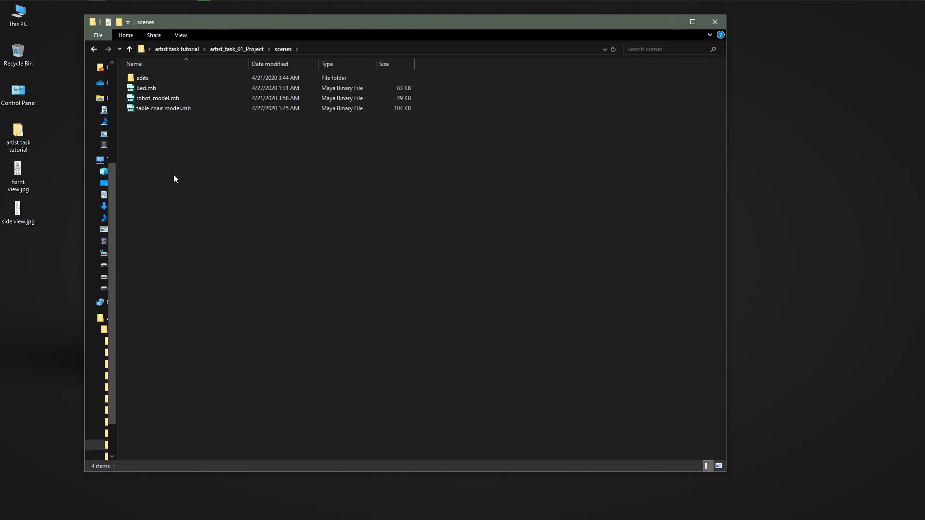
pyautogui.click(146, 89)
pyautogui.click(167, 109)
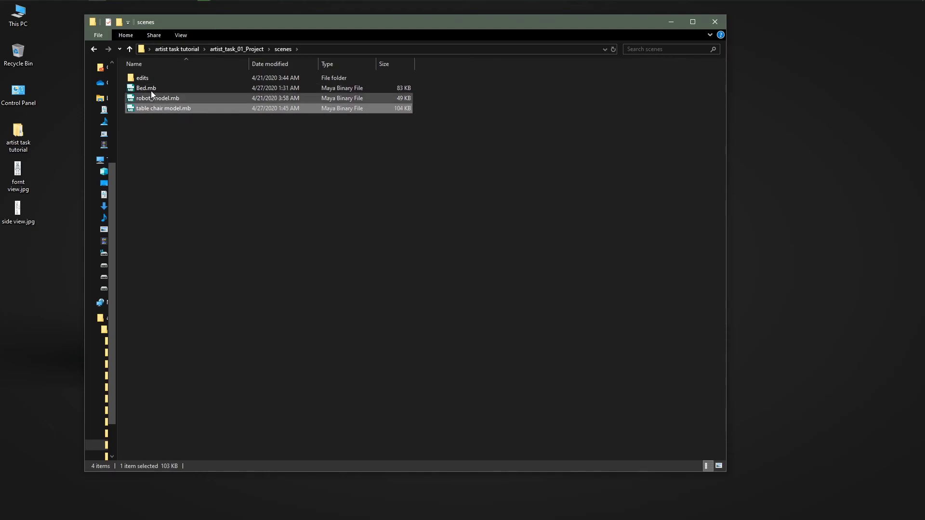